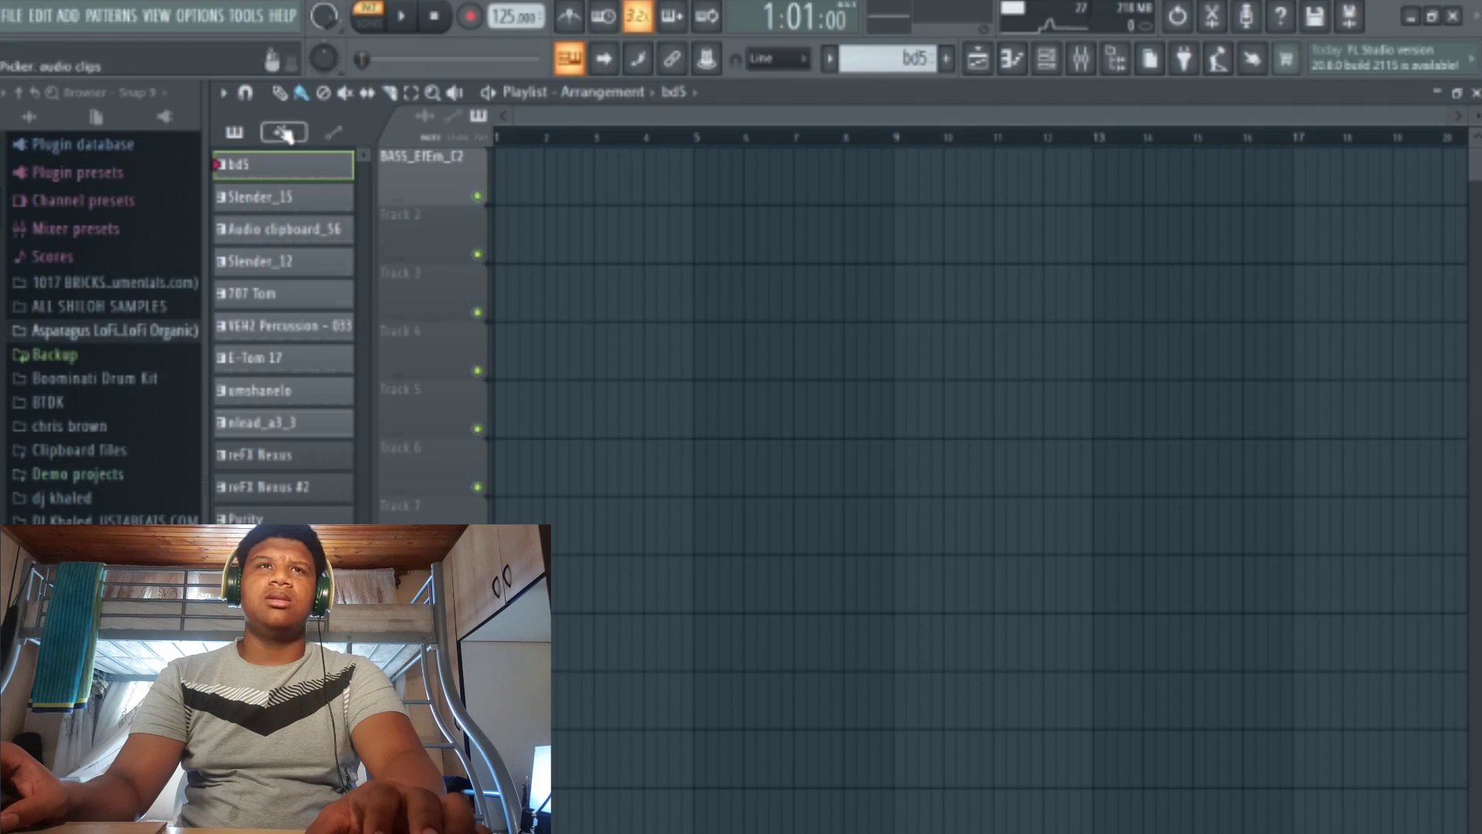
# Place the bd5 pattern at bar 1 of the first playlist track and repeat it back to back through bar 32.
pyautogui.click(329, 136)
pyautogui.click(226, 135)
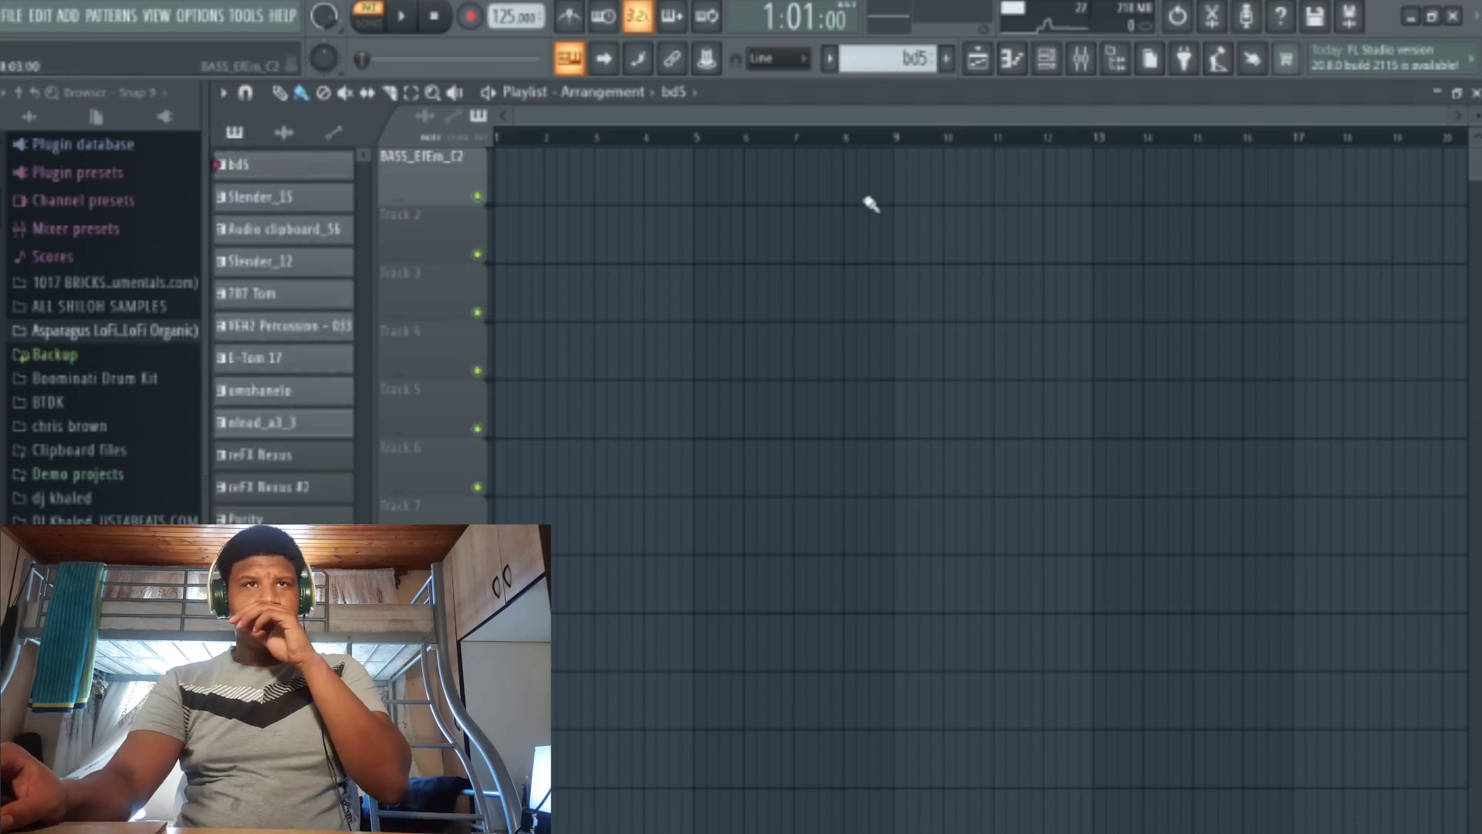
pyautogui.moveTo(263, 178); pyautogui.dragTo(507, 204)
pyautogui.hotkey('ctrl', 'b')
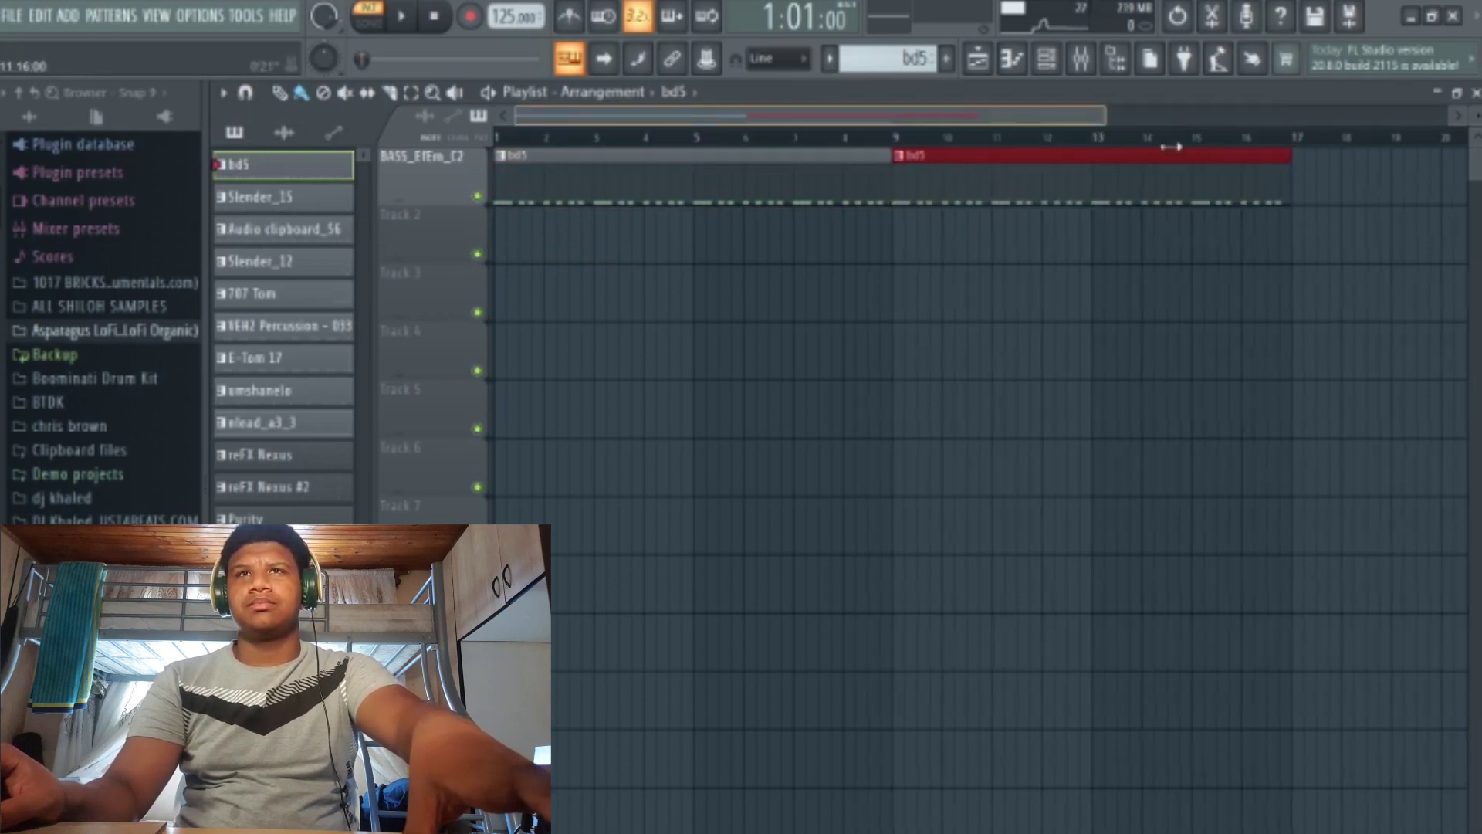
pyautogui.moveTo(1172, 146); pyautogui.dragTo(1450, 146)
pyautogui.moveTo(530, 240); pyautogui.dragTo(842, 171)
pyautogui.moveTo(543, 185); pyautogui.dragTo(1010, 195)
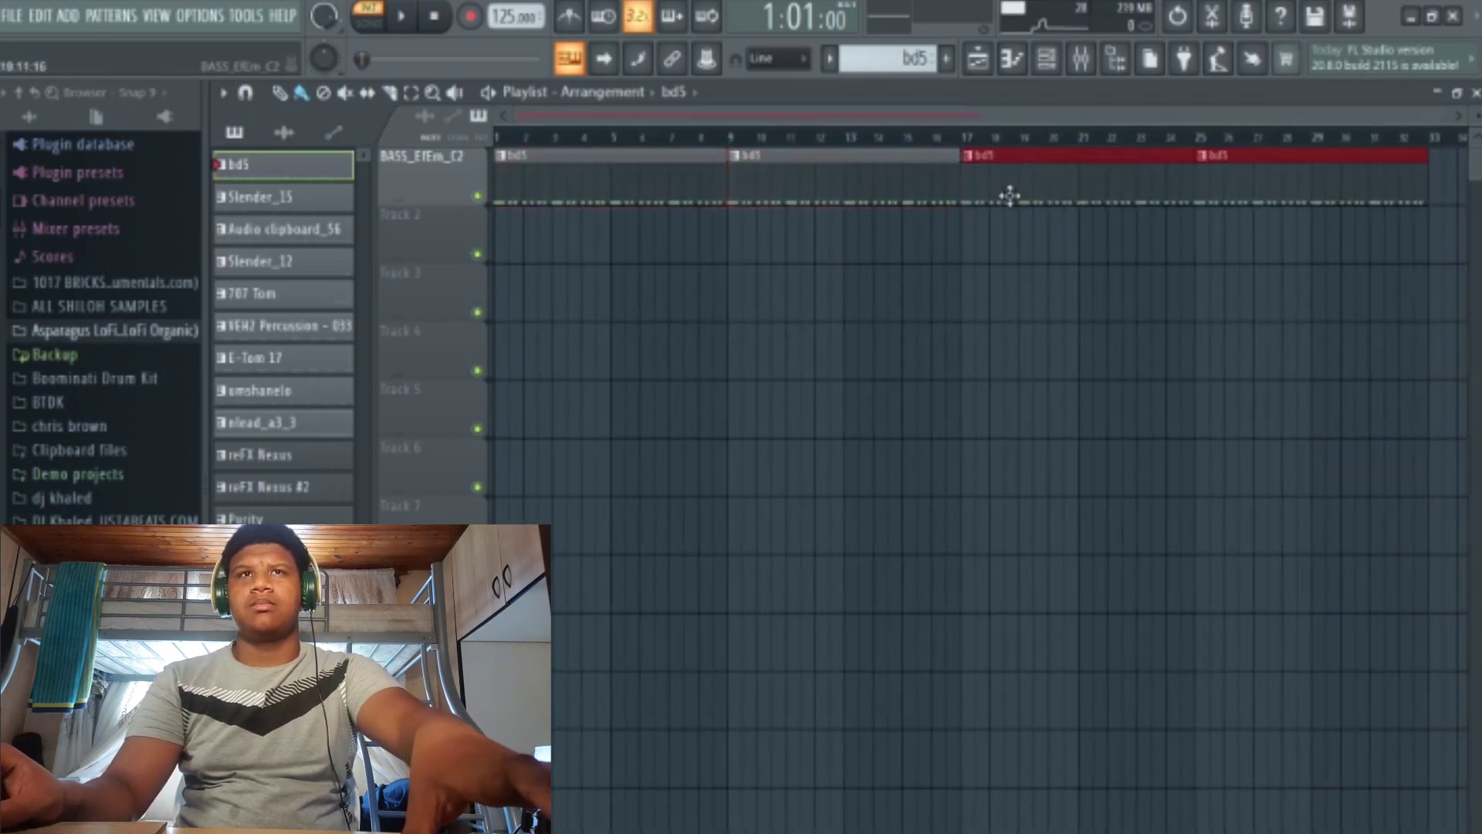
pyautogui.click(1011, 317)
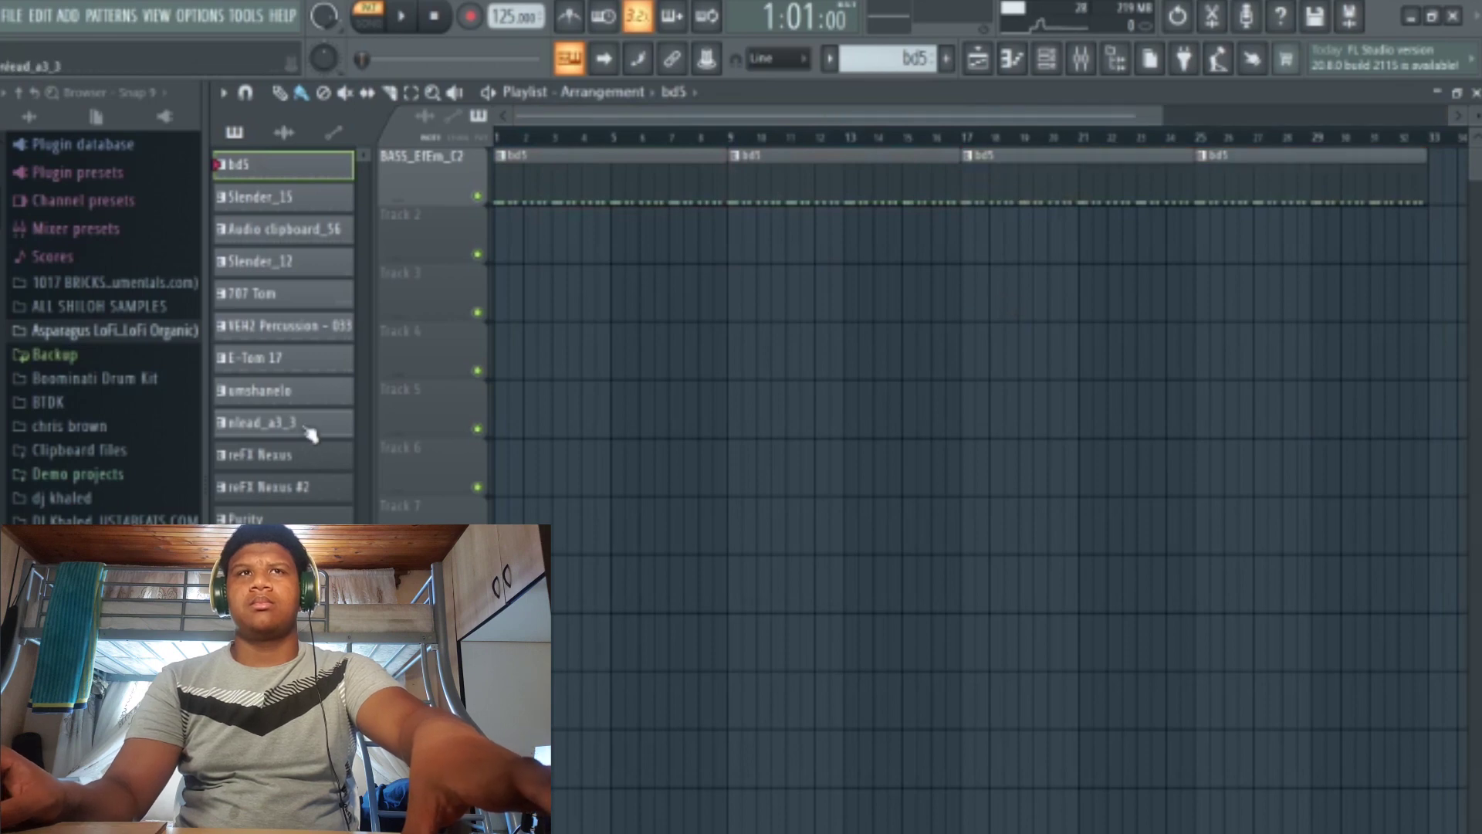
# Place the nlead_a3_3 pattern at bar 1 of Track 2 and duplicate it through bar 32.
pyautogui.moveTo(309, 435); pyautogui.dragTo(510, 231)
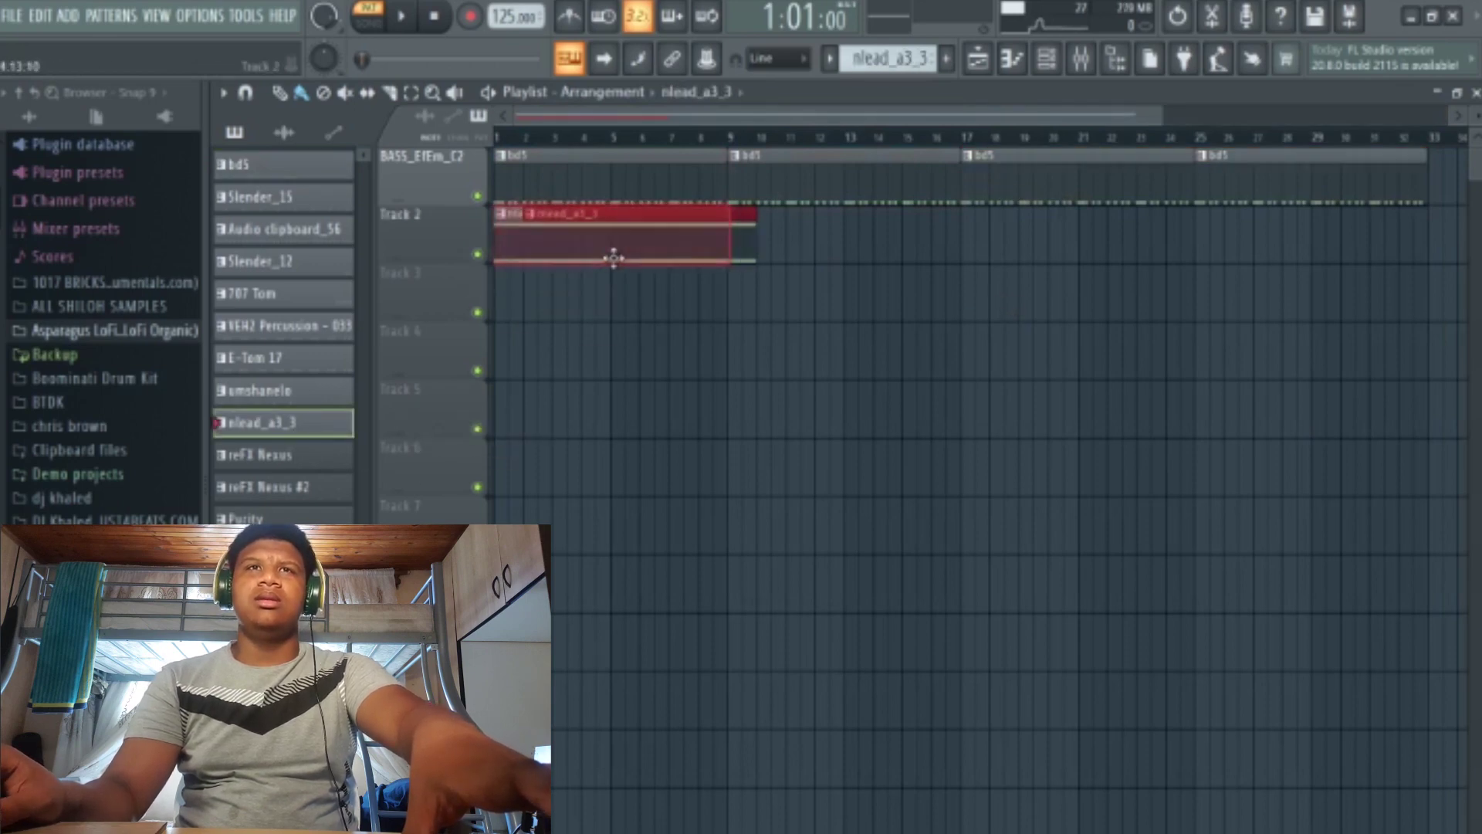
pyautogui.hotkey('ctrl', 'b')
pyautogui.moveTo(804, 258); pyautogui.dragTo(1022, 241)
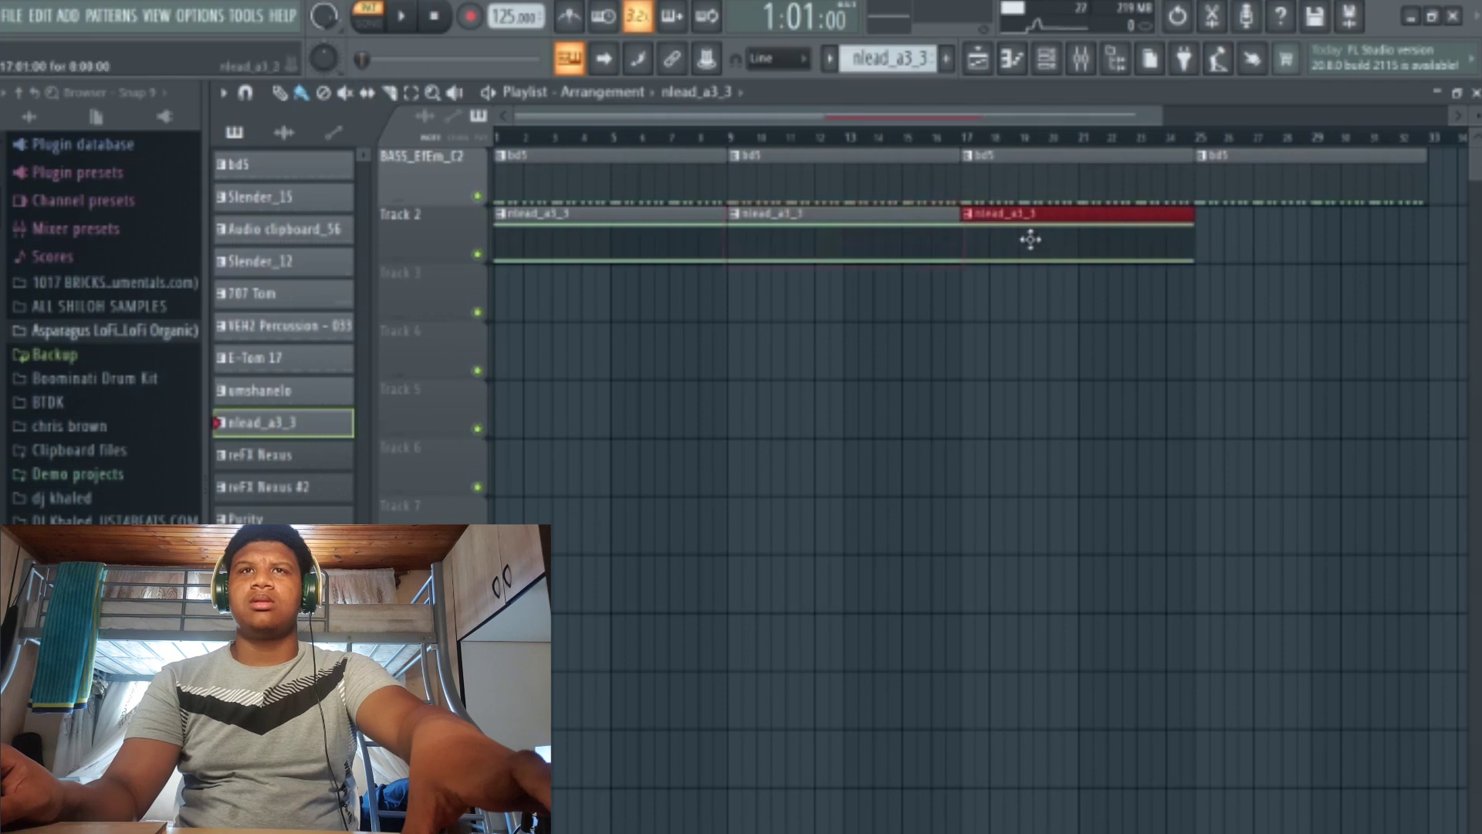
pyautogui.hotkey('ctrl', 'b')
pyautogui.moveTo(1321, 231); pyautogui.dragTo(1238, 247)
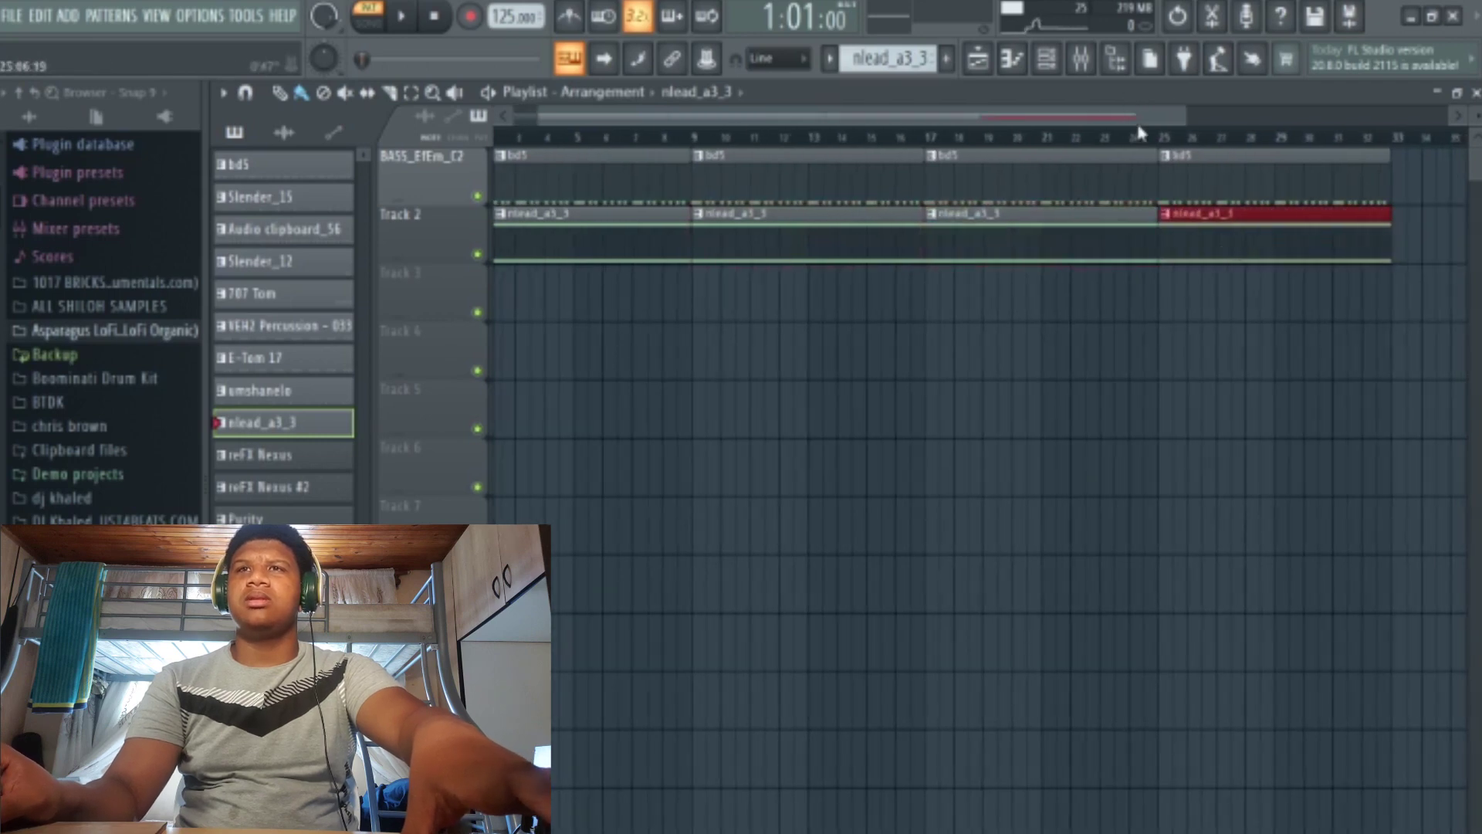
pyautogui.moveTo(1135, 116); pyautogui.dragTo(691, 198)
pyautogui.hotkey('ctrl', 'd')
# Fill Track 3 with the Audio clipboard_56 pattern from bar 1 through bar 32 and play the arrangement in song mode.
pyautogui.moveTo(297, 238); pyautogui.dragTo(501, 294)
pyautogui.keyDown('shift'); pyautogui.moveTo(564, 299); pyautogui.dragTo(779, 300); pyautogui.keyUp('shift')
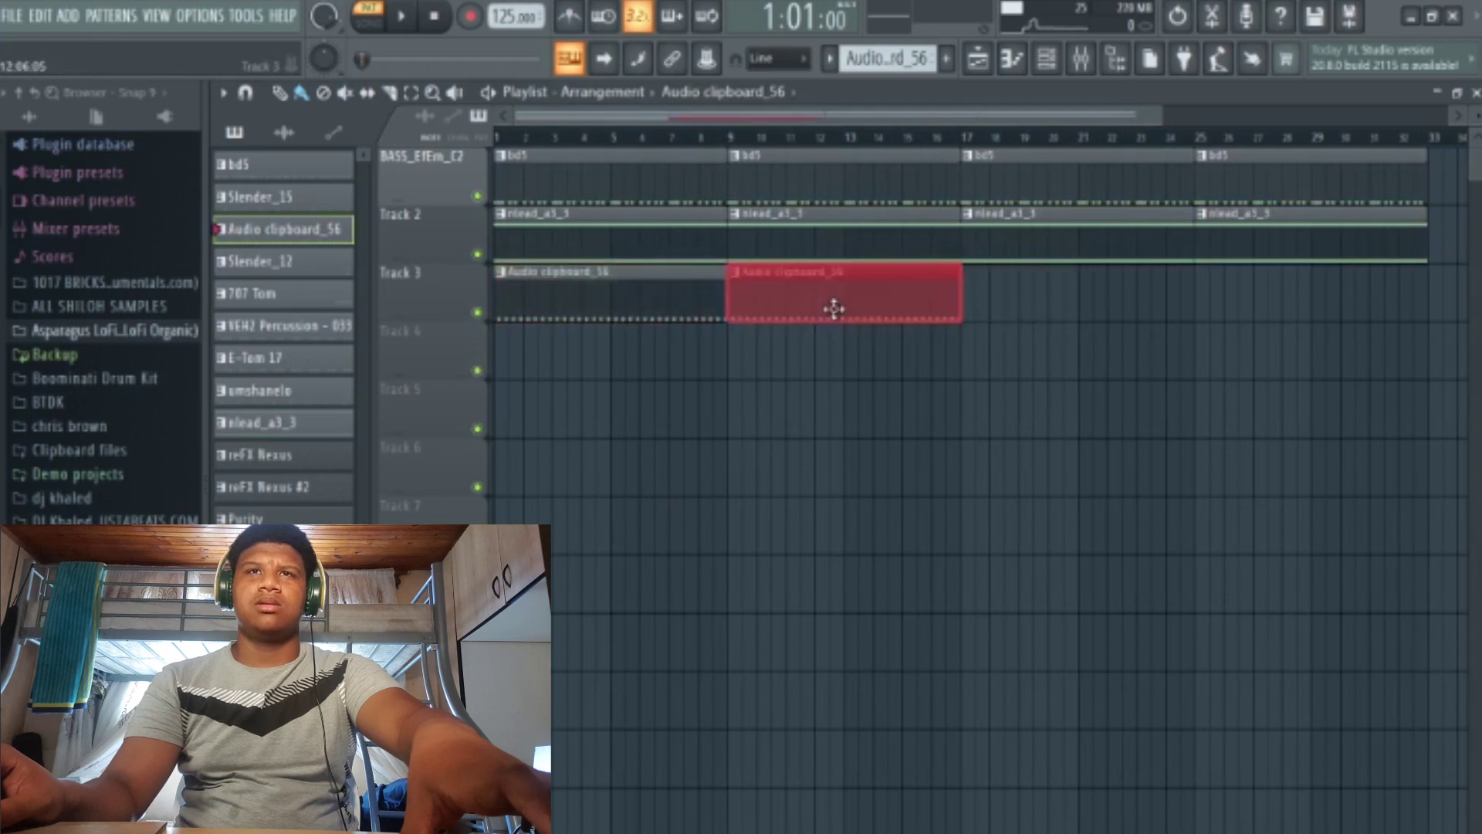
pyautogui.hotkey('ctrl', 'b')
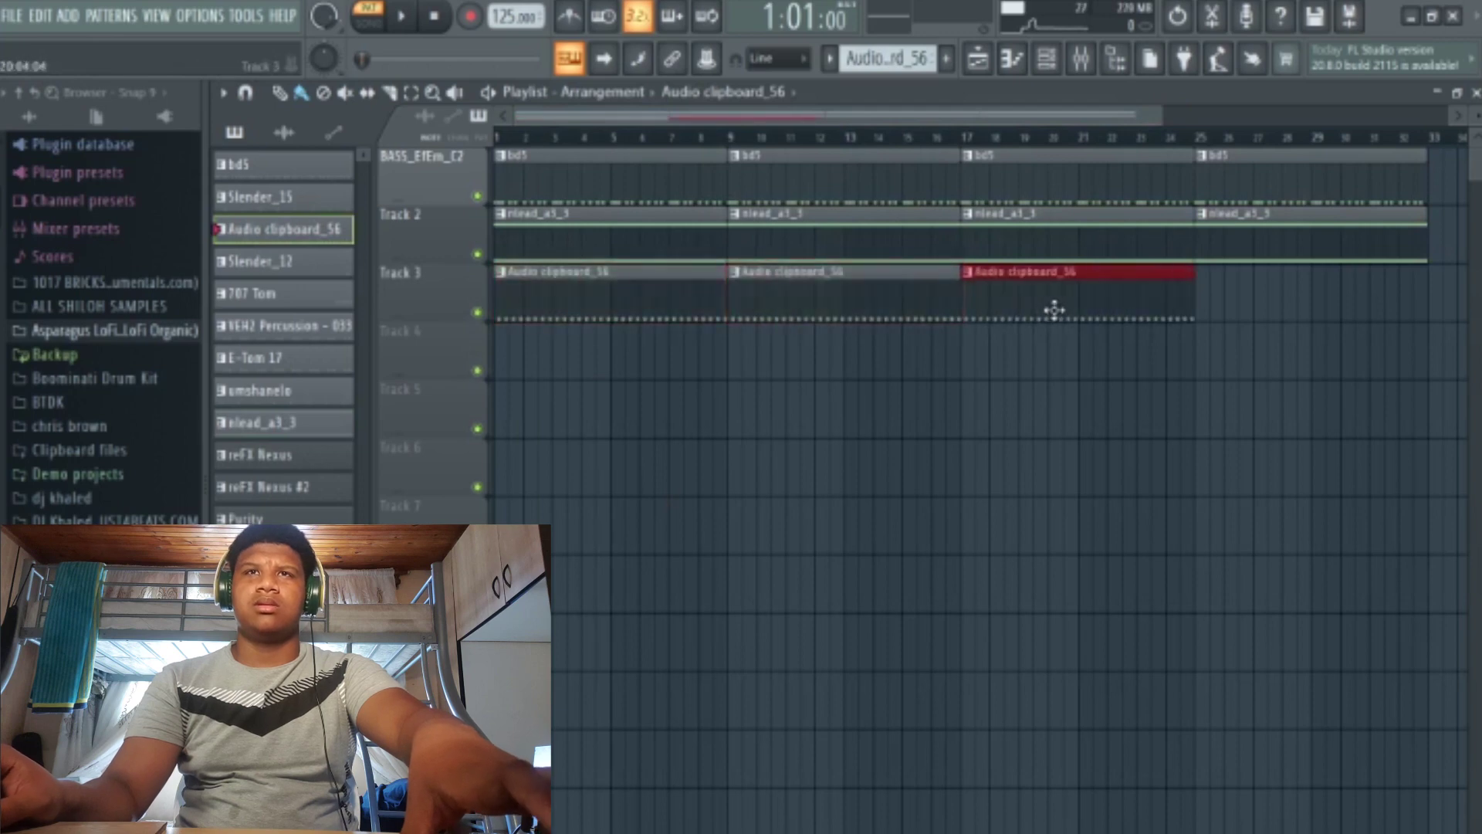
pyautogui.click(374, 25)
pyautogui.hotkey('ctrl', 'd')
pyautogui.click(1475, 91)
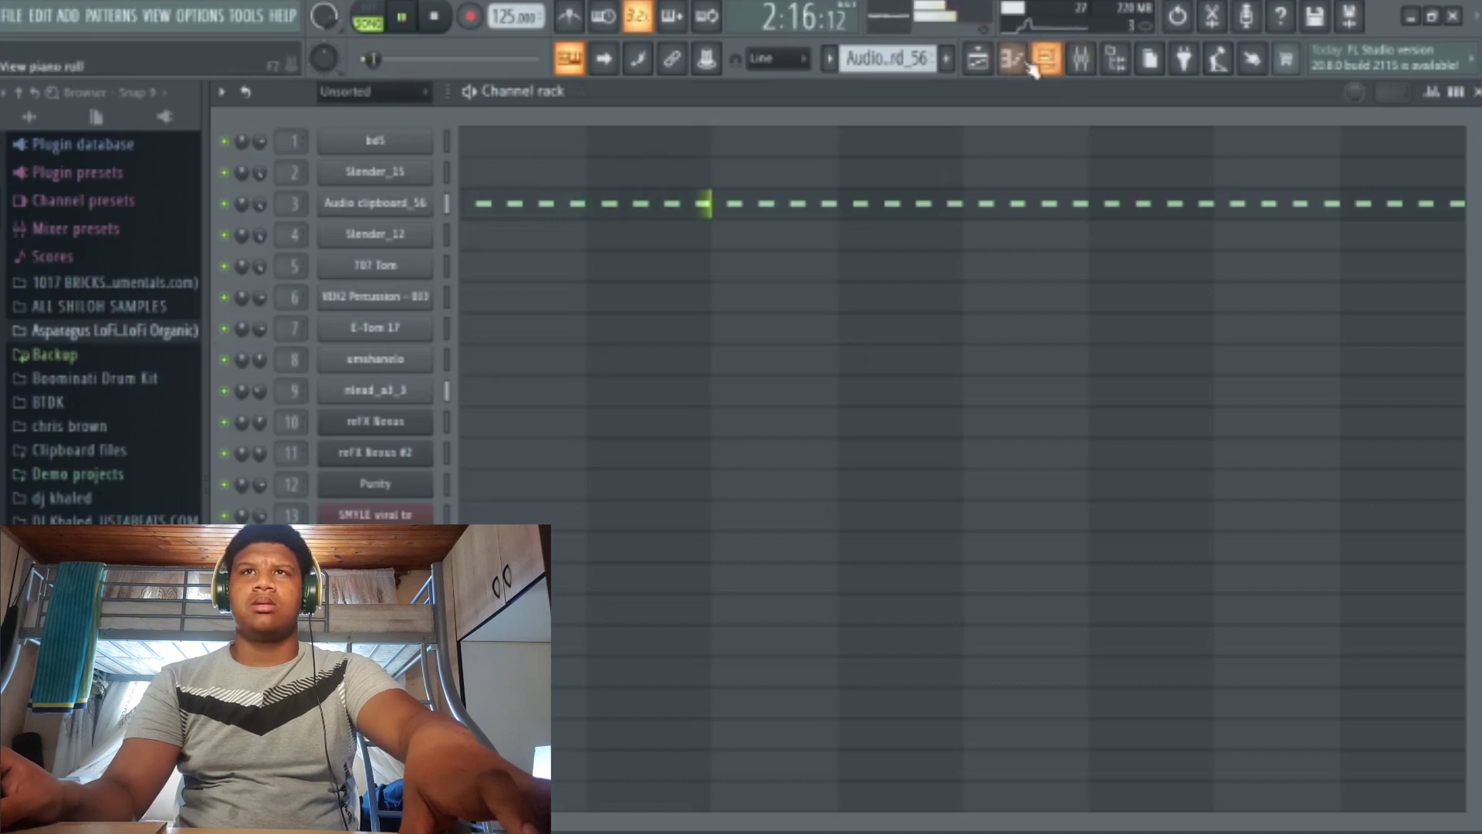
pyautogui.click(979, 60)
pyautogui.moveTo(1020, 281); pyautogui.dragTo(1247, 294)
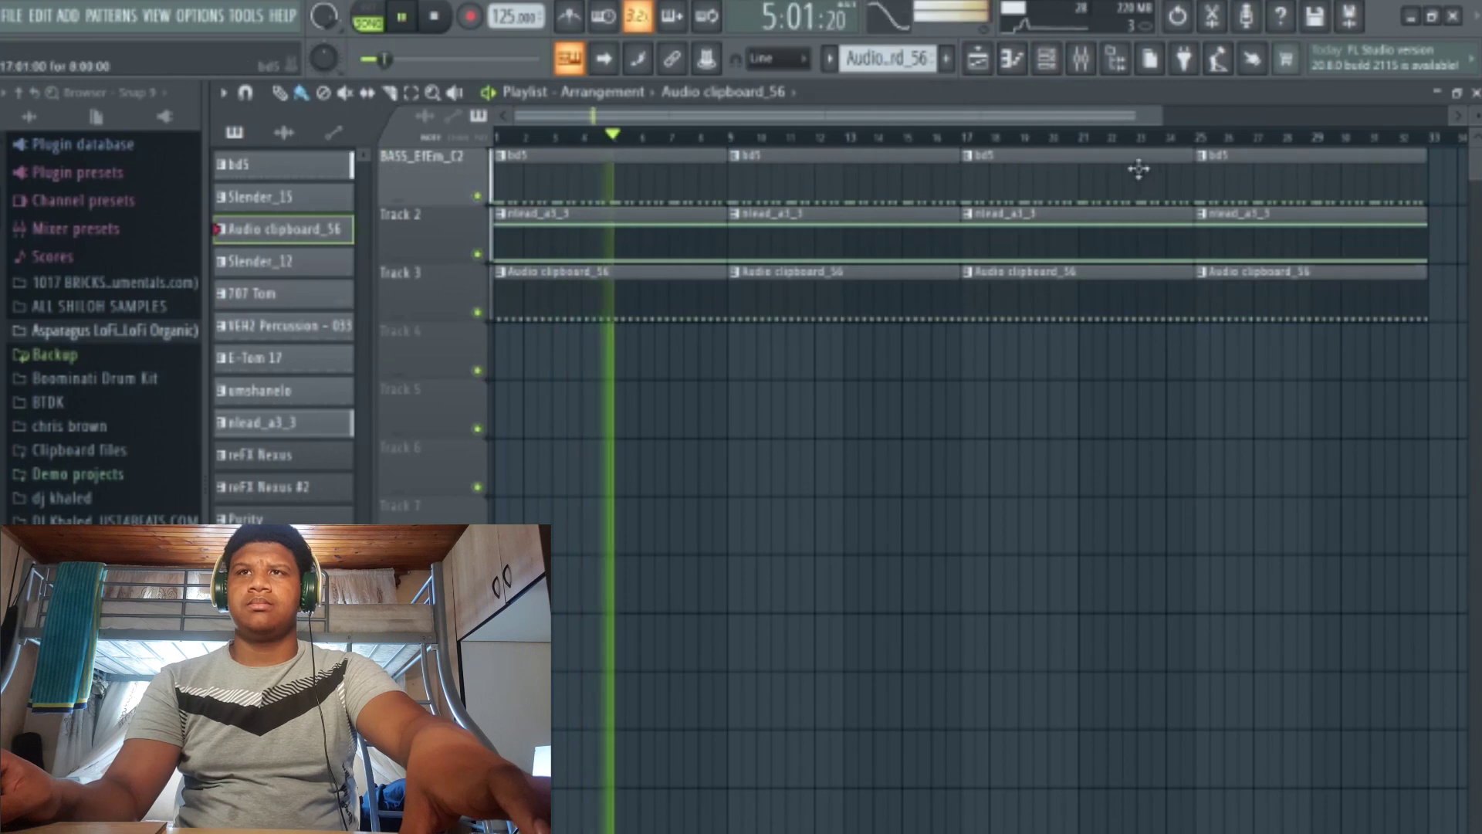
# Shorten the second bd5 clip on the first track so it ends at bar 13.
pyautogui.moveTo(1159, 115); pyautogui.dragTo(1471, 461)
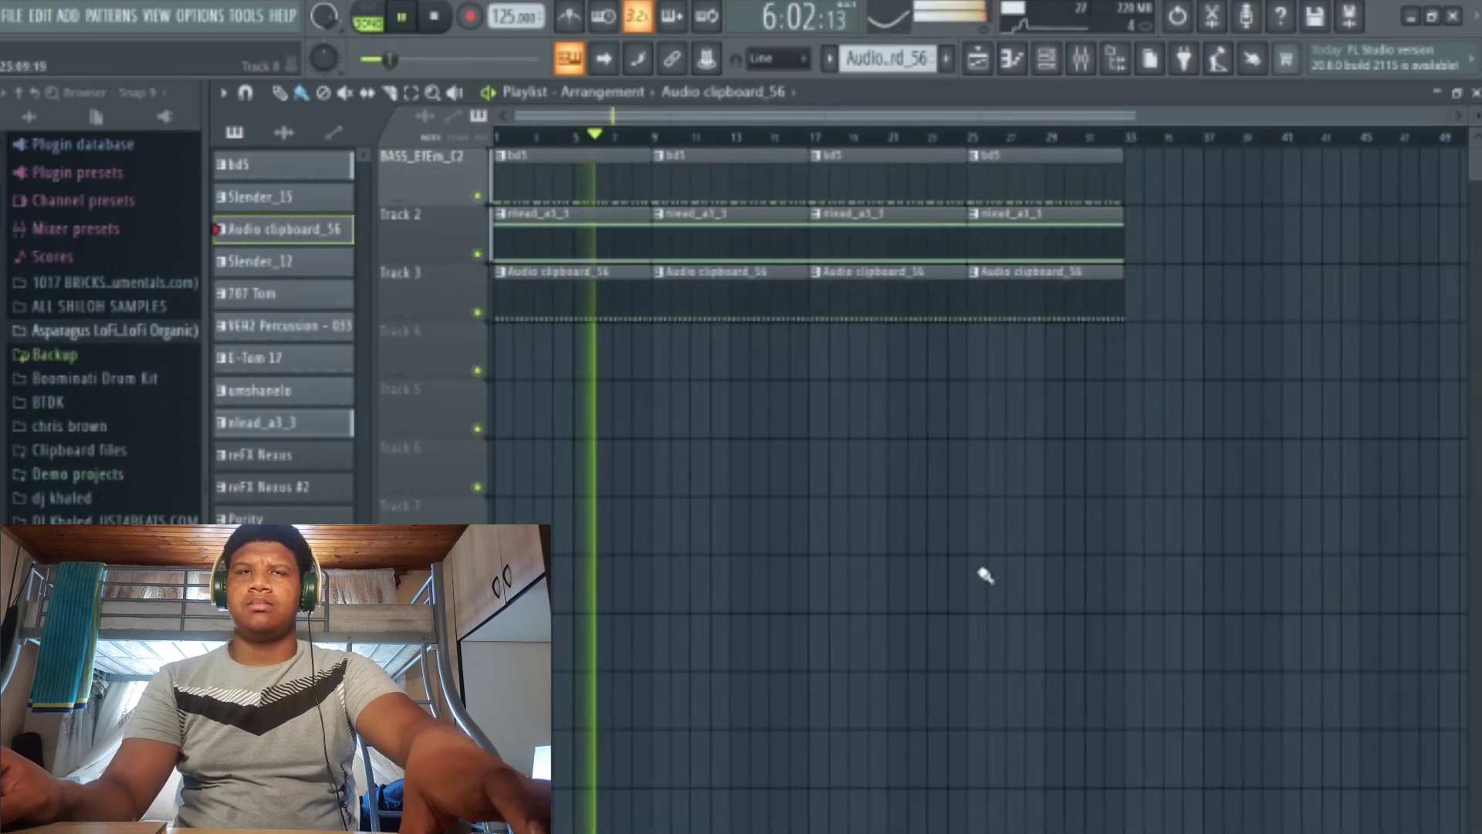
pyautogui.moveTo(809, 158); pyautogui.dragTo(735, 163)
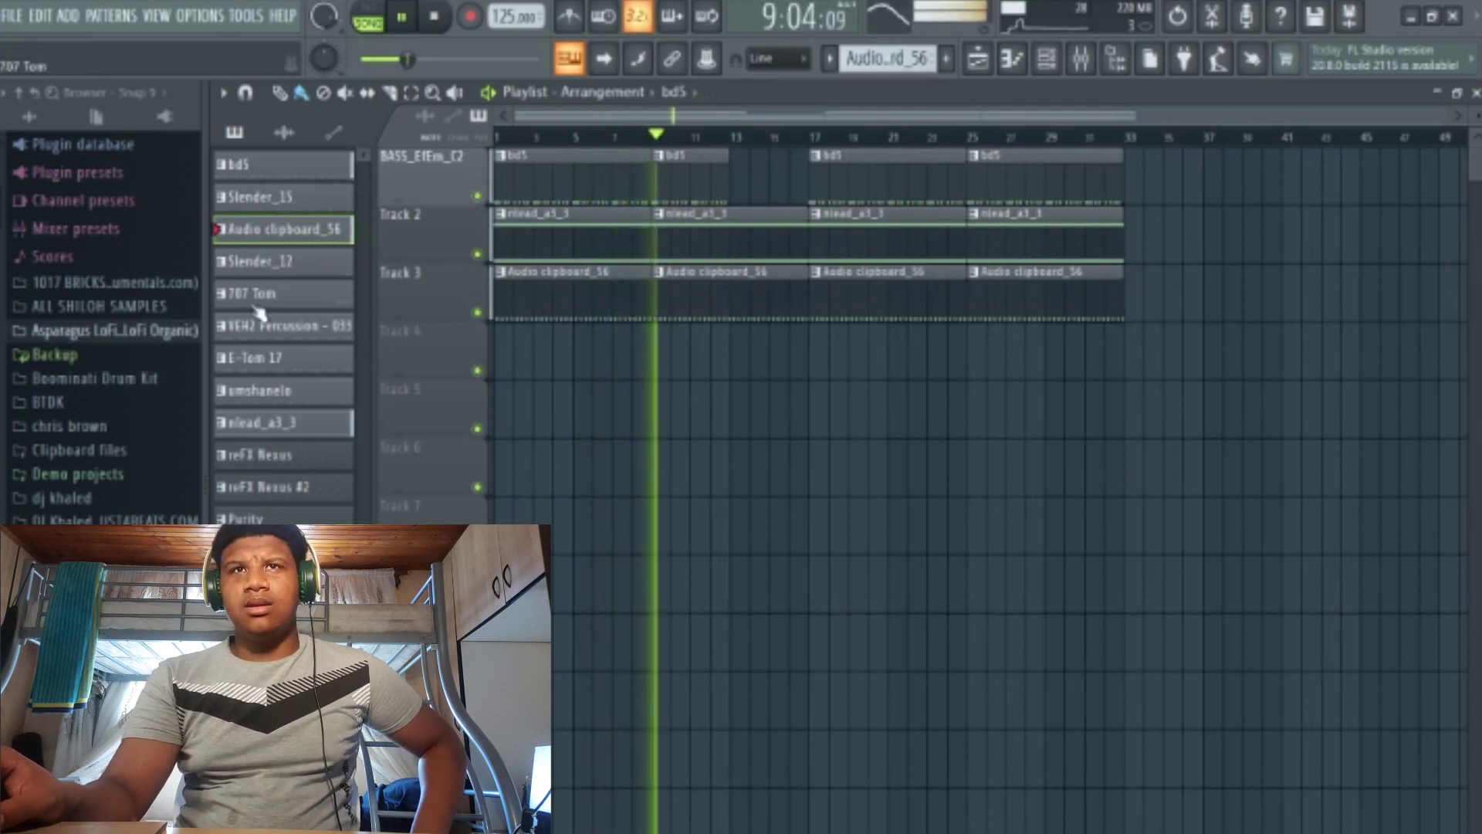
# Add Slender_12, 707 Tom and VMH1 FX Sounds 091 at bar 9 on Tracks 4, 5 and 6, and play from bar 13.
pyautogui.moveTo(298, 258); pyautogui.dragTo(673, 356)
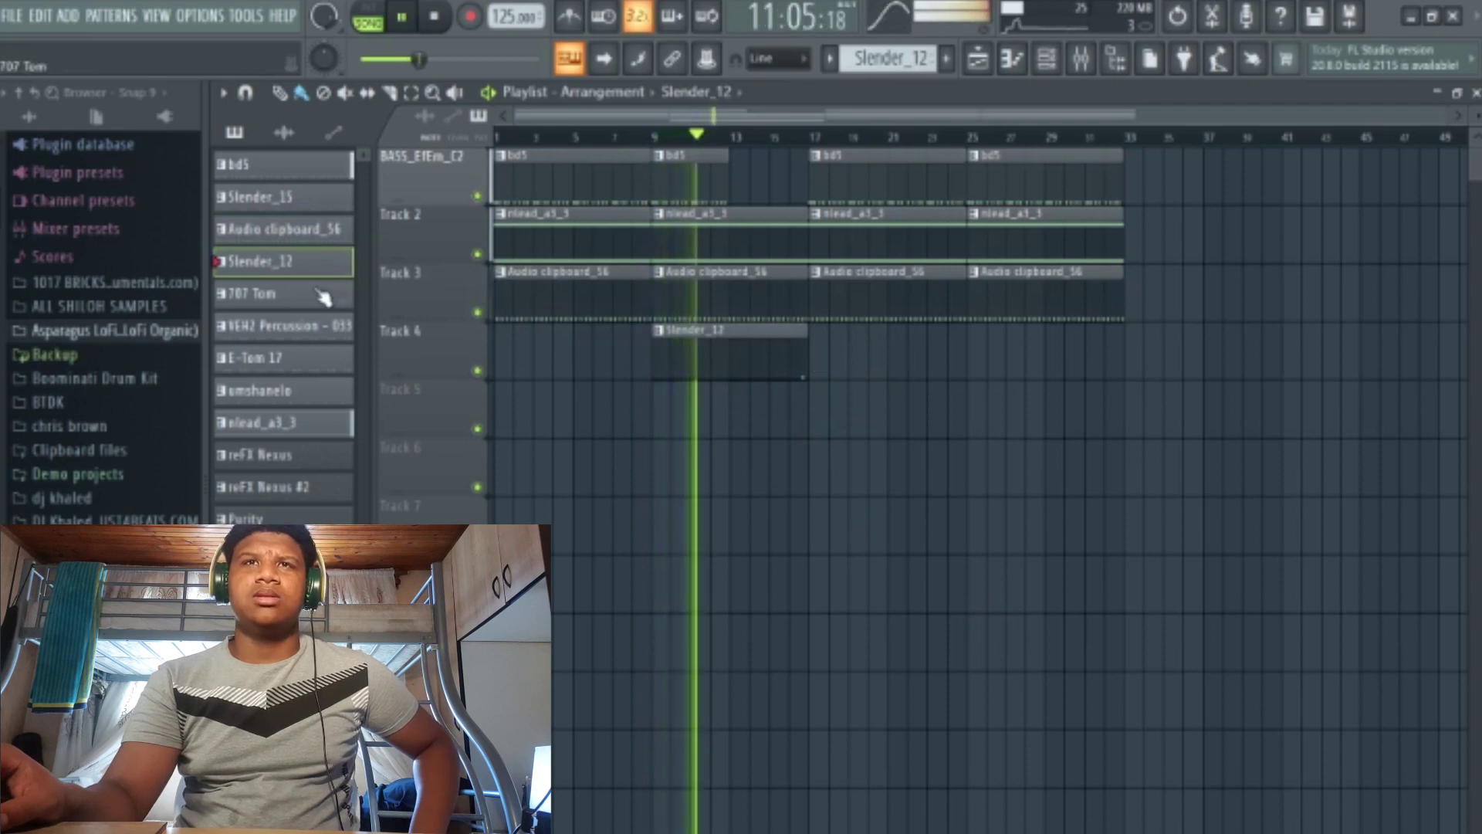
pyautogui.moveTo(323, 297); pyautogui.dragTo(656, 410)
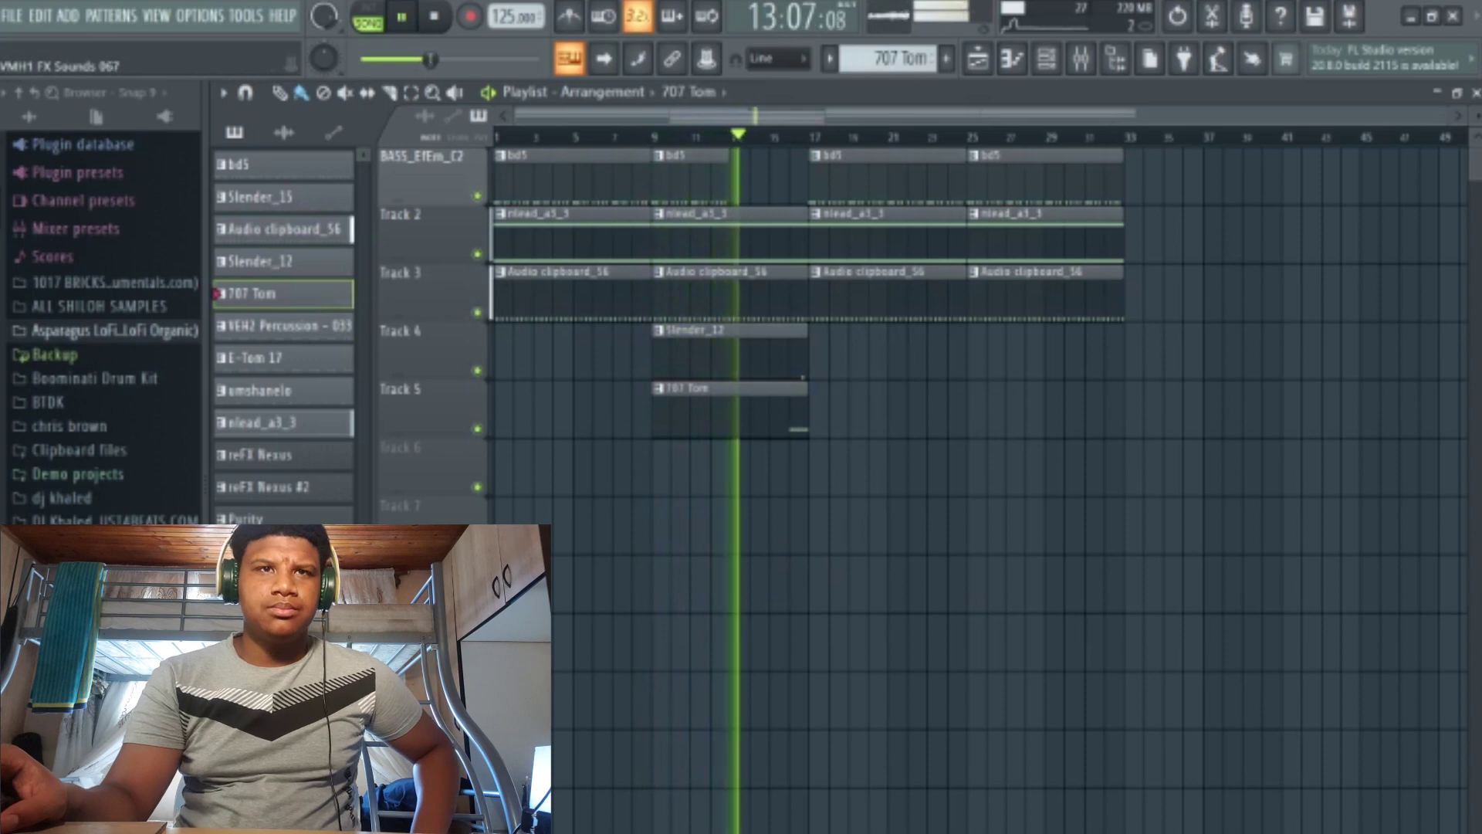
pyautogui.click(290, 648)
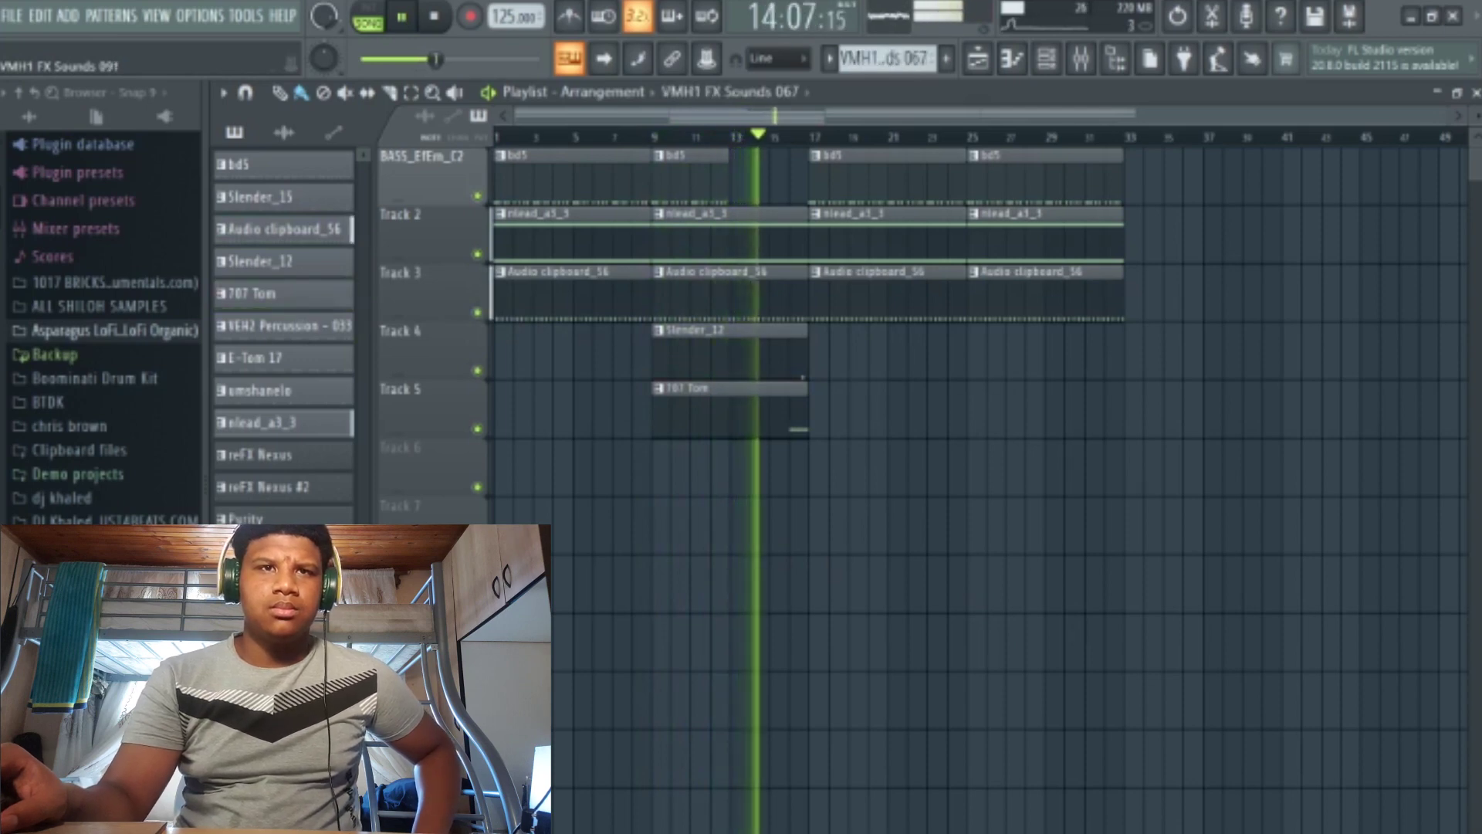
pyautogui.moveTo(290, 664); pyautogui.dragTo(656, 451)
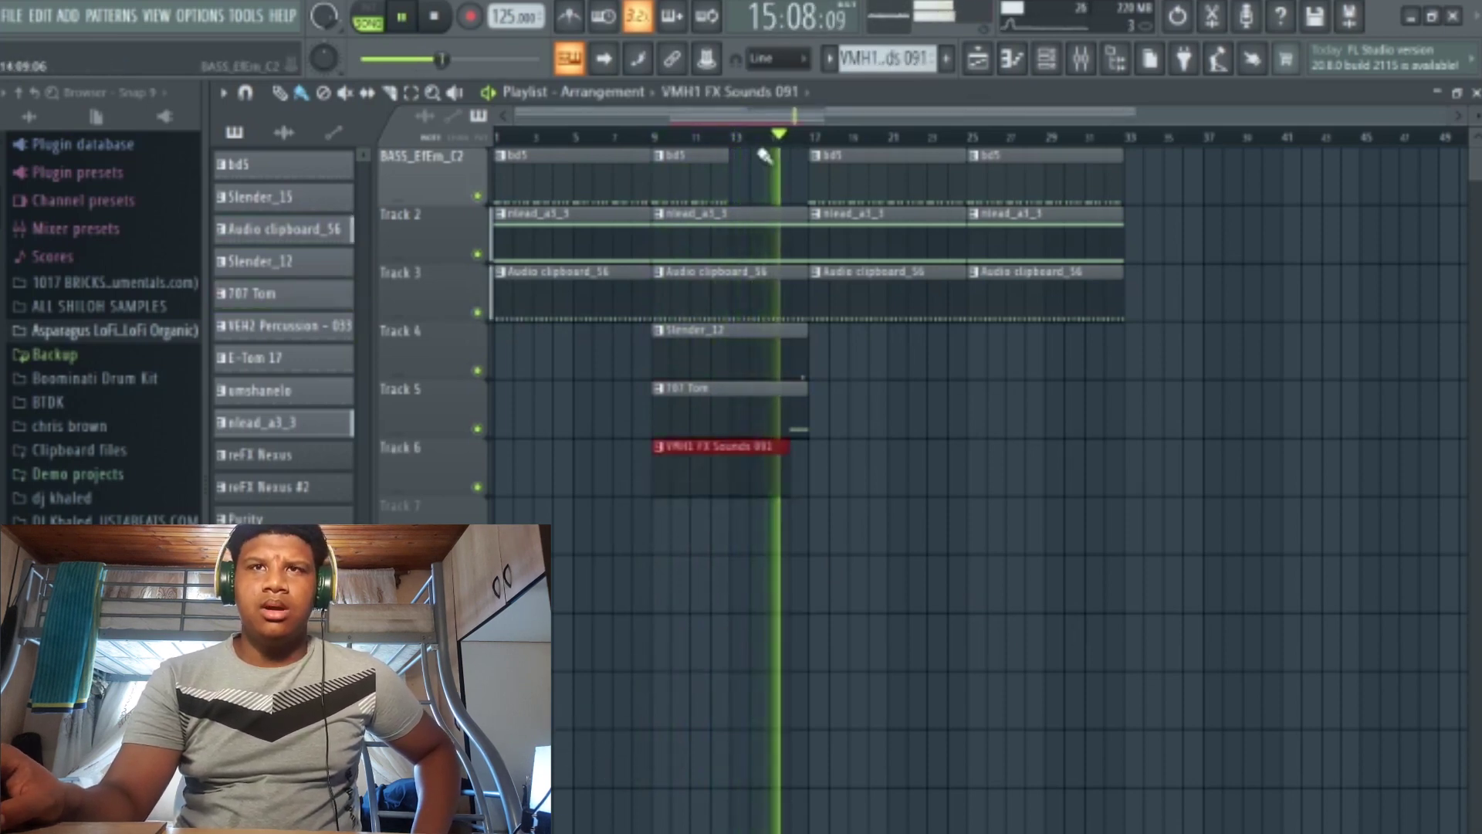
pyautogui.click(732, 136)
pyautogui.rightClick(851, 454)
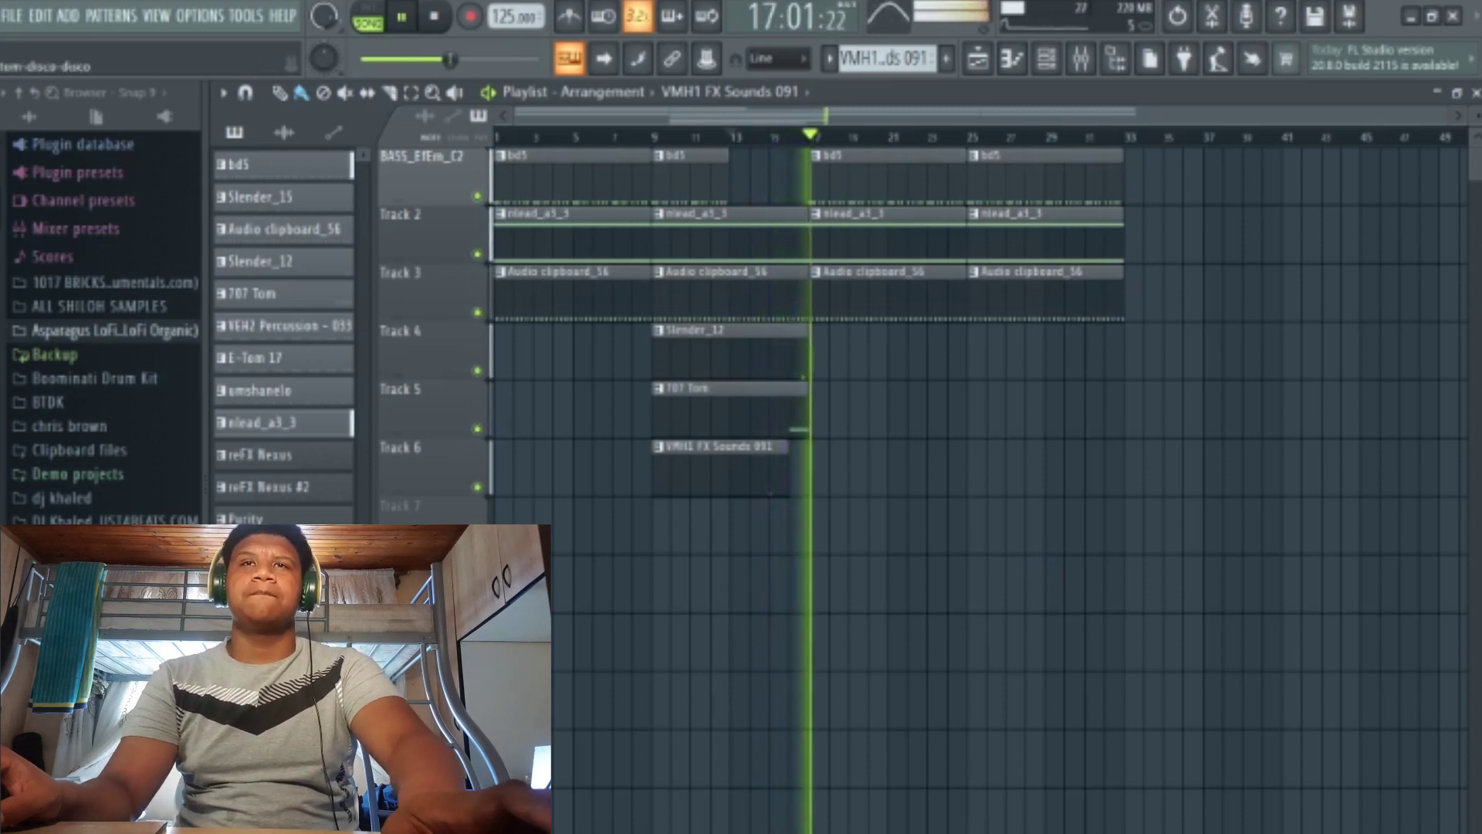
# Place the tom-disco-disco pattern at bar 17 on Track 7 and preview its notes in the piano roll.
pyautogui.moveTo(284, 552); pyautogui.dragTo(814, 526)
pyautogui.press('space')
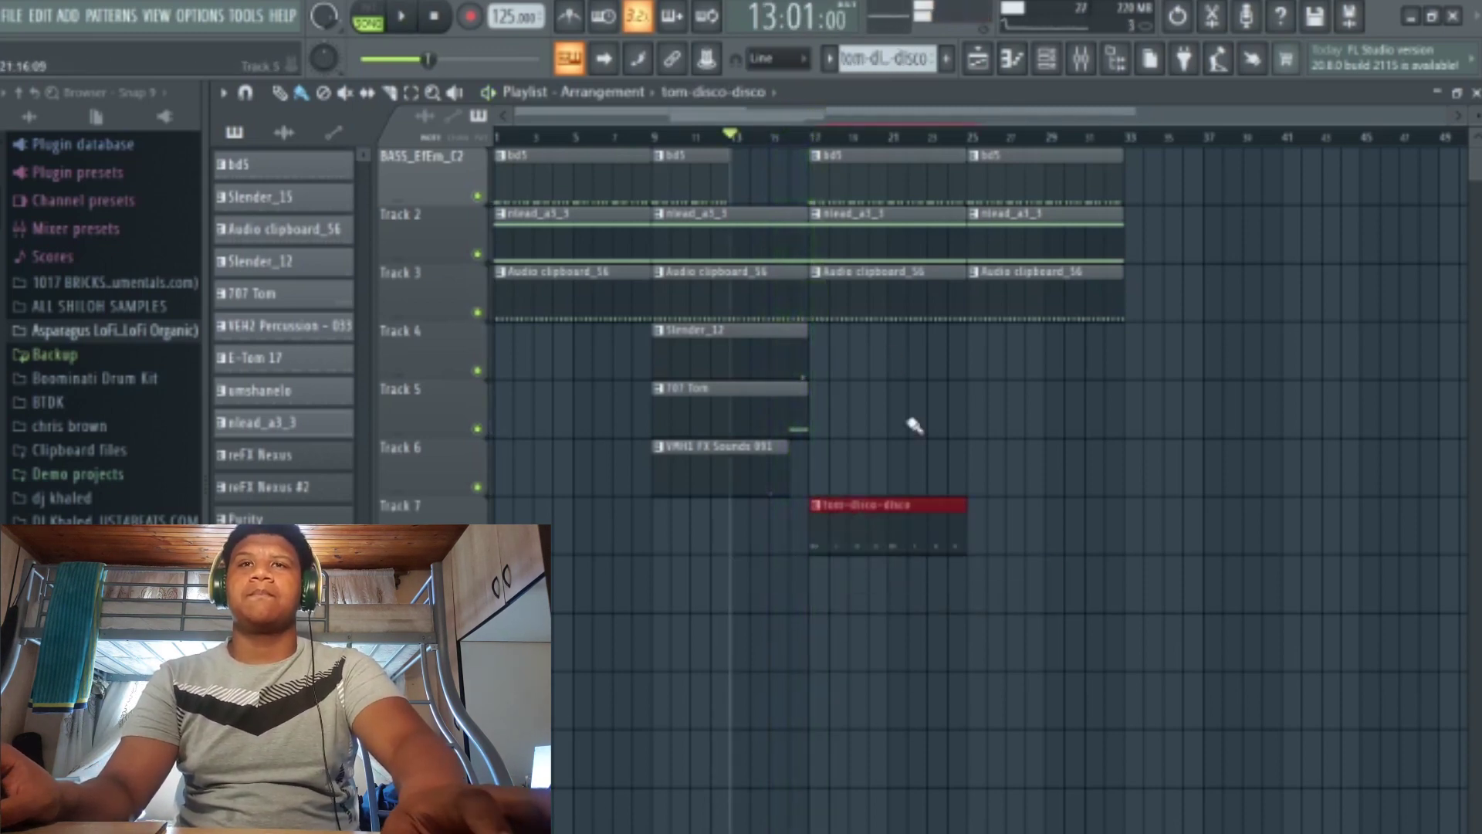
pyautogui.doubleClick(884, 560)
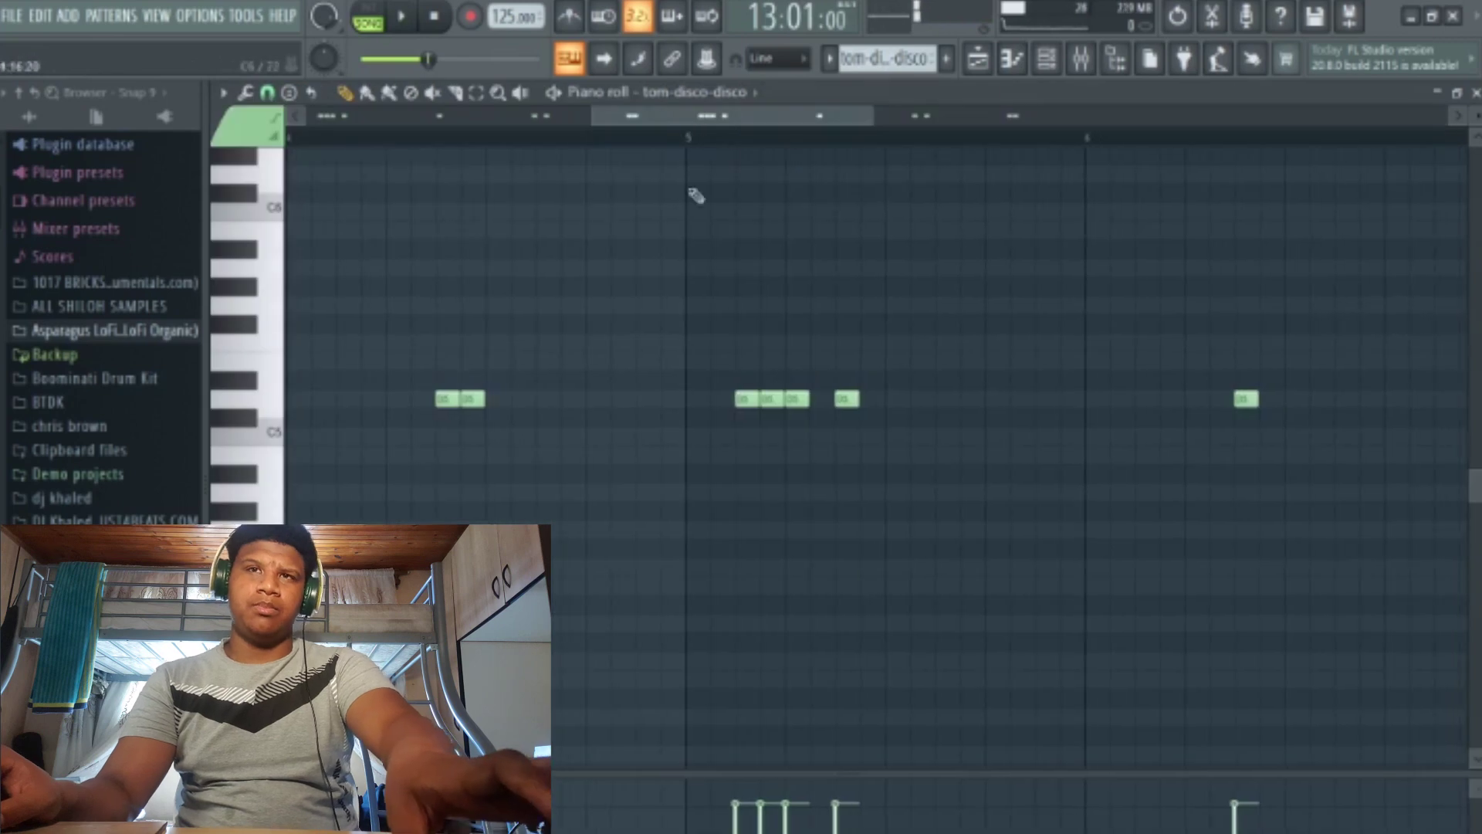
pyautogui.click(403, 17)
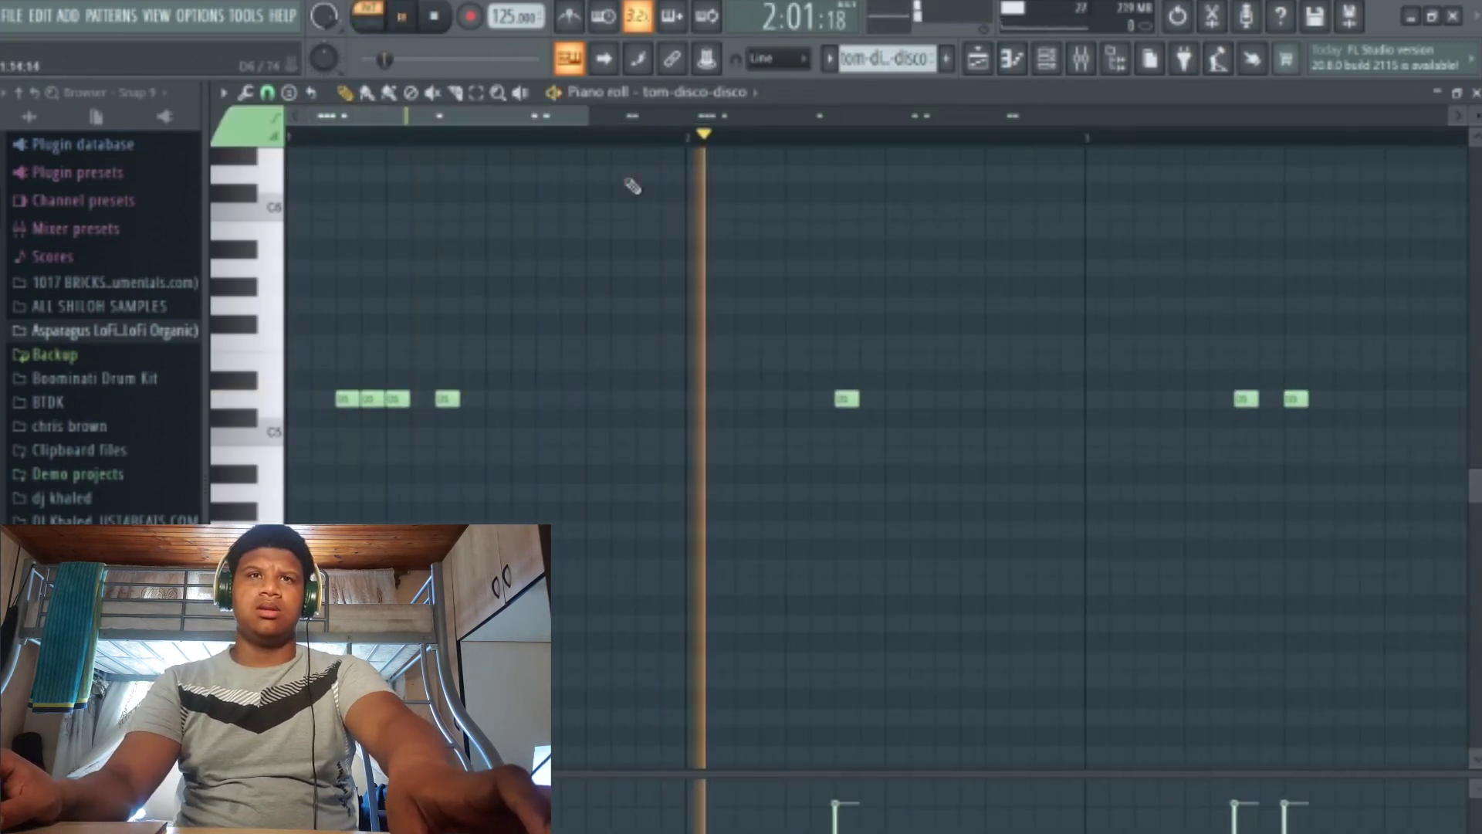
pyautogui.press('F6')
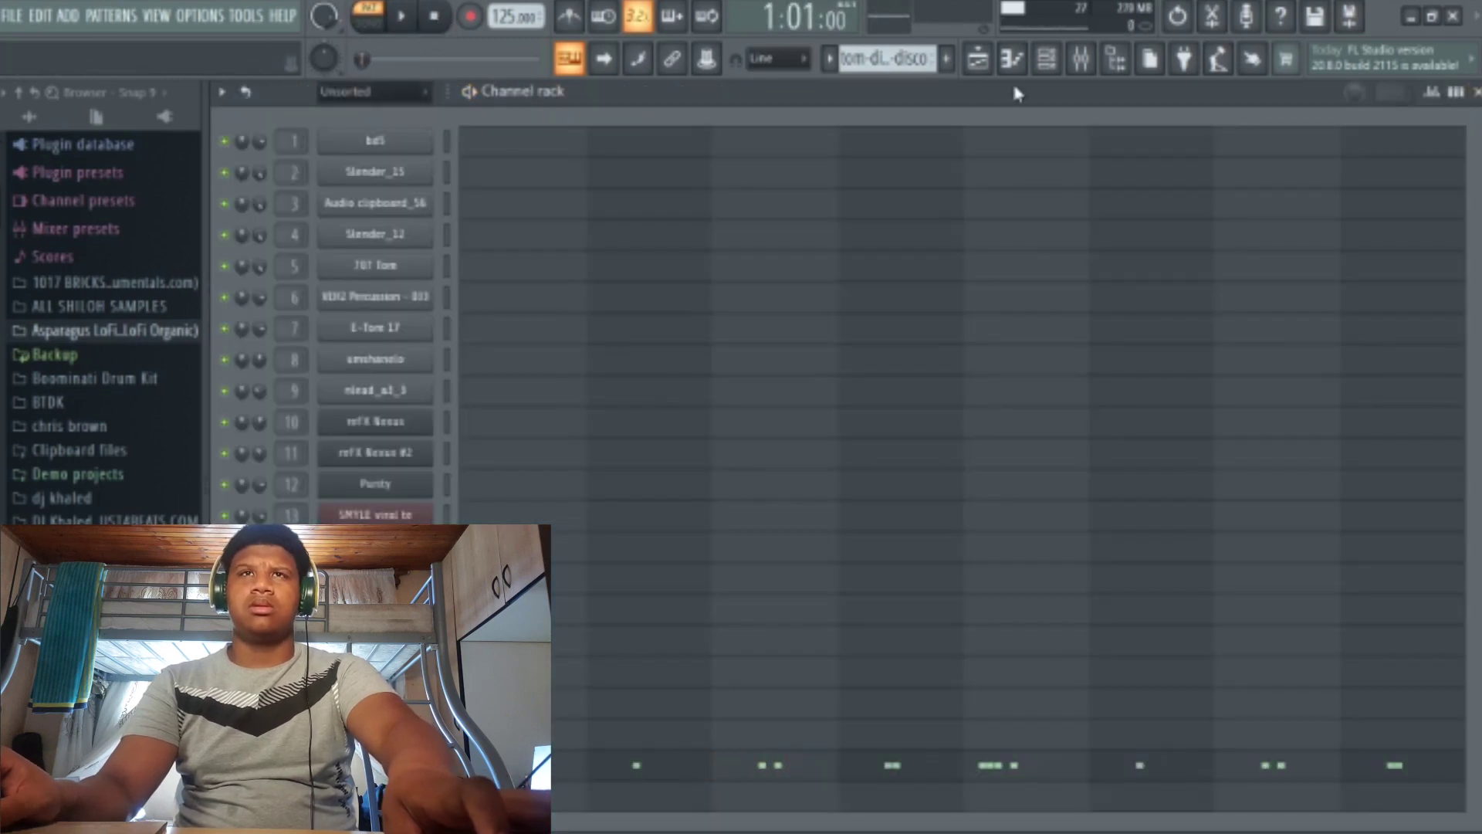
pyautogui.click(977, 59)
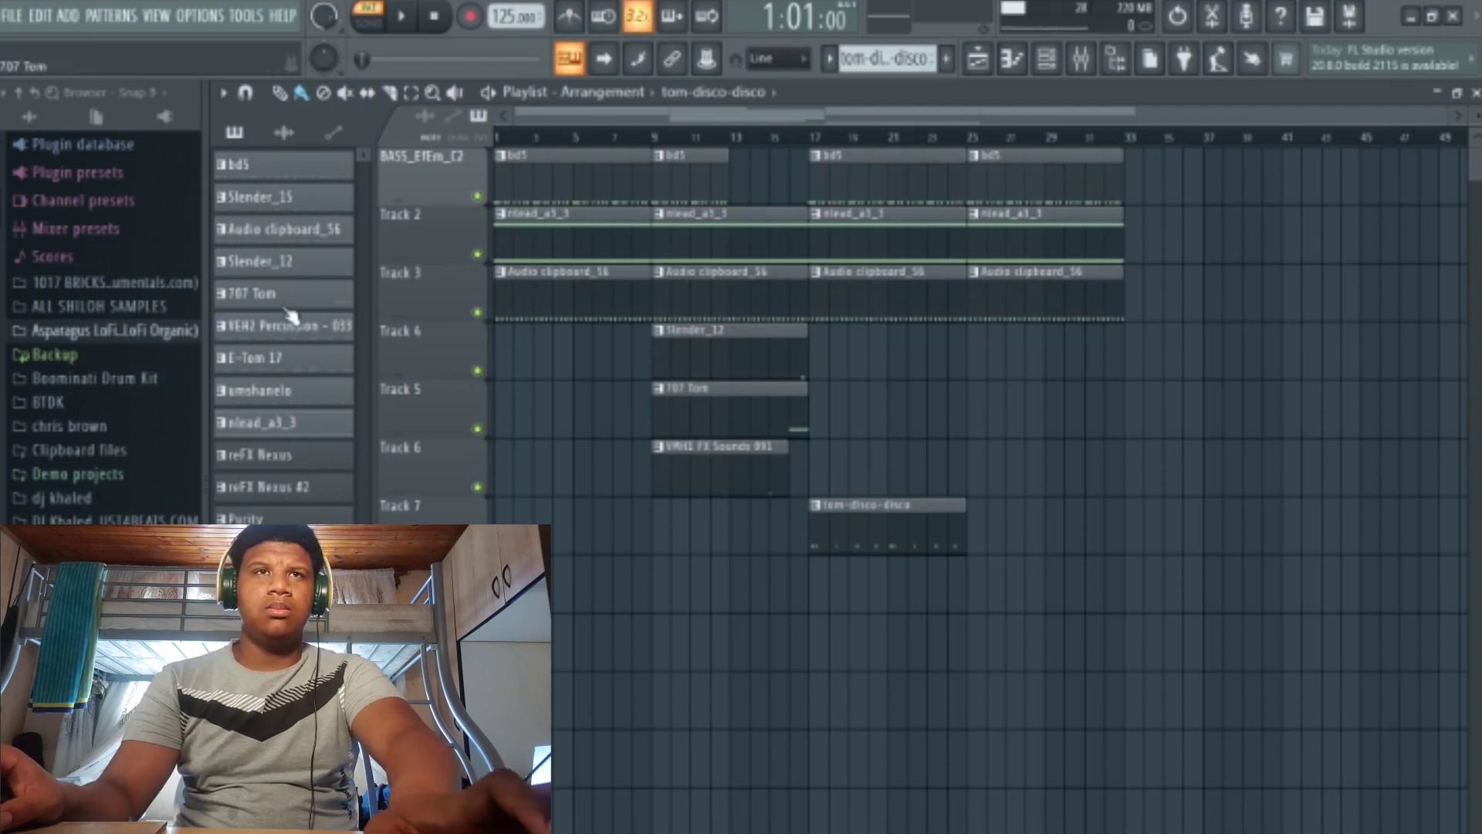
# Add the E-Tom 17 pattern on Track 8 and umshanelo on Track 9 at bar 17, playing the arrangement from bar 15.
pyautogui.moveTo(287, 359); pyautogui.dragTo(817, 591)
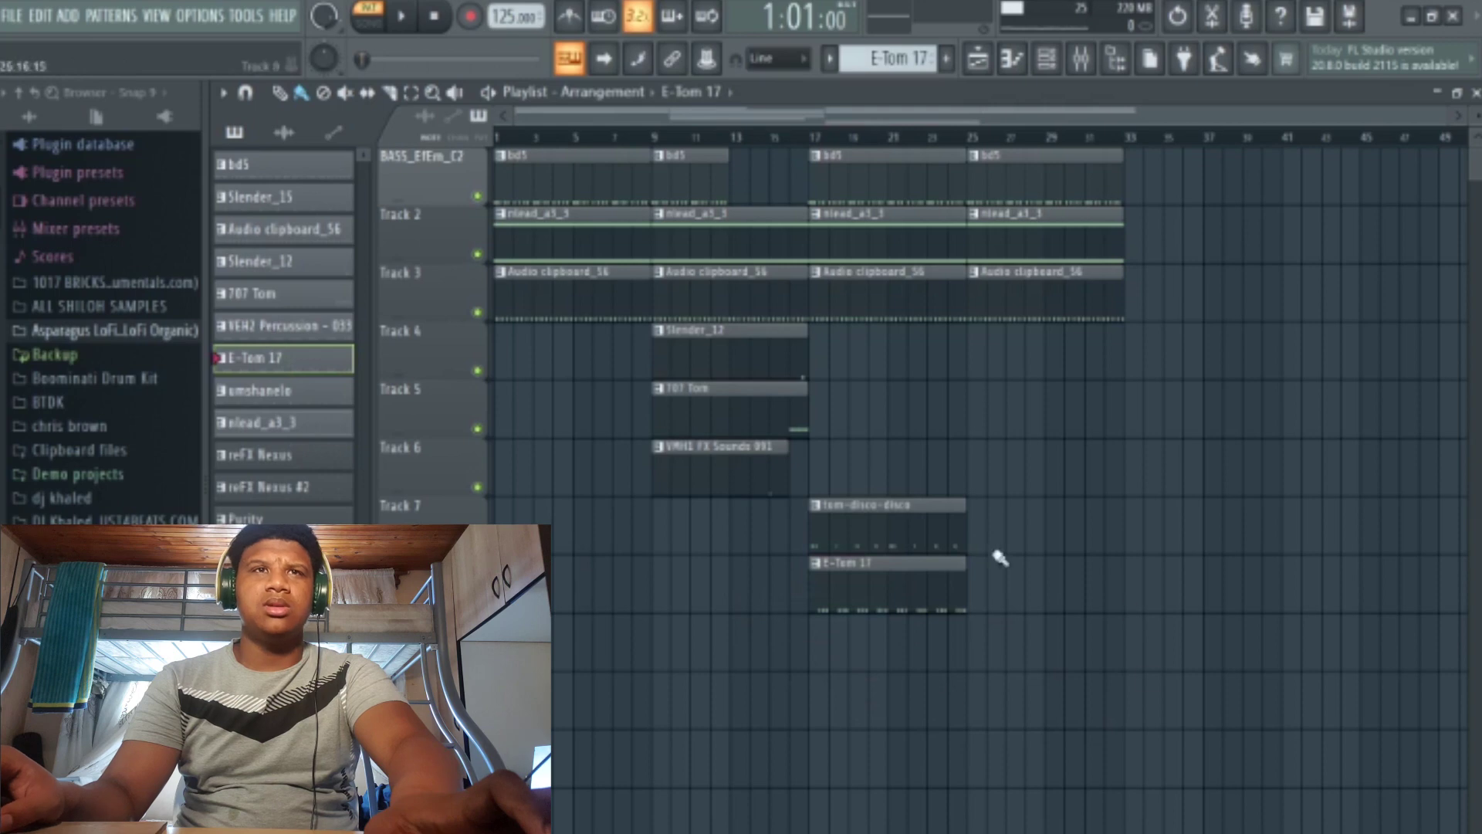
pyautogui.click(773, 136)
pyautogui.press('space')
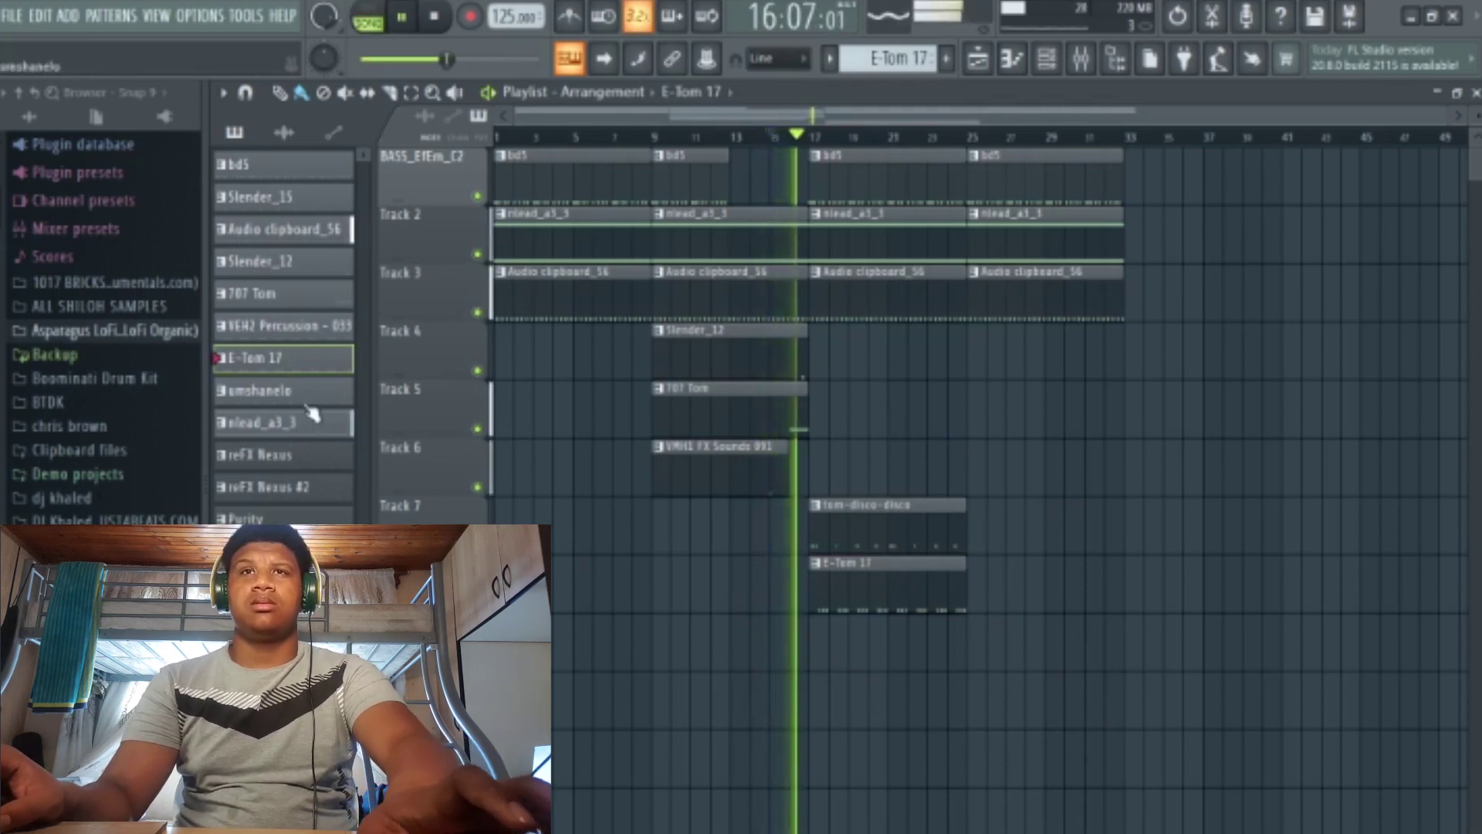
pyautogui.moveTo(287, 407); pyautogui.dragTo(819, 648)
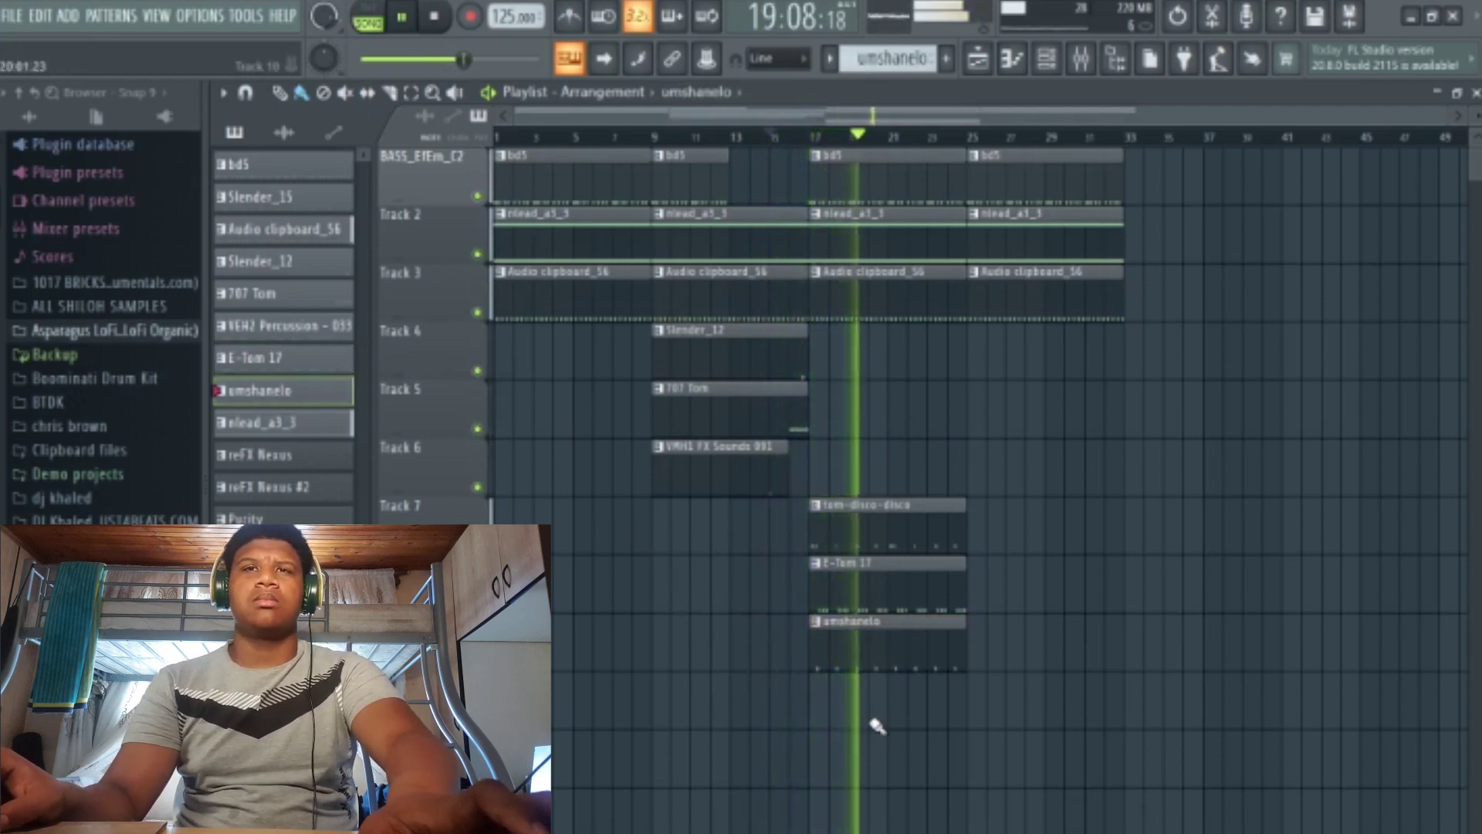
# Duplicate the tom-disco-disco, E-Tom 17 and umshanelo clips from bar 17 to bar 25.
pyautogui.moveTo(858, 720); pyautogui.dragTo(921, 548)
pyautogui.hotkey('ctrl', 'b')
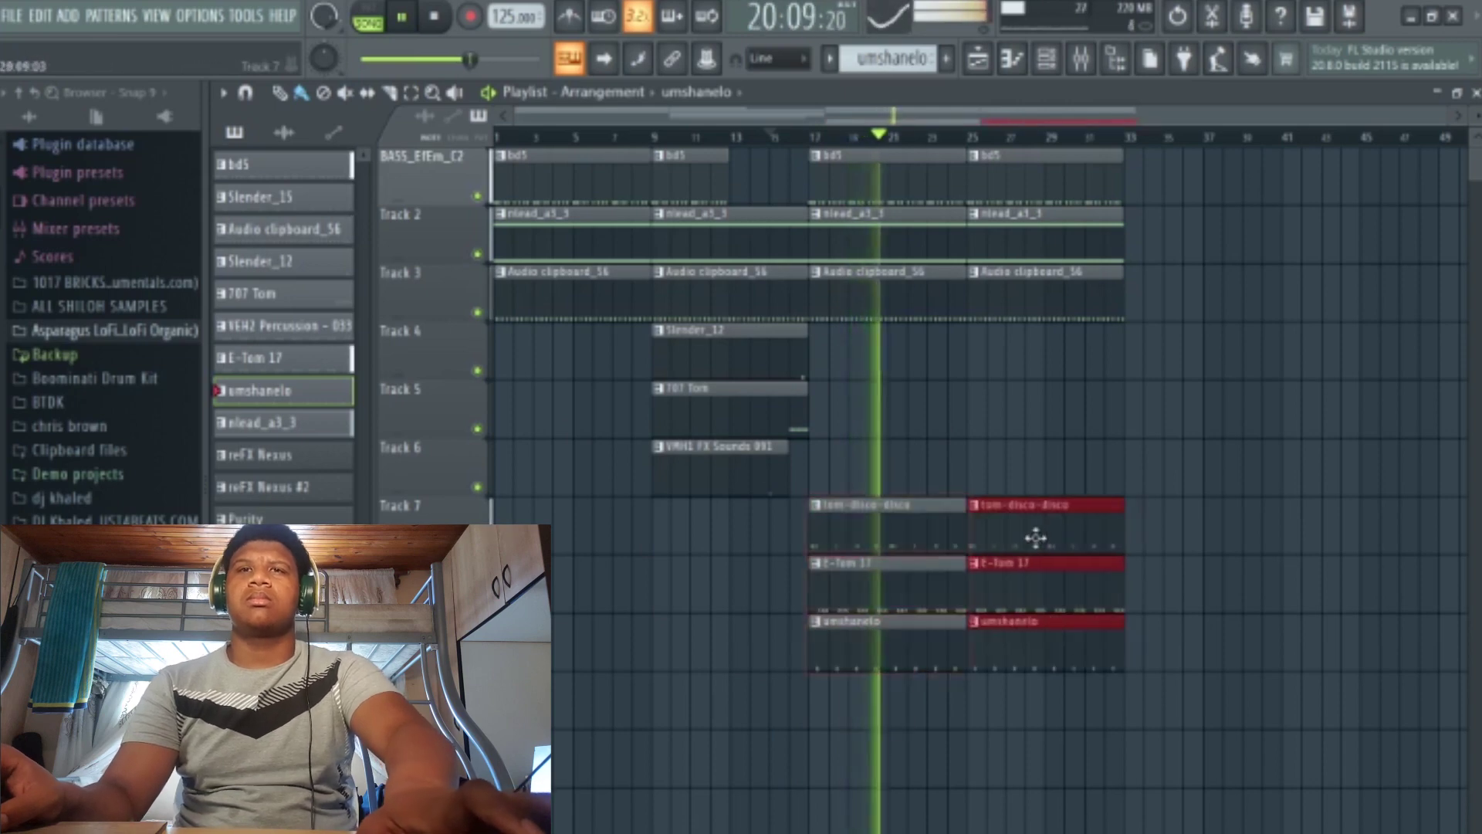
pyautogui.hotkey('ctrl', 'd')
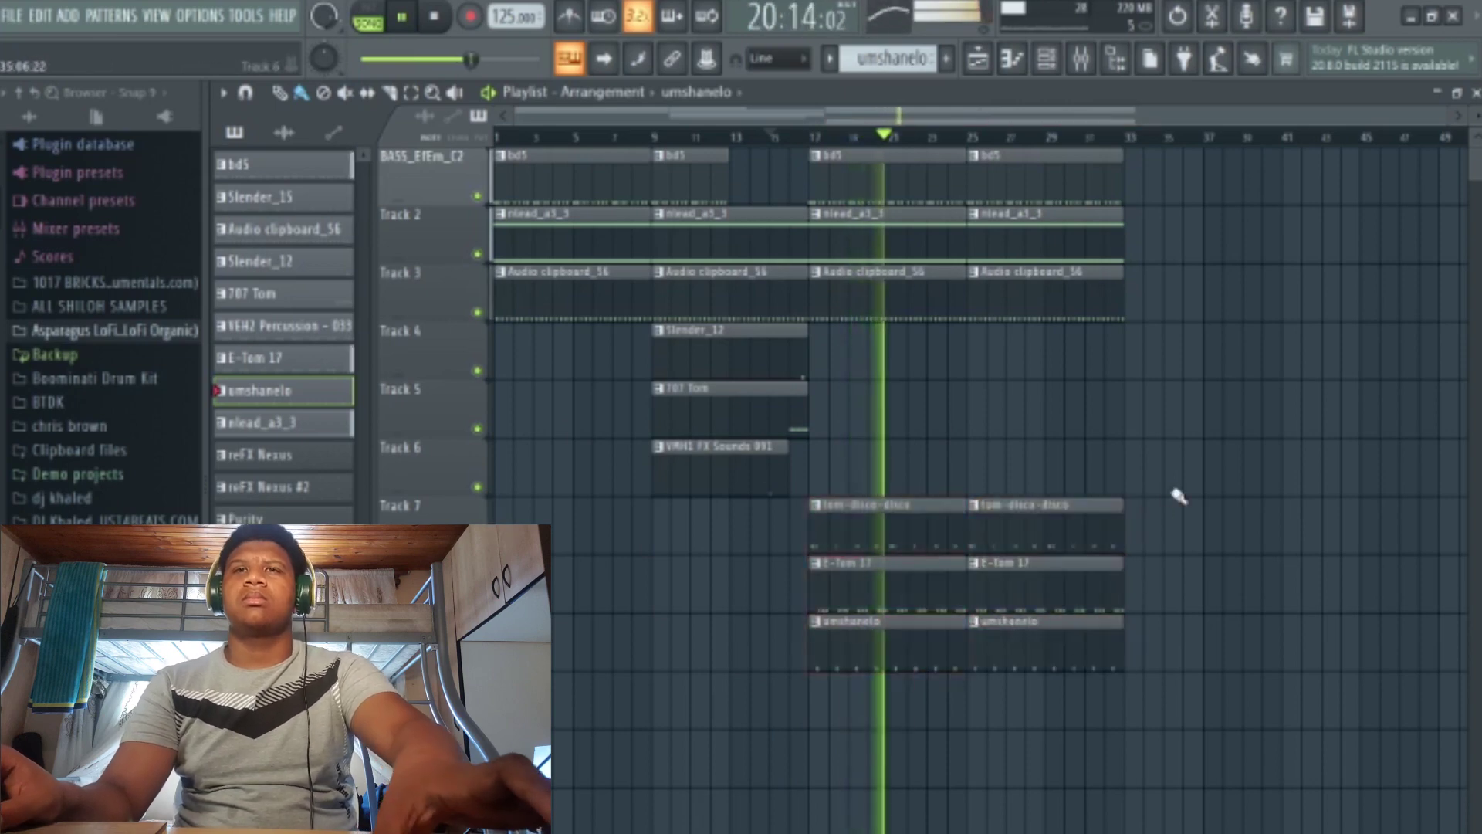
# Delete the bd5 clip at bar 25 and place VEH2 Percussion - 033 at bar 25 on Track 10.
pyautogui.rightClick(1075, 172)
pyautogui.moveTo(274, 325); pyautogui.dragTo(980, 681)
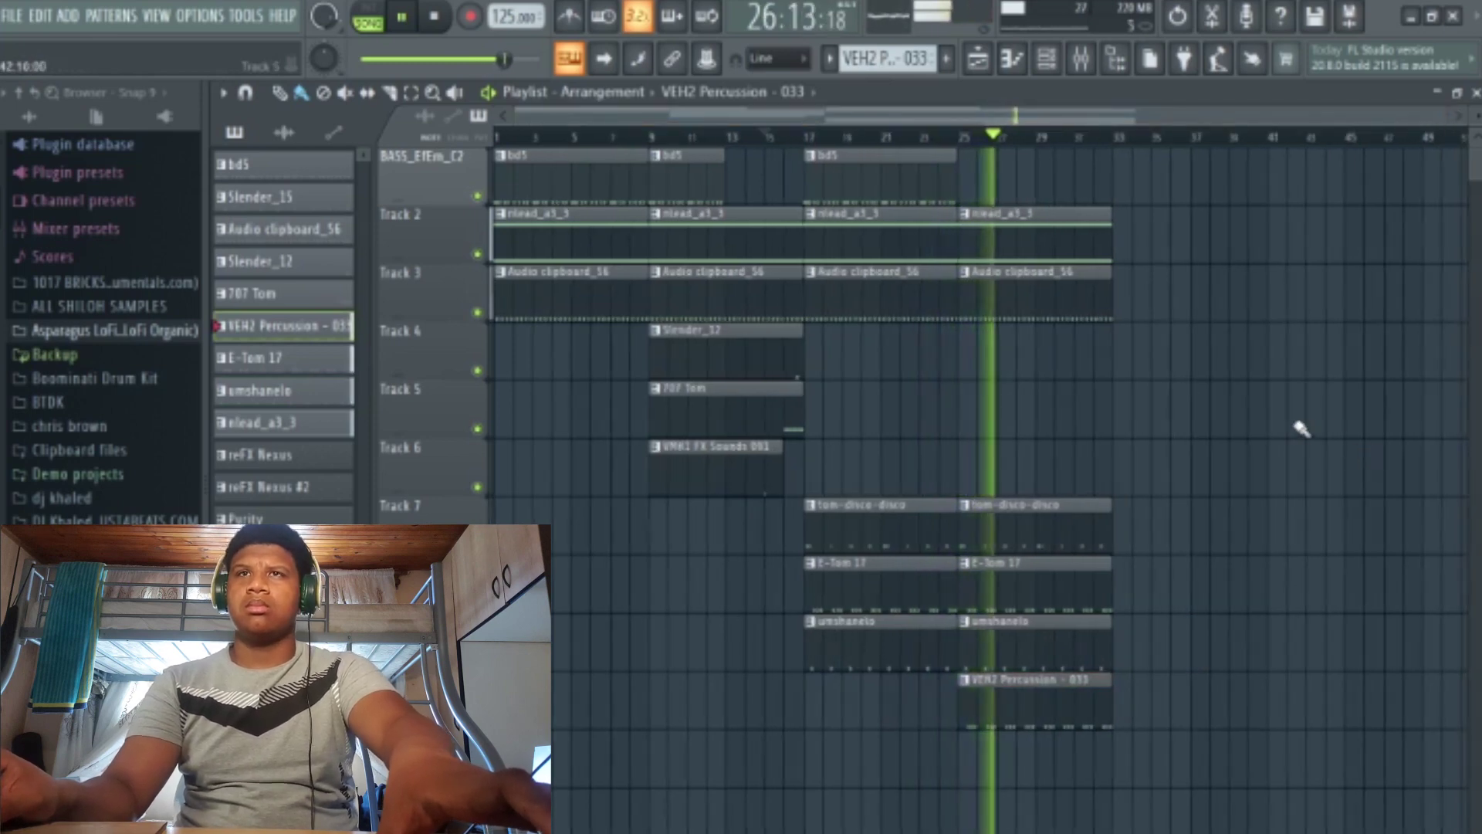
# Copy the clips of the bar 17 section to bars 33 and 41, and the bar 9 clips on Tracks 4 to 6 to bar 25.
pyautogui.moveTo(867, 705)
pyautogui.mouseDown()
pyautogui.moveTo(880, 199)
pyautogui.moveTo(1192, 176)
pyautogui.moveTo(1184, 162)
pyautogui.moveTo(1165, 165)
pyautogui.moveTo(1313, 189)
pyautogui.mouseUp()
pyautogui.press('space')
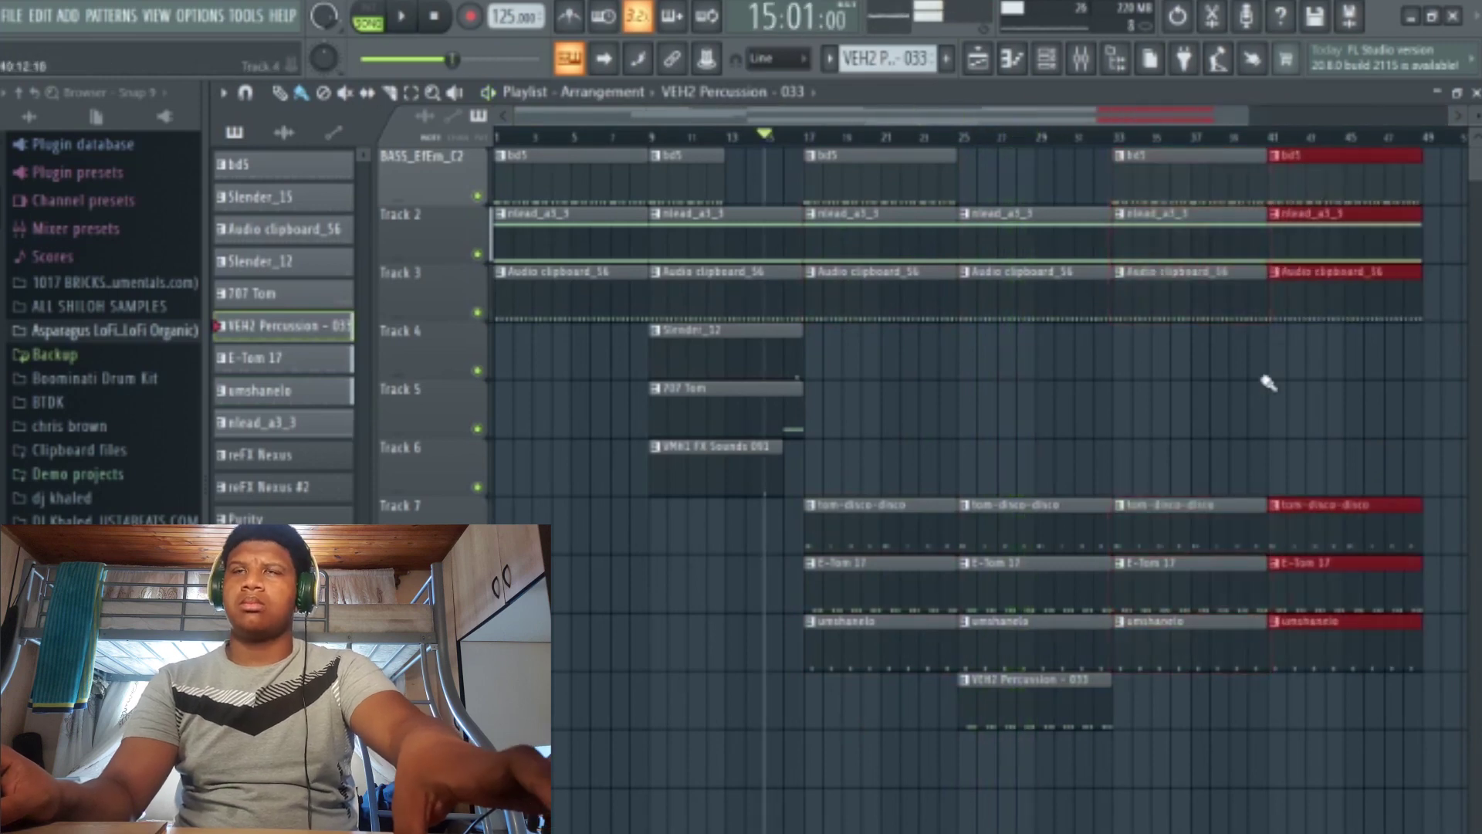
pyautogui.moveTo(685, 525); pyautogui.dragTo(1015, 366)
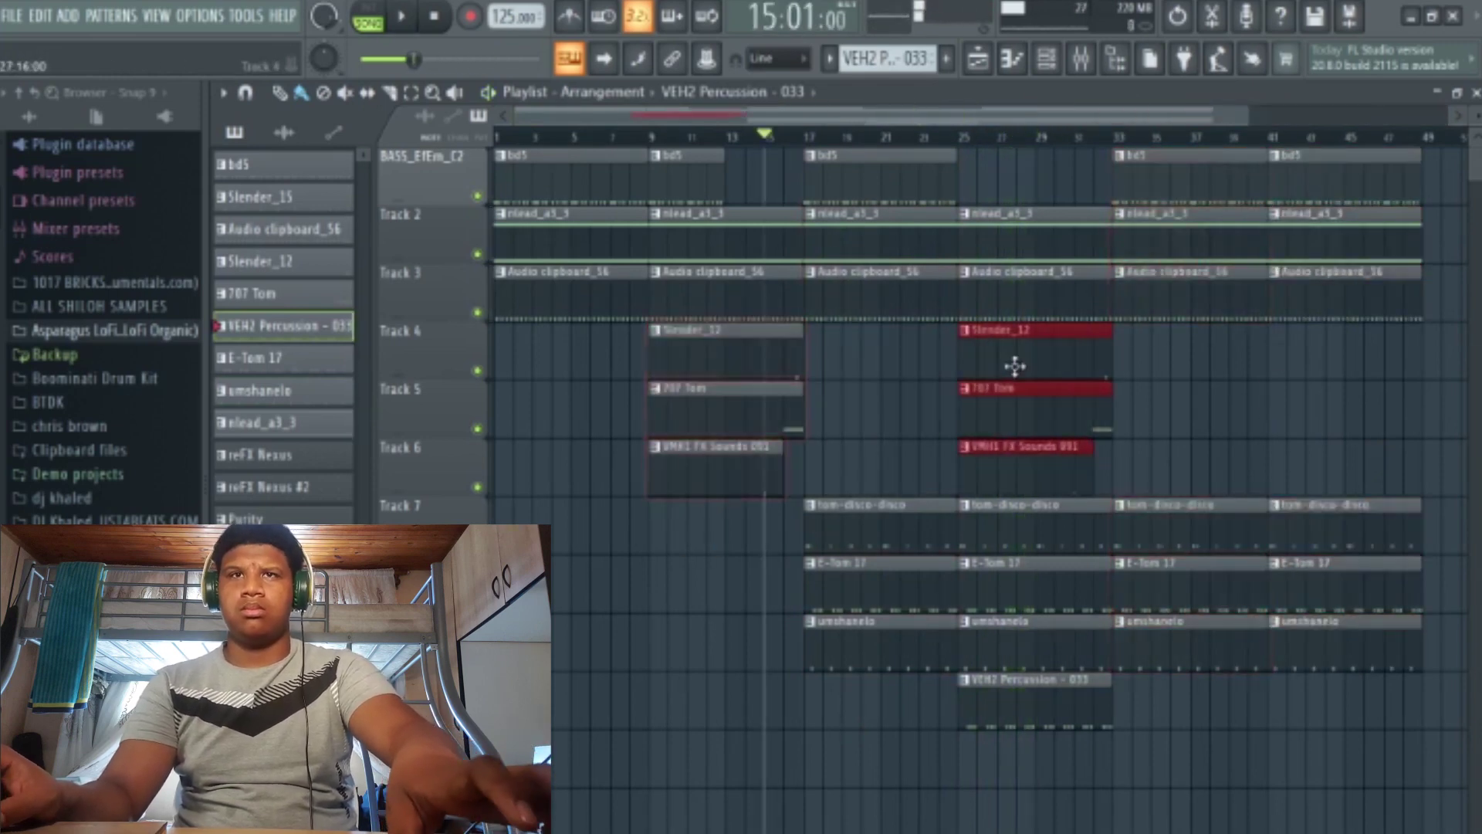
pyautogui.rightClick(1203, 396)
# Place the reFX Nexus pattern on Track 11 and reFX Nexus #4 on Track 12, both at bar 25.
pyautogui.moveTo(1244, 115); pyautogui.dragTo(1458, 335)
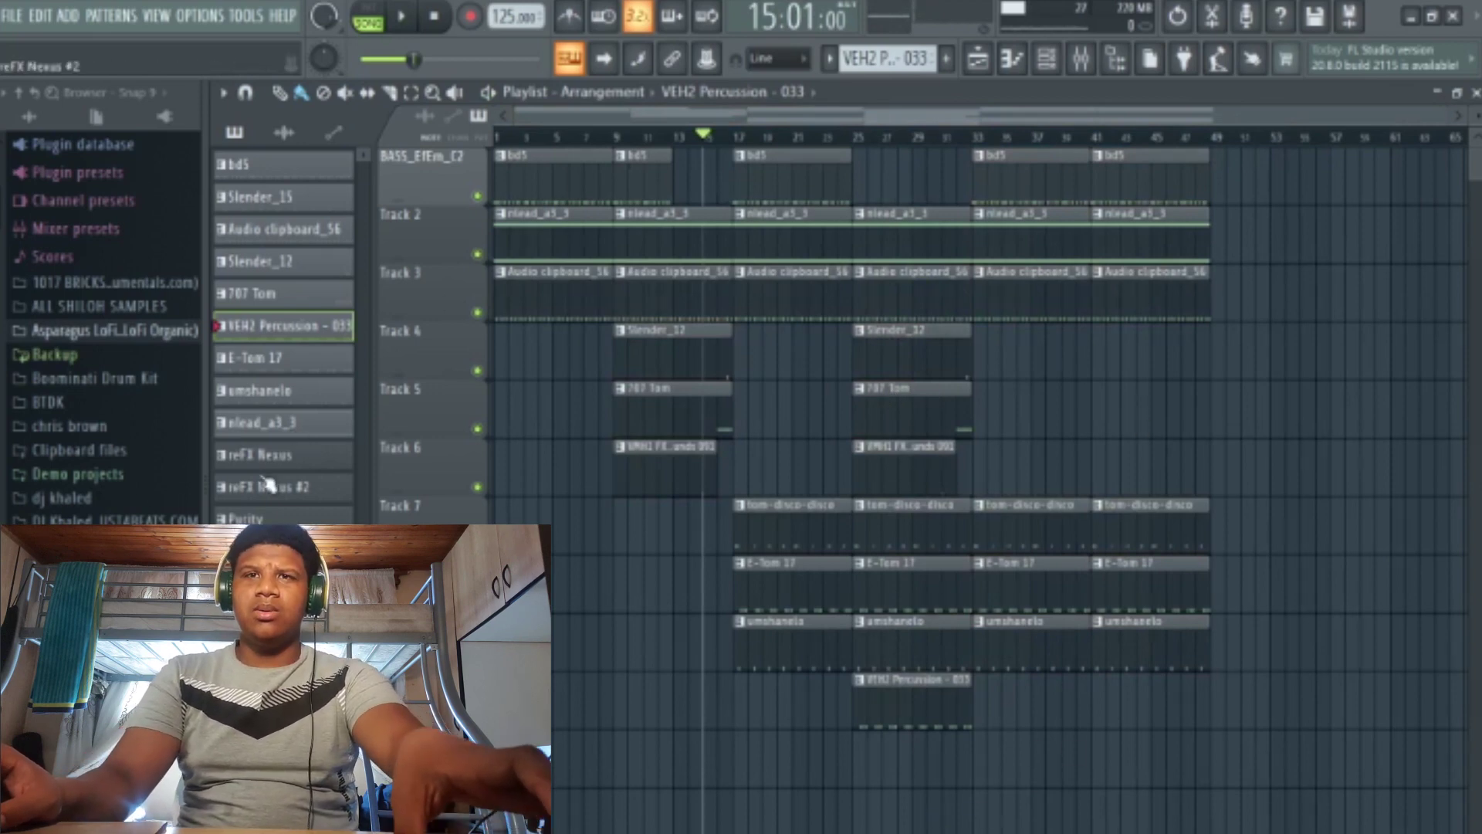
pyautogui.moveTo(267, 456); pyautogui.dragTo(861, 762)
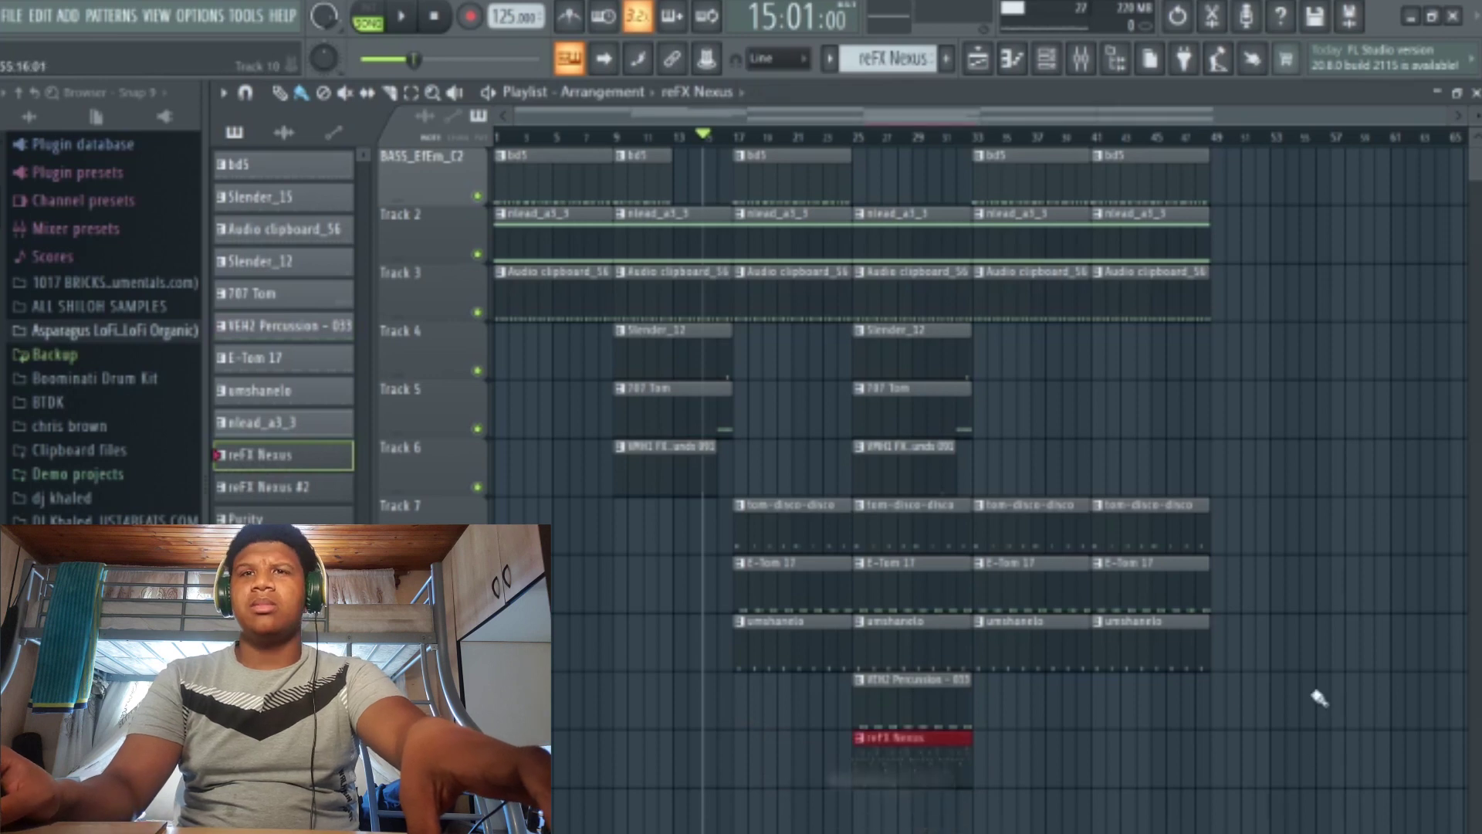
pyautogui.scroll(-2, 1317, 698)
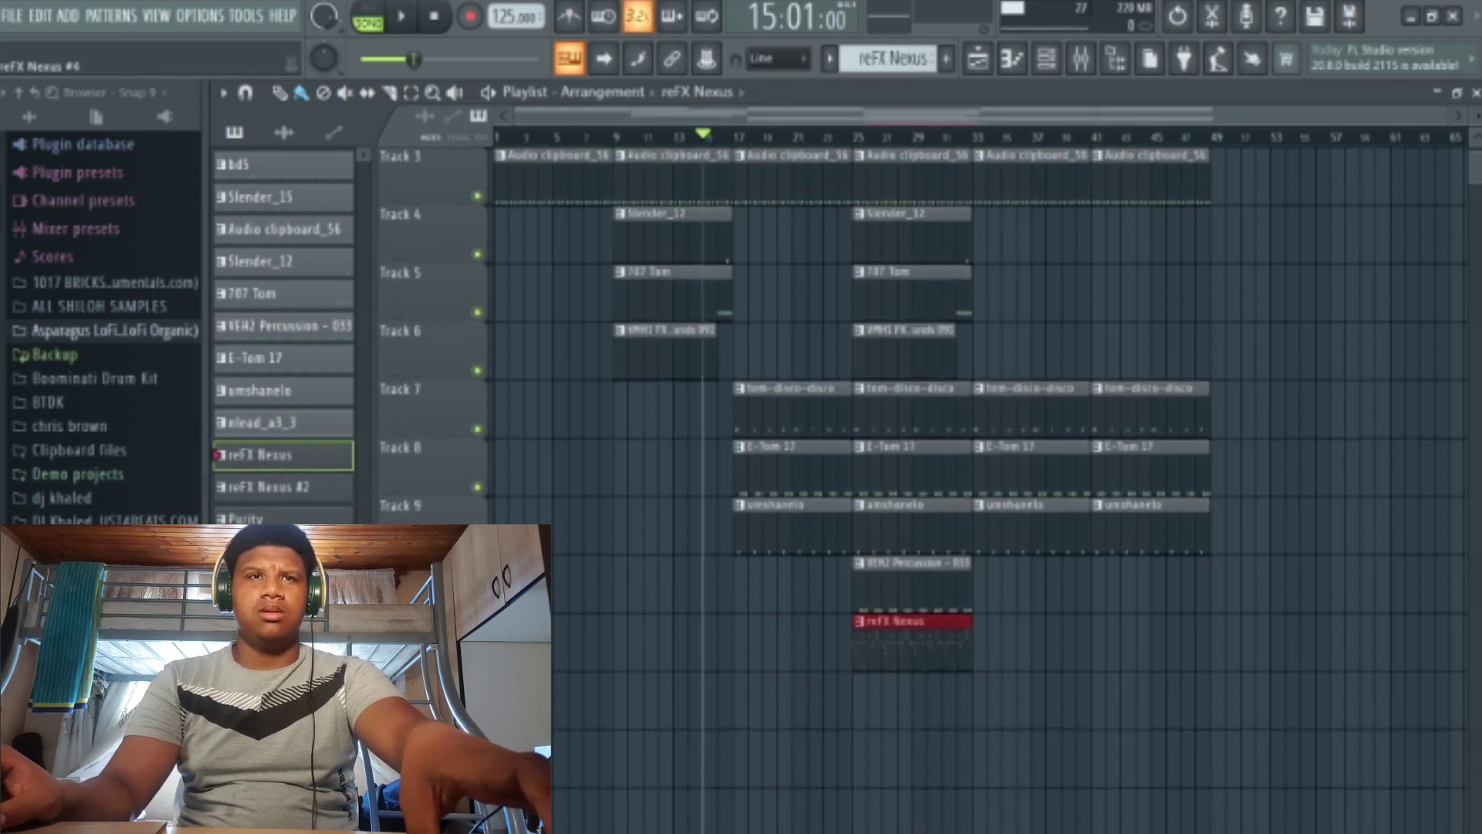
pyautogui.moveTo(267, 583); pyautogui.dragTo(856, 703)
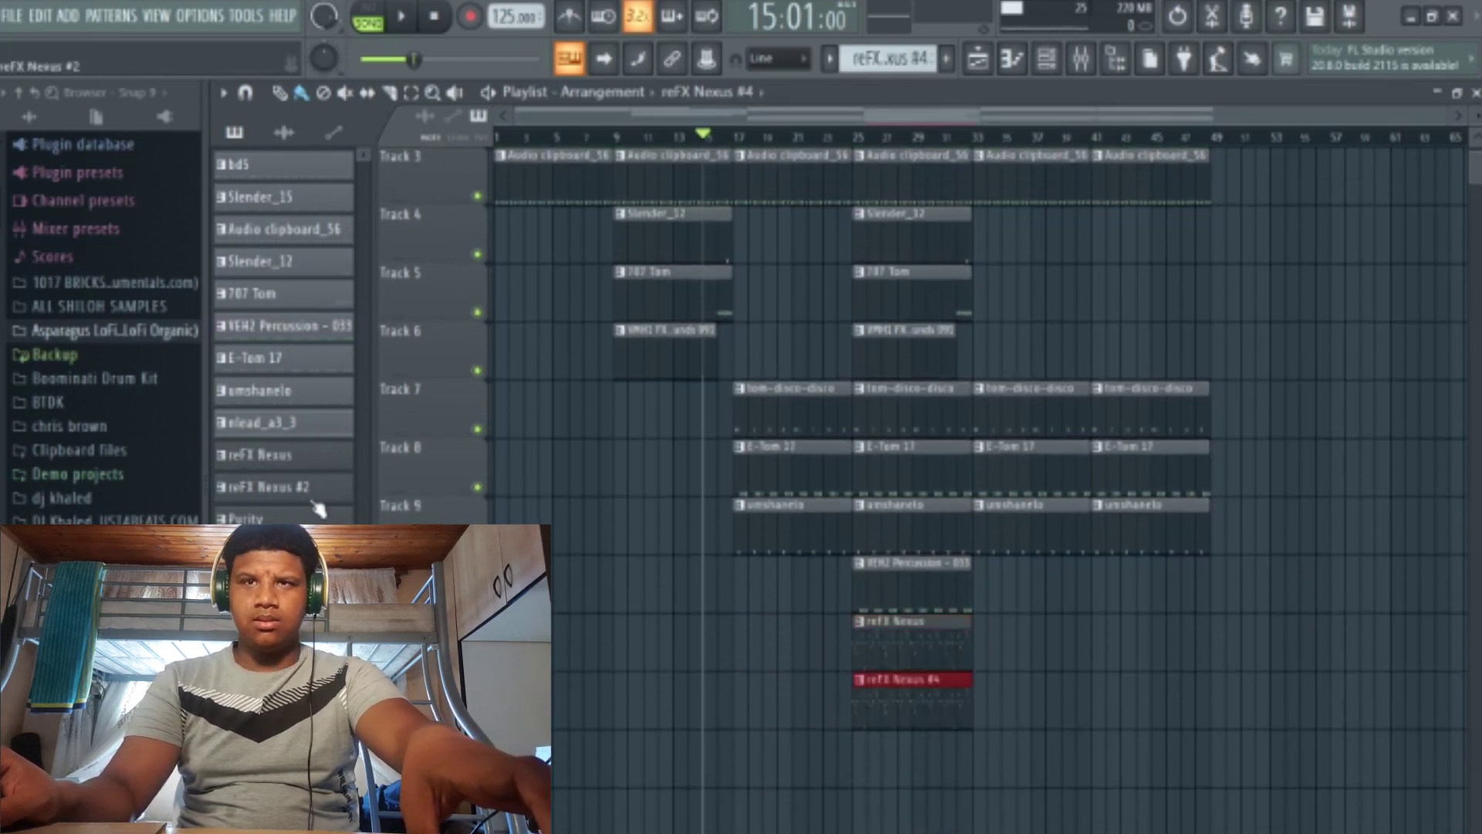
# Place the reFX Nexus #2 pattern at bar 25 on Track 13 and play the song from shortly before bar 25.
pyautogui.moveTo(314, 500); pyautogui.dragTo(856, 757)
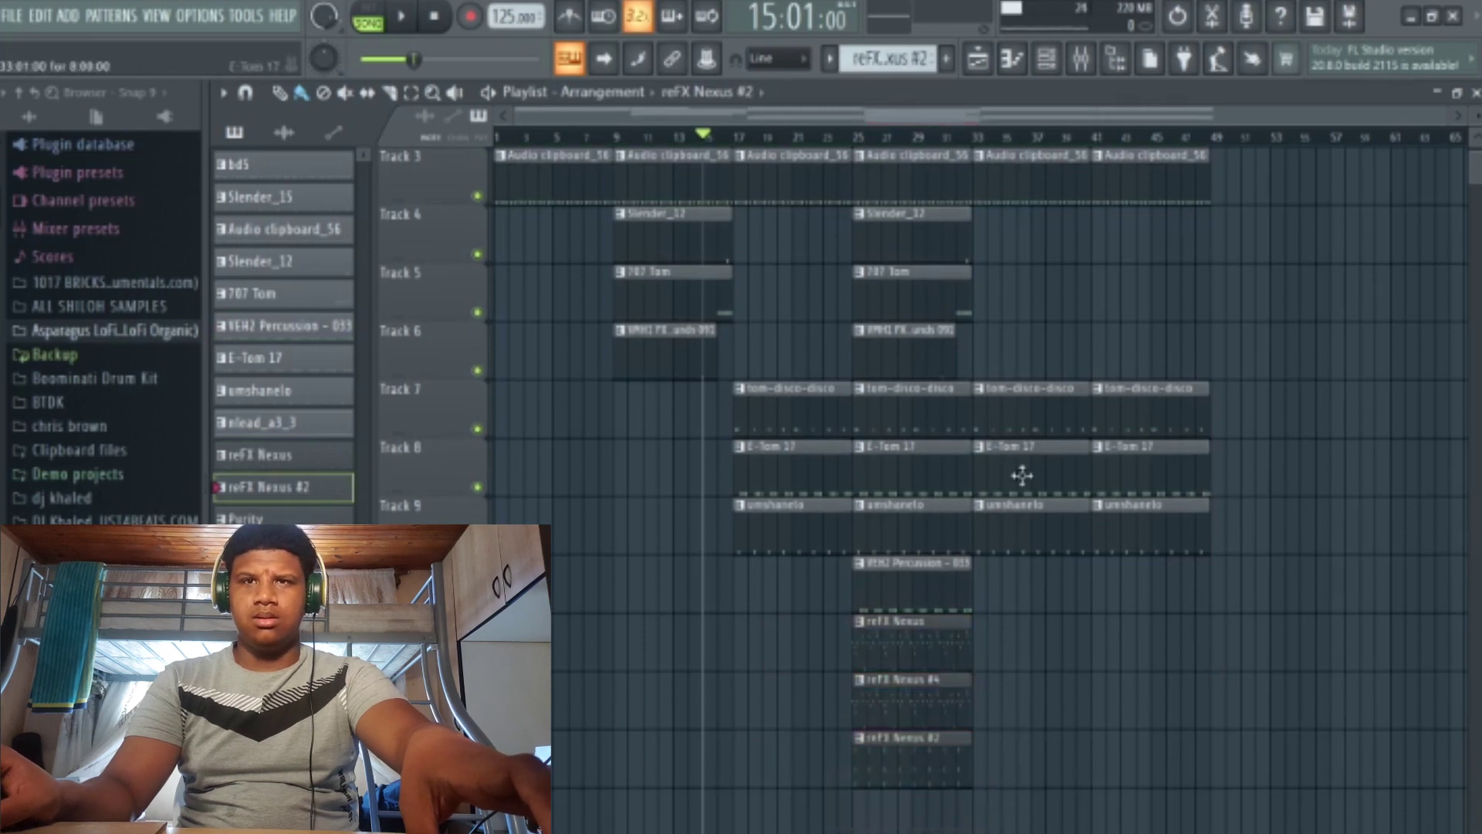
pyautogui.press('space')
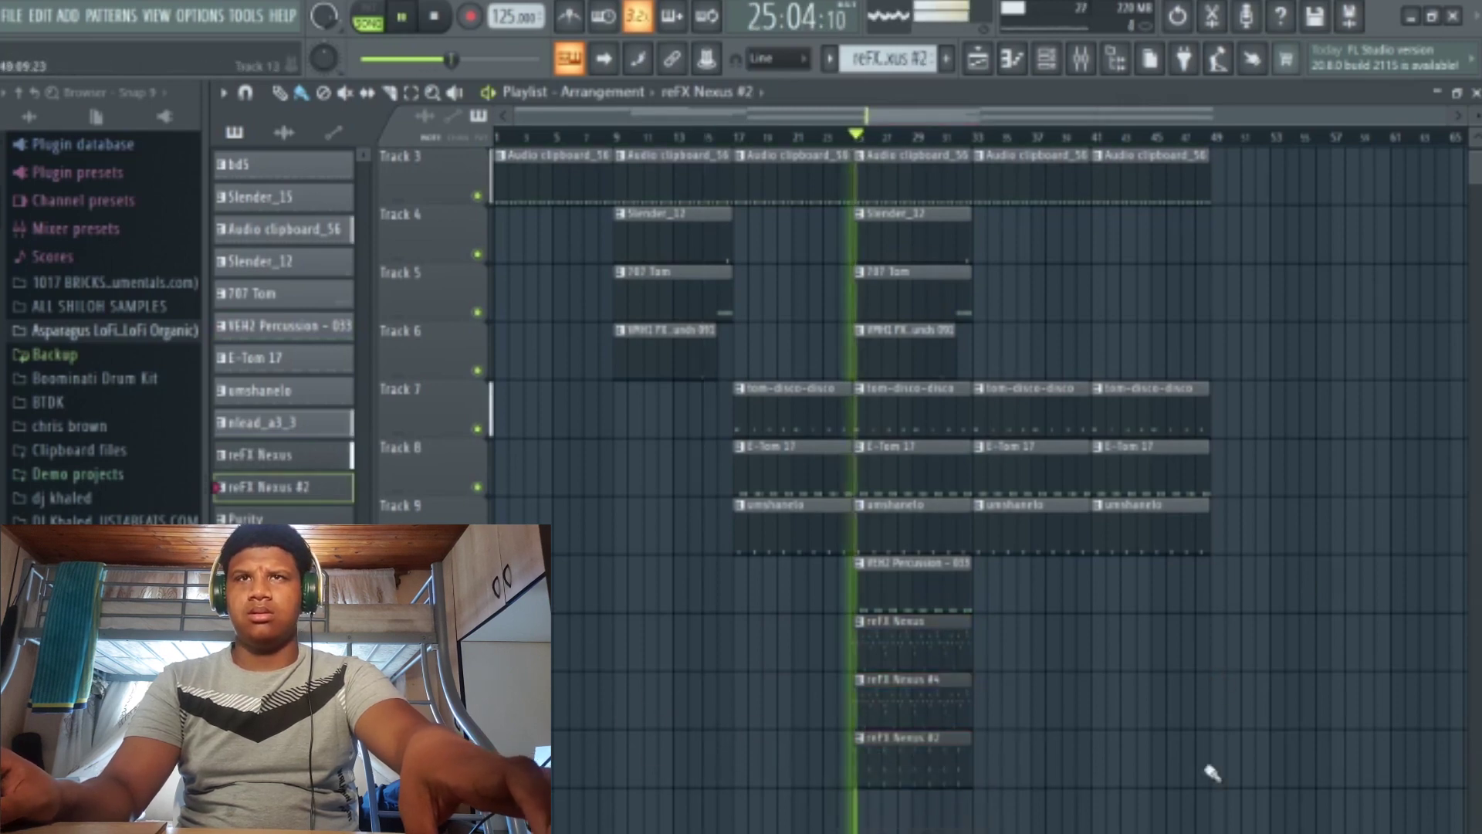
pyautogui.click(817, 139)
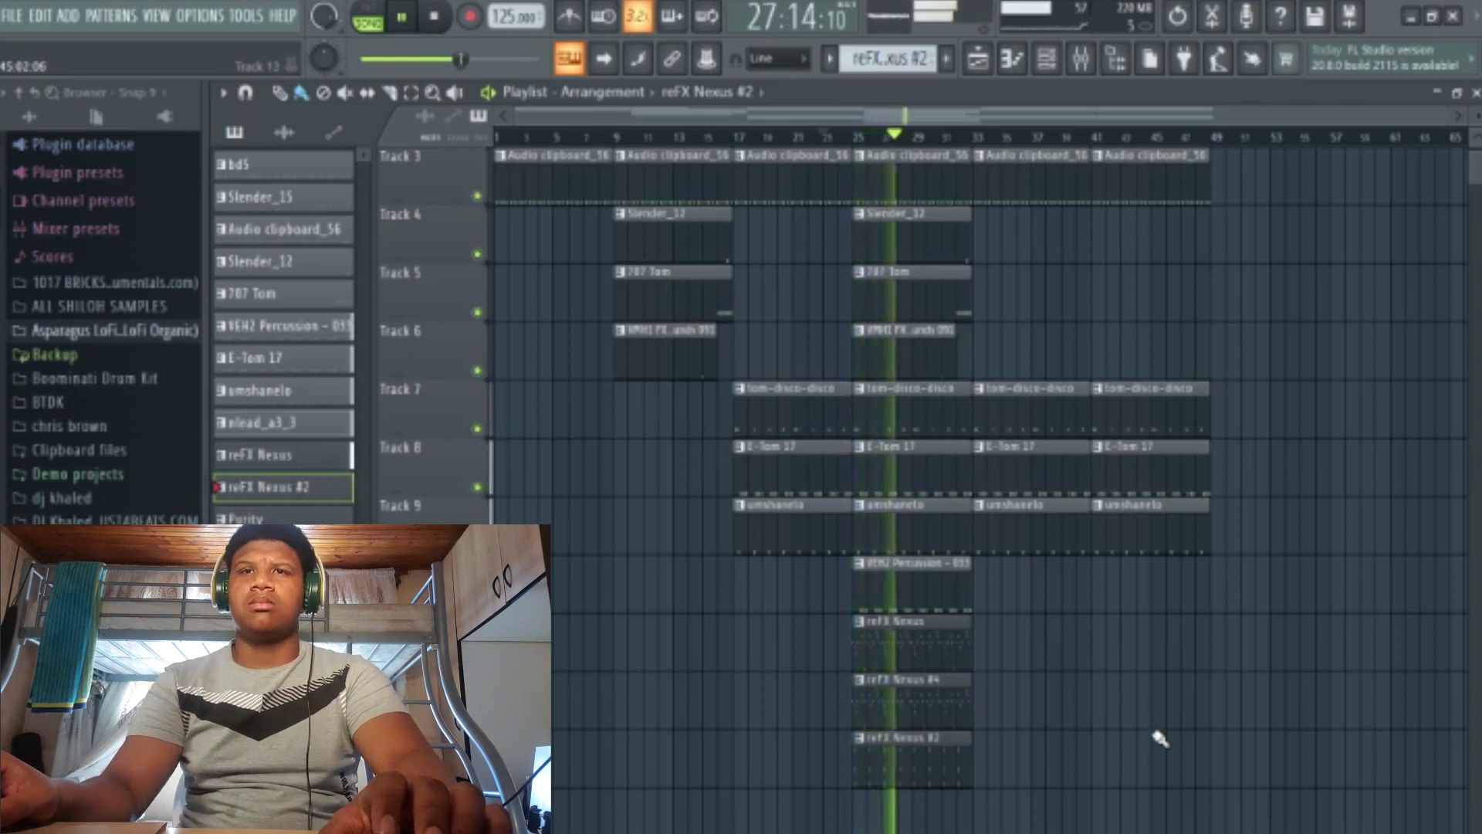
# Copy the VEH2 Percussion and reFX Nexus clips on Tracks 10 to 13 from bar 25 to bars 33 and 41.
pyautogui.scroll(1, 1158, 737)
pyautogui.scroll(-4, 1156, 735)
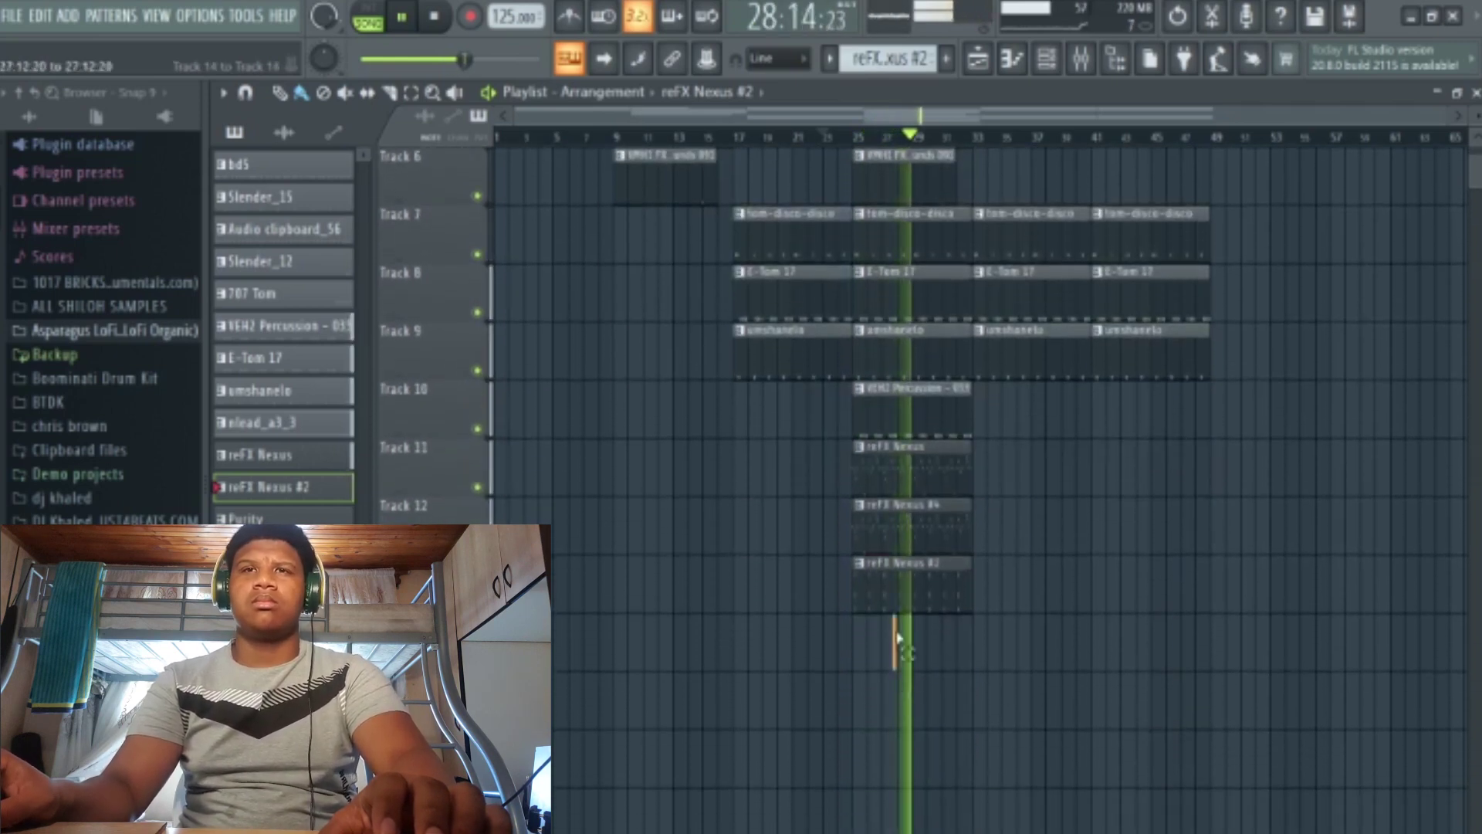
pyautogui.moveTo(898, 640)
pyautogui.mouseDown()
pyautogui.moveTo(915, 406)
pyautogui.moveTo(1037, 421)
pyautogui.mouseUp()
pyautogui.scroll(5, 1202, 628)
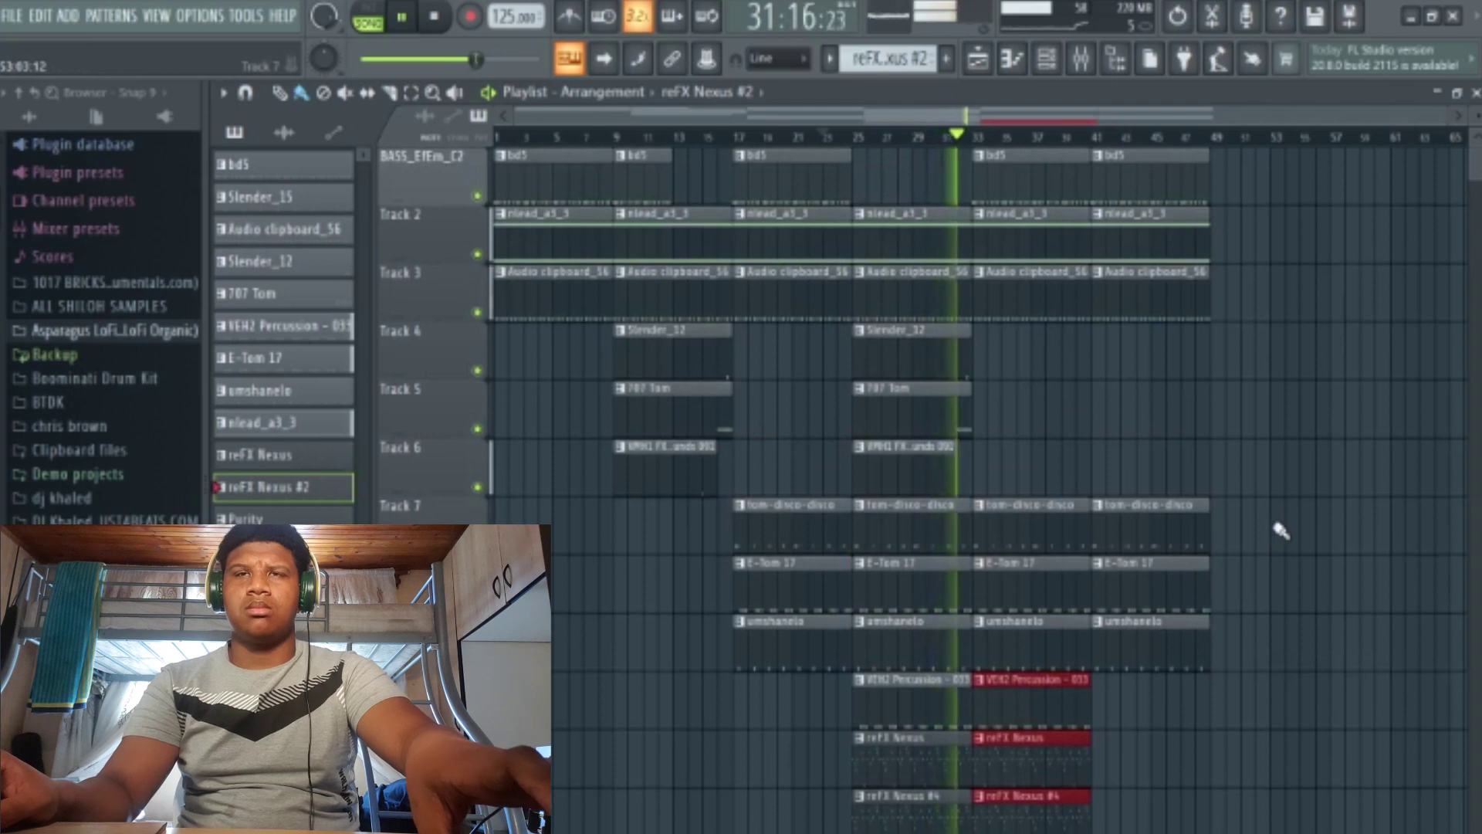
pyautogui.scroll(-5, 1248, 460)
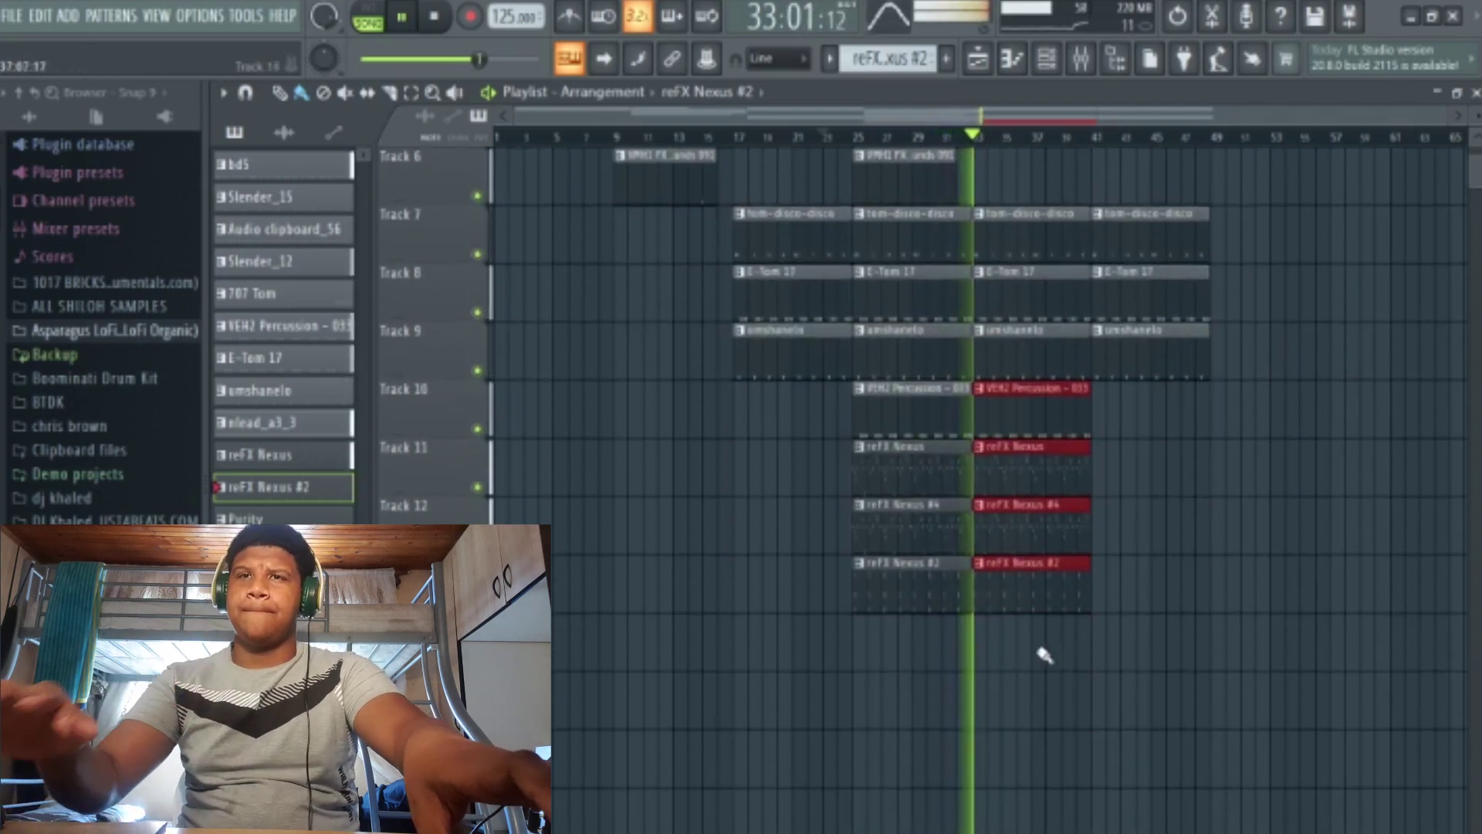
pyautogui.moveTo(1040, 420); pyautogui.dragTo(1132, 430)
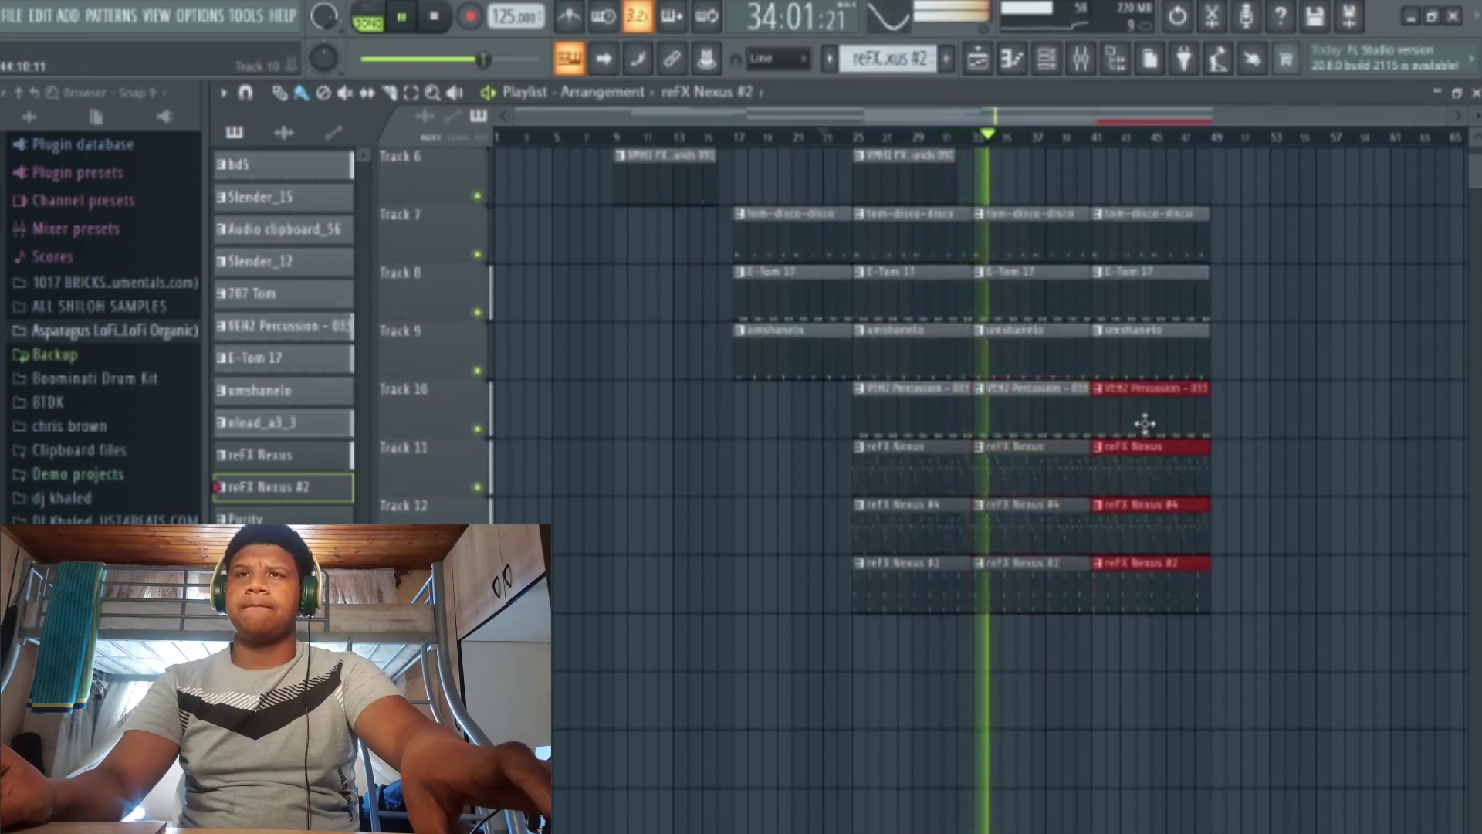
pyautogui.scroll(5, 1251, 503)
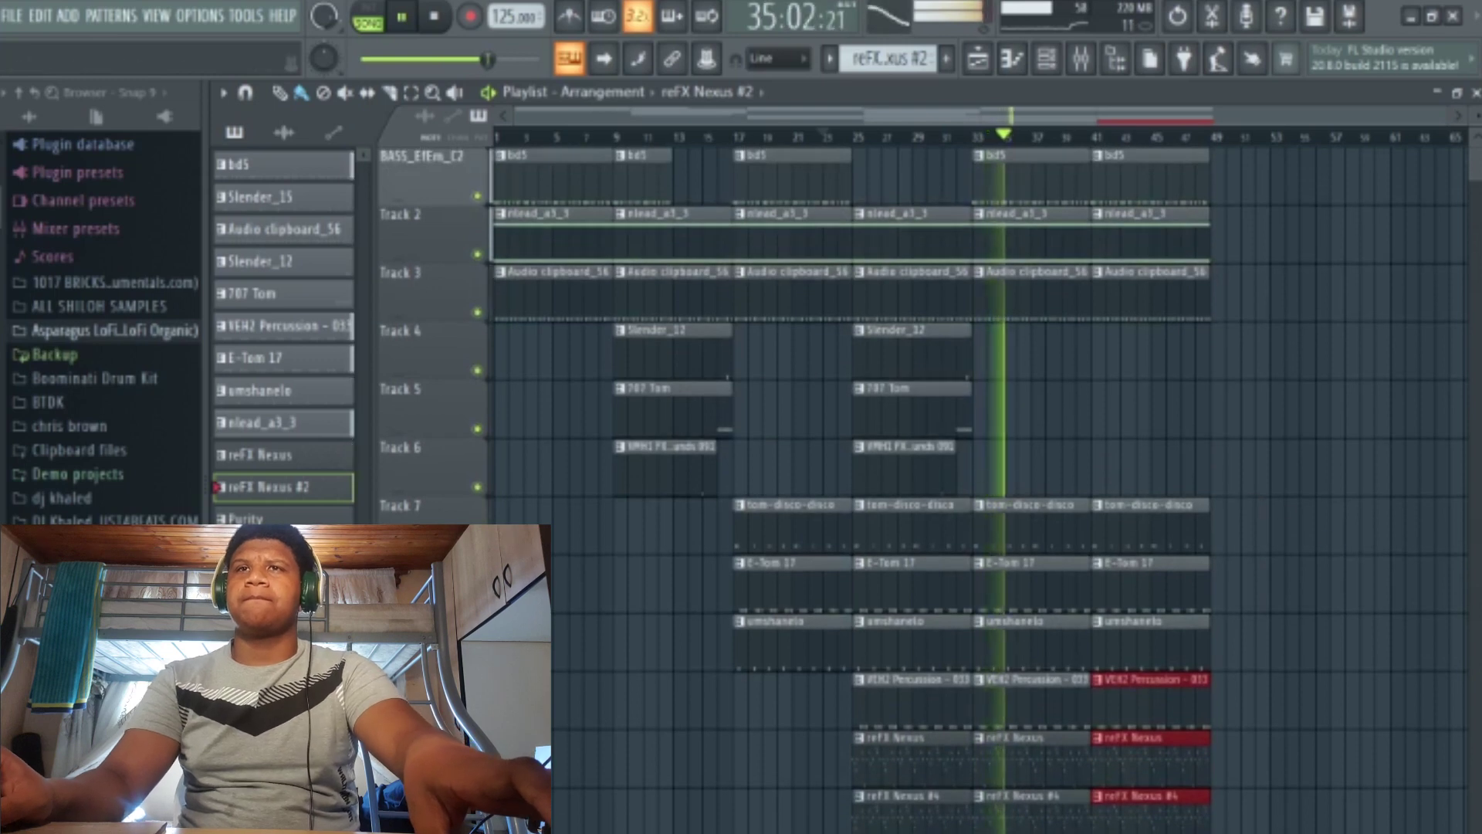
# Place the Purity pattern on Track 14 at bars 33 and 41.
pyautogui.scroll(-8, 1350, 775)
pyautogui.click(947, 238)
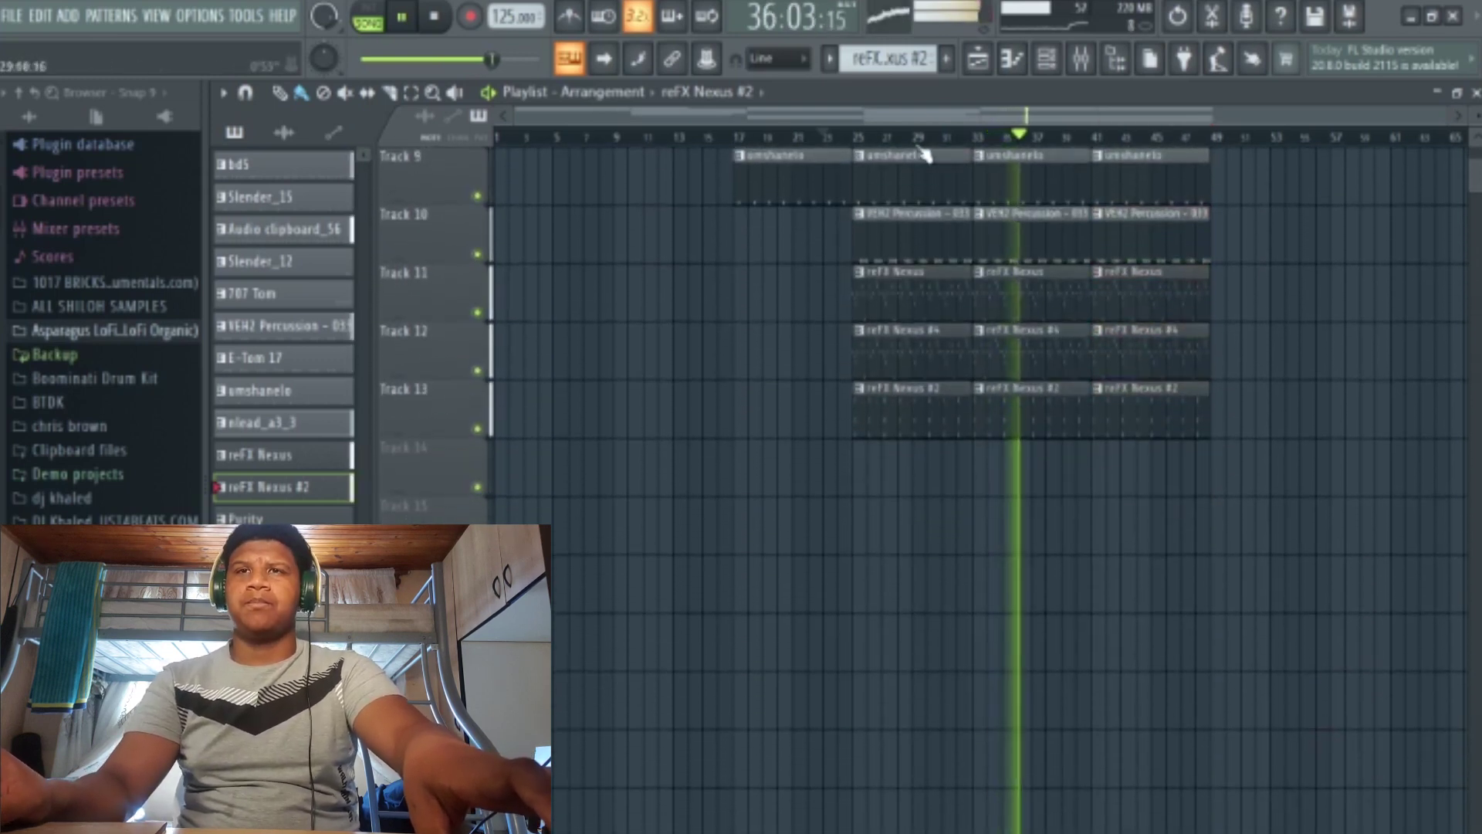
pyautogui.click(900, 136)
pyautogui.moveTo(303, 515)
pyautogui.mouseDown()
pyautogui.moveTo(900, 530)
pyautogui.moveTo(980, 470)
pyautogui.moveTo(1173, 475)
pyautogui.moveTo(1159, 474)
pyautogui.mouseUp()
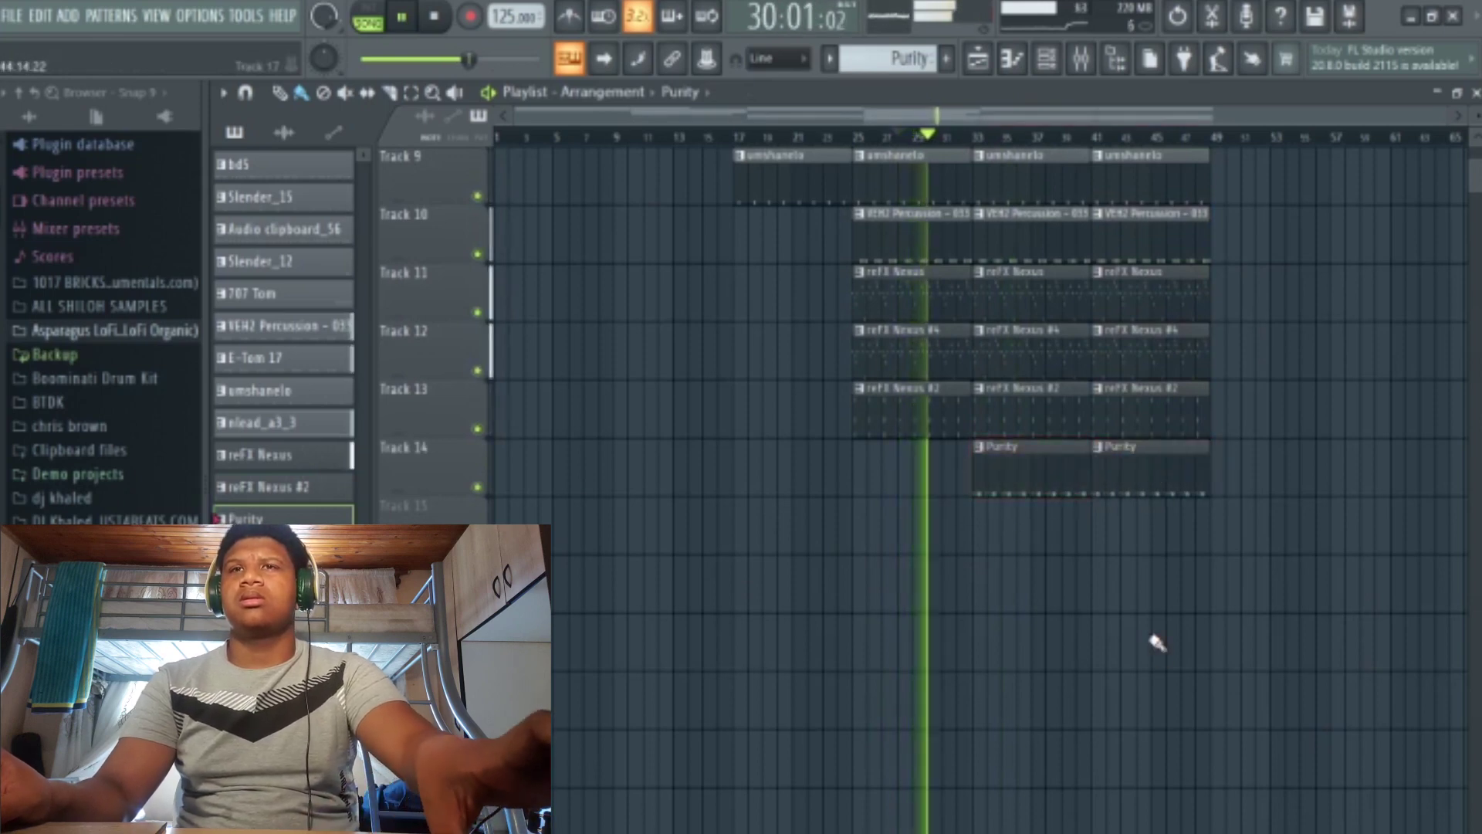
pyautogui.scroll(3, 1225, 649)
pyautogui.scroll(2, 1265, 648)
pyautogui.scroll(-3, 1266, 649)
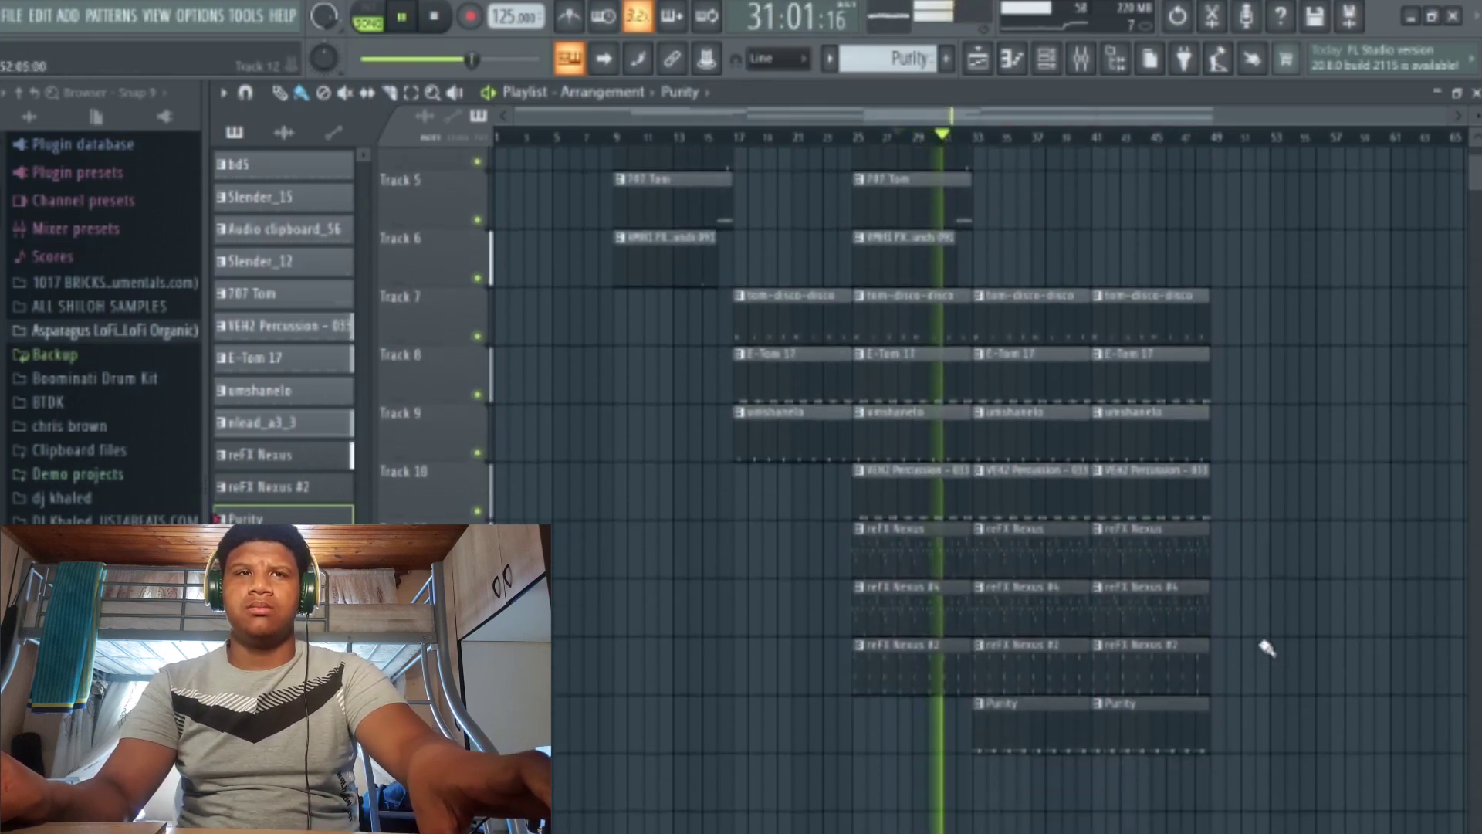
# Copy the Slender_12, 707 Tom and VMH1 FX clips on Tracks 4 to 6 from bar 25 to bar 41.
pyautogui.scroll(6, 1267, 651)
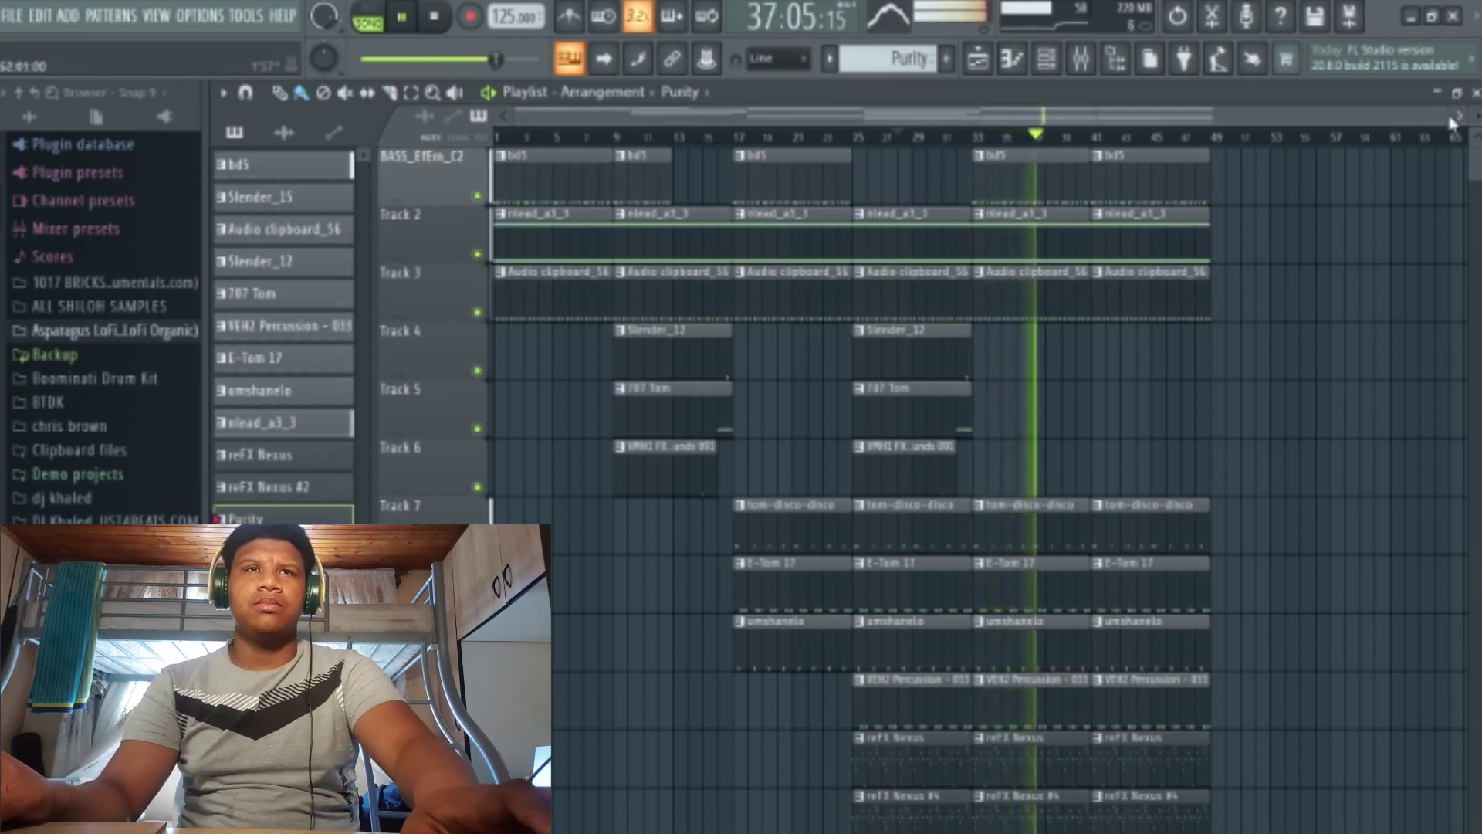
pyautogui.moveTo(1456, 117); pyautogui.dragTo(1470, 117)
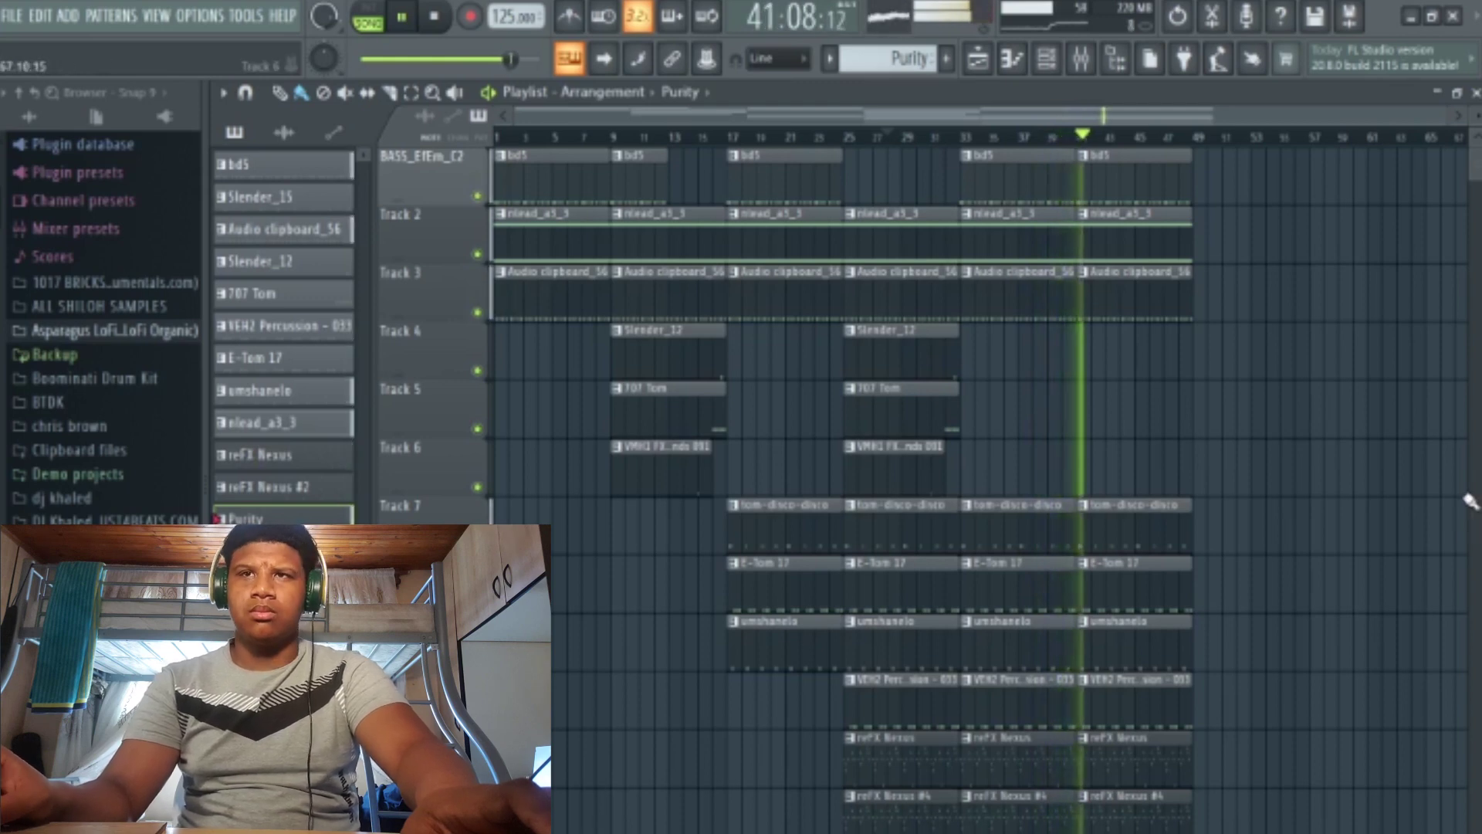
pyautogui.scroll(-8, 1360, 474)
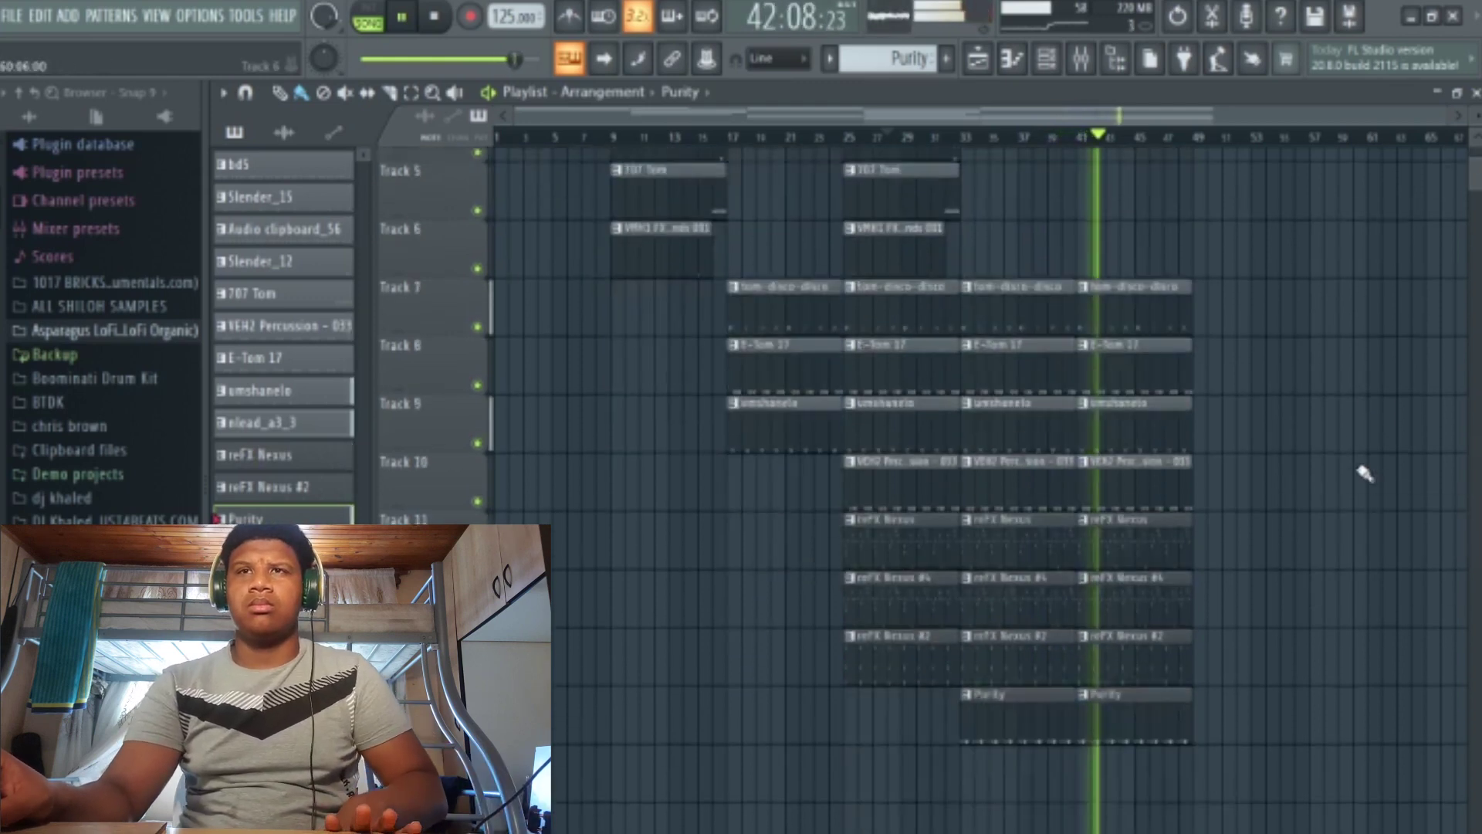
pyautogui.scroll(7, 959, 304)
pyautogui.moveTo(911, 430); pyautogui.dragTo(1125, 293)
pyautogui.hotkey('ctrl', 'd')
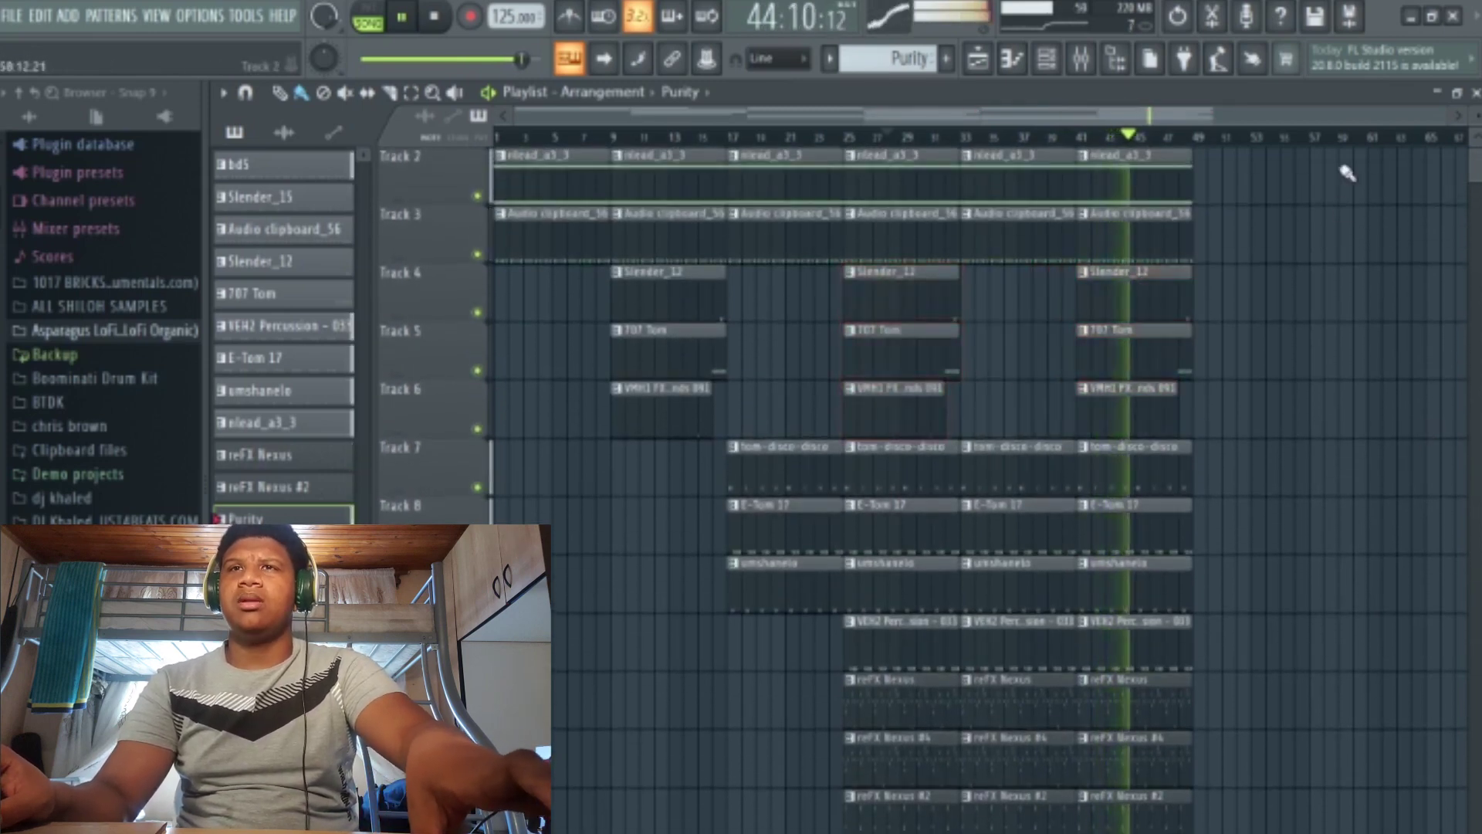
# Copy the reFX Nexus and Purity clips on Tracks 11 to 14 from bars 33 and 41 to bars 49 and 57.
pyautogui.scroll(-5, 1423, 490)
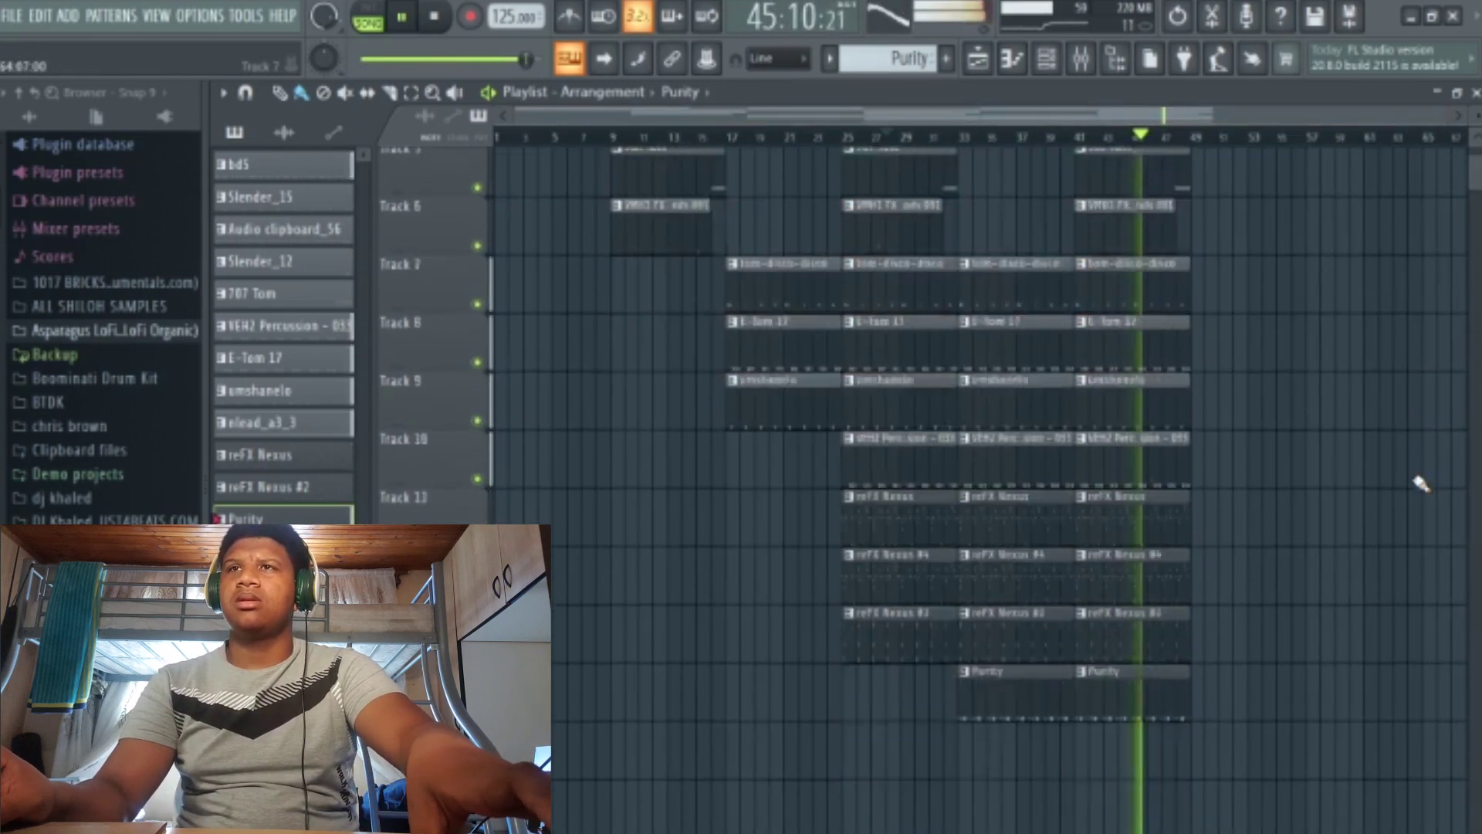
pyautogui.moveTo(980, 669); pyautogui.dragTo(1390, 398)
pyautogui.scroll(6, 1312, 371)
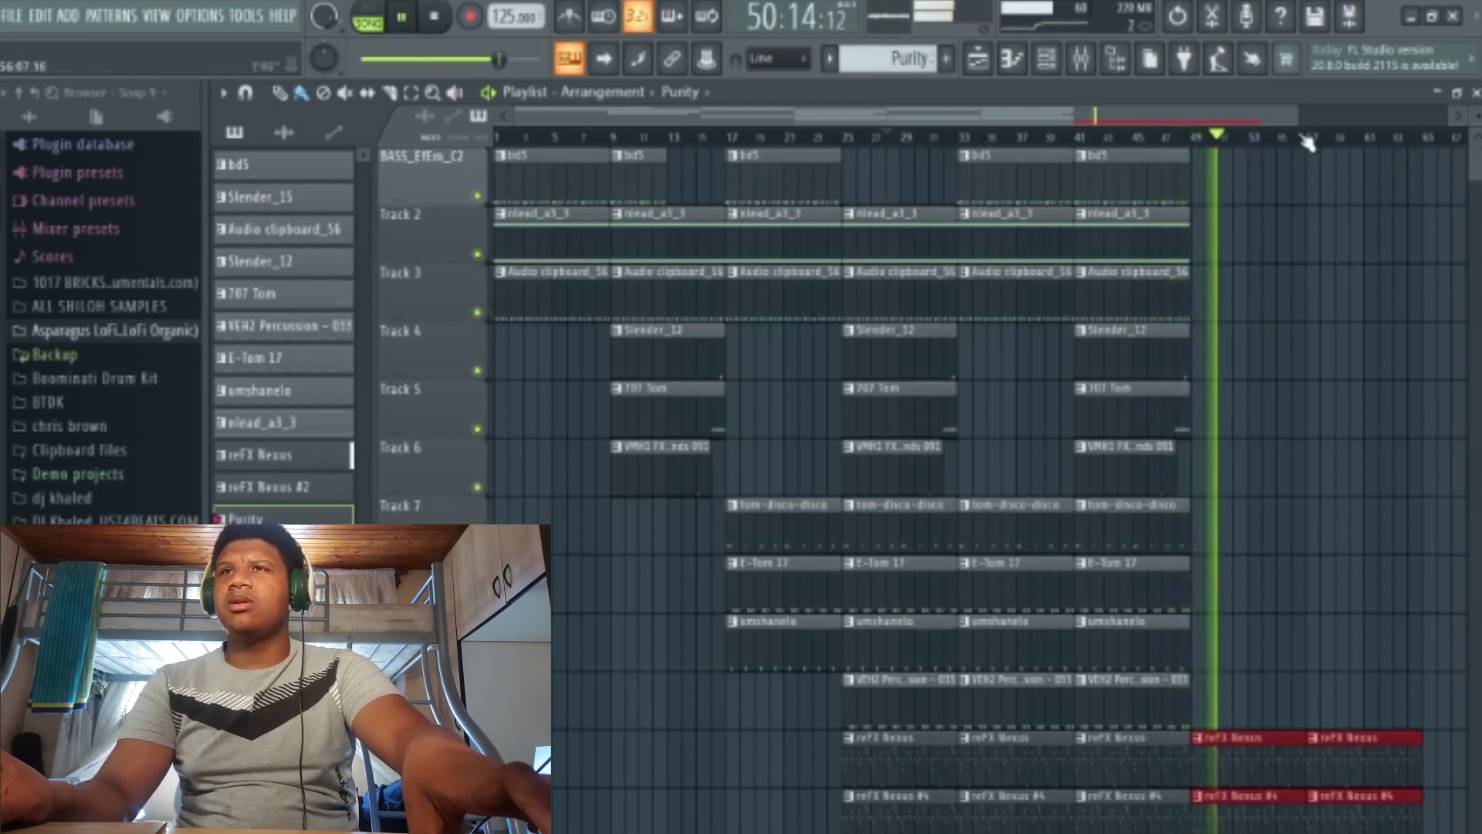
pyautogui.moveTo(1285, 117); pyautogui.dragTo(1459, 155)
pyautogui.hotkey('ctrl', 'd')
pyautogui.scroll(-4, 1264, 443)
pyautogui.scroll(4, 1257, 468)
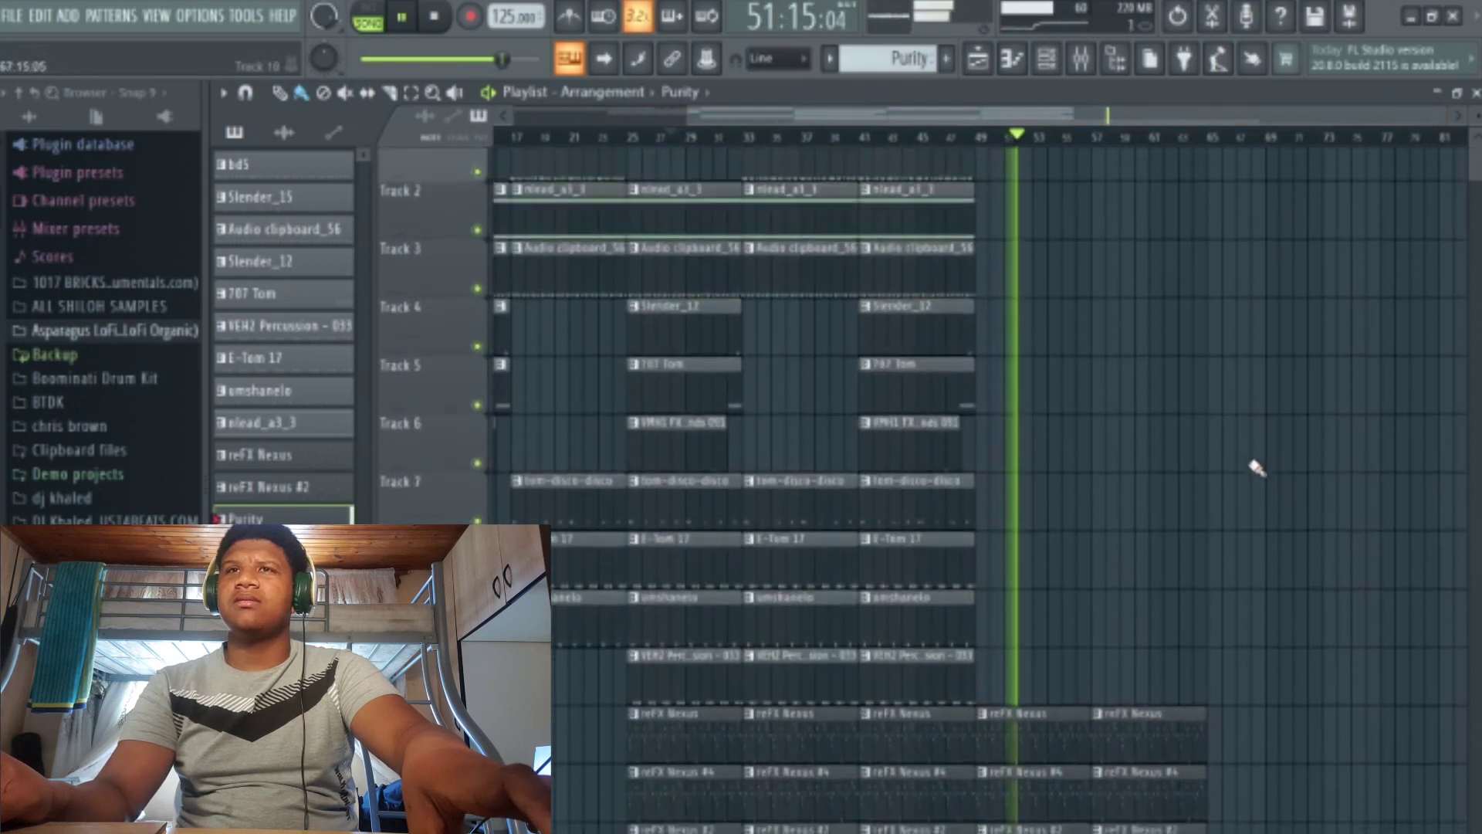
# Copy the nlead_a3_3 clip on Track 2 to bars 49 and 57.
pyautogui.scroll(1, 1257, 468)
pyautogui.moveTo(900, 235); pyautogui.dragTo(1046, 245)
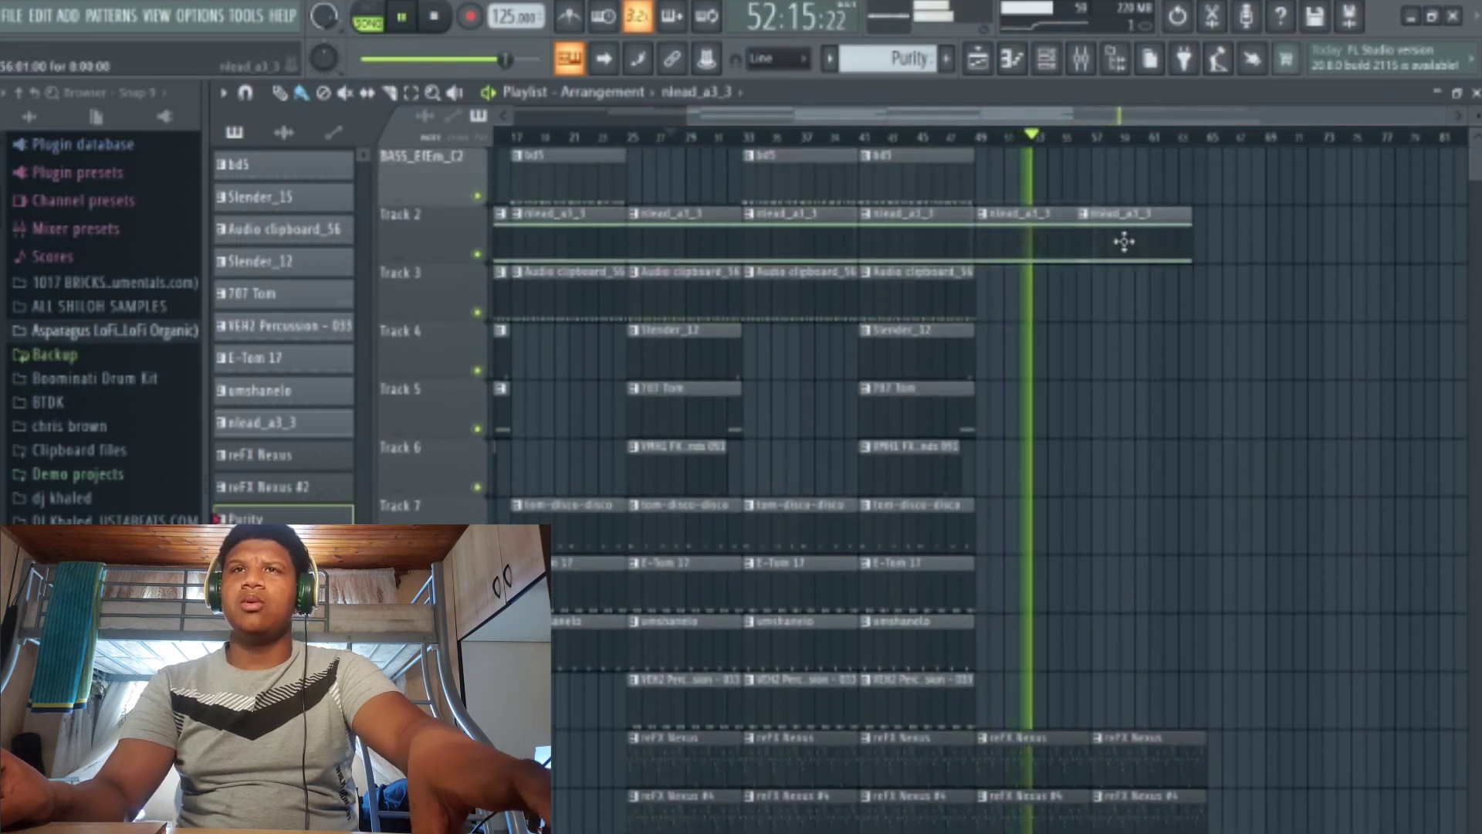
pyautogui.scroll(-1, 993, 568)
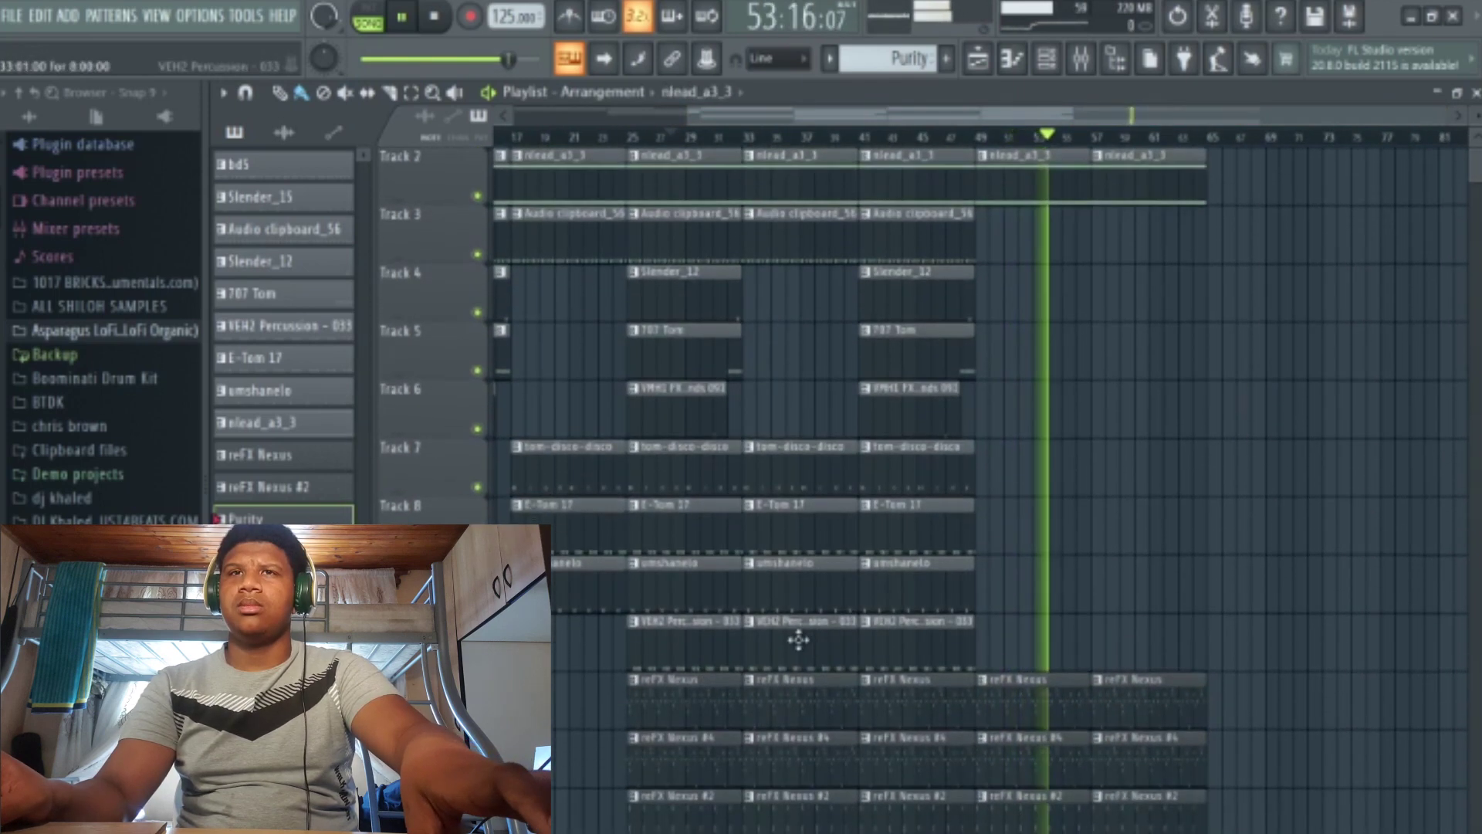
# Copy the drum, percussion and effect clips on Tracks 4 to 10 from bar 41 to bar 57.
pyautogui.moveTo(797, 636); pyautogui.dragTo(914, 463)
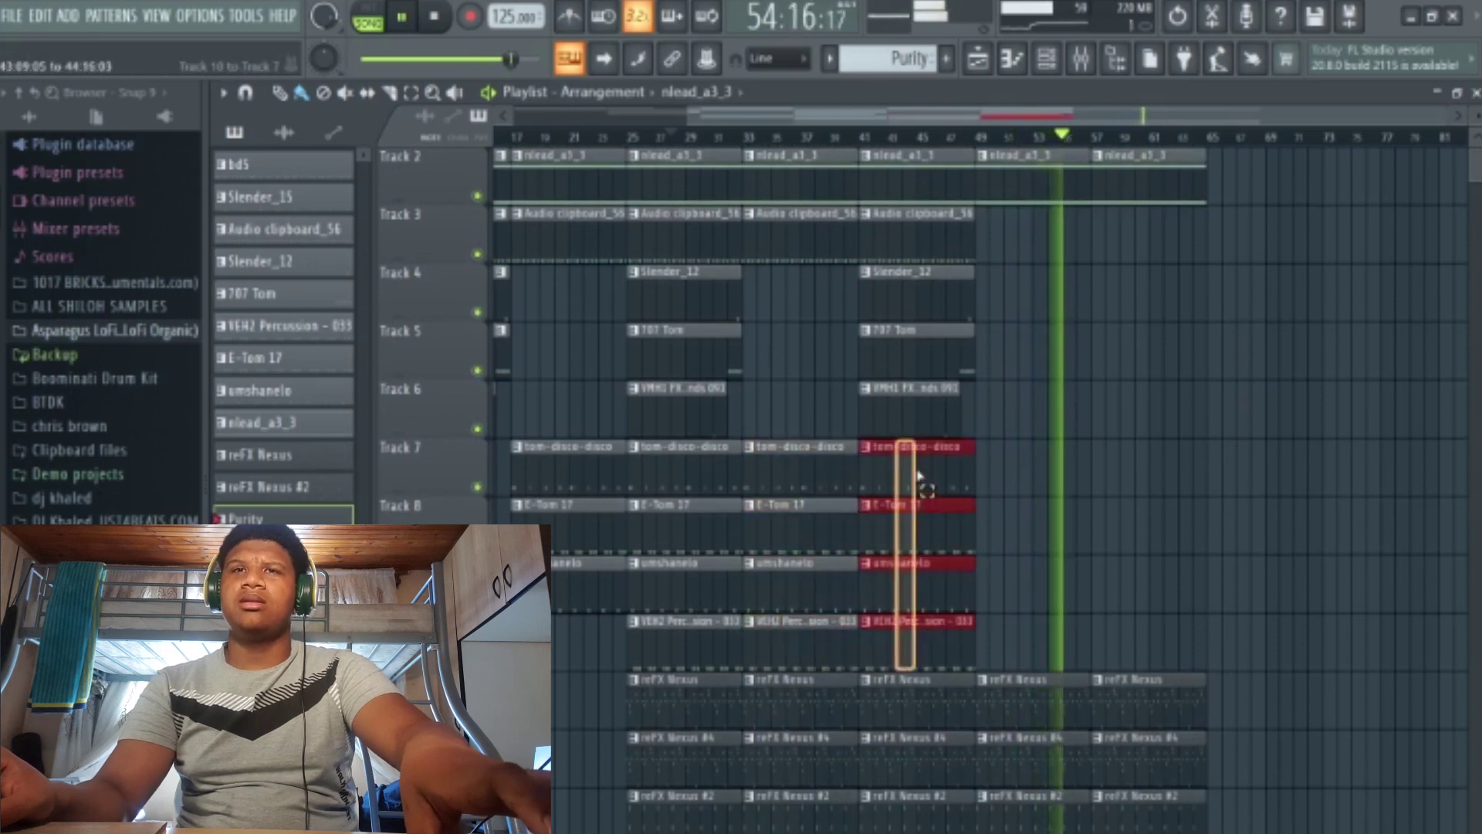
pyautogui.scroll(1, 1236, 414)
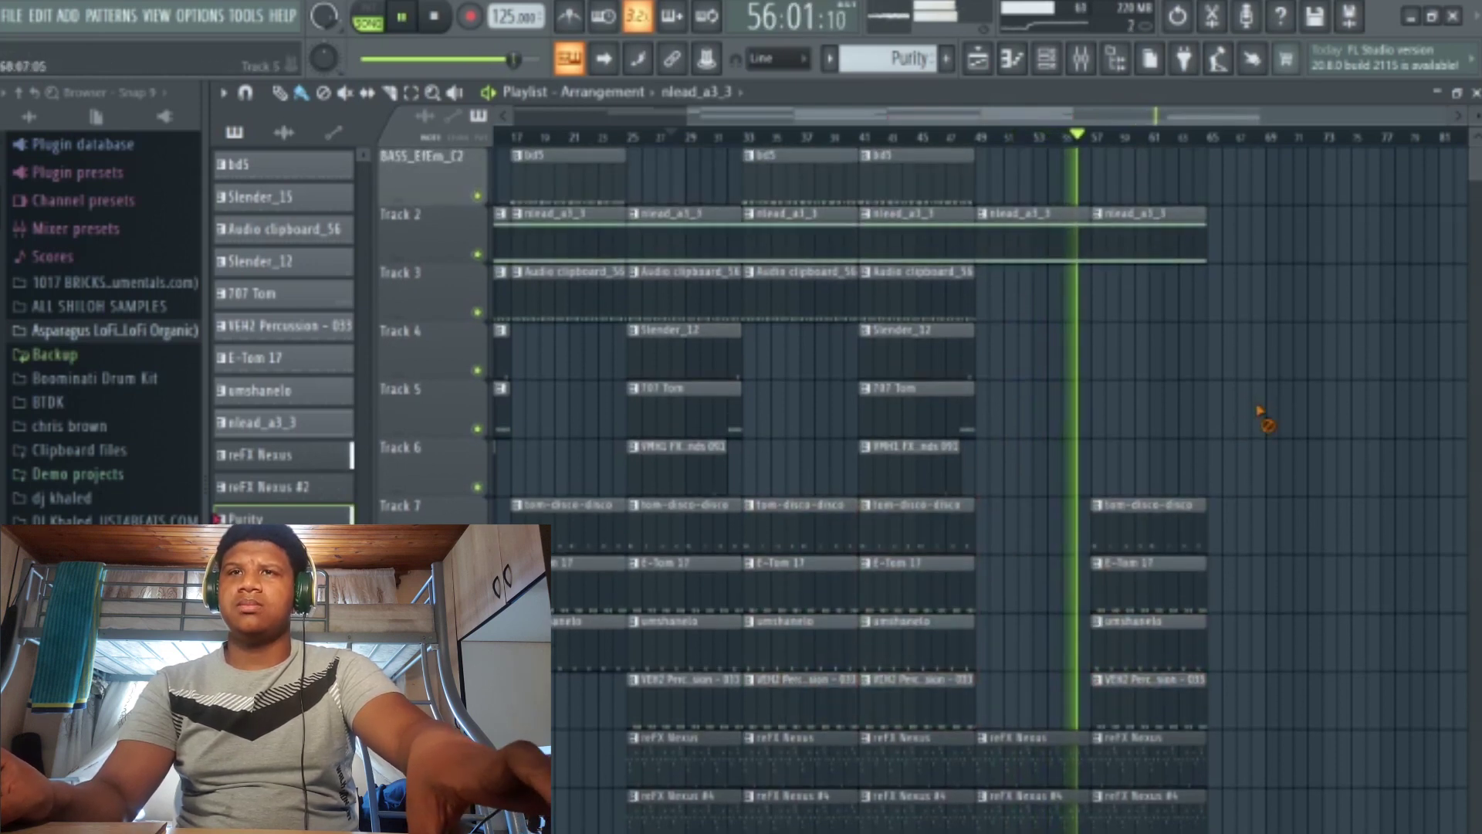
pyautogui.moveTo(931, 332); pyautogui.dragTo(1199, 352)
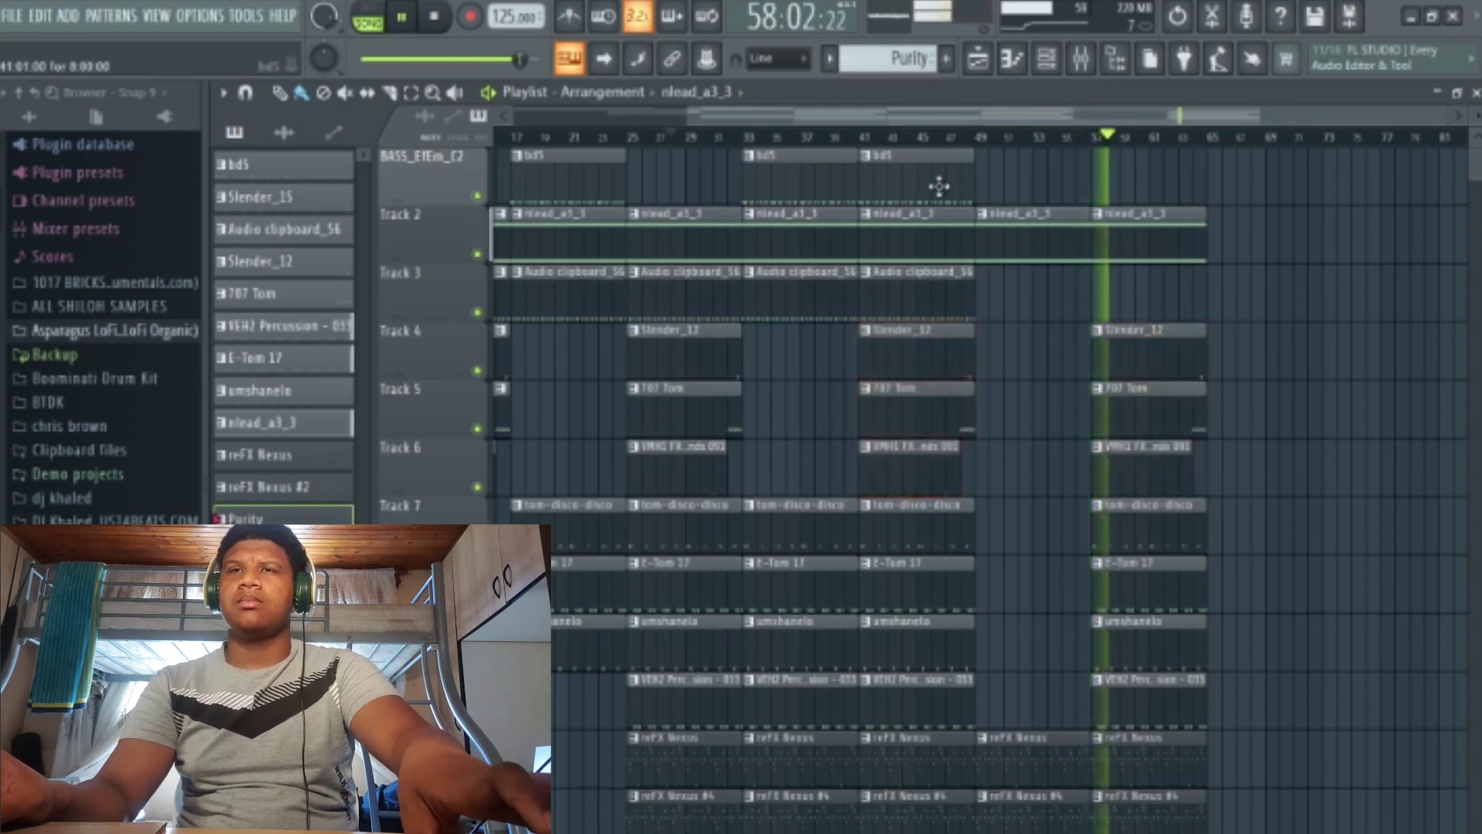
# Copy the bar 41 section, without the clips on Tracks 4 to 6, to bar 65.
pyautogui.scroll(-4, 968, 363)
pyautogui.moveTo(900, 789); pyautogui.dragTo(938, 198)
pyautogui.scroll(-4, 904, 526)
pyautogui.moveTo(783, 784); pyautogui.dragTo(1223, 167)
pyautogui.scroll(-4, 1358, 449)
pyautogui.hotkey('ctrl', 'd')
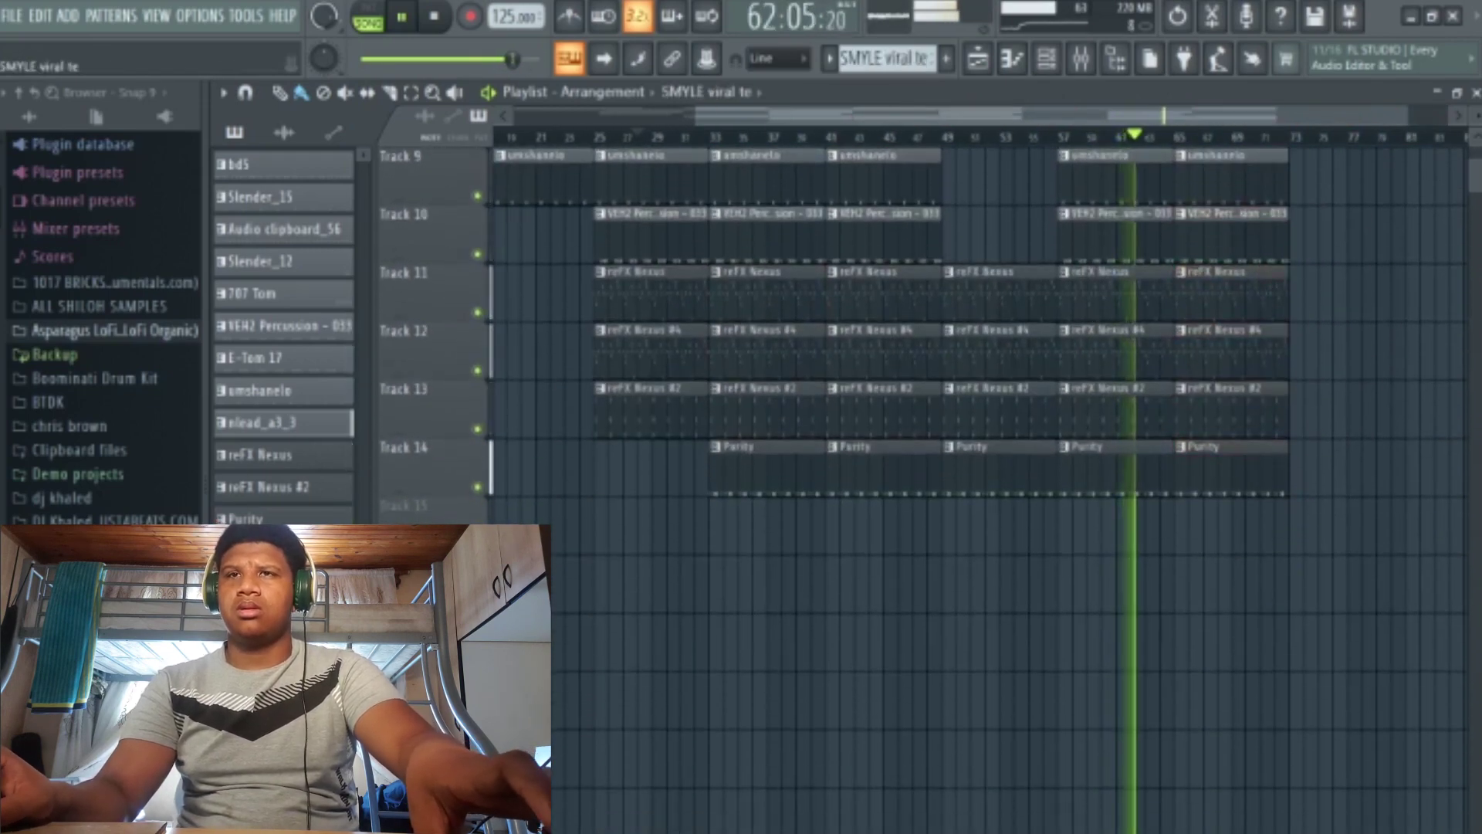
# Place the SMYLE viral te pattern at bar 65 on Track 15.
pyautogui.moveTo(285, 551); pyautogui.dragTo(1189, 550)
pyautogui.scroll(6, 1274, 489)
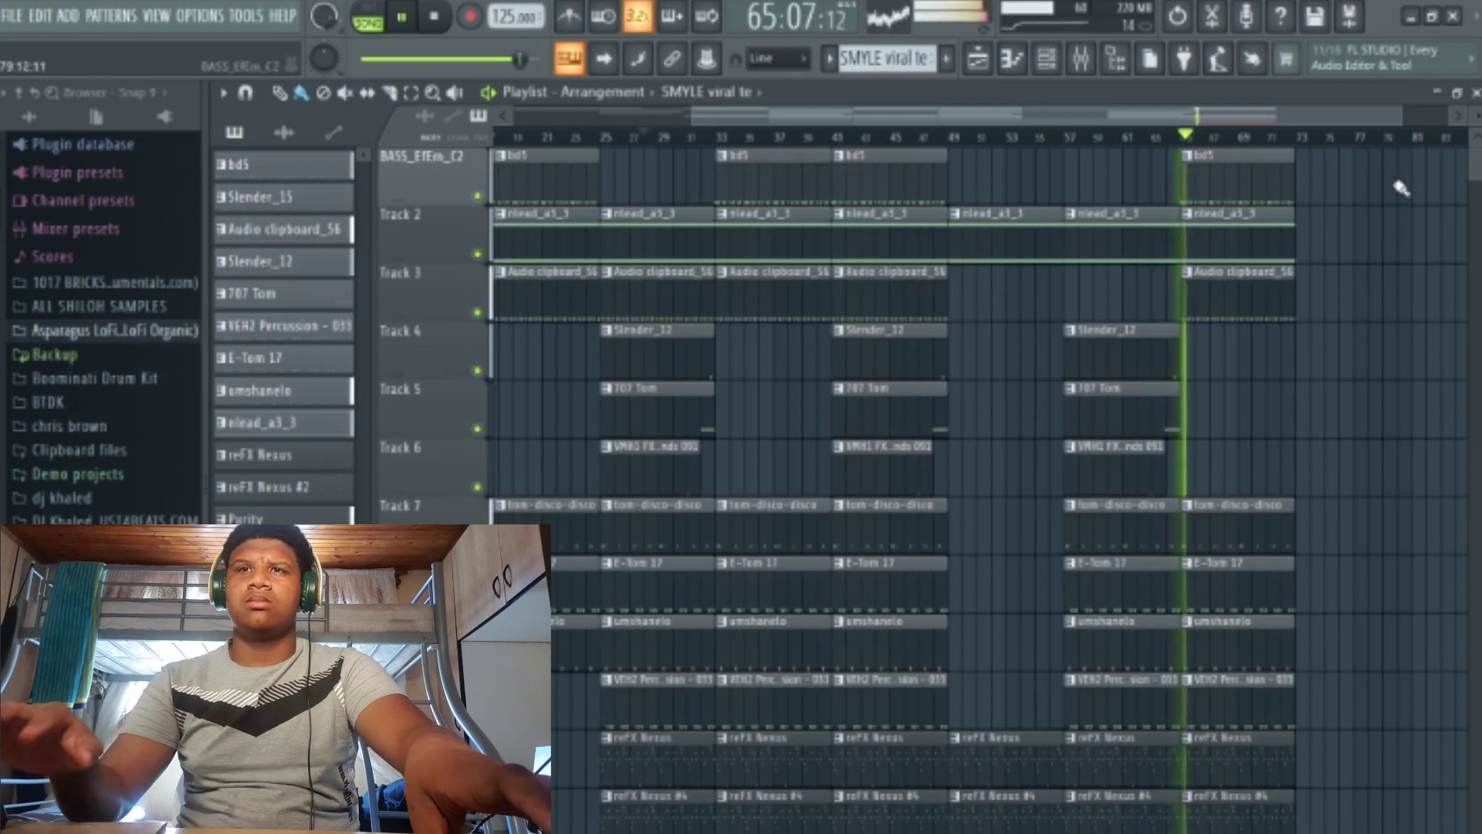
pyautogui.scroll(-4, 1240, 705)
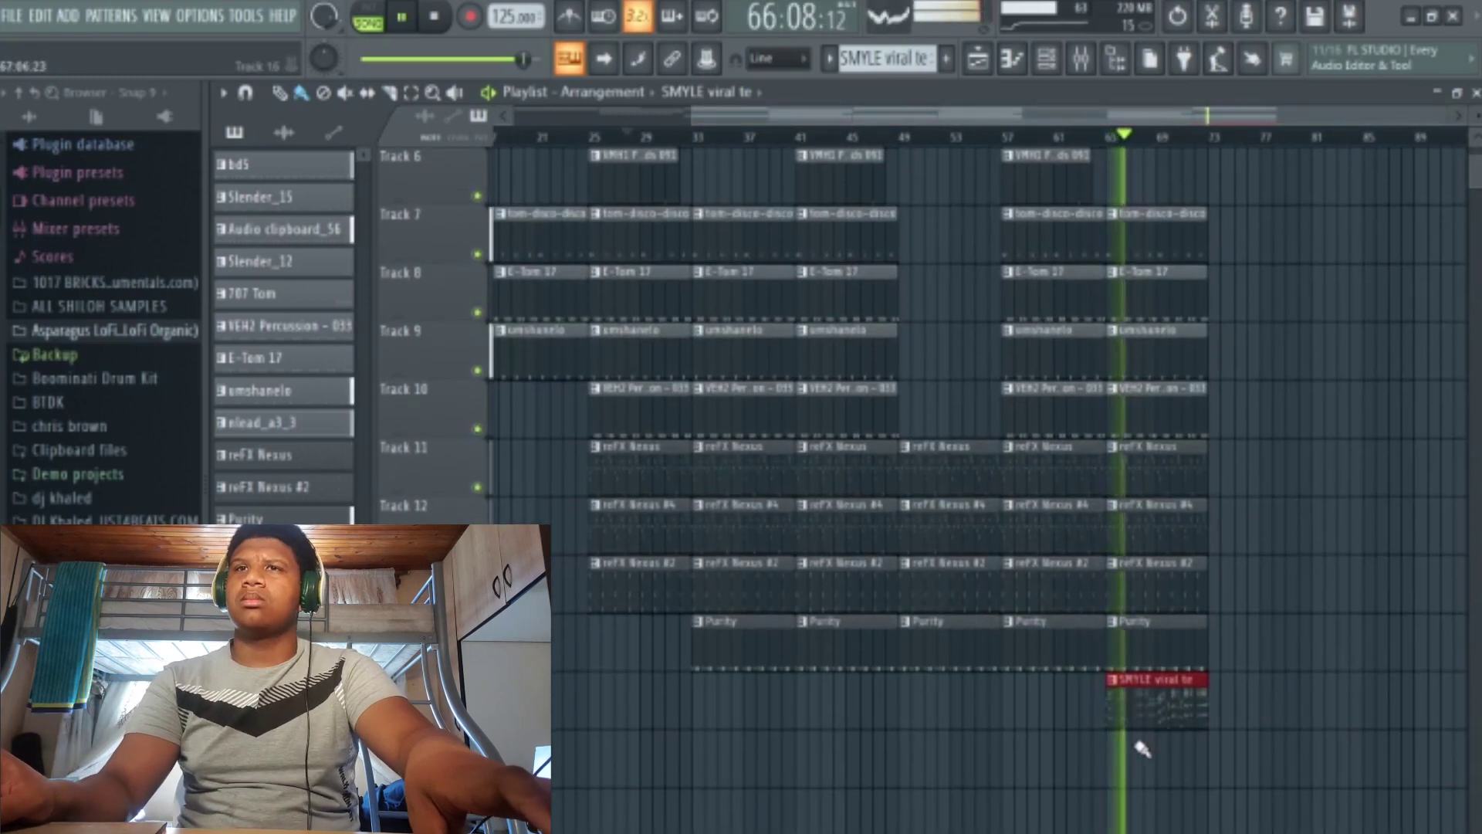
# Duplicate the whole bar 65 section to bar 73 and copy the bar 57 clips on Tracks 4 to 6 to bar 73.
pyautogui.scroll(5, 1192, 257)
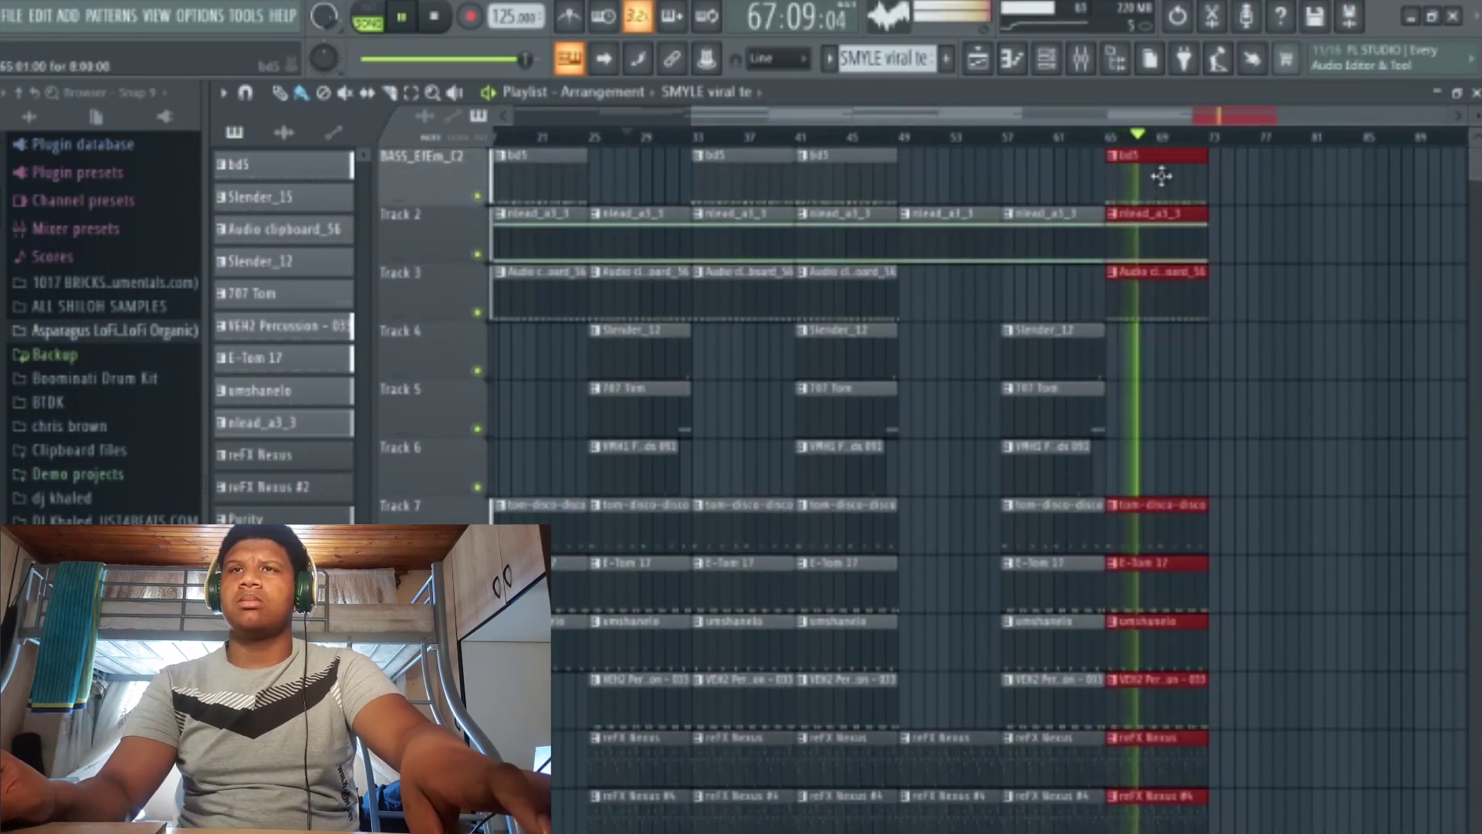
pyautogui.hotkey('ctrl', 'b')
pyautogui.moveTo(1046, 488); pyautogui.dragTo(1263, 368)
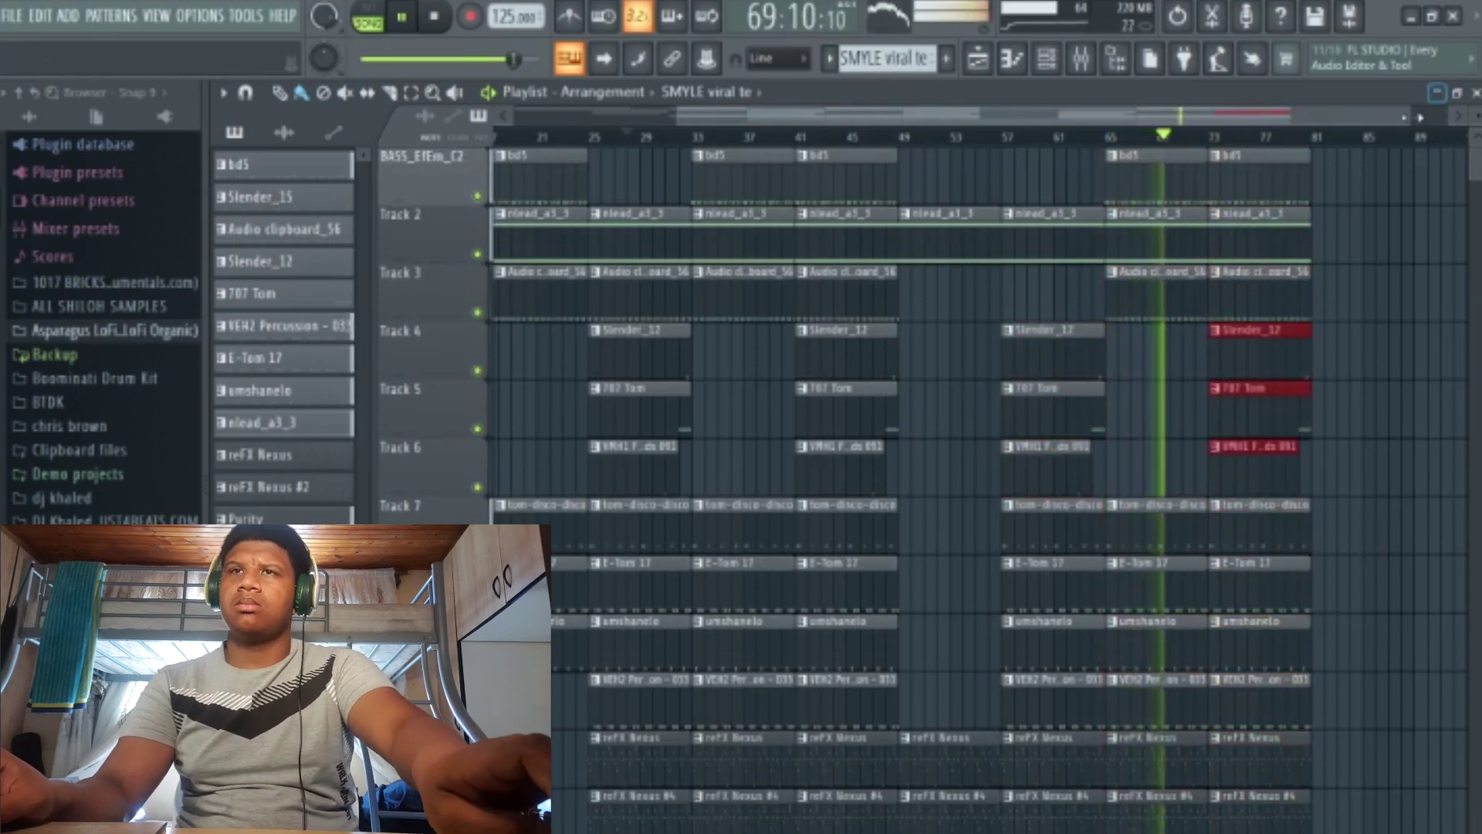
pyautogui.moveTo(1412, 118); pyautogui.dragTo(1471, 117)
pyautogui.scroll(-4, 1359, 616)
pyautogui.rightClick(1338, 623)
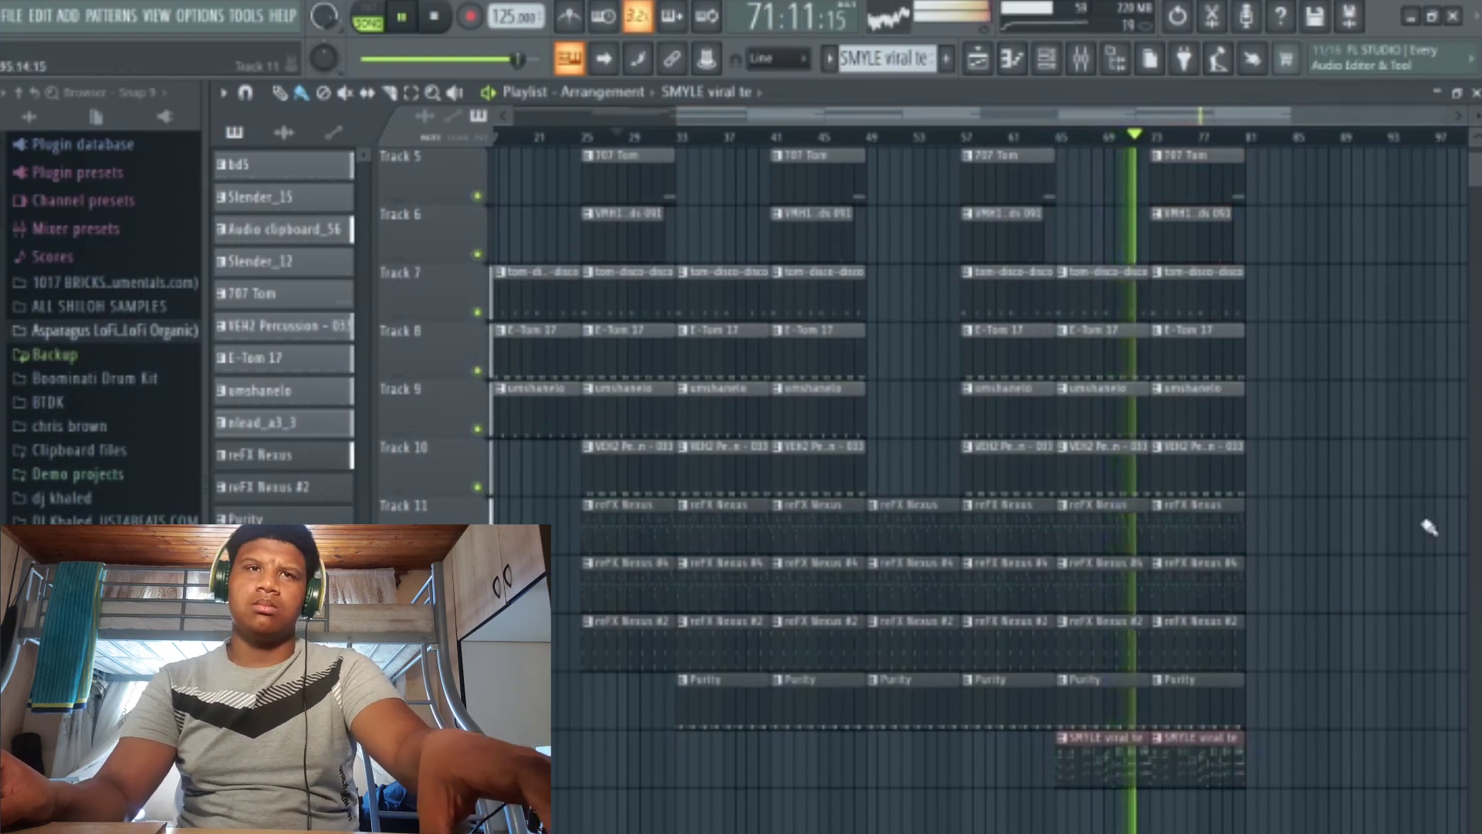
# Duplicate all clips of the bar 65 and bar 73 sections to bars 81 and 89.
pyautogui.moveTo(1233, 121); pyautogui.dragTo(1455, 251)
pyautogui.moveTo(789, 810); pyautogui.dragTo(1012, 150)
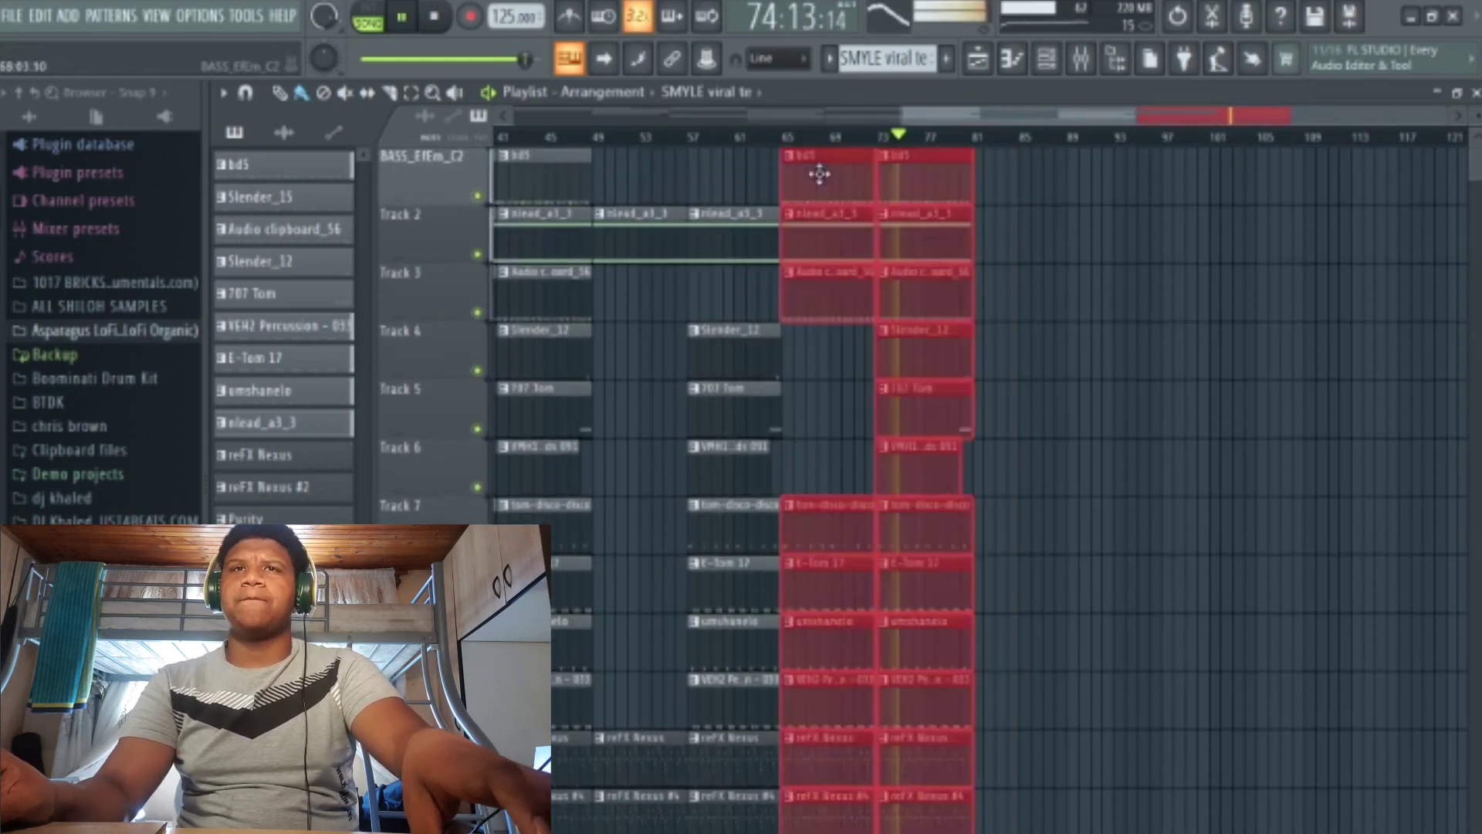
pyautogui.hotkey('ctrl', 'b')
pyautogui.click(1270, 452)
pyautogui.scroll(-5, 1270, 452)
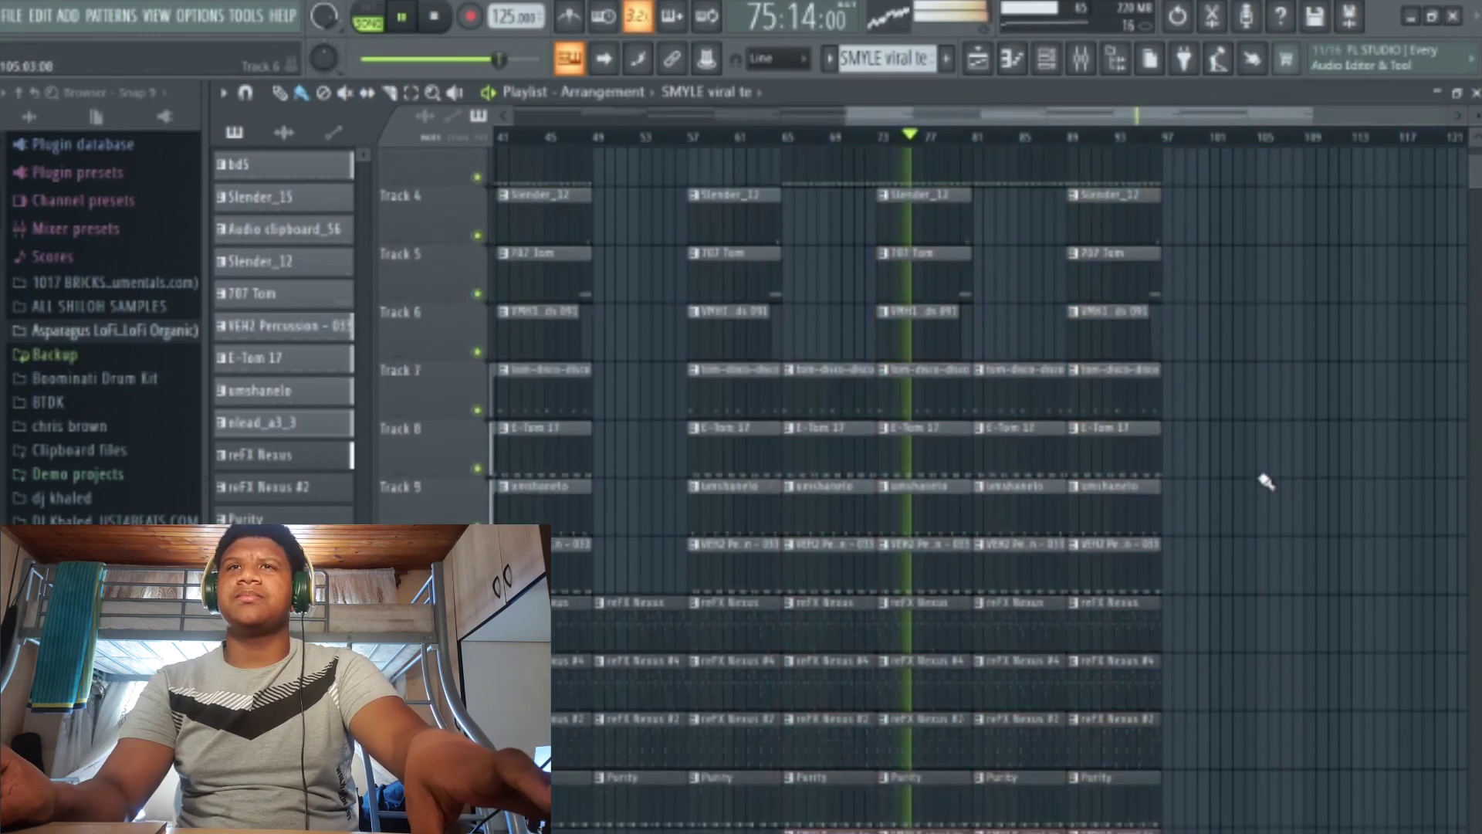
pyautogui.scroll(5, 1267, 481)
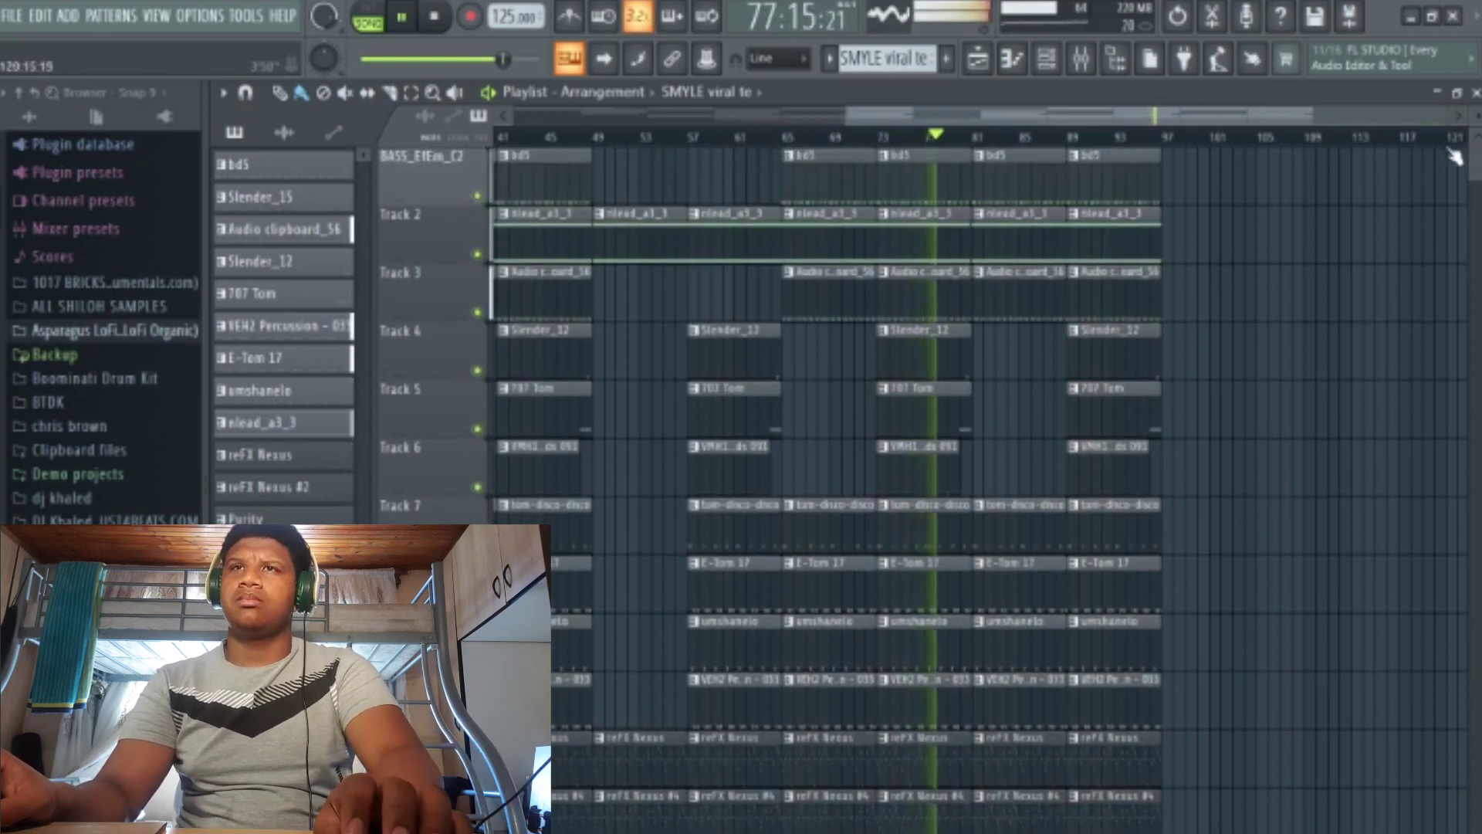
pyautogui.moveTo(1411, 118); pyautogui.dragTo(1463, 131)
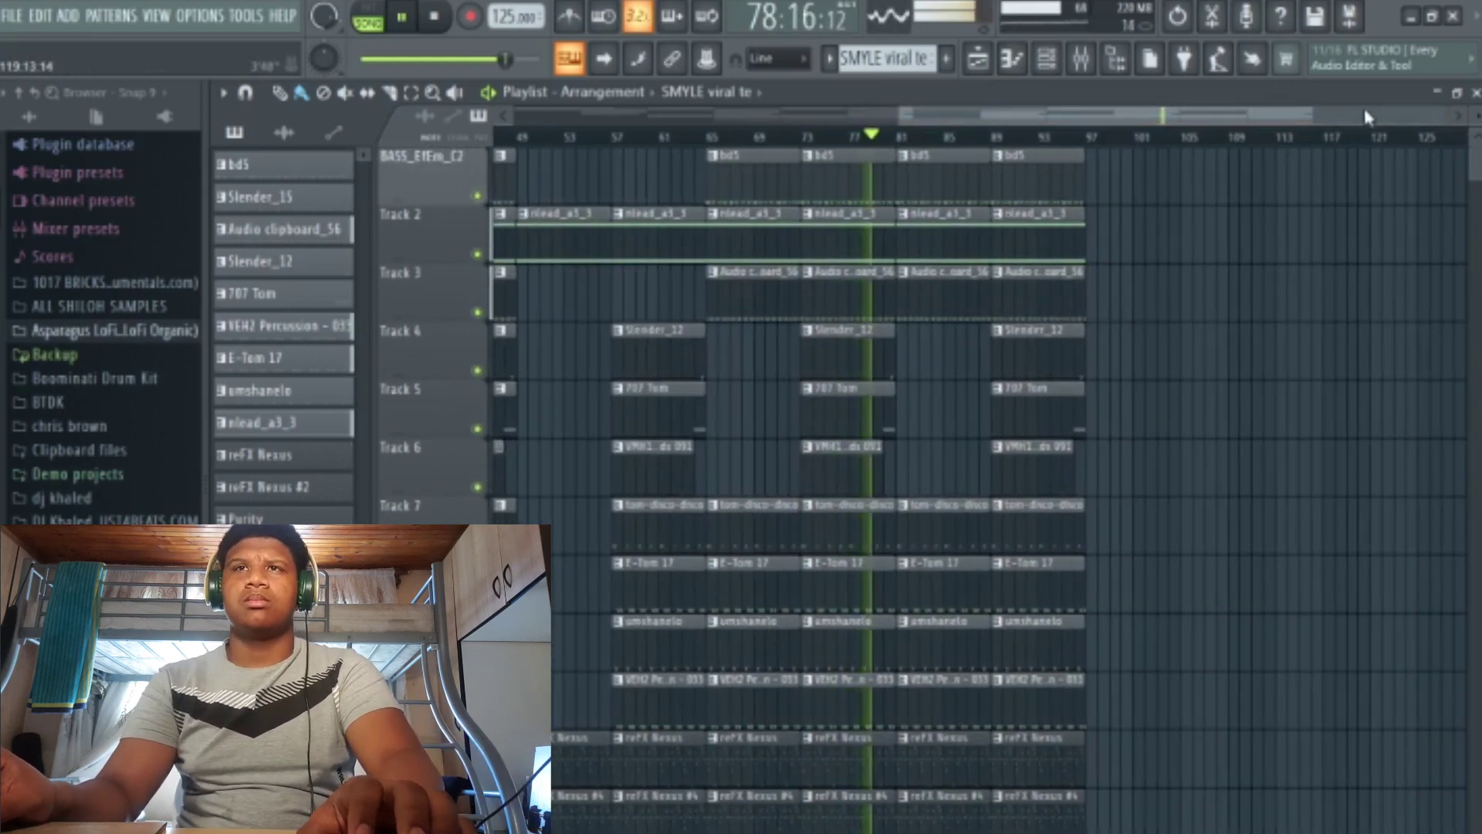
pyautogui.click(1382, 120)
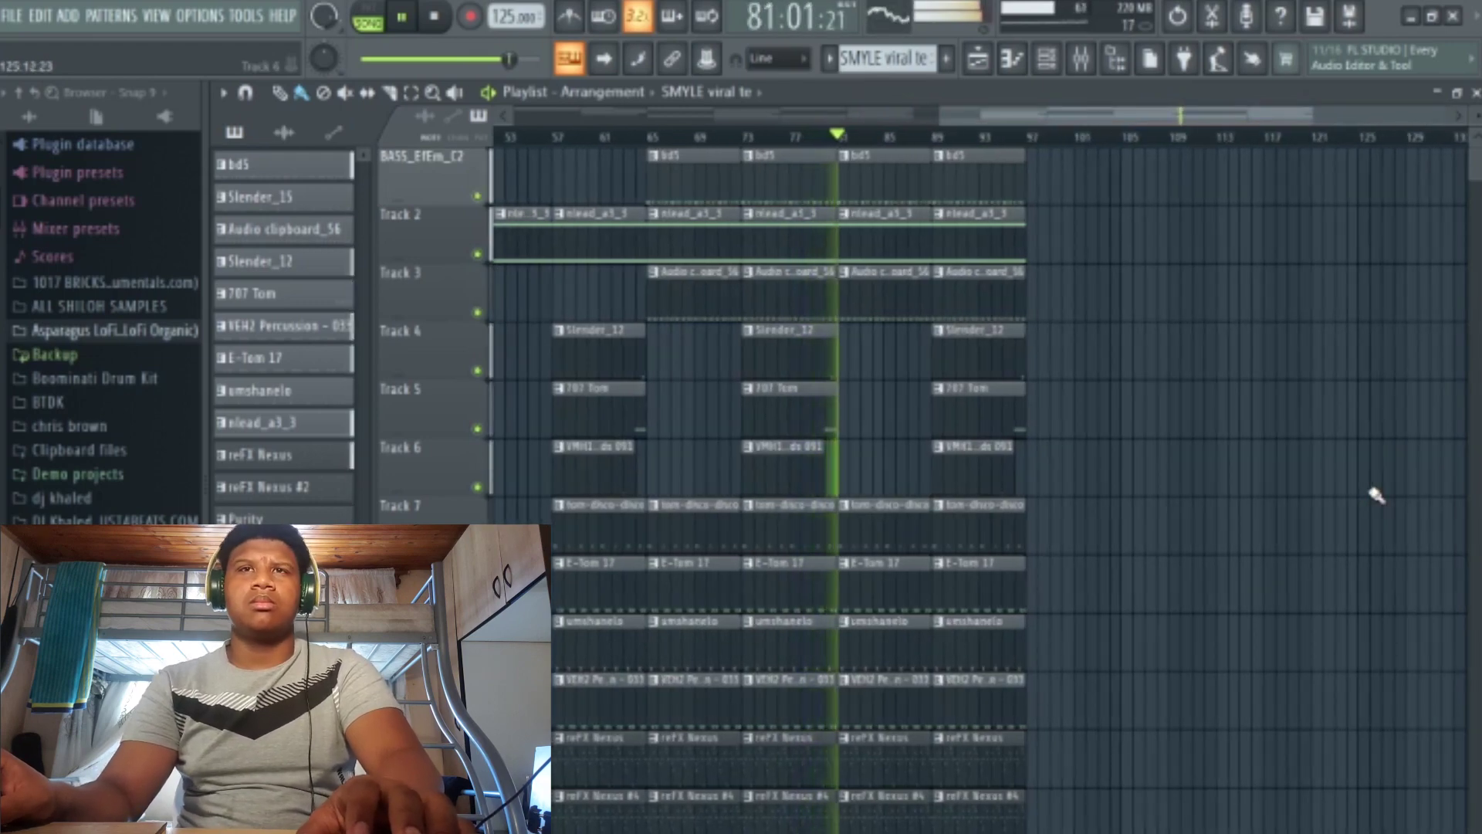
pyautogui.scroll(-7, 1245, 529)
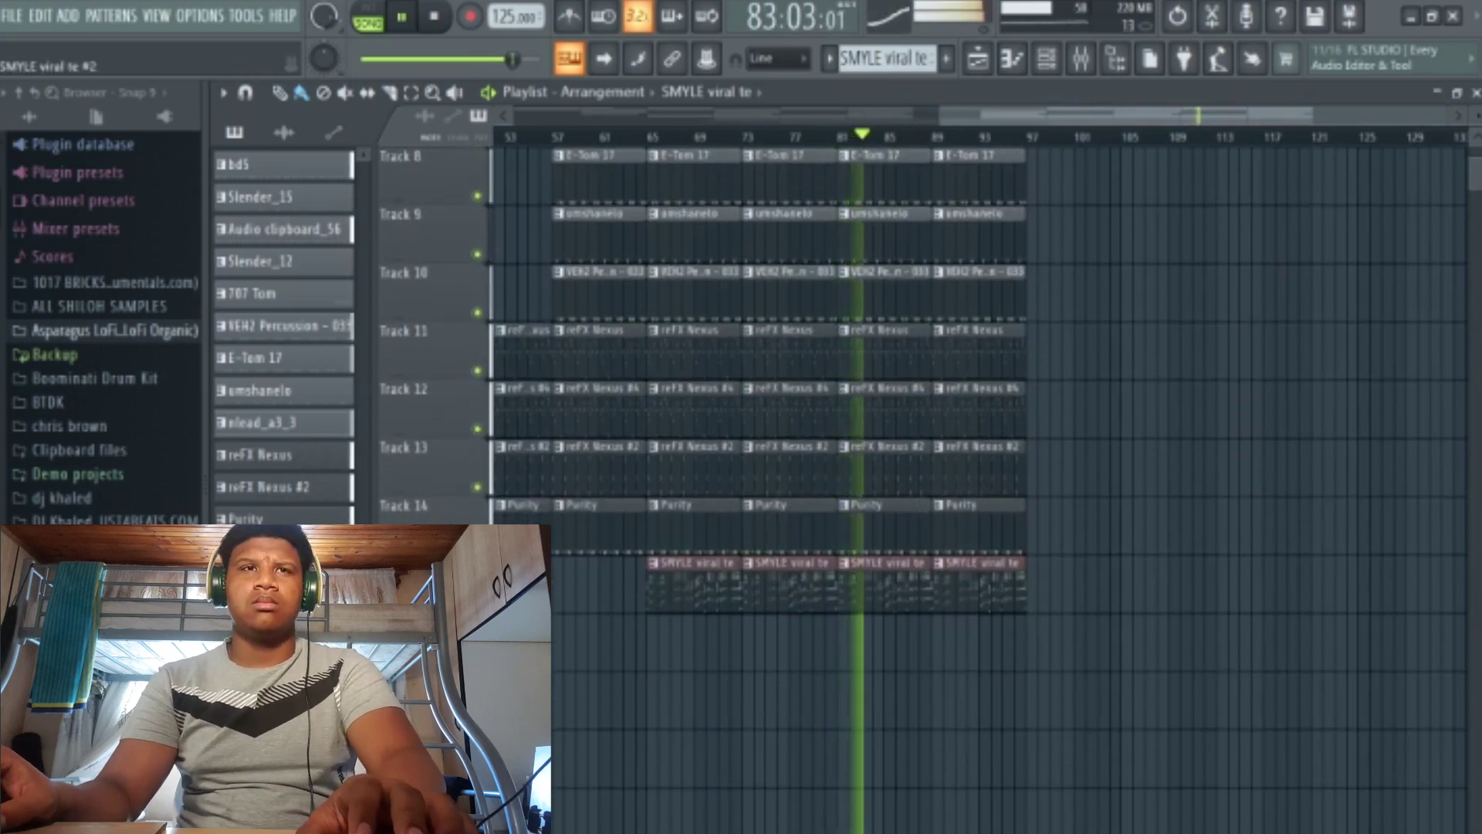
# Place the SMYLE viral te #2 pattern on Track 16 at bars 97 and 105 and duplicate both clips to bars 113 and 121.
pyautogui.moveTo(283, 615); pyautogui.dragTo(1211, 640)
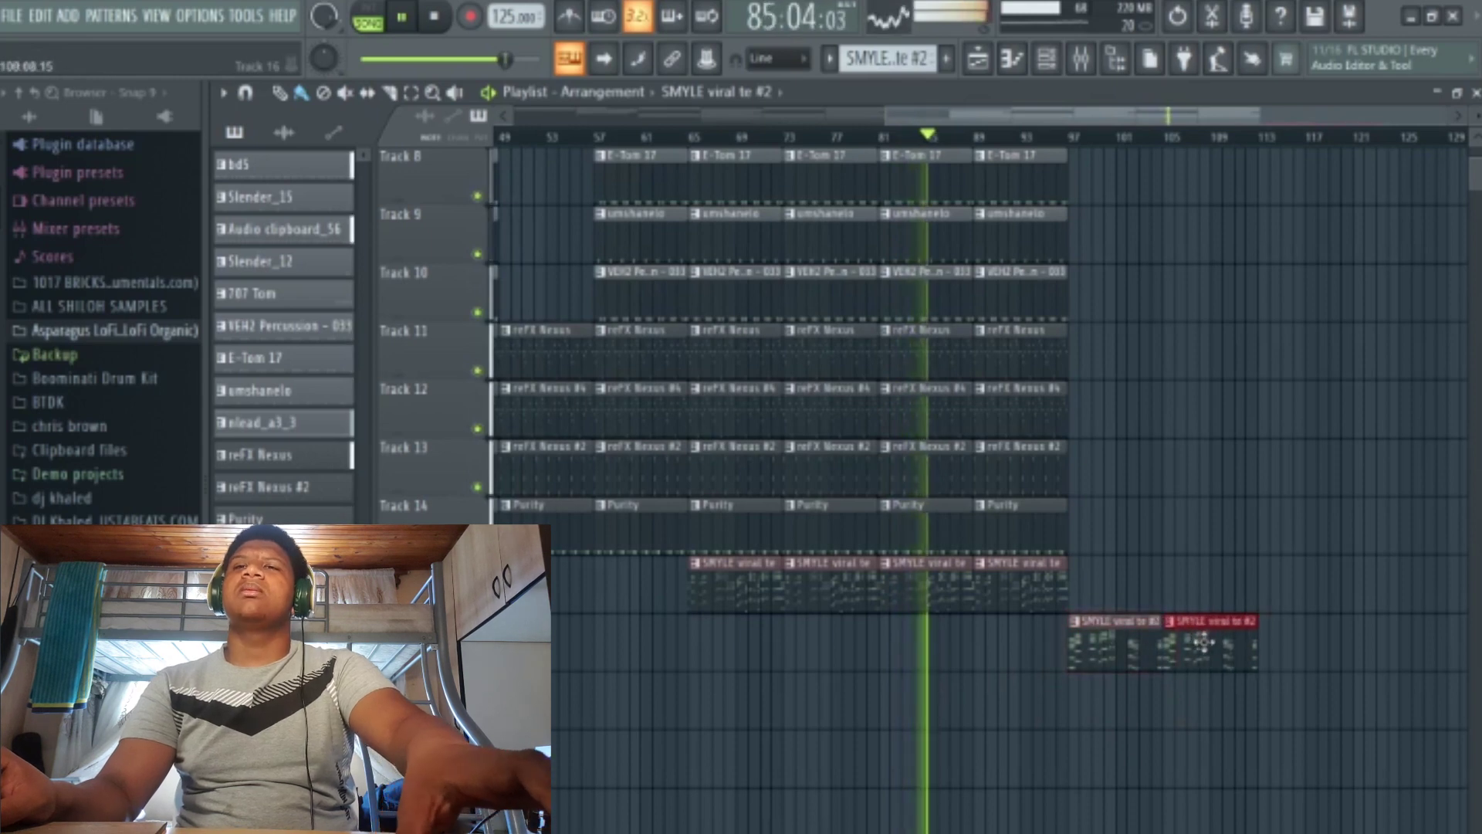
pyautogui.moveTo(1217, 117); pyautogui.dragTo(1288, 124)
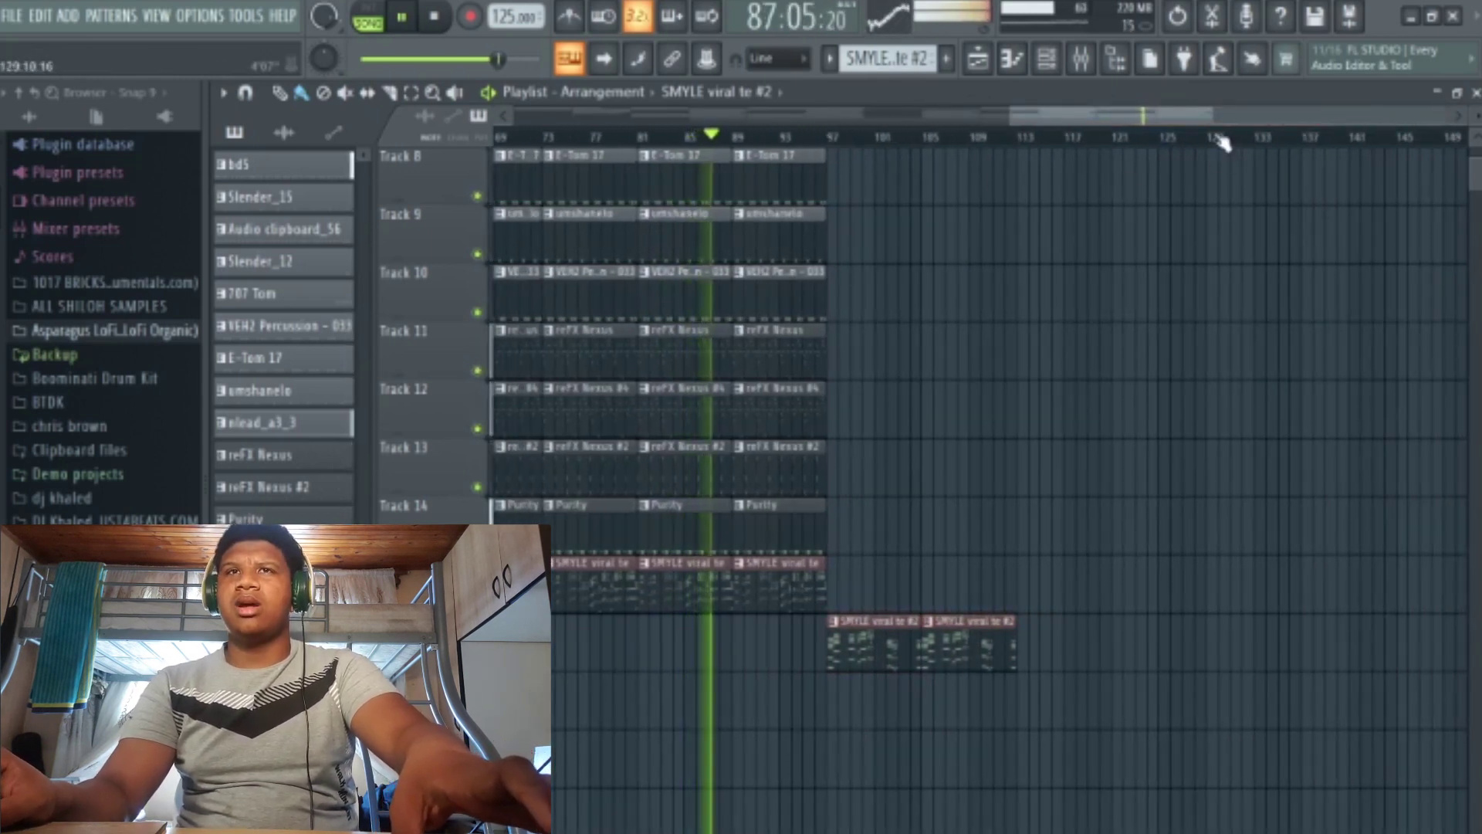
pyautogui.scroll(2, 1192, 422)
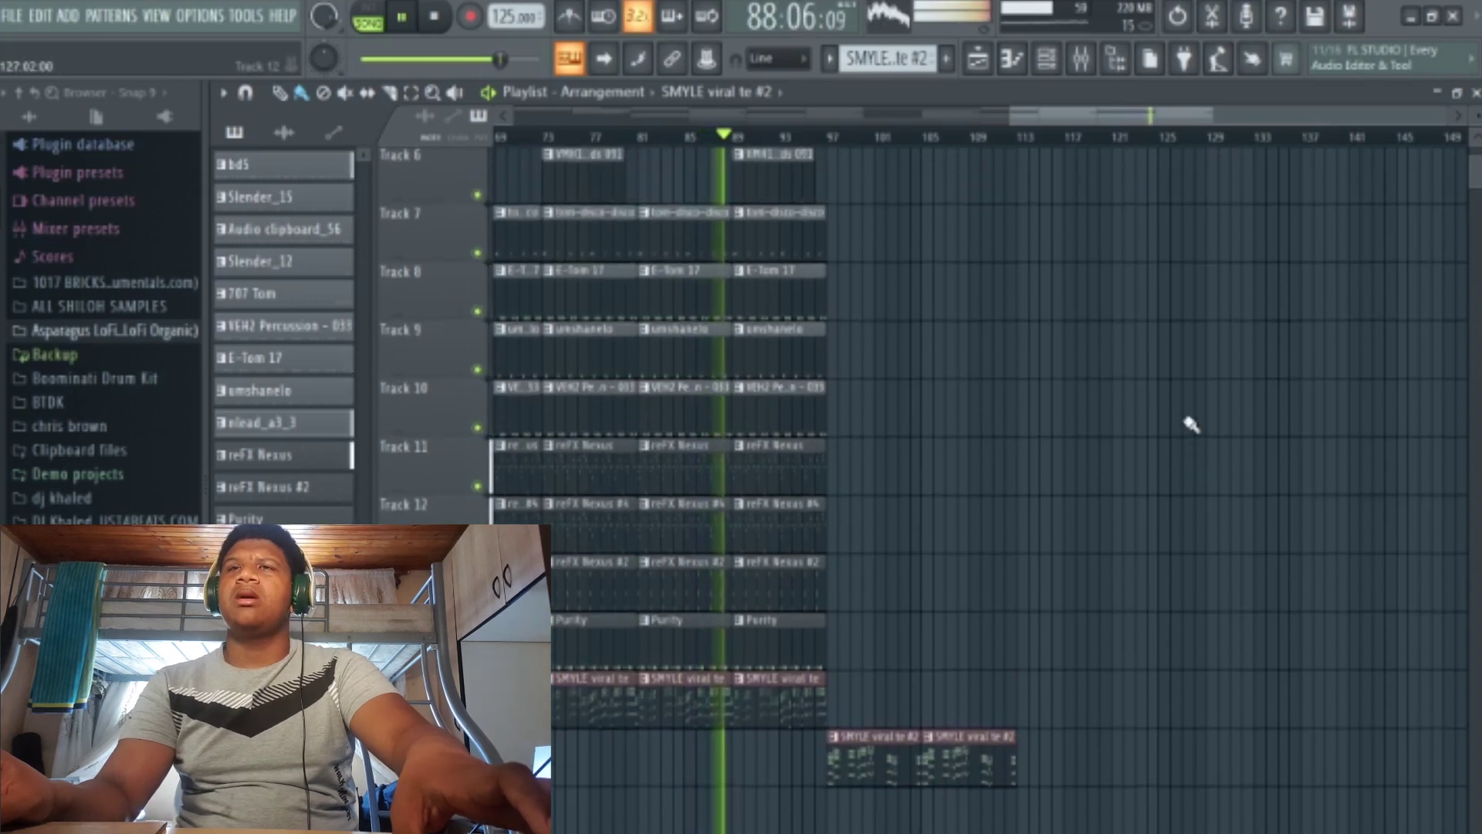
pyautogui.scroll(-2, 1055, 685)
pyautogui.moveTo(837, 725); pyautogui.dragTo(1042, 623)
pyautogui.hotkey('ctrl', 'b')
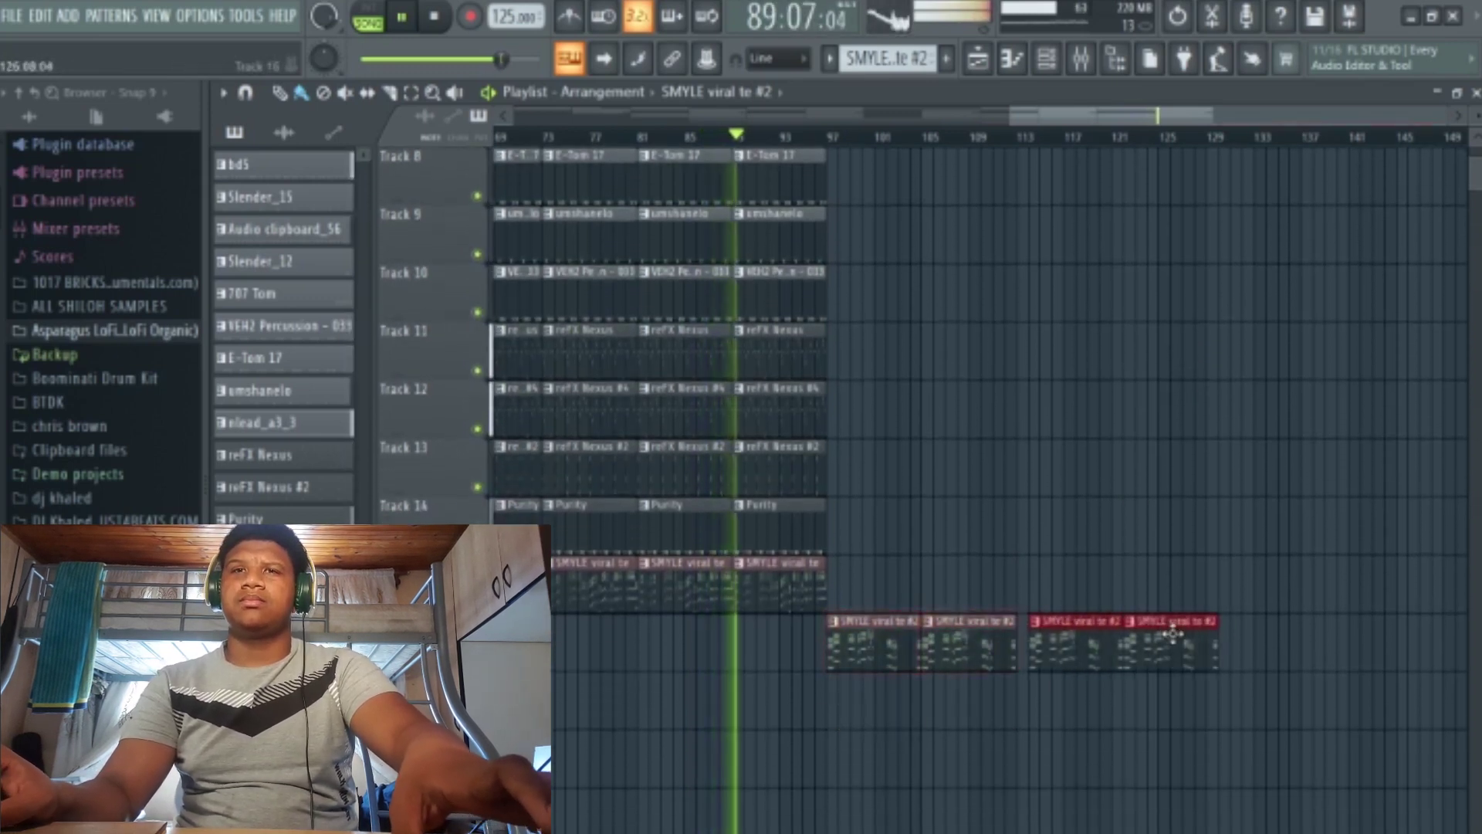
pyautogui.click(1163, 549)
# Duplicate the bar 81 and bar 89 clips on Tracks 1 to 14 to bars 97 and 105.
pyautogui.scroll(3, 1179, 612)
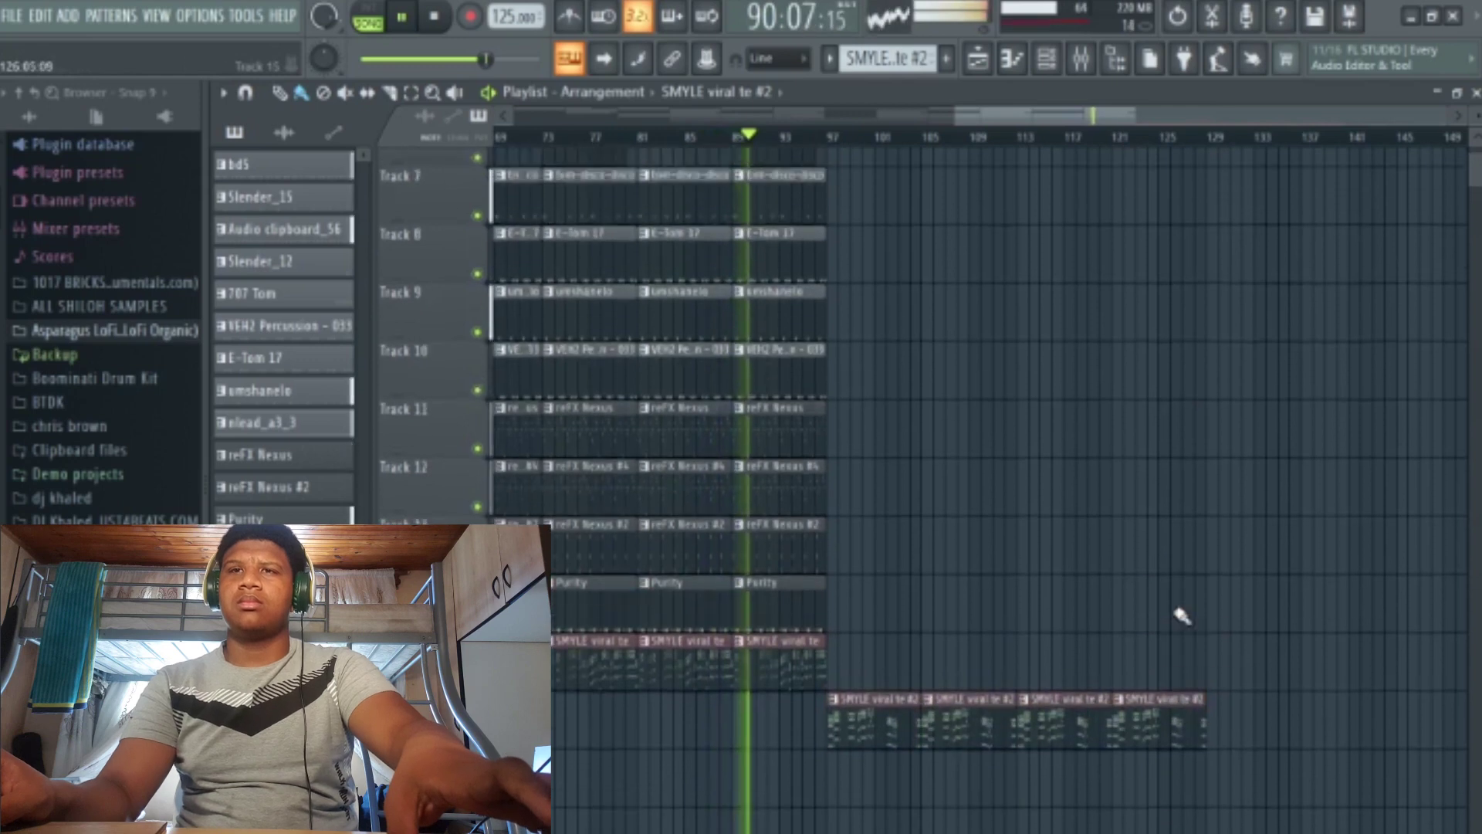
pyautogui.scroll(2, 1181, 603)
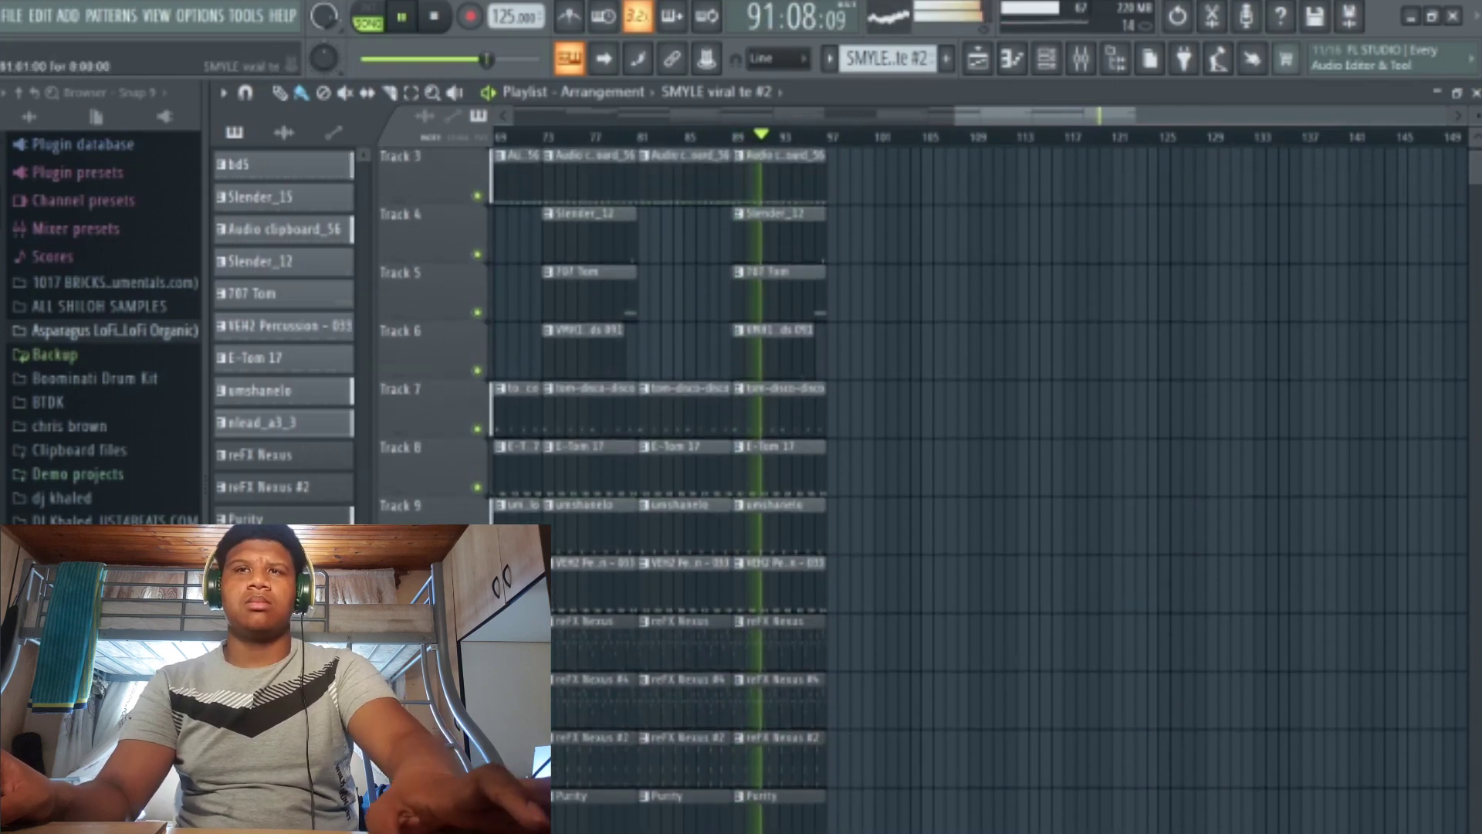
pyautogui.moveTo(669, 830); pyautogui.dragTo(865, 159)
pyautogui.hotkey('ctrl', 'd')
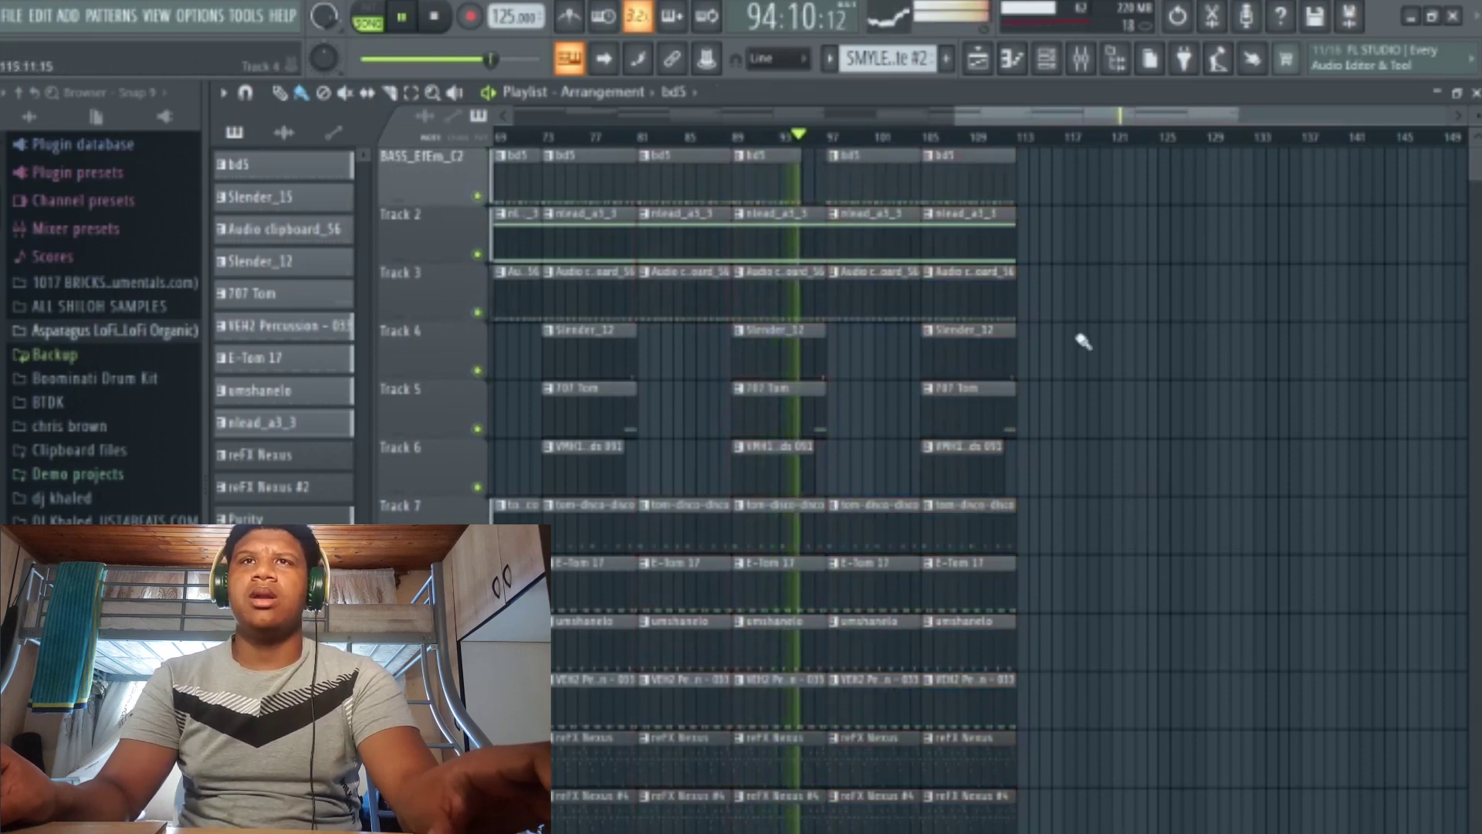
# Place the reFX Nexus #3 pattern on Track 17 at bars 97 and 105.
pyautogui.scroll(-10, 1318, 309)
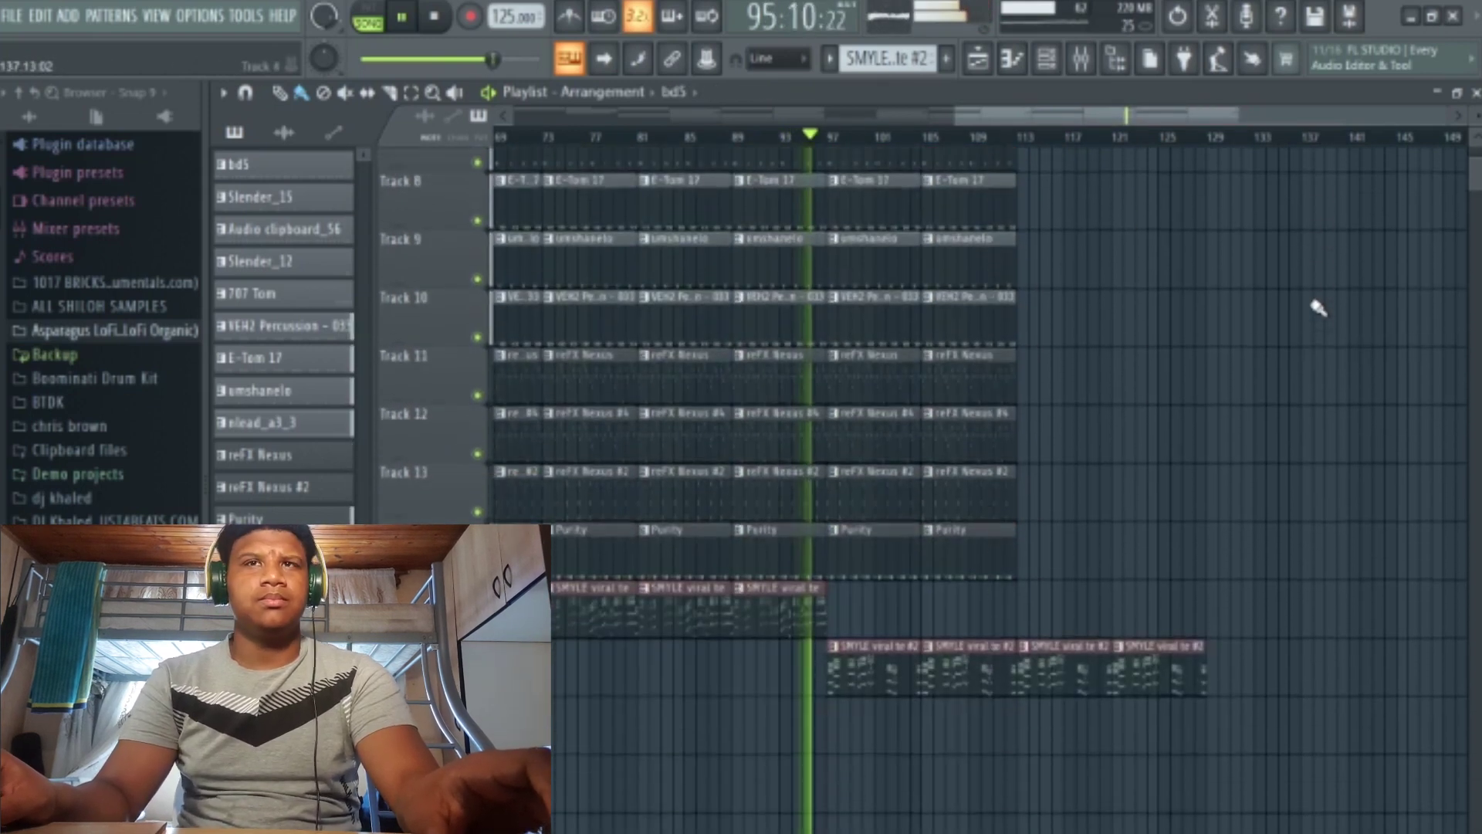
pyautogui.moveTo(285, 551); pyautogui.dragTo(1020, 527)
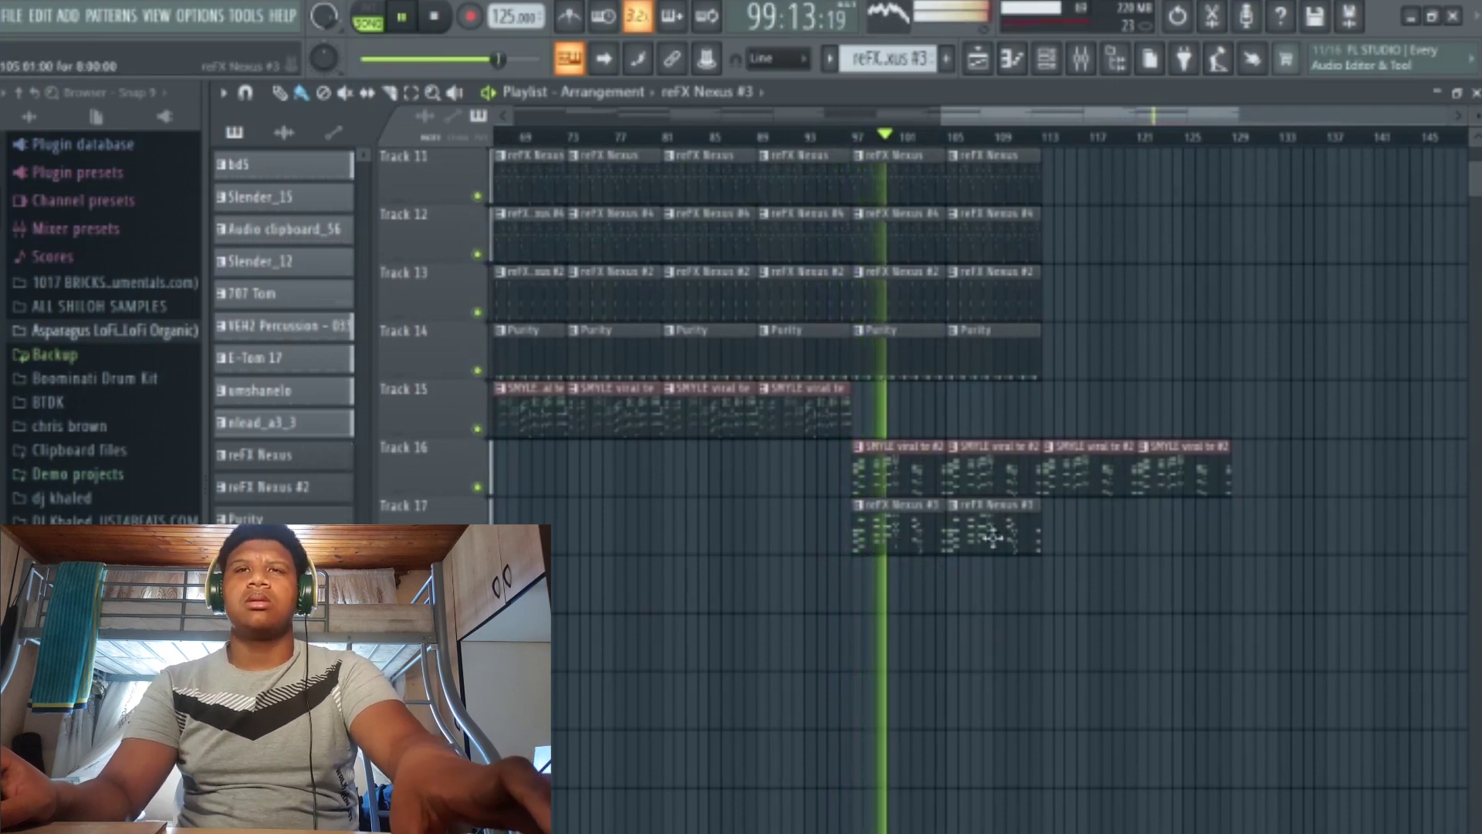
# Copy the bar 97 and bar 105 clips on Tracks 1 to 14 to bars 113 and 121.
pyautogui.scroll(5, 1064, 587)
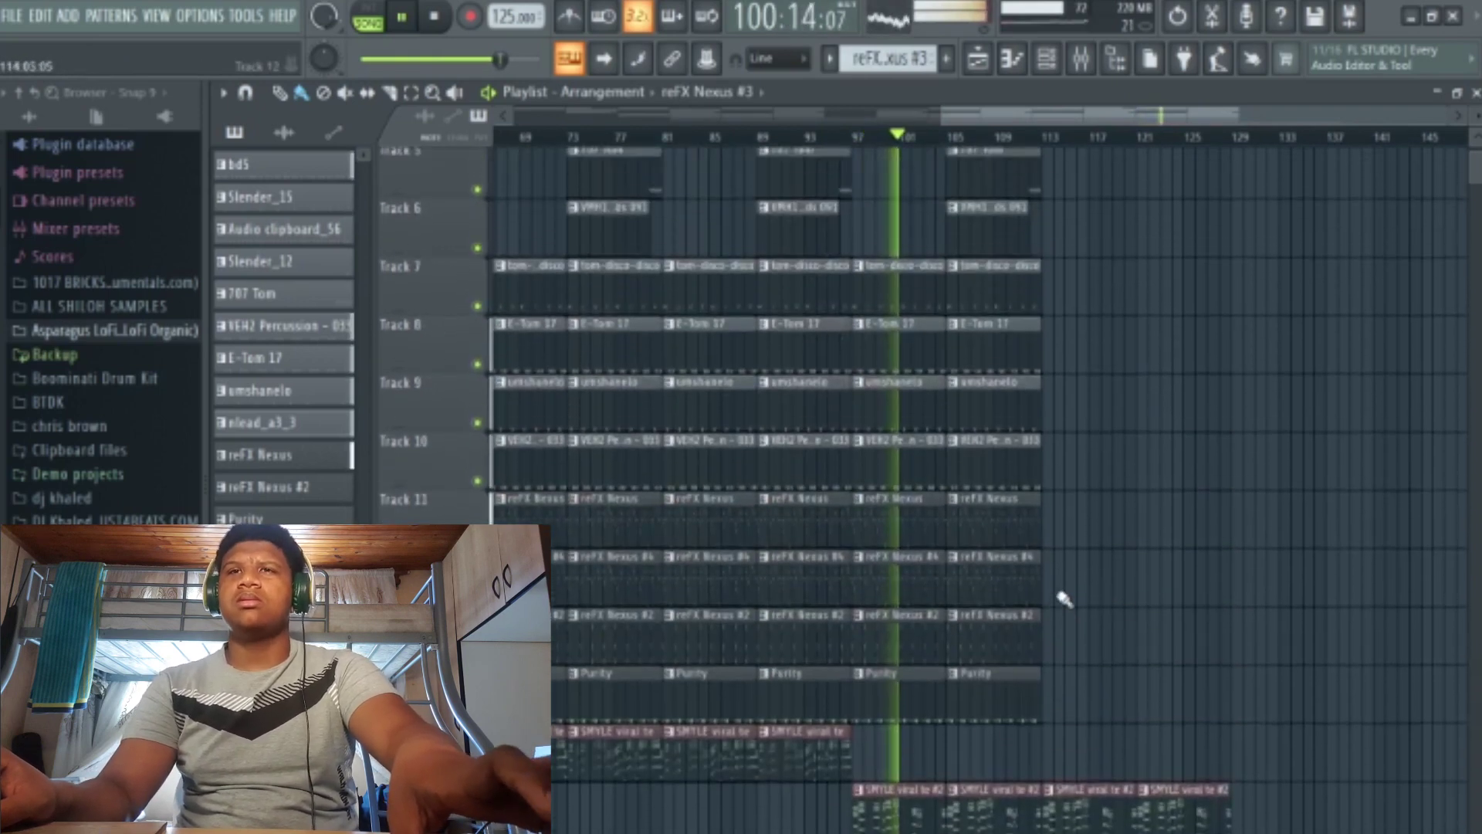
pyautogui.moveTo(878, 695); pyautogui.dragTo(1029, 151)
pyautogui.moveTo(903, 162); pyautogui.dragTo(1069, 181)
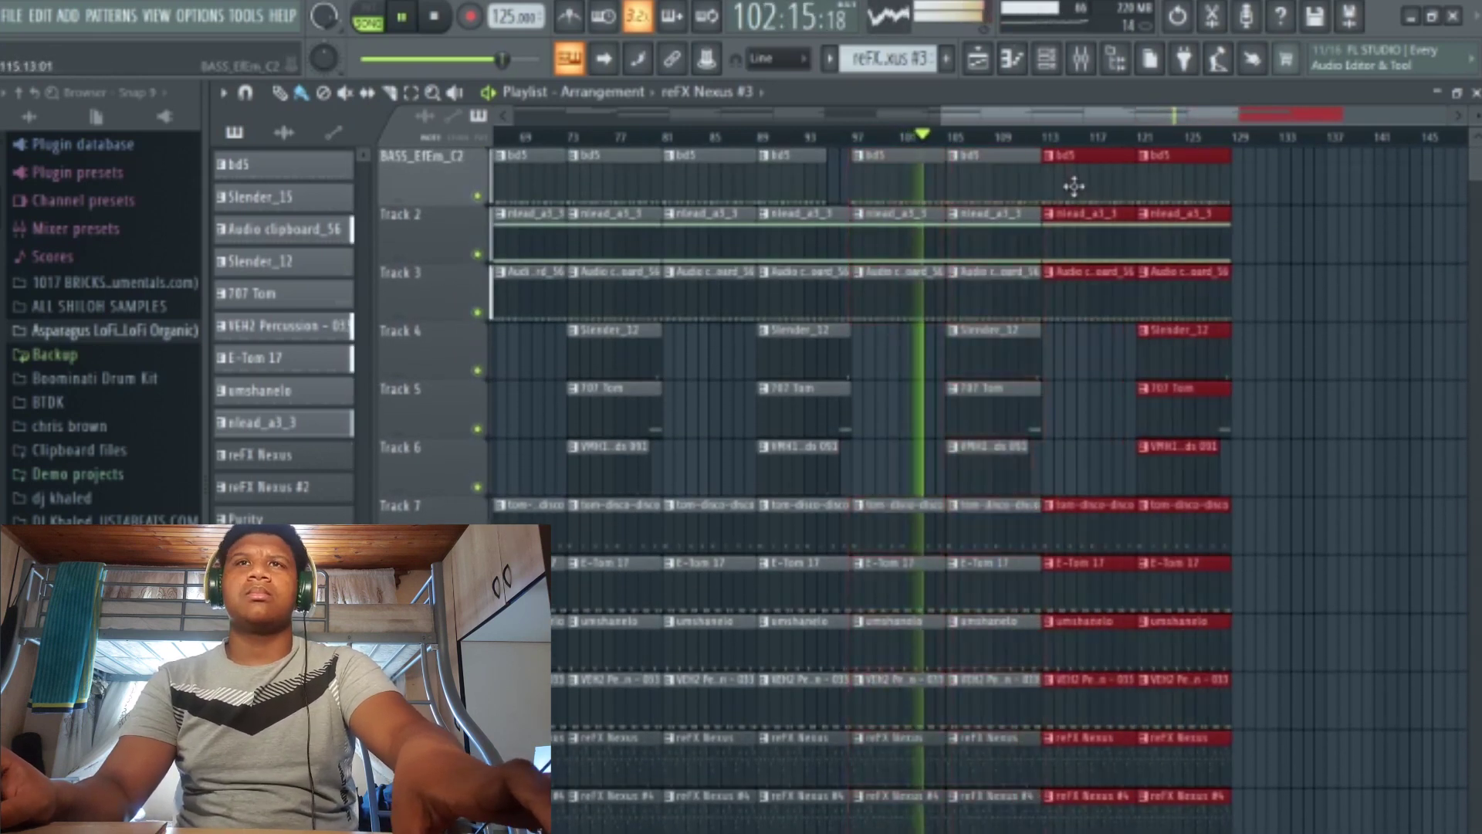
pyautogui.click(1340, 324)
# Delete the bd5 and nlead_a3_3 clips at bars 113 and 121 on the first two tracks.
pyautogui.rightClick(1172, 163)
pyautogui.rightClick(1174, 225)
pyautogui.rightClick(1109, 188)
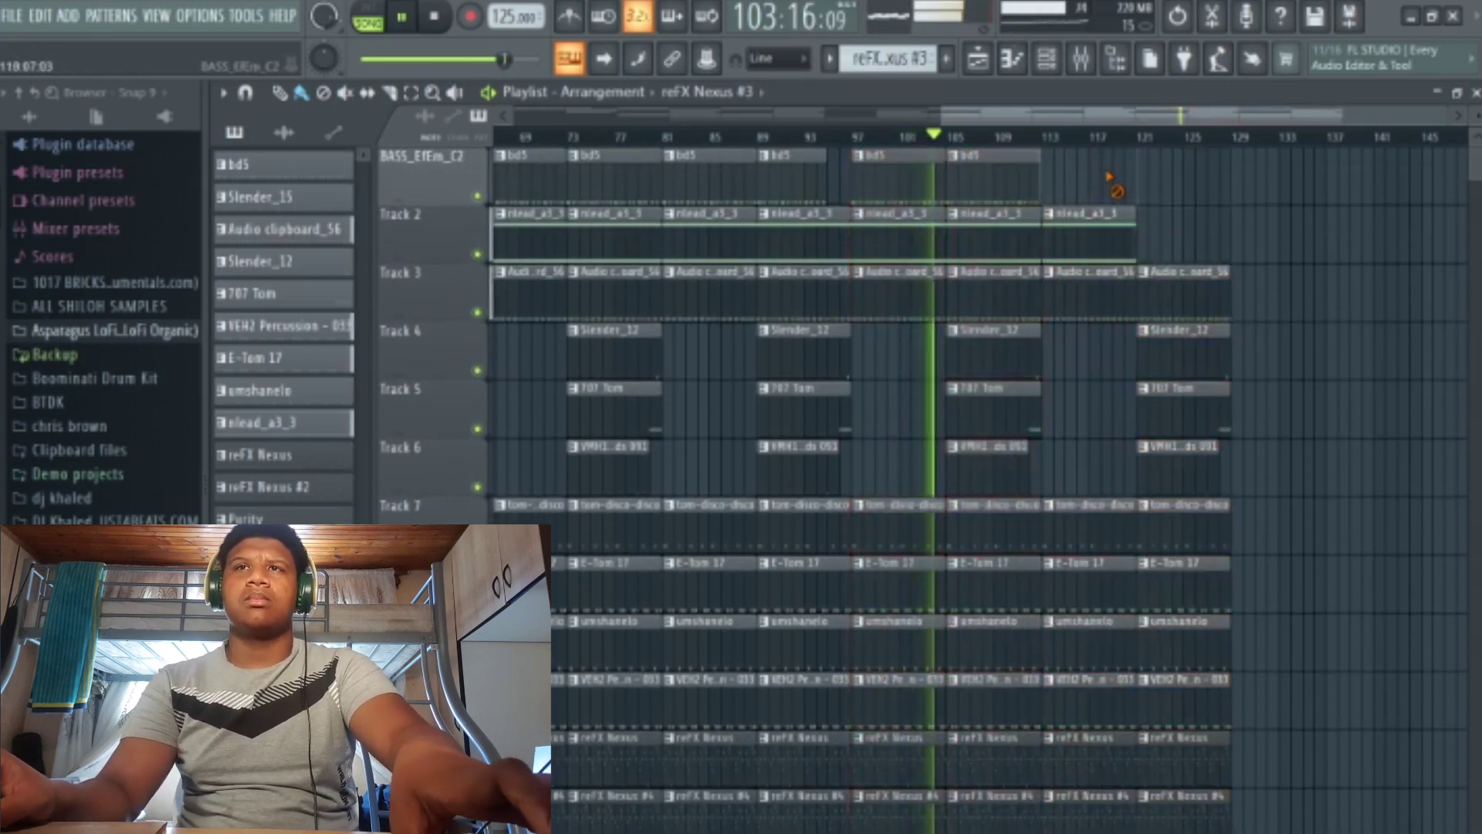
pyautogui.rightClick(1091, 216)
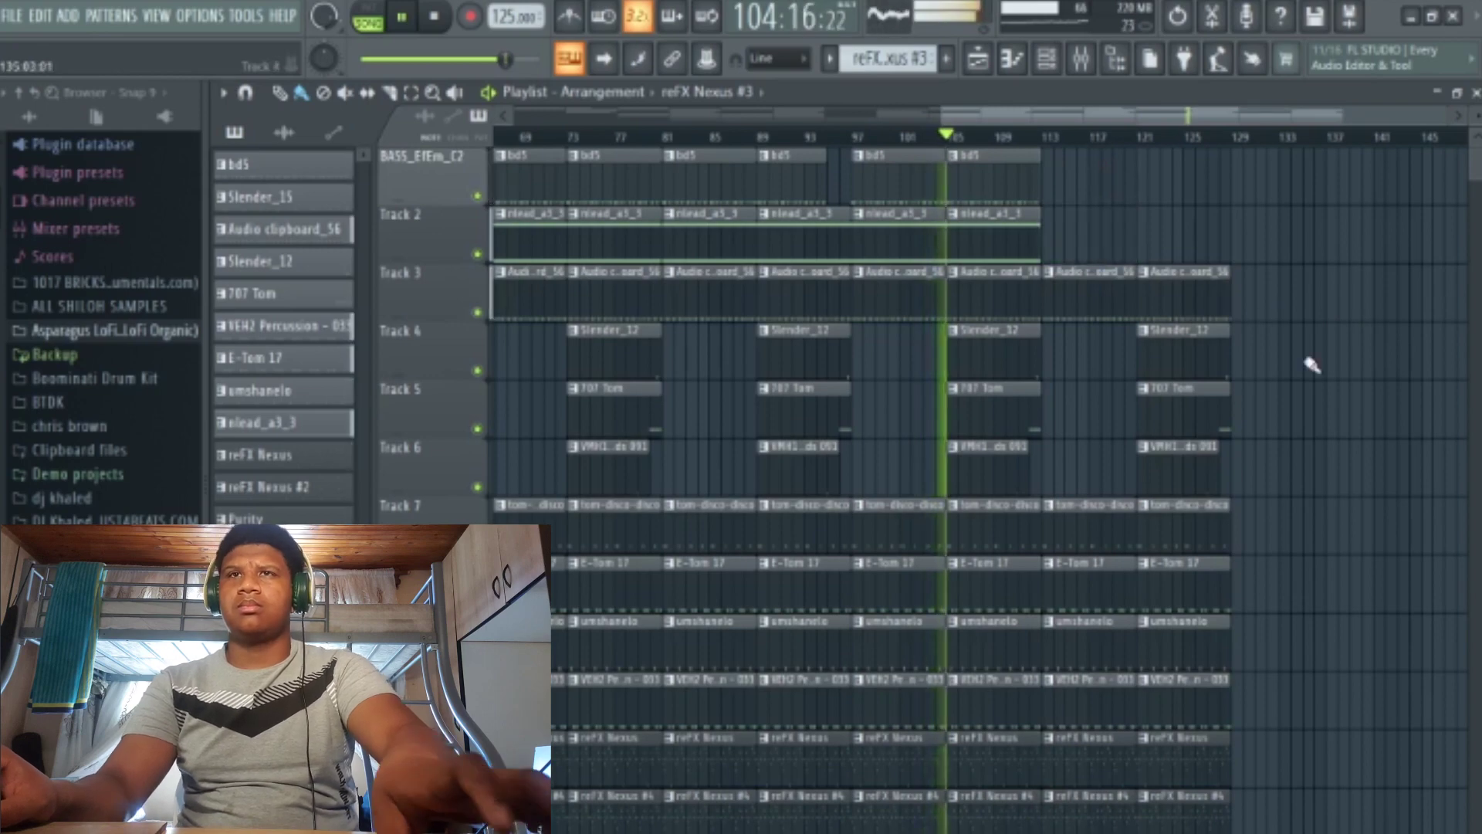
# Delete the bar 121 clips on Track 3 and on Tracks 9 to 13.
pyautogui.scroll(-6, 1218, 334)
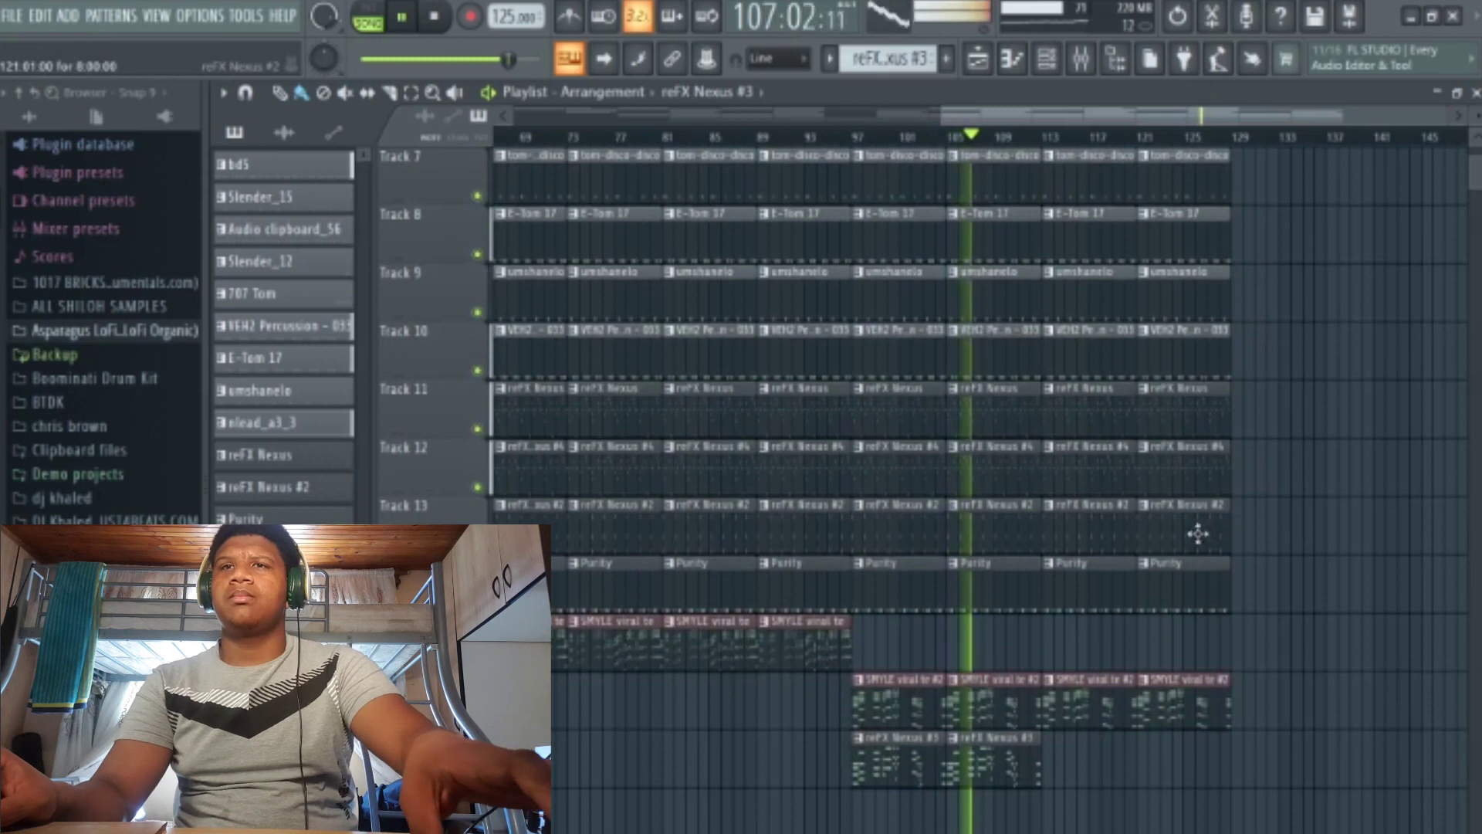
pyautogui.rightClick(1205, 525)
pyautogui.rightClick(1204, 467)
pyautogui.rightClick(1204, 417)
pyautogui.rightClick(1197, 348)
pyautogui.rightClick(1197, 290)
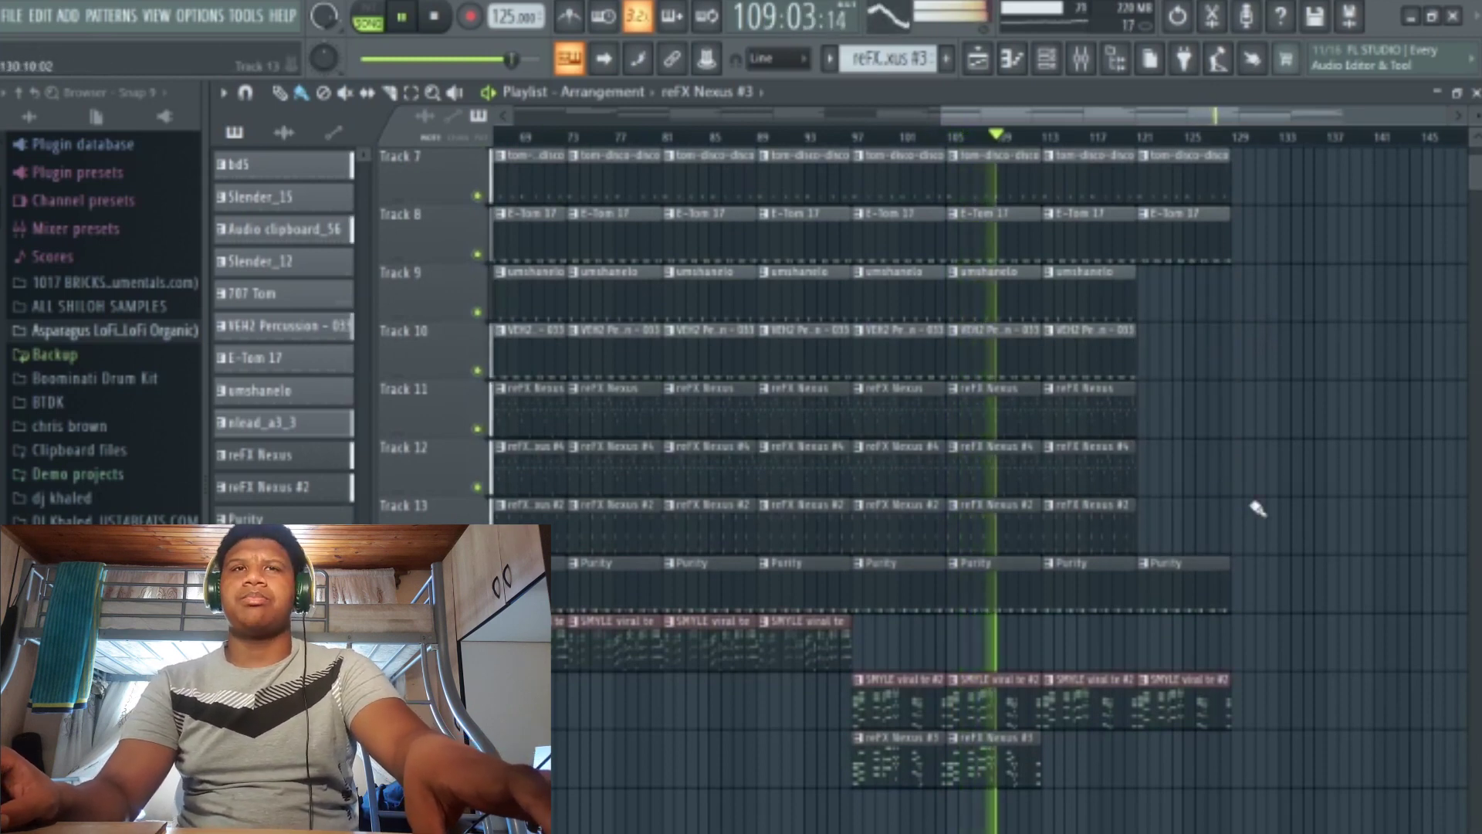
pyautogui.scroll(2, 1257, 506)
# Place the reFX Nexus #6 pattern at bar 113 on Track 18, directly below the reFX Nexus #3 track.
pyautogui.scroll(-5, 1257, 506)
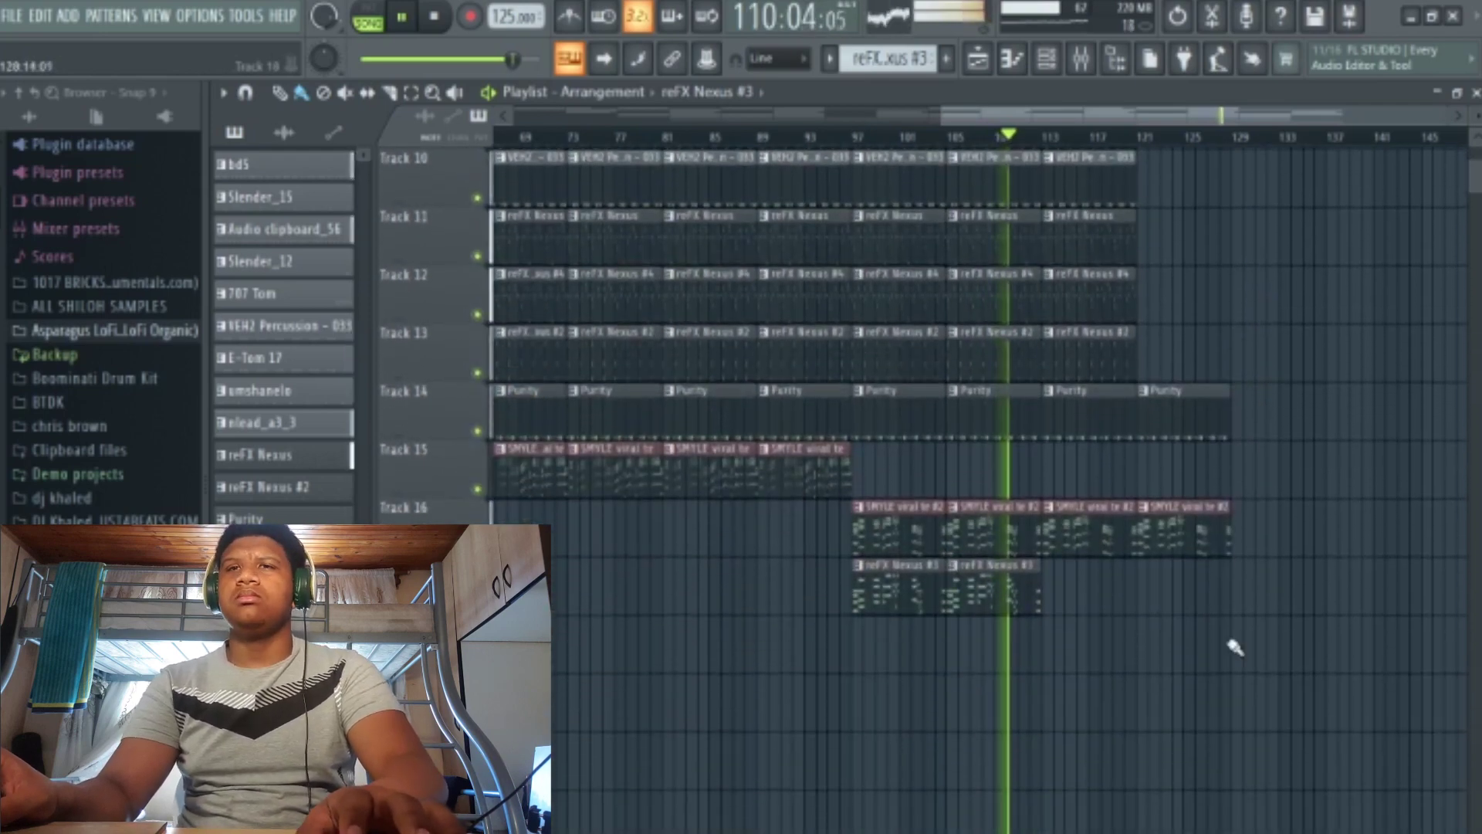
pyautogui.scroll(-1, 1233, 650)
pyautogui.moveTo(282, 714); pyautogui.dragTo(1058, 629)
pyautogui.scroll(9, 1197, 610)
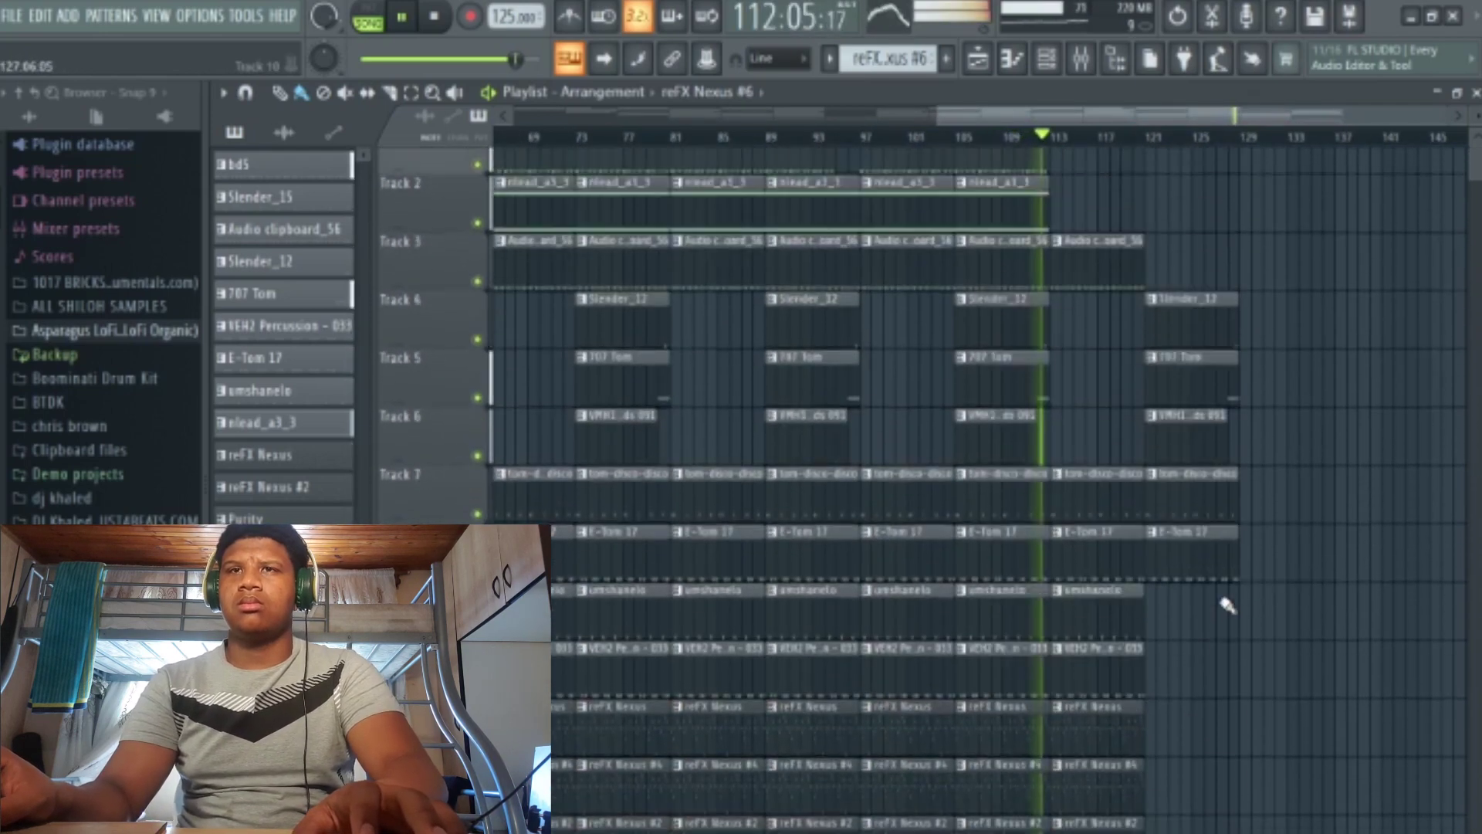
pyautogui.scroll(-9, 1235, 606)
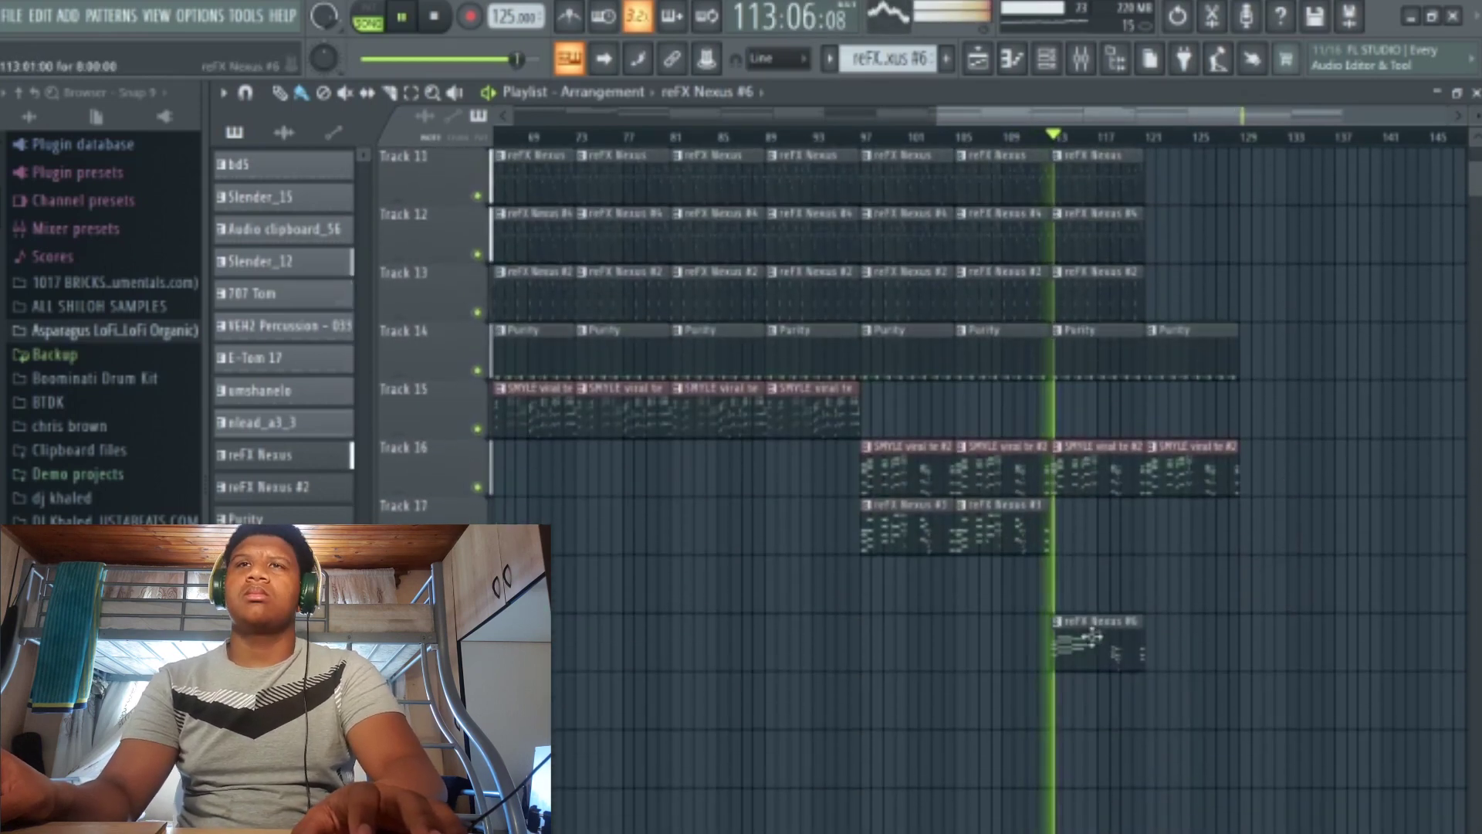
pyautogui.moveTo(1092, 634); pyautogui.dragTo(1081, 554)
# Review the bar 113 section during playback, delete the SMYLE viral te #2 clip at bar 121 on Track 16, and stop playback.
pyautogui.scroll(10, 1258, 605)
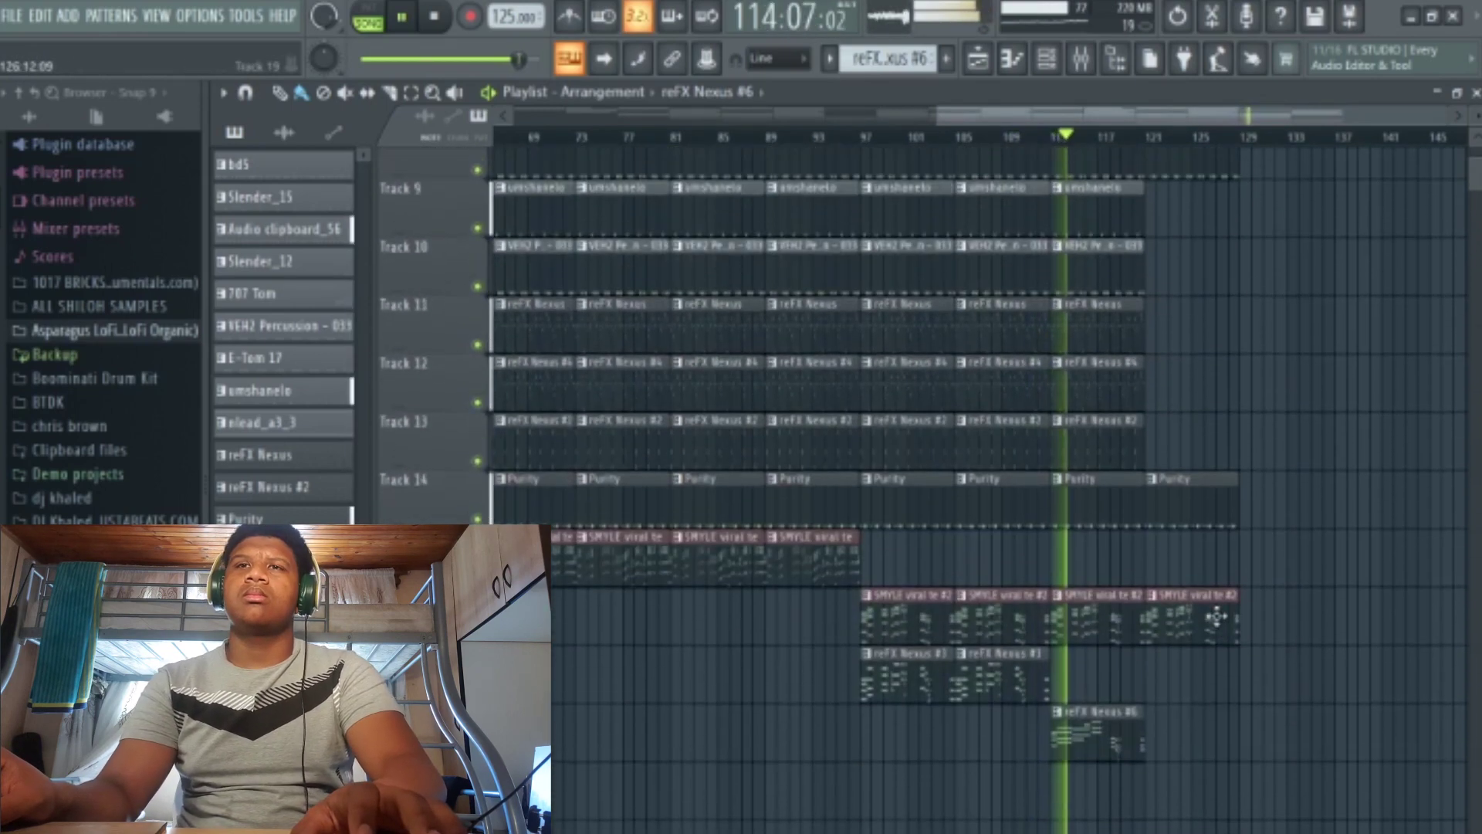
pyautogui.scroll(-7, 1266, 606)
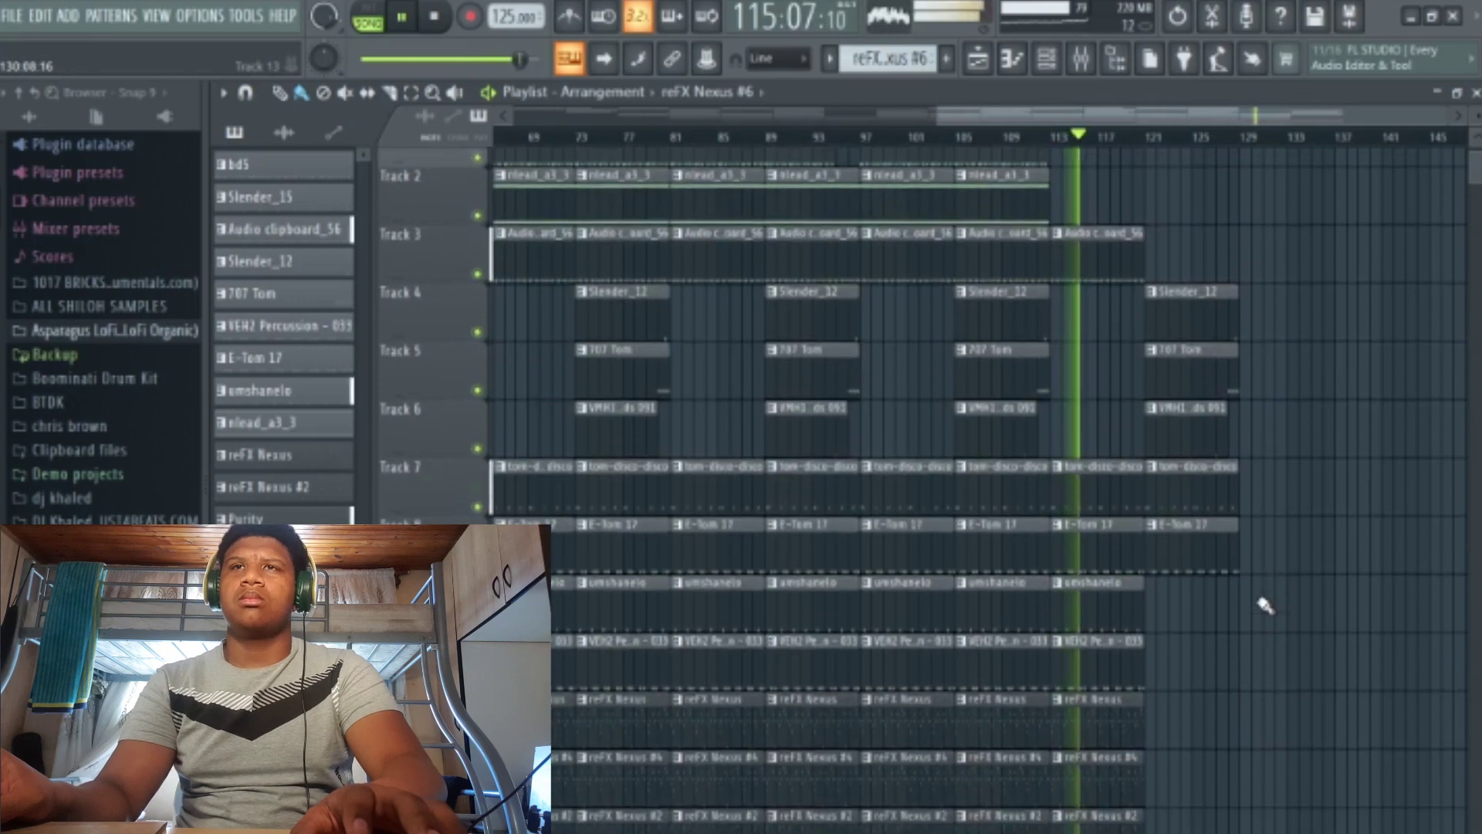
pyautogui.scroll(-3, 1279, 560)
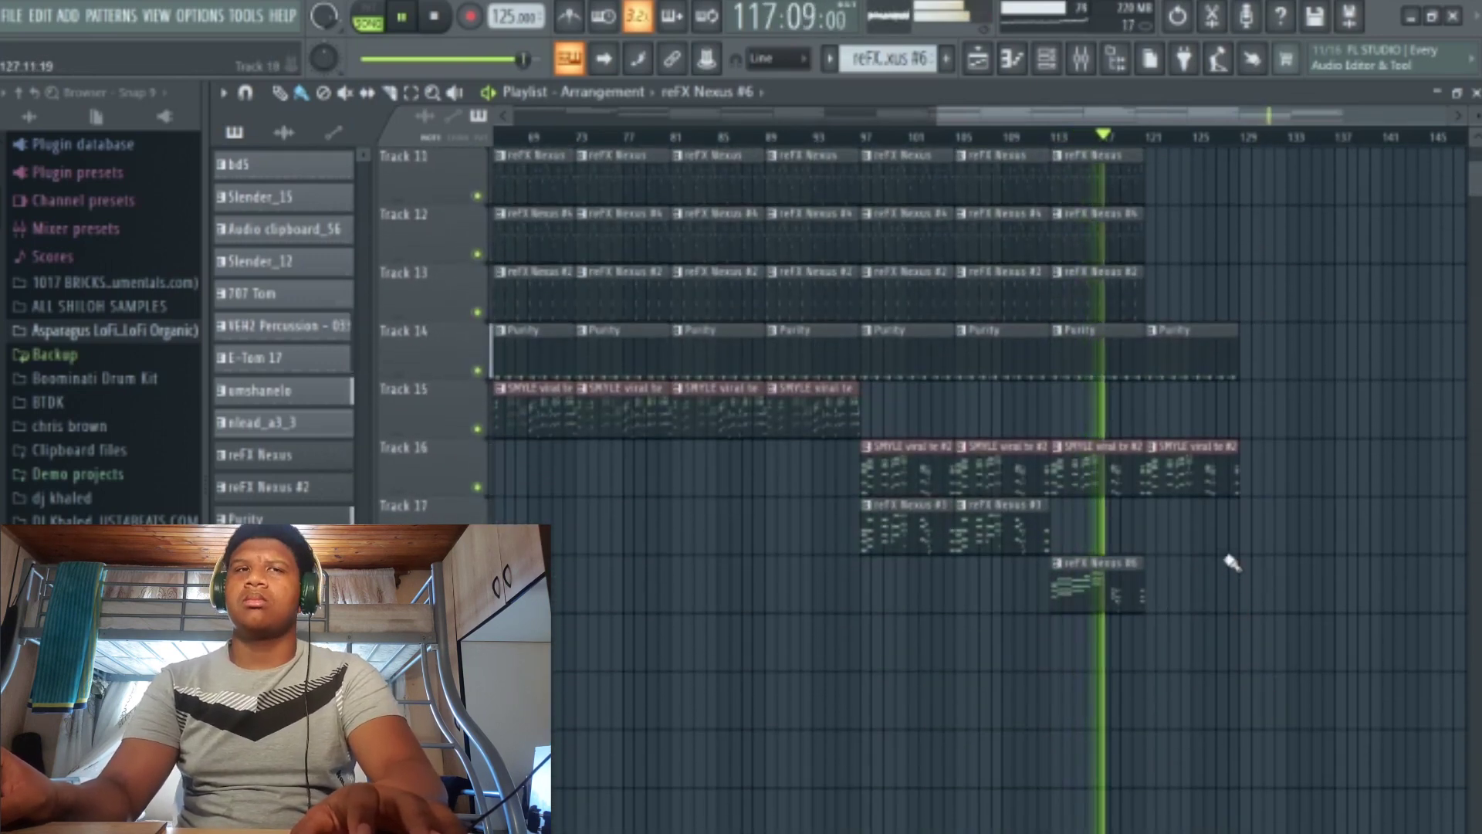
pyautogui.scroll(2, 1230, 579)
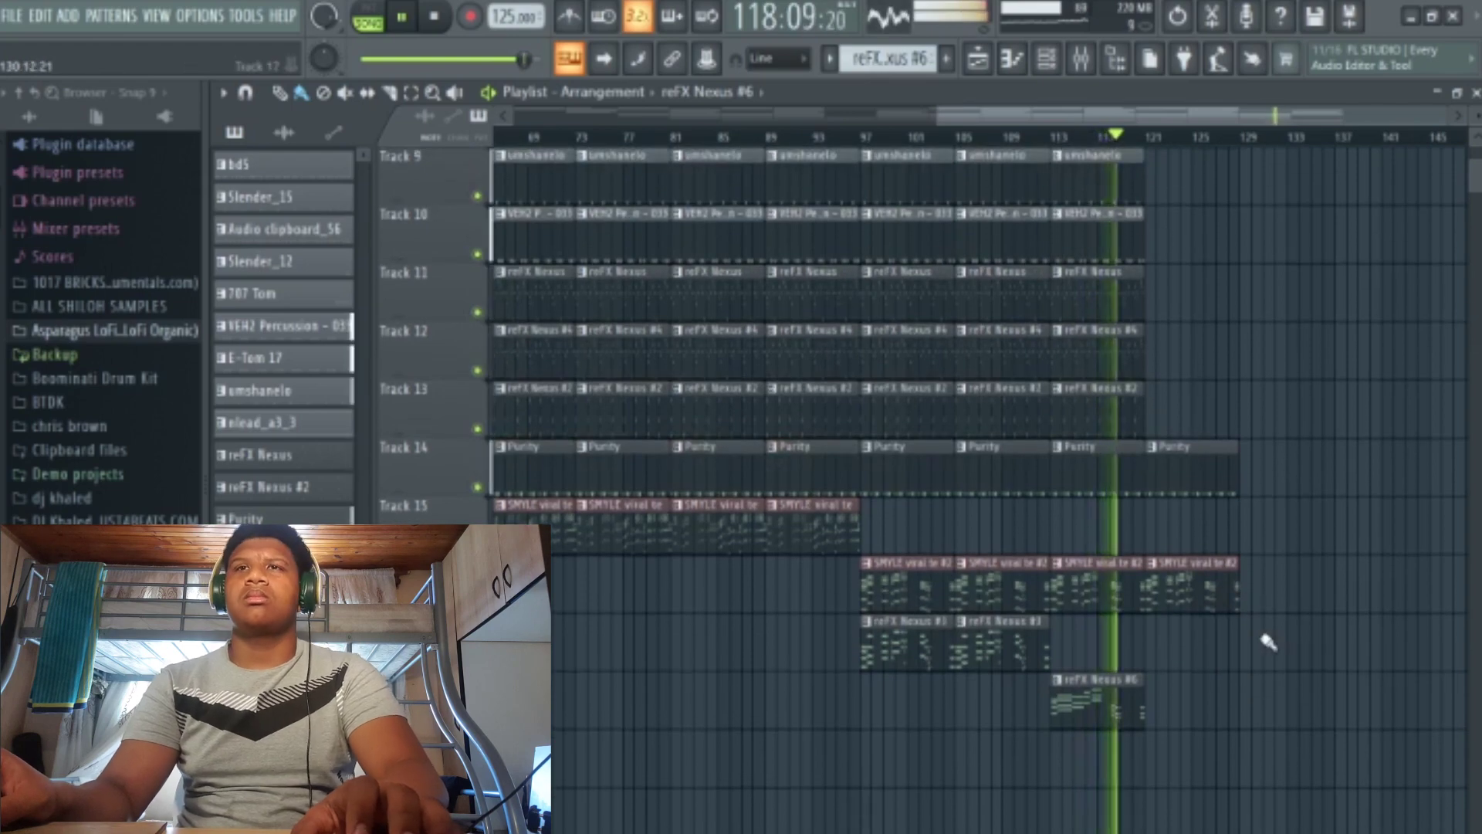
pyautogui.scroll(3, 1298, 660)
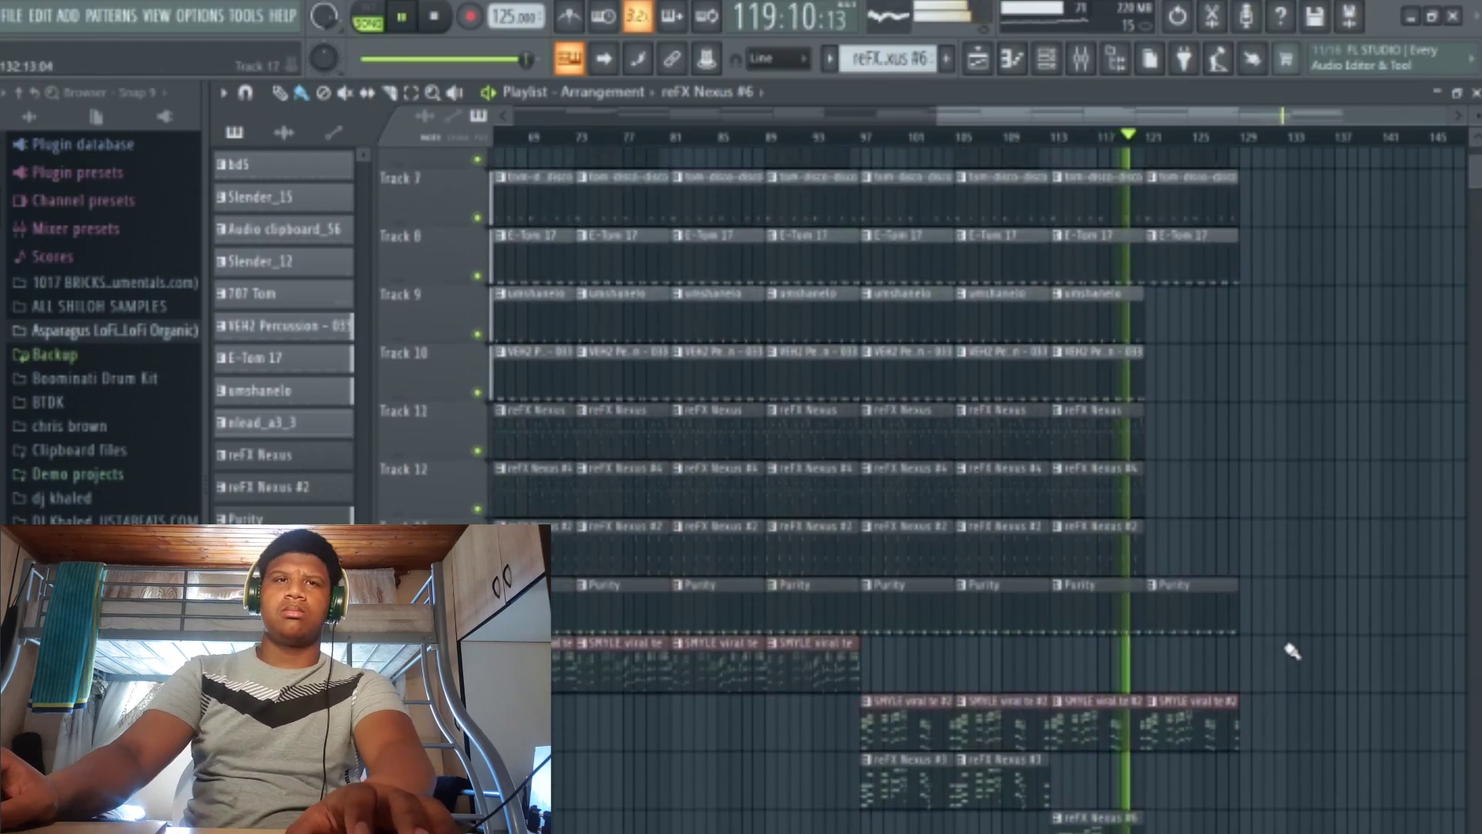
pyautogui.scroll(-2, 1292, 651)
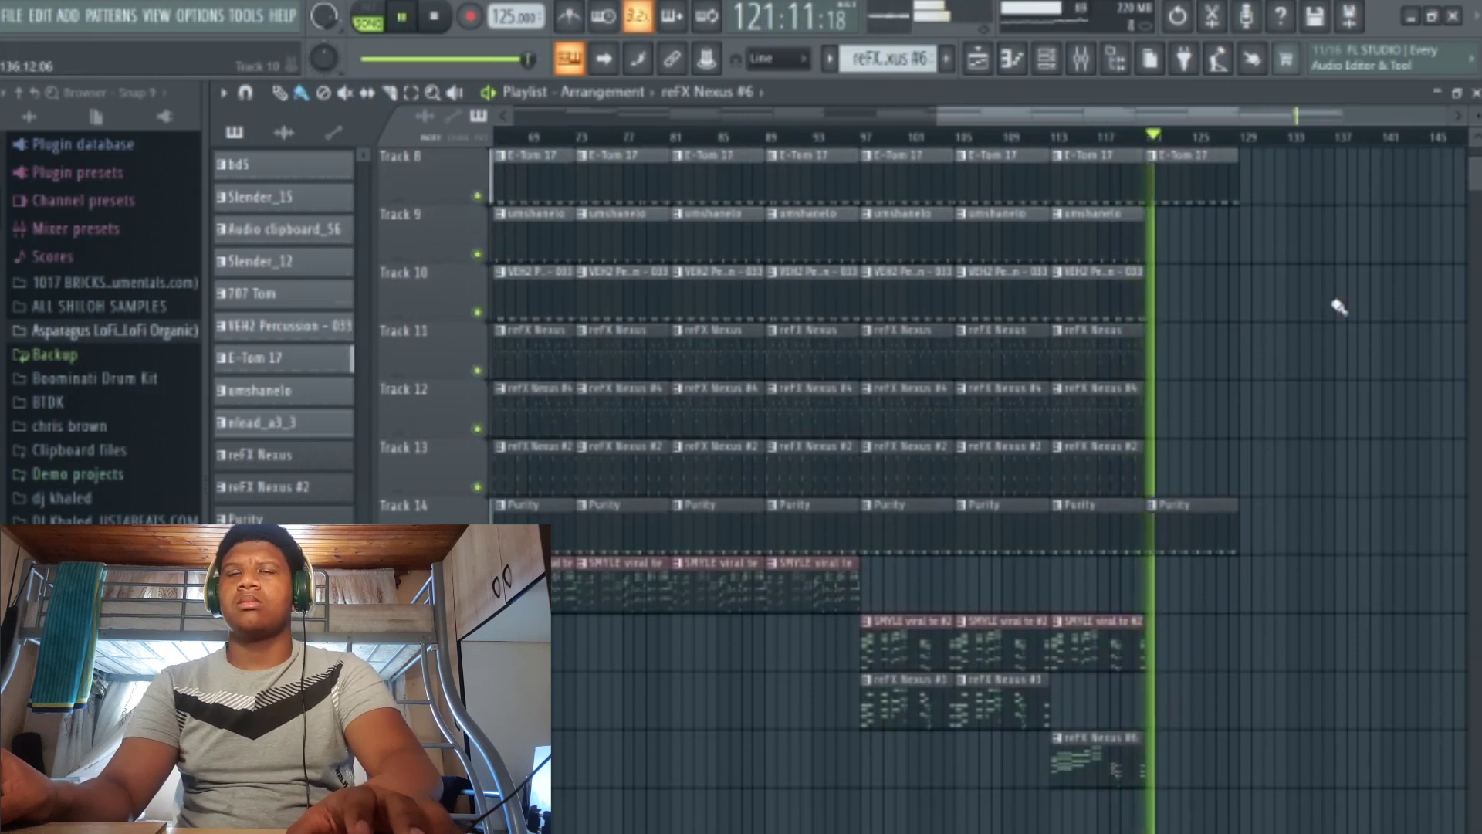
pyautogui.press('space')
pyautogui.scroll(1, 1270, 420)
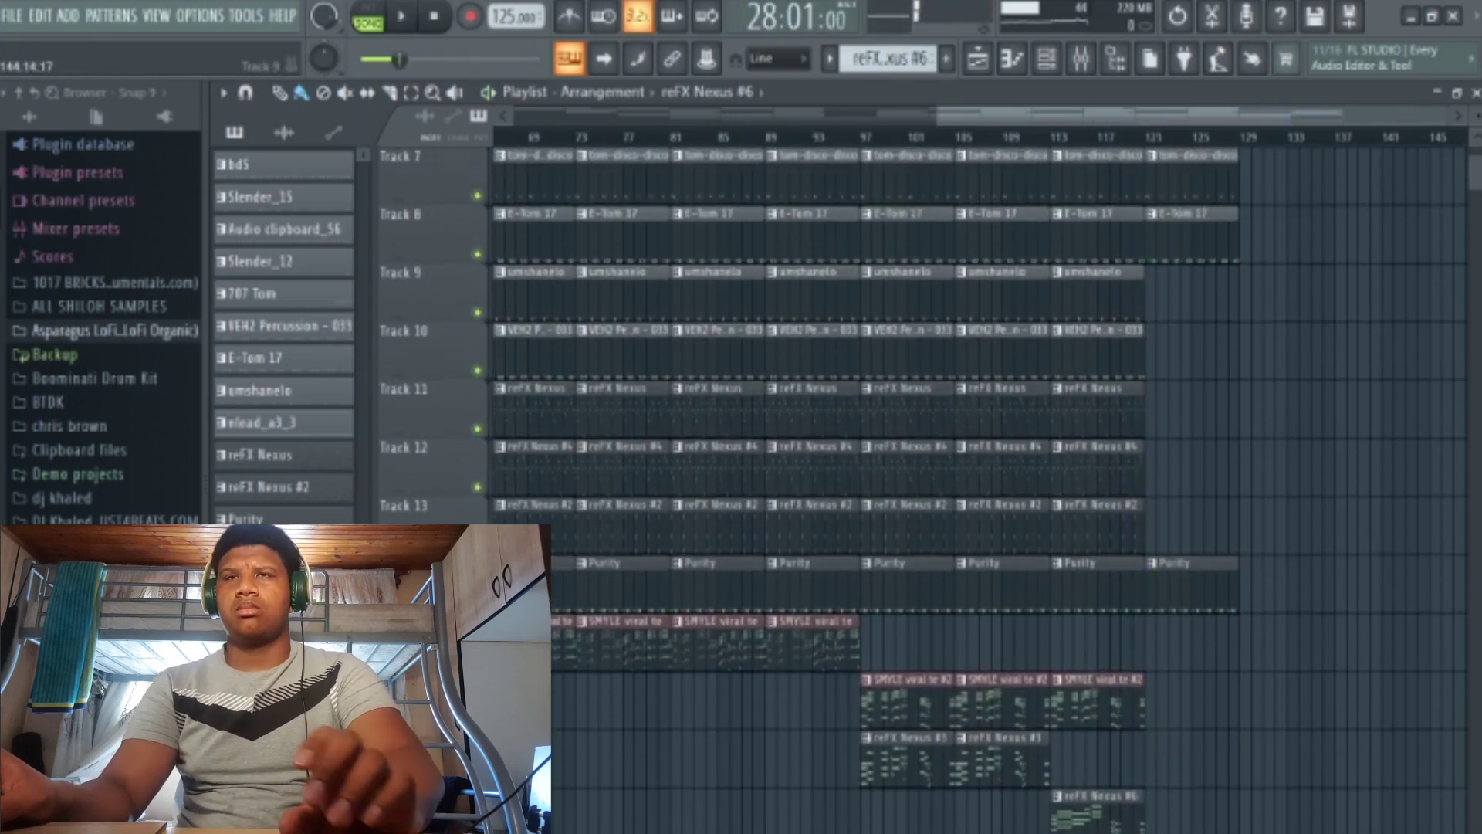
# Add a new GMS synth channel to the channel rack.
pyautogui.press('F6')
pyautogui.click(340, 702)
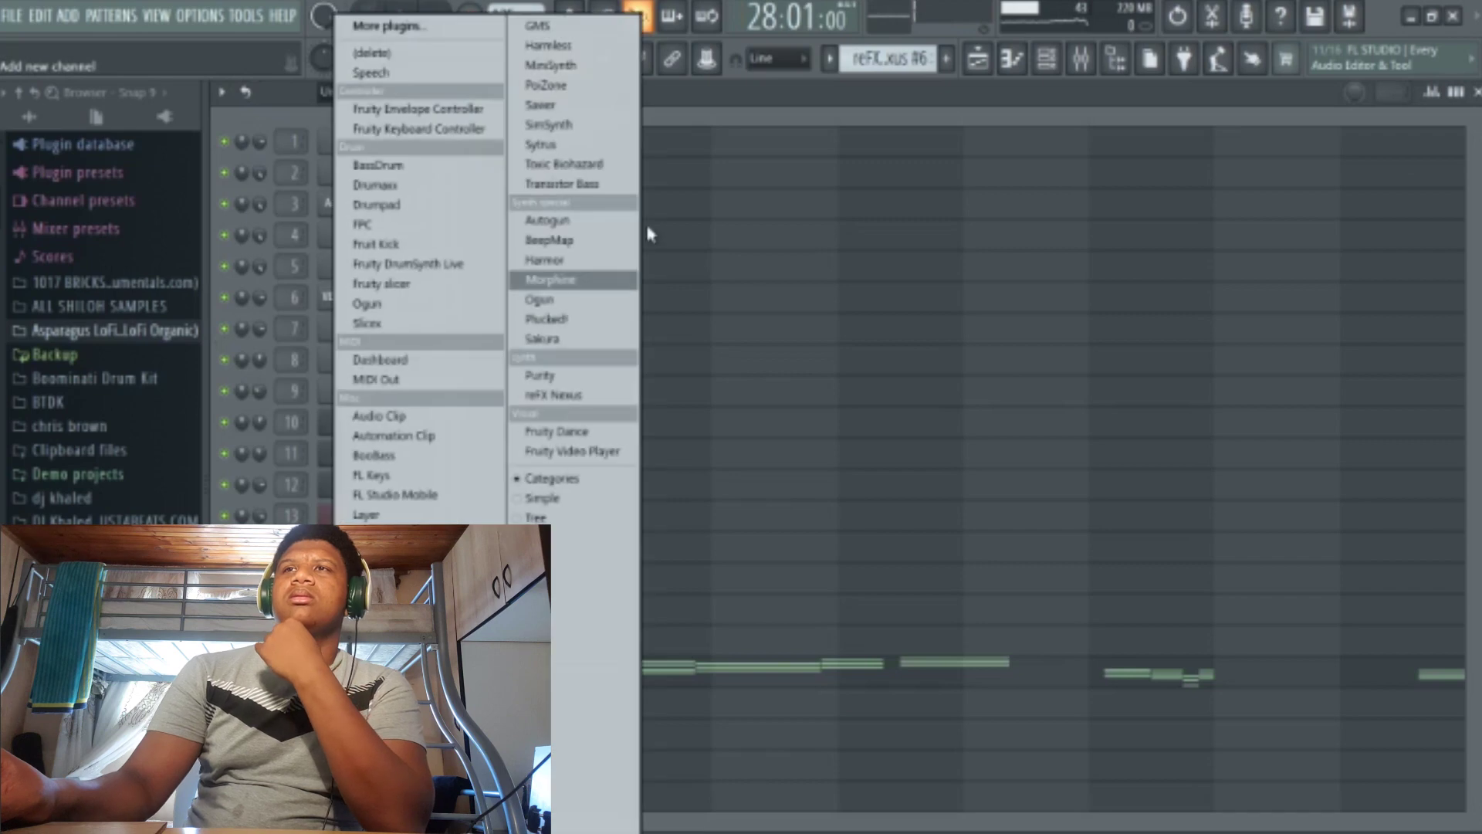
pyautogui.click(543, 31)
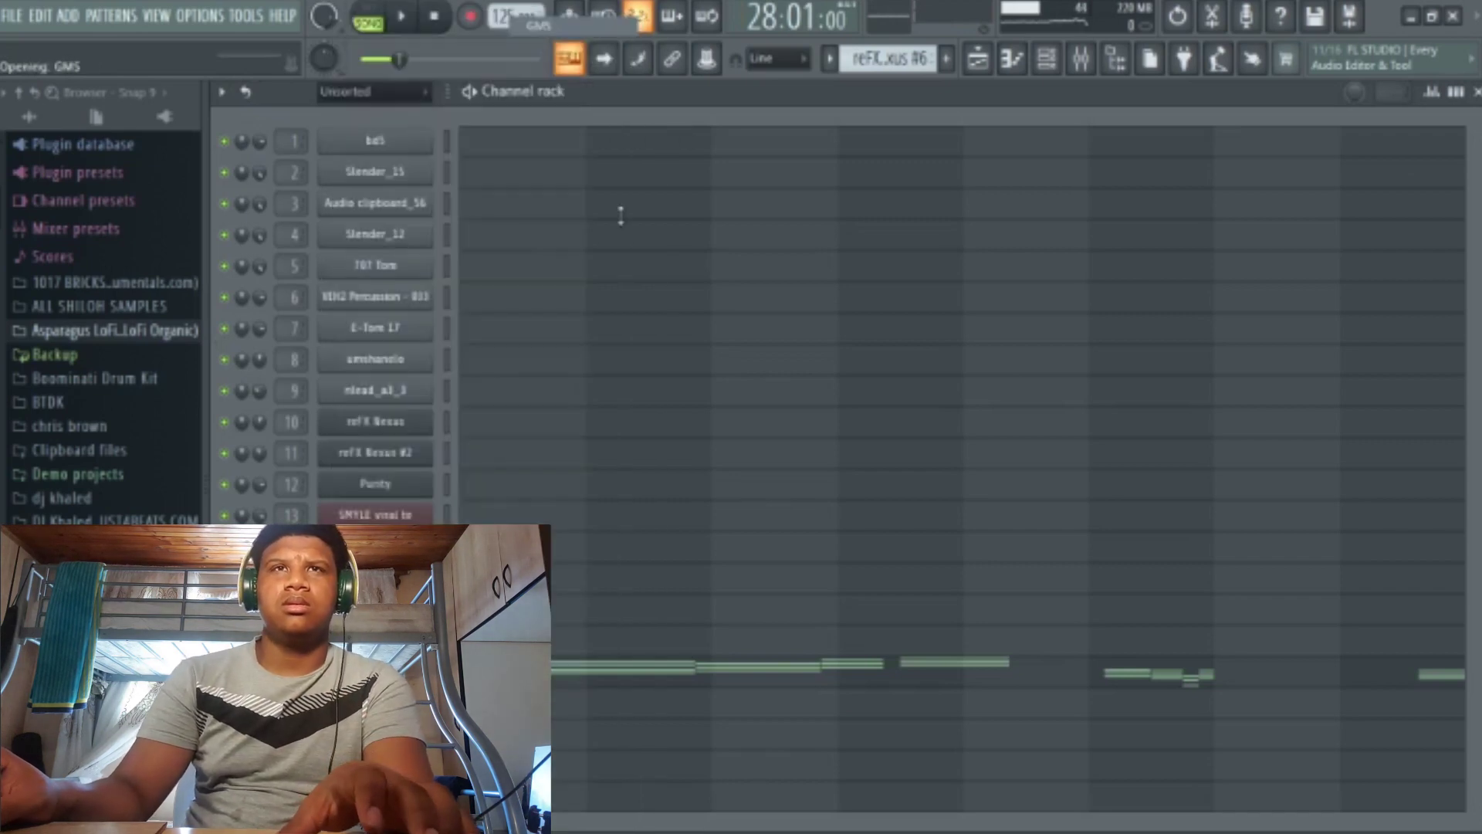
# Look at the Basses bank in the GMS presets library and close the library and the synth window.
pyautogui.moveTo(779, 216); pyautogui.dragTo(346, 78)
pyautogui.click(681, 469)
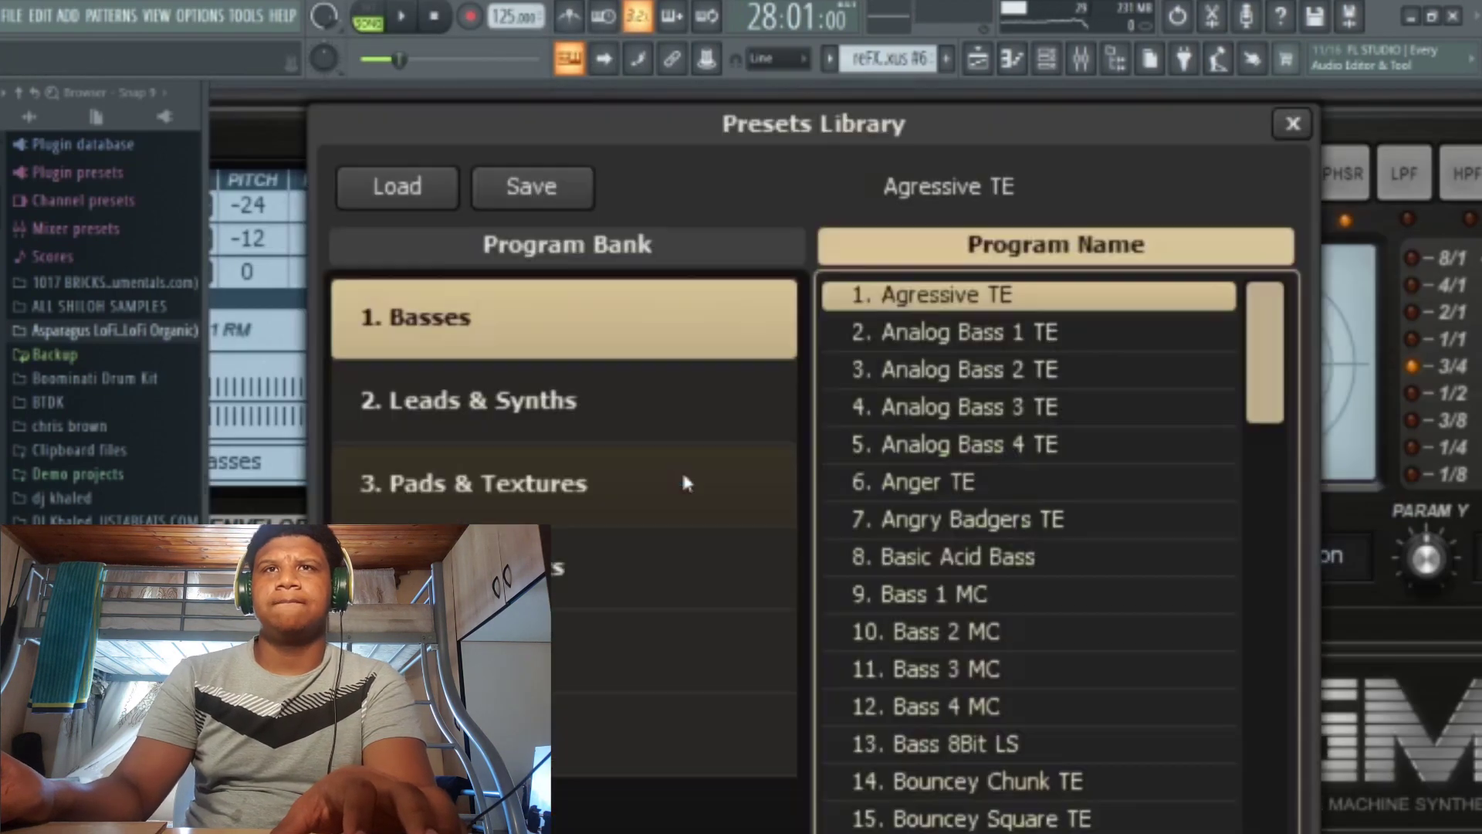
pyautogui.moveTo(1269, 329); pyautogui.dragTo(1294, 283)
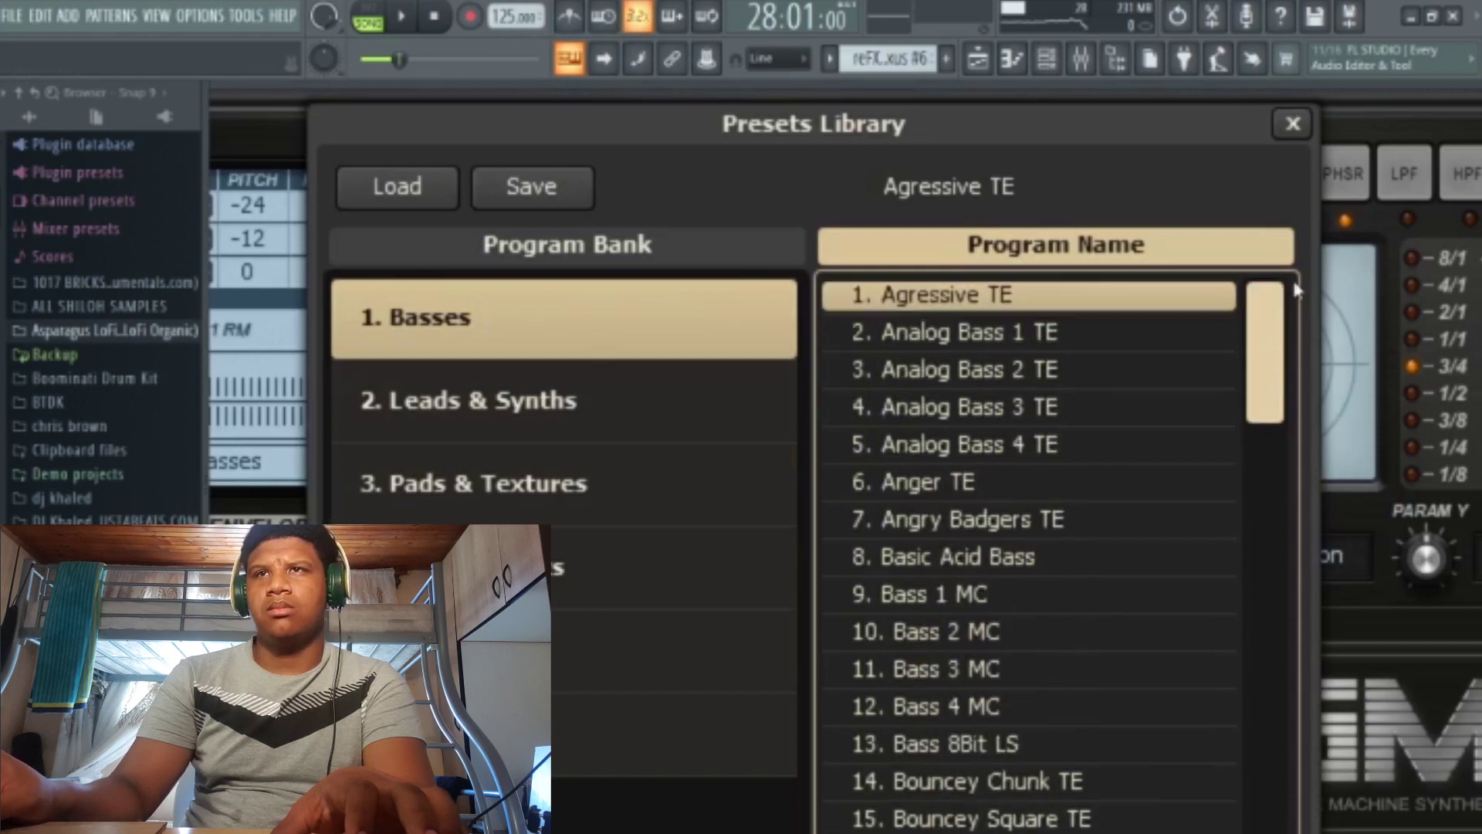
pyautogui.click(1290, 125)
pyautogui.moveTo(1308, 85); pyautogui.dragTo(715, 225)
pyautogui.moveTo(984, 222); pyautogui.dragTo(471, 372)
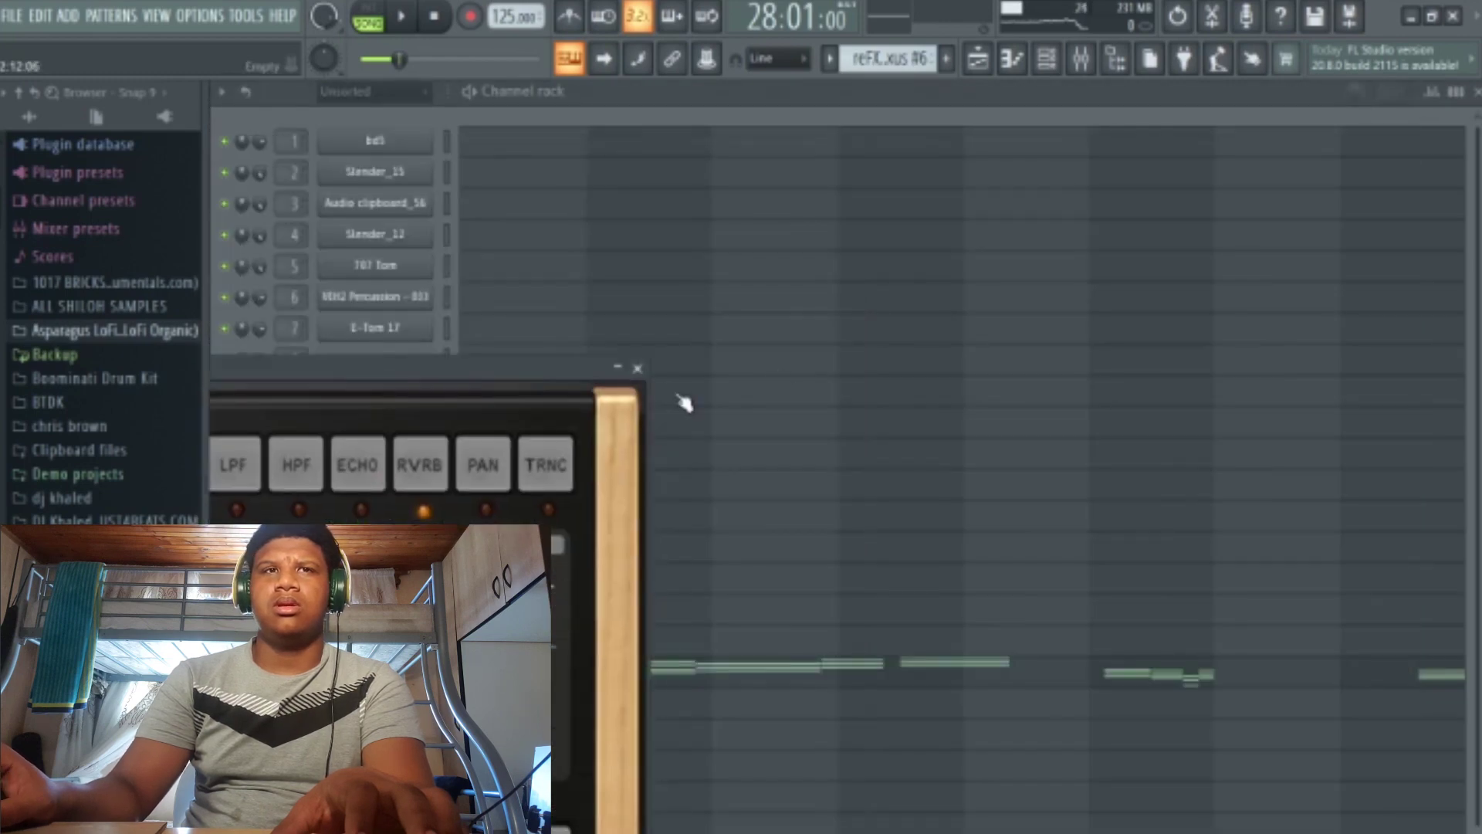
pyautogui.click(638, 369)
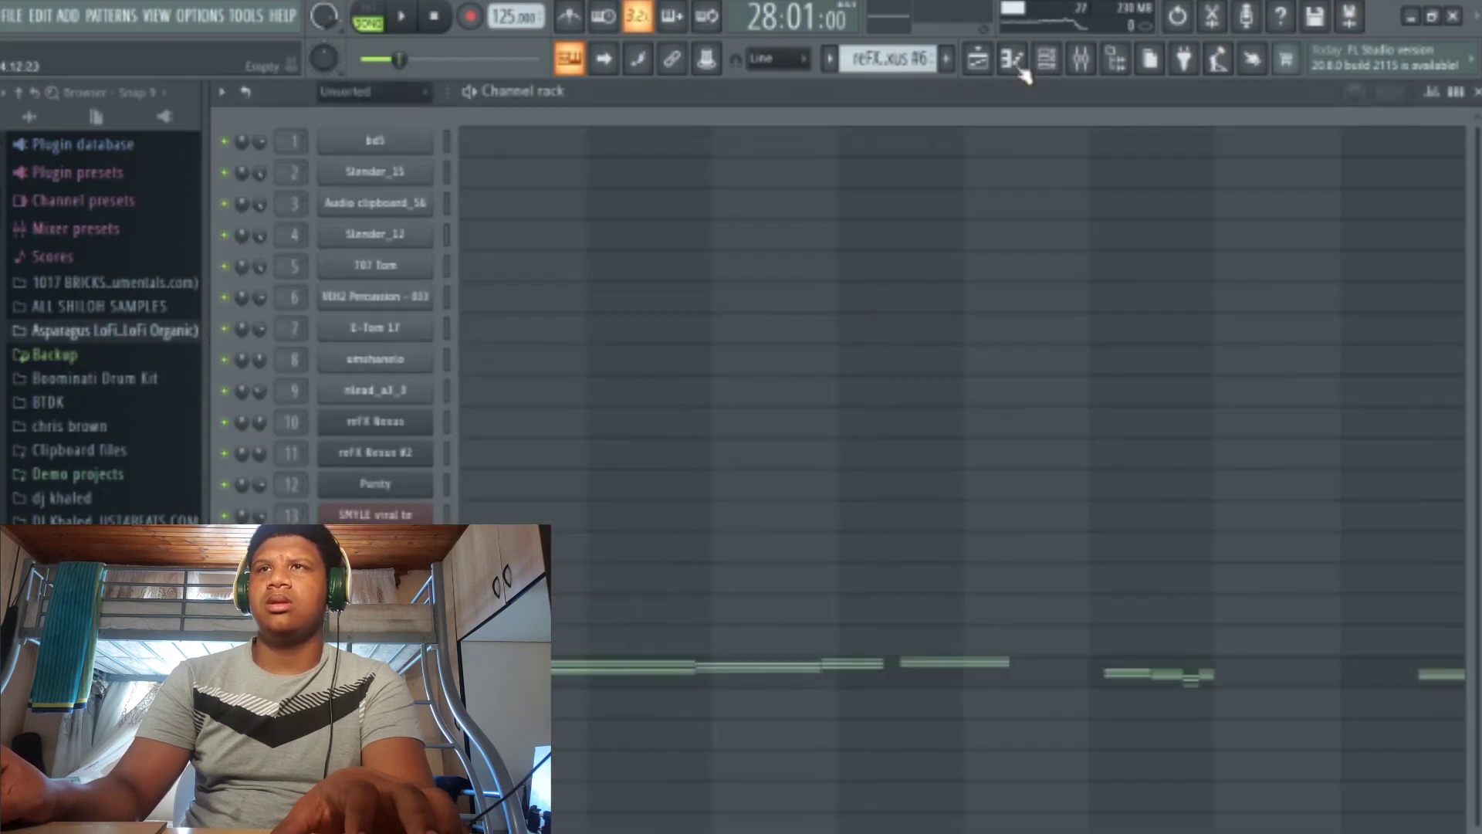
# Create a new pattern and draw a four-bar D4 note from bar 1 in the GMS piano roll.
pyautogui.click(947, 59)
pyautogui.press('F7')
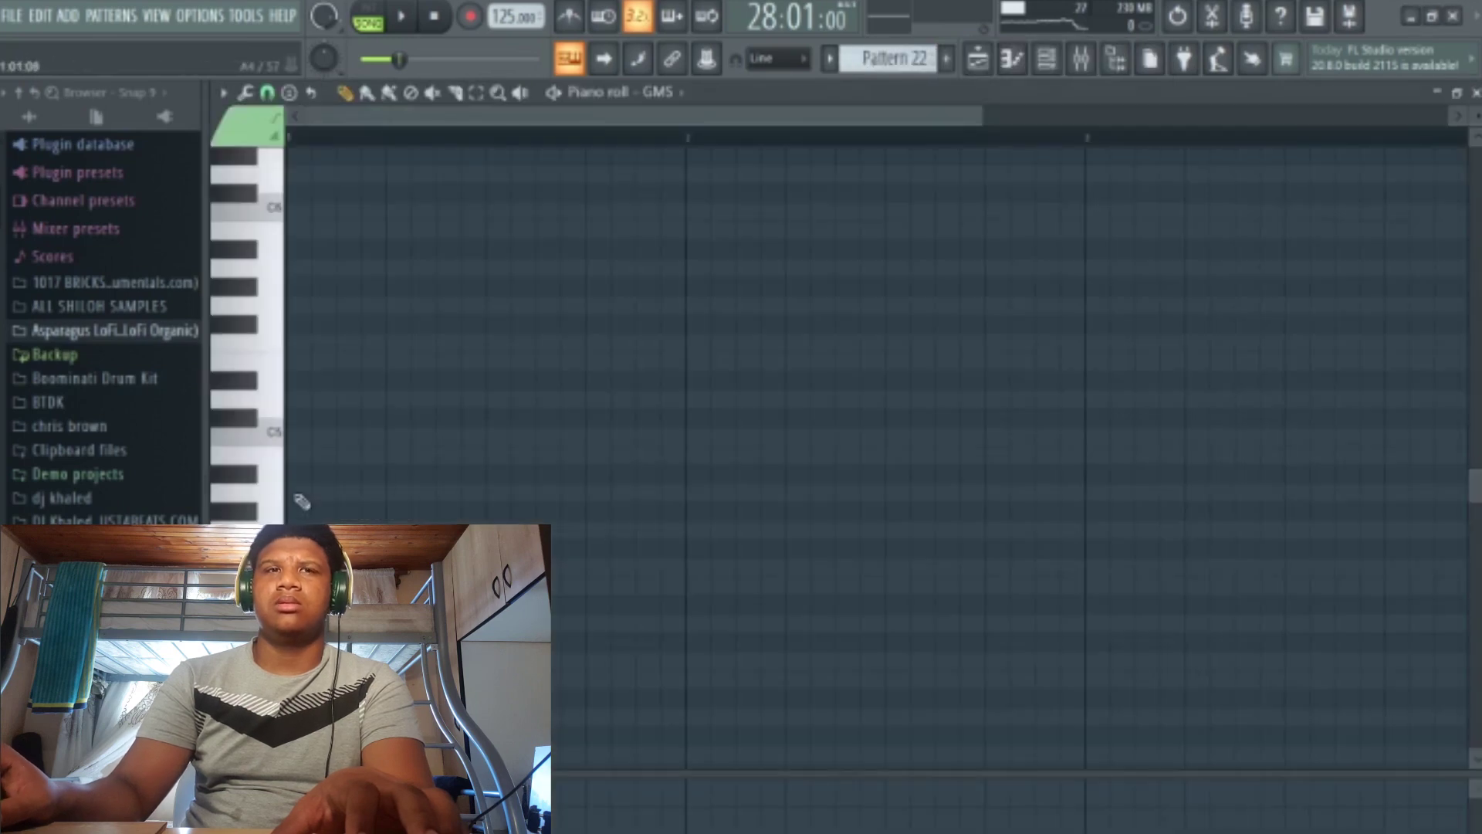
pyautogui.moveTo(985, 123); pyautogui.dragTo(1452, 123)
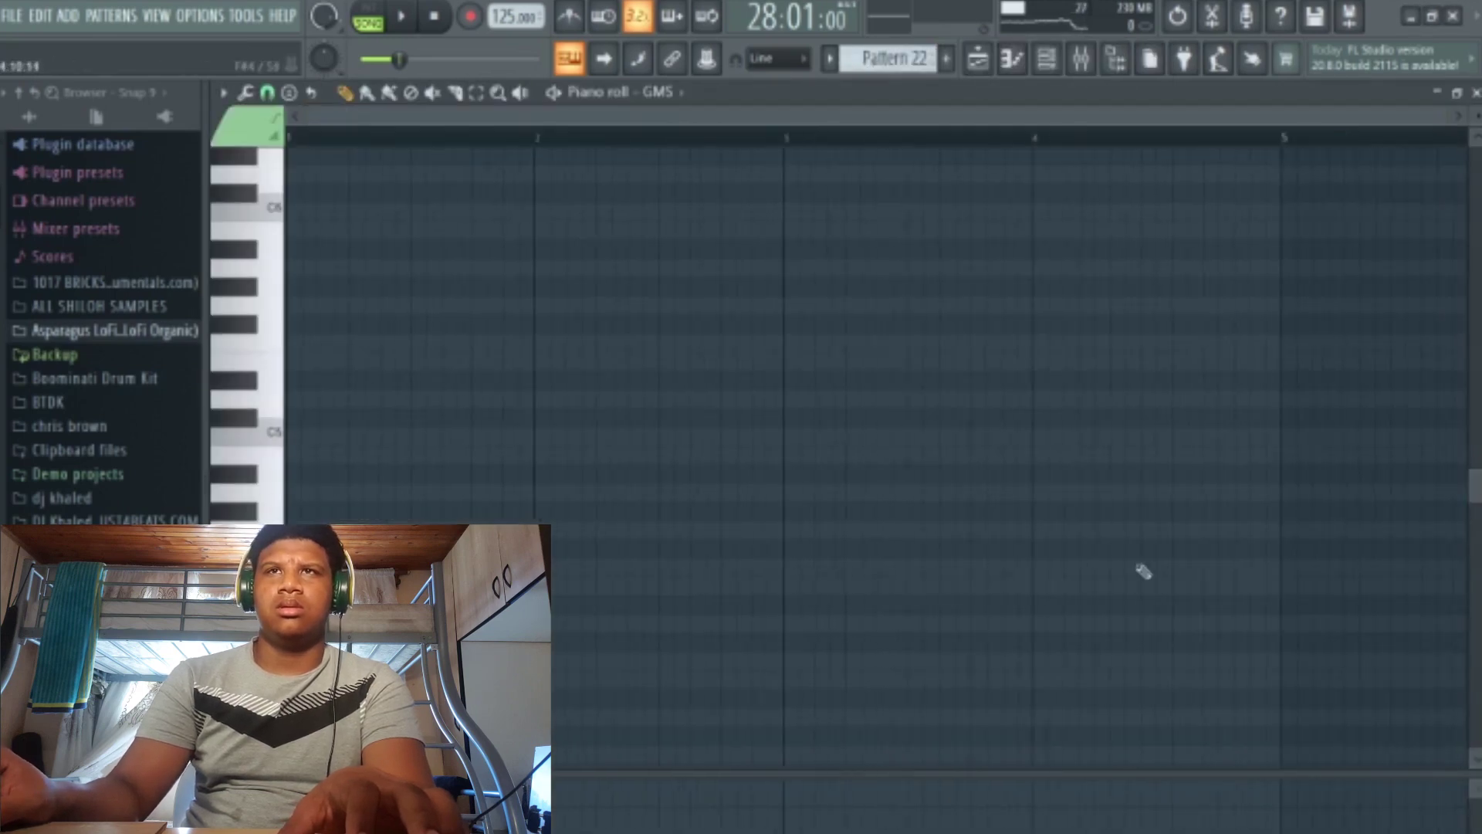
pyautogui.click(297, 623)
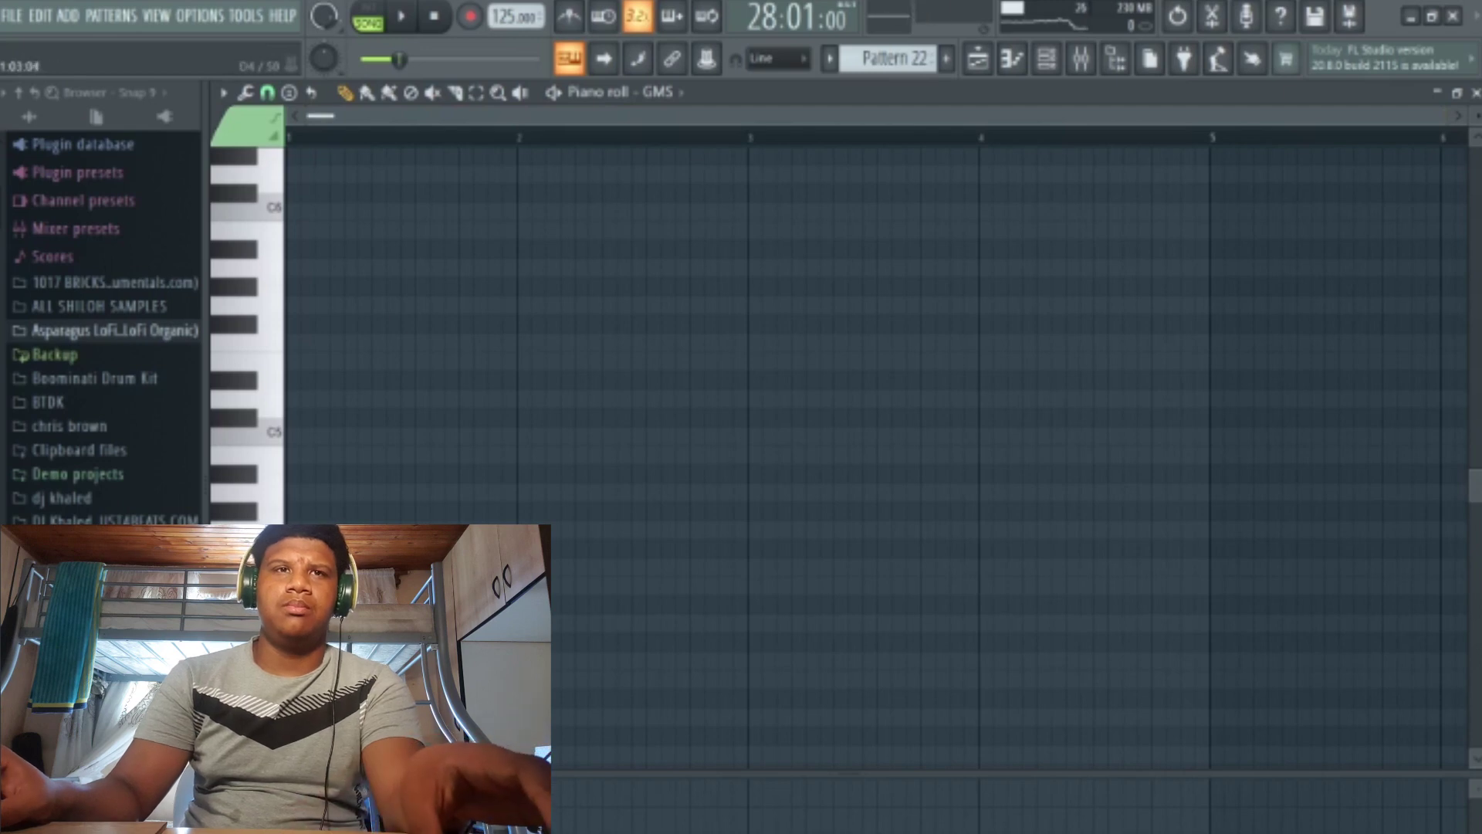
pyautogui.moveTo(328, 623)
pyautogui.mouseDown()
pyautogui.moveTo(1277, 637)
pyautogui.moveTo(1195, 638)
pyautogui.mouseUp()
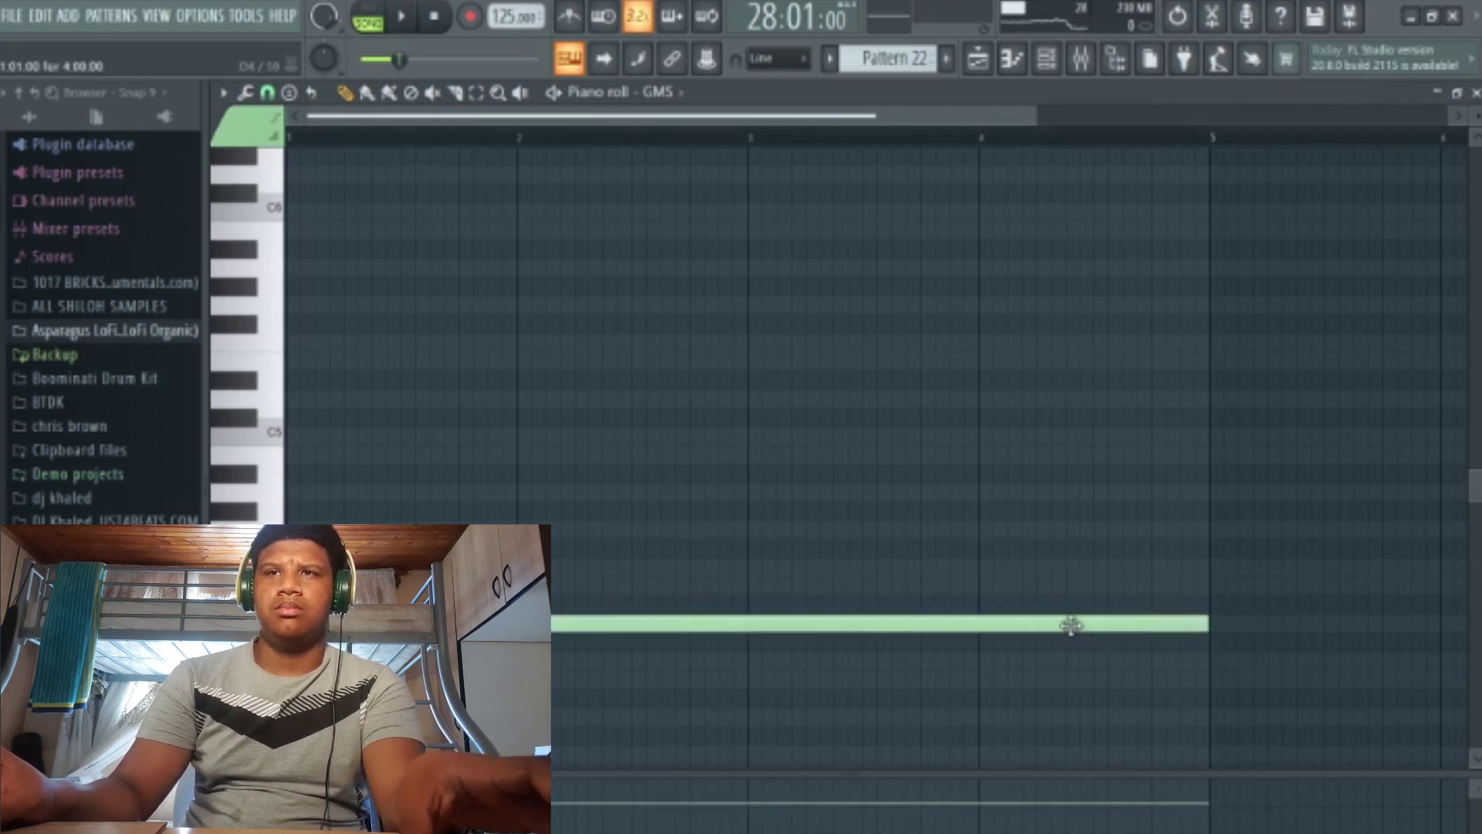
# Duplicate the four-bar D4 note one octave higher at D5 in the GMS piano roll and preview it.
pyautogui.moveTo(1071, 625); pyautogui.dragTo(996, 398)
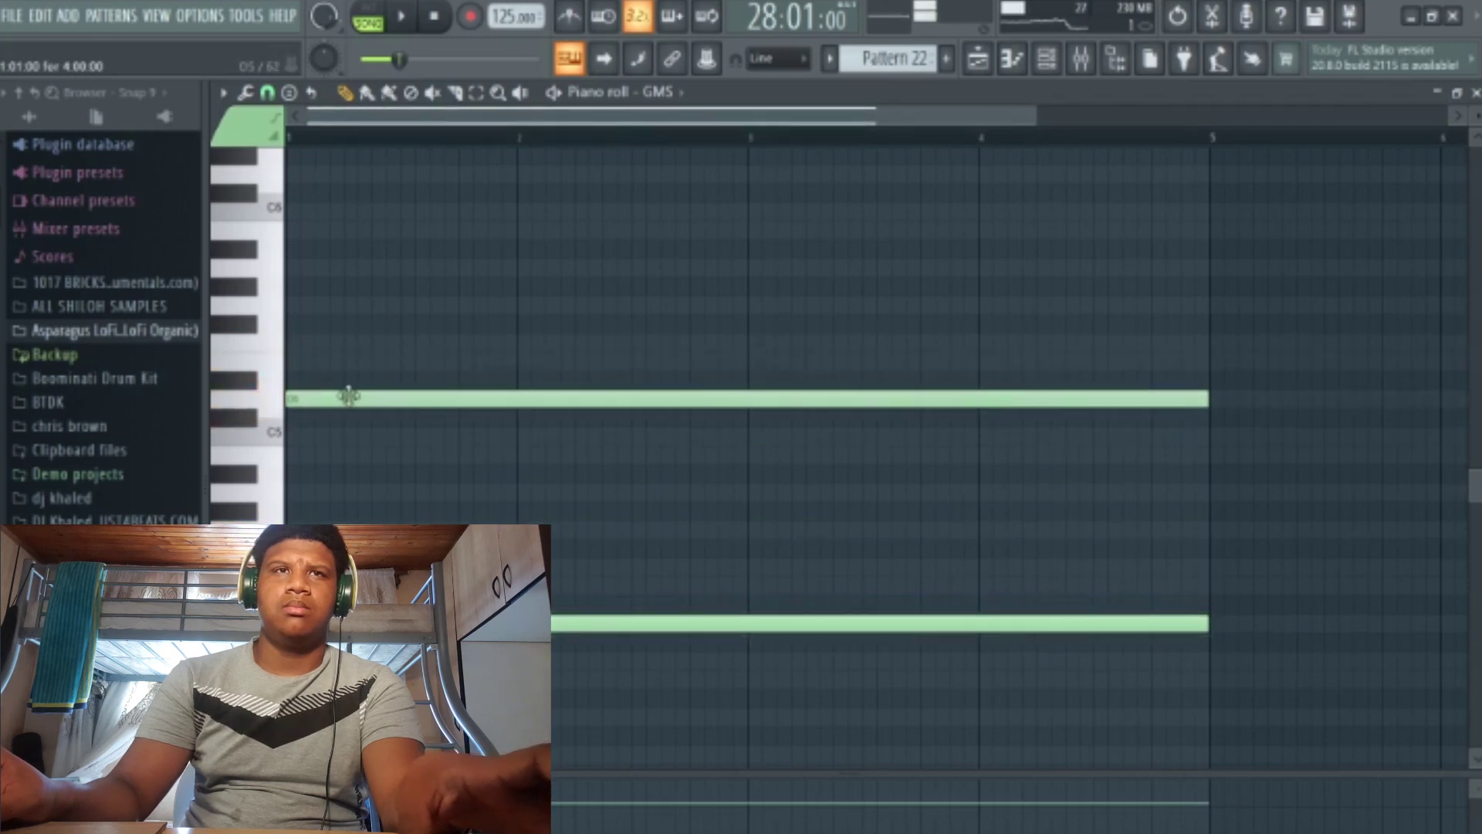
pyautogui.click(332, 382)
pyautogui.rightClick(358, 380)
pyautogui.doubleClick(344, 395)
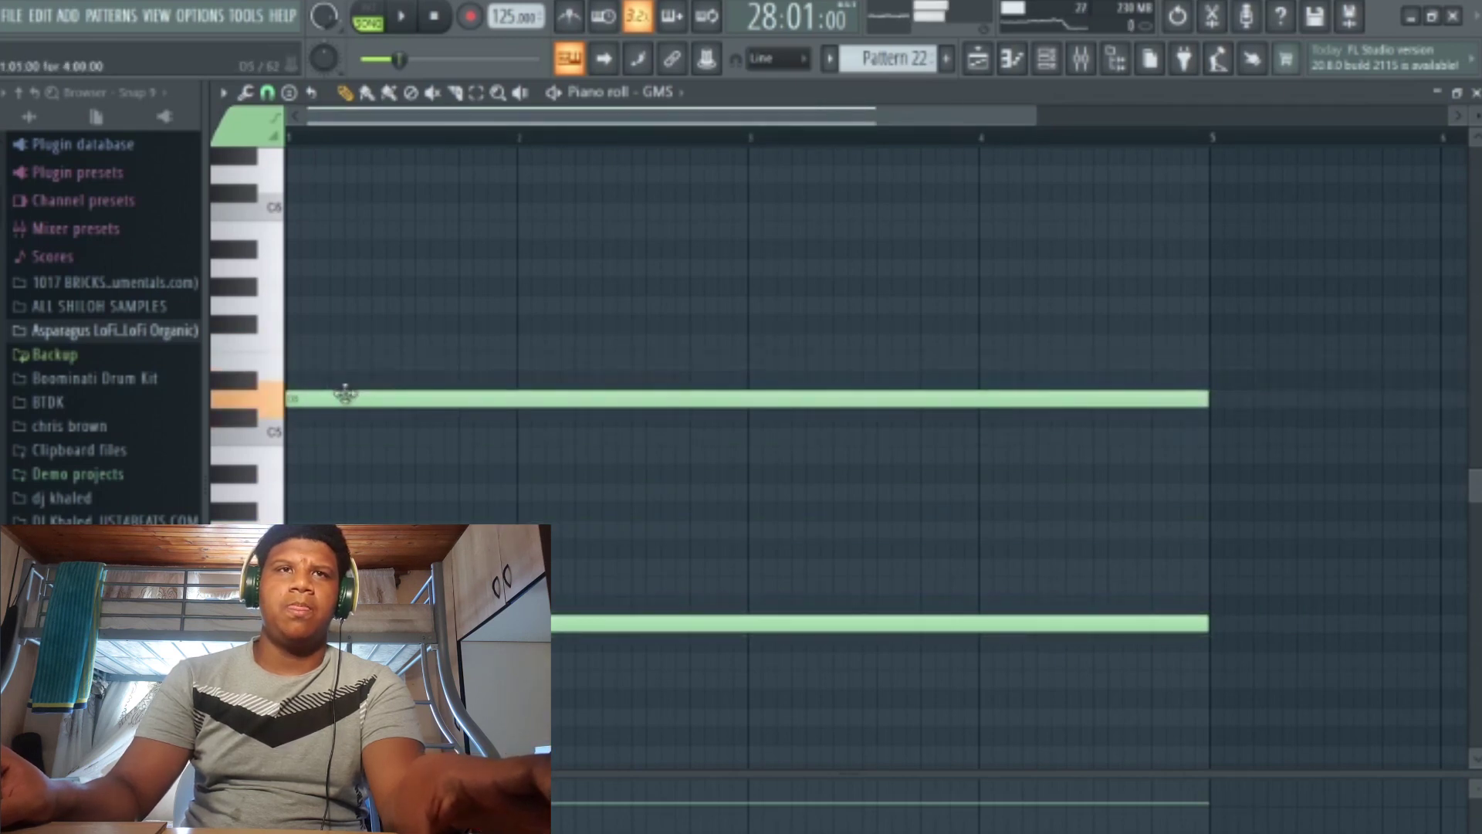
pyautogui.click(865, 569)
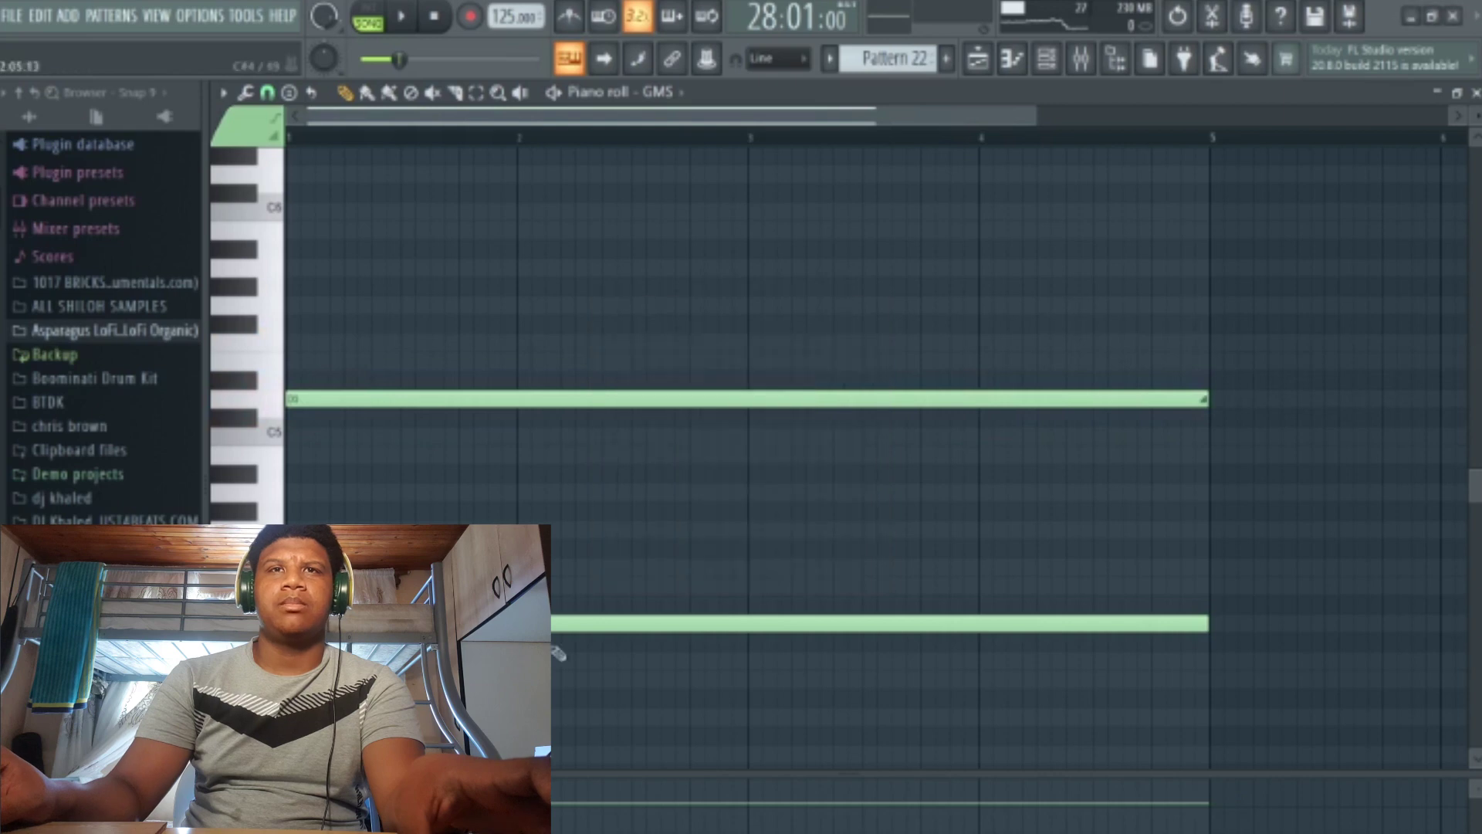
pyautogui.scroll(-4, 1317, 267)
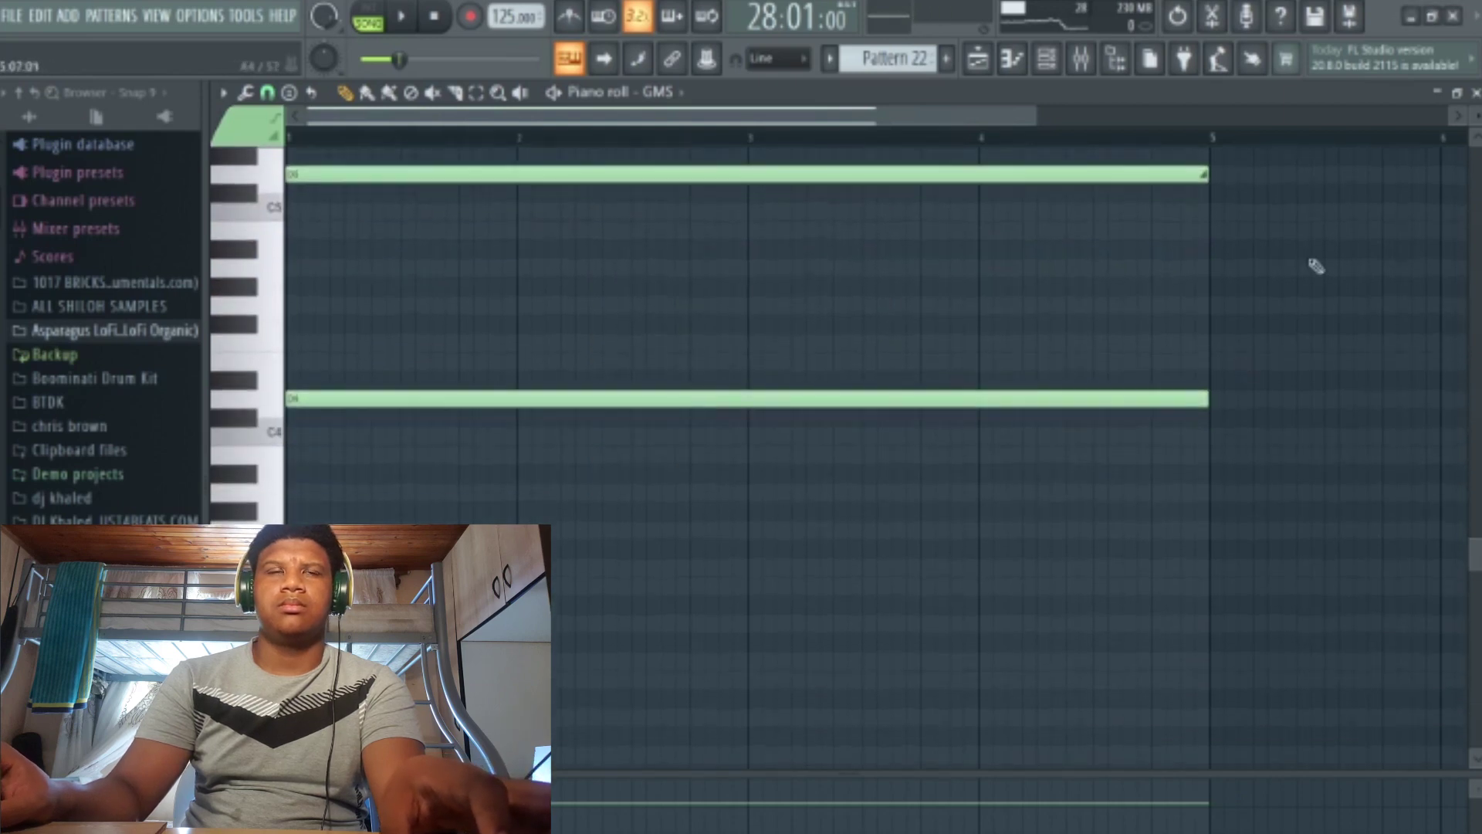
# Place Pattern 22 on Track 19 at bar 121 in the playlist and reopen it in the piano roll.
pyautogui.click(1042, 69)
pyautogui.scroll(-6, 1258, 695)
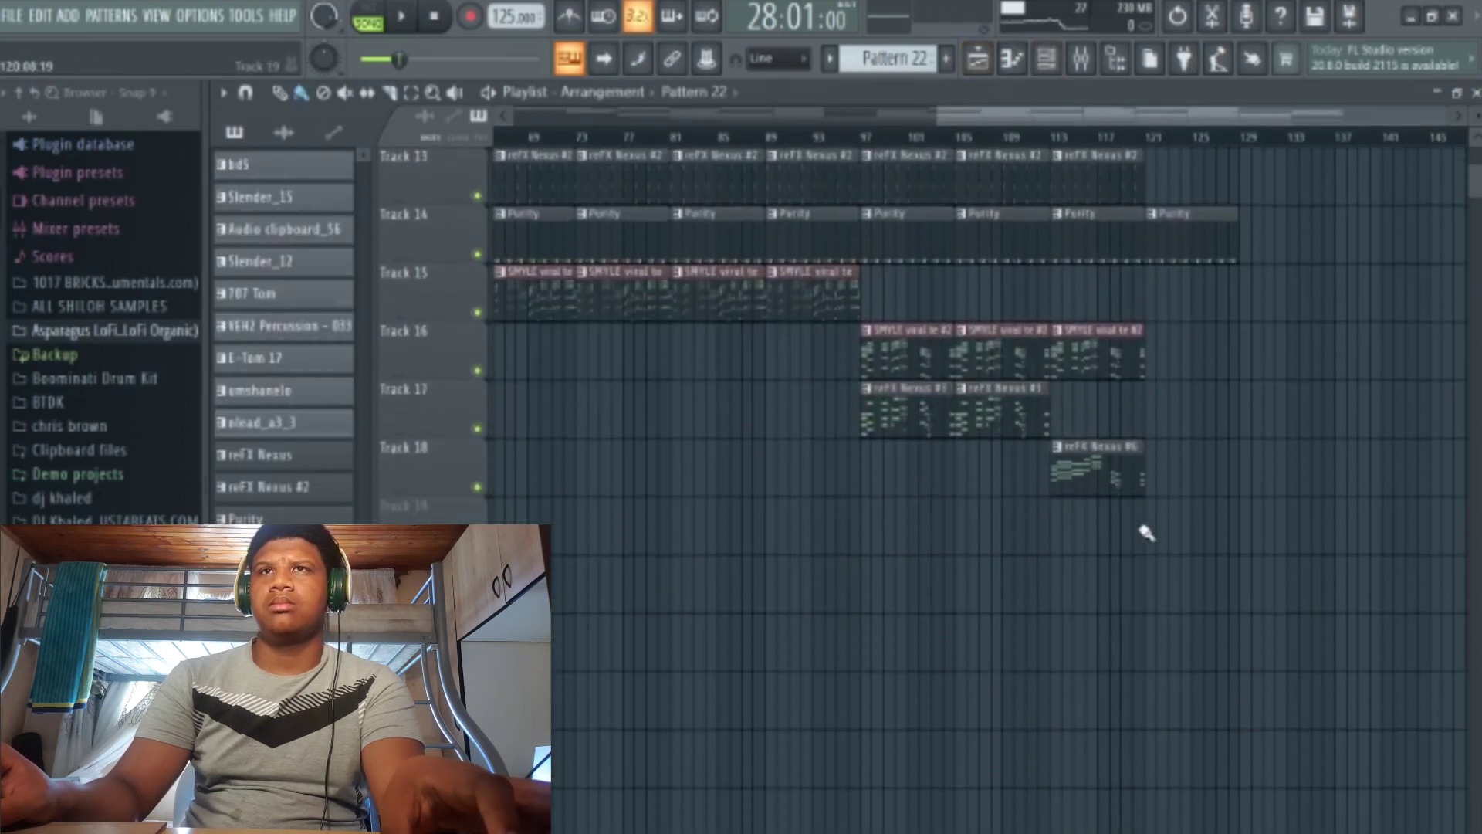
pyautogui.doubleClick(1185, 535)
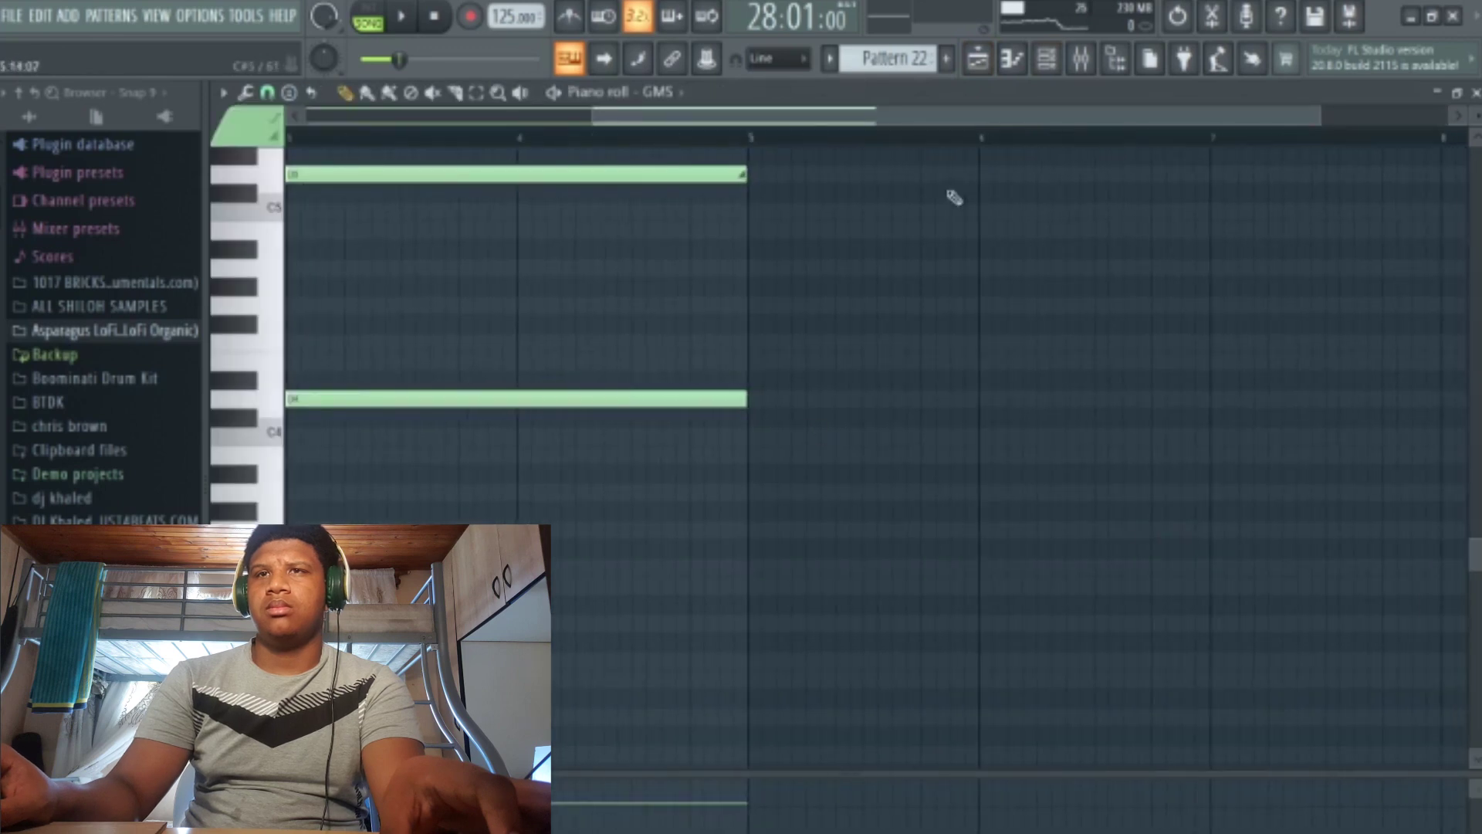
# Select both GMS notes and lengthen them to eight bars, ending at bar 9.
pyautogui.moveTo(1045, 122); pyautogui.dragTo(760, 122)
pyautogui.moveTo(1037, 119); pyautogui.dragTo(1450, 120)
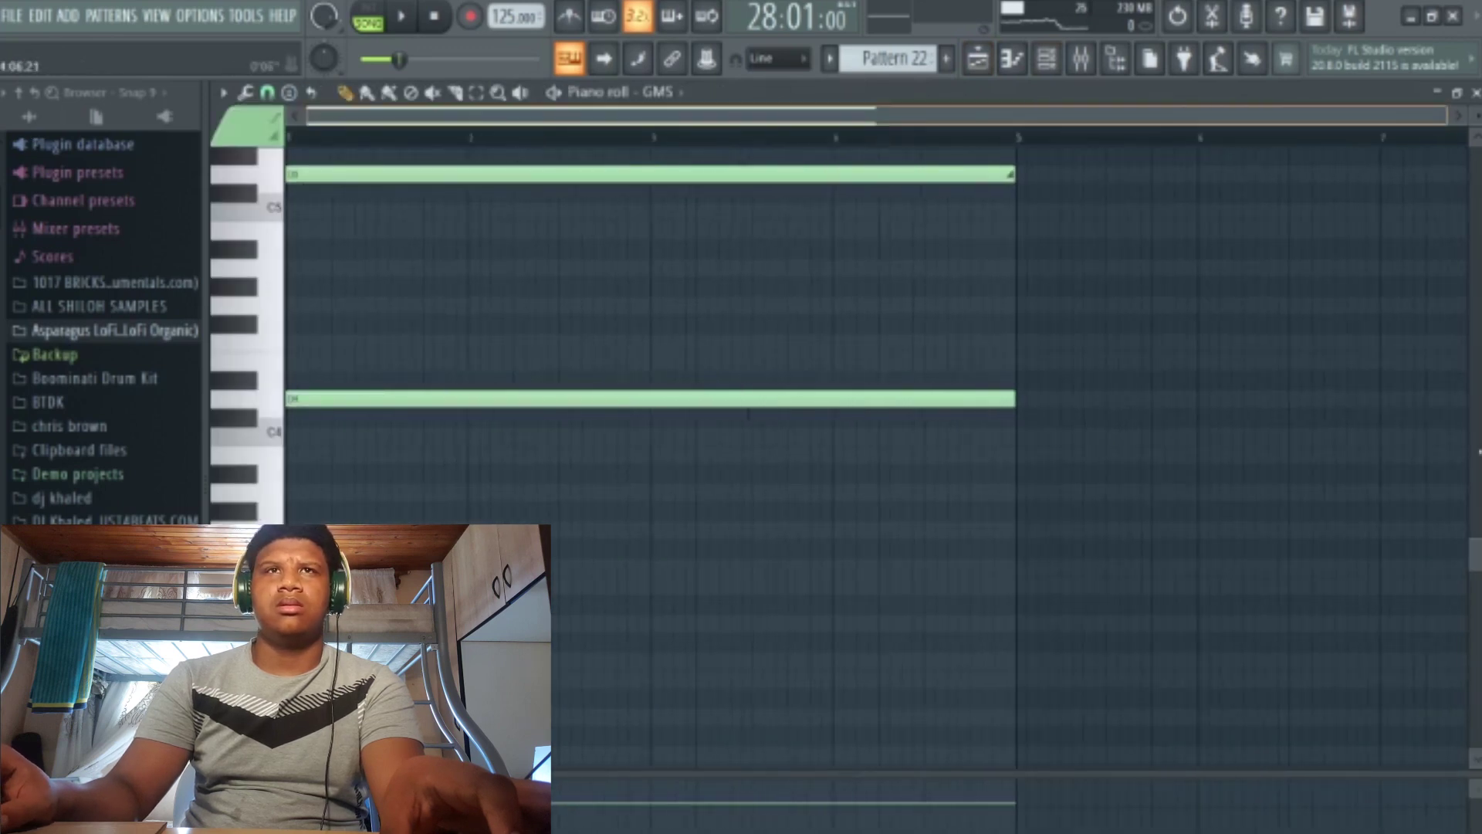
pyautogui.hotkey('ctrl', 'a')
pyautogui.scroll(1, 783, 510)
pyautogui.moveTo(855, 243); pyautogui.dragTo(1426, 288)
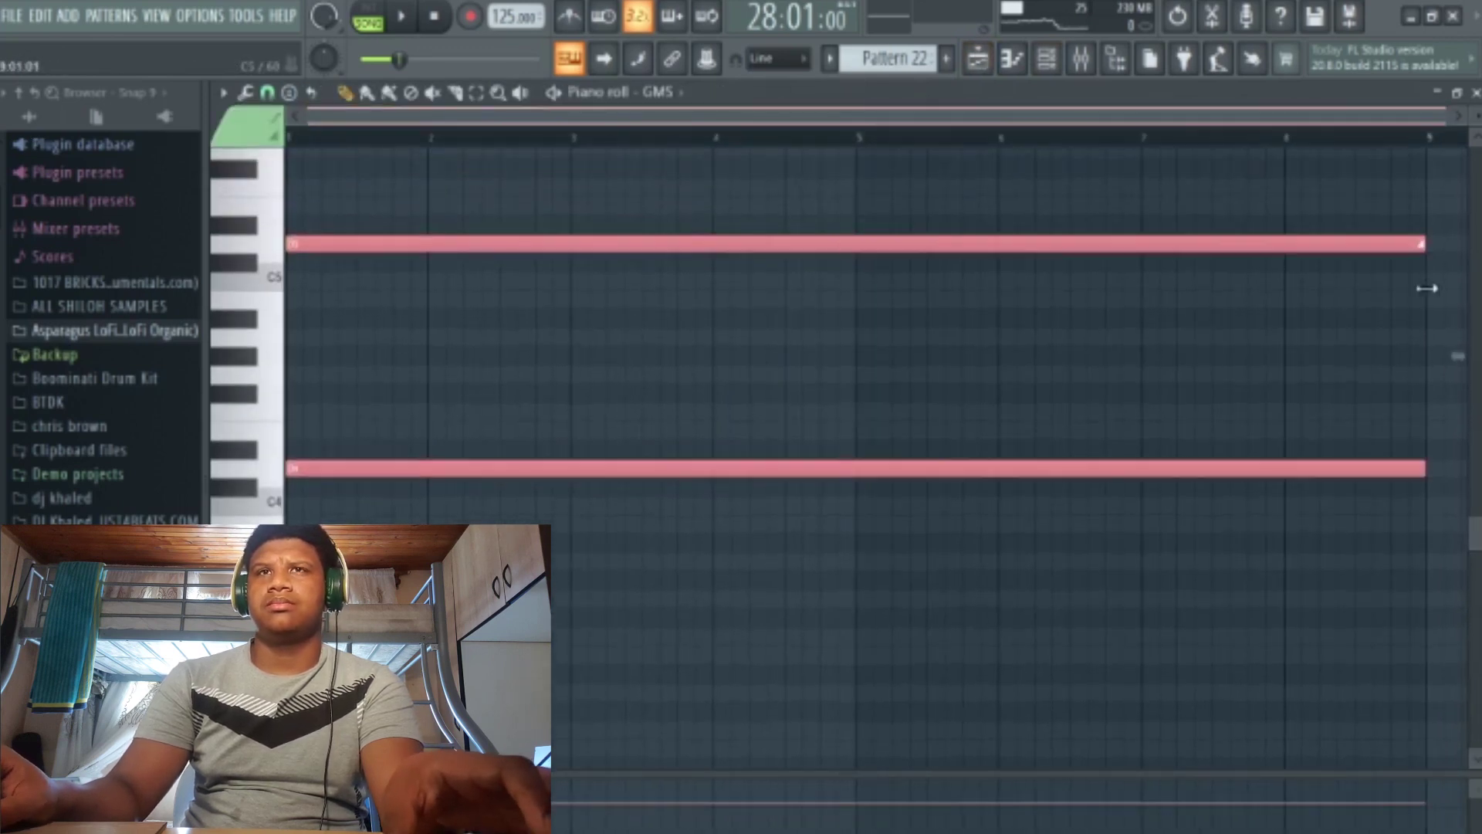
# Play the song from bar 119 and add a seven-bar VEH2 Percussion - 033 clip on Track 10 starting at bar 122.
pyautogui.press('space')
pyautogui.click(1475, 92)
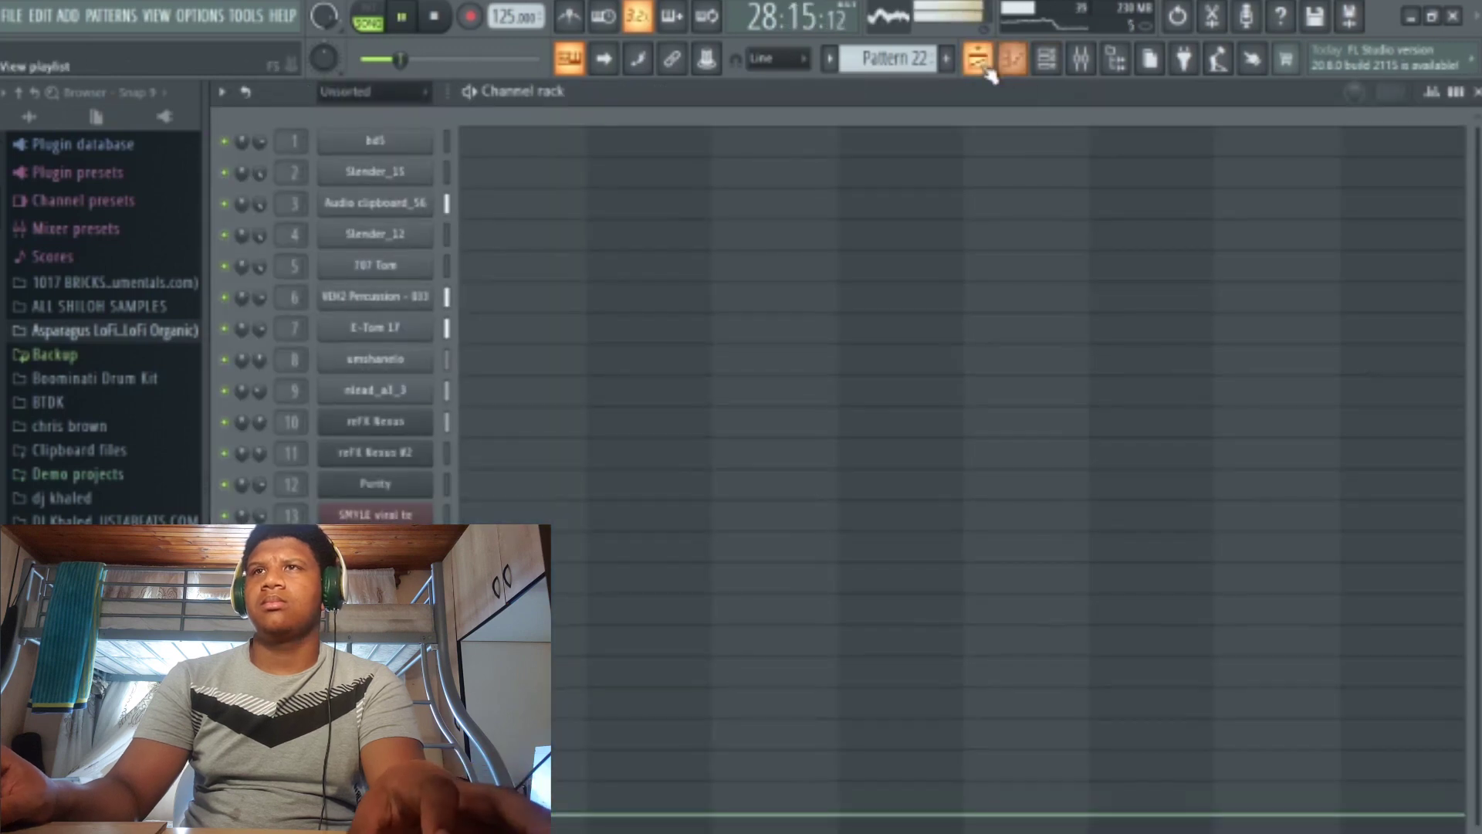
pyautogui.click(979, 58)
pyautogui.click(1123, 137)
pyautogui.scroll(6, 1274, 523)
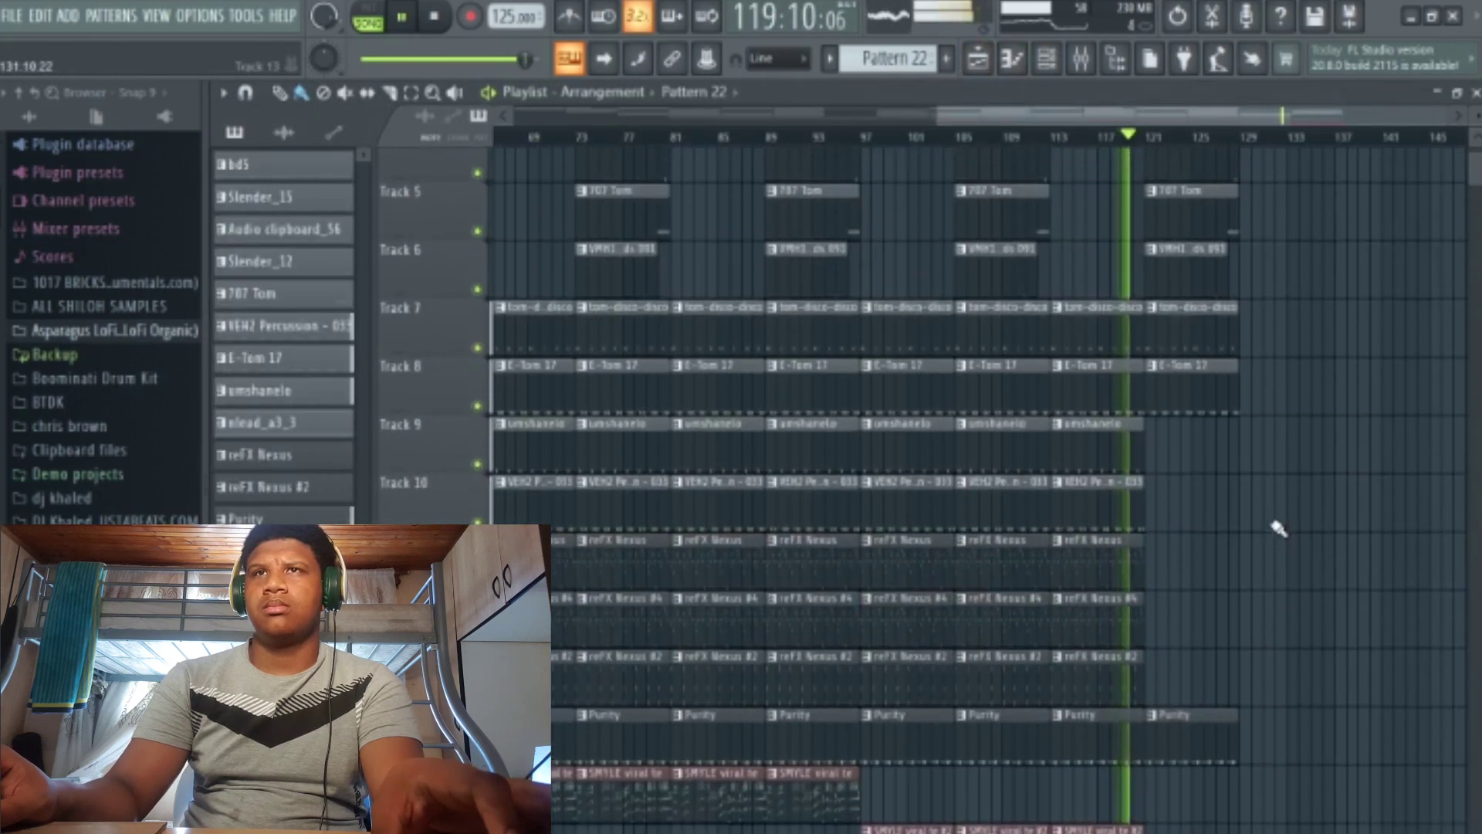
pyautogui.scroll(-2, 1312, 595)
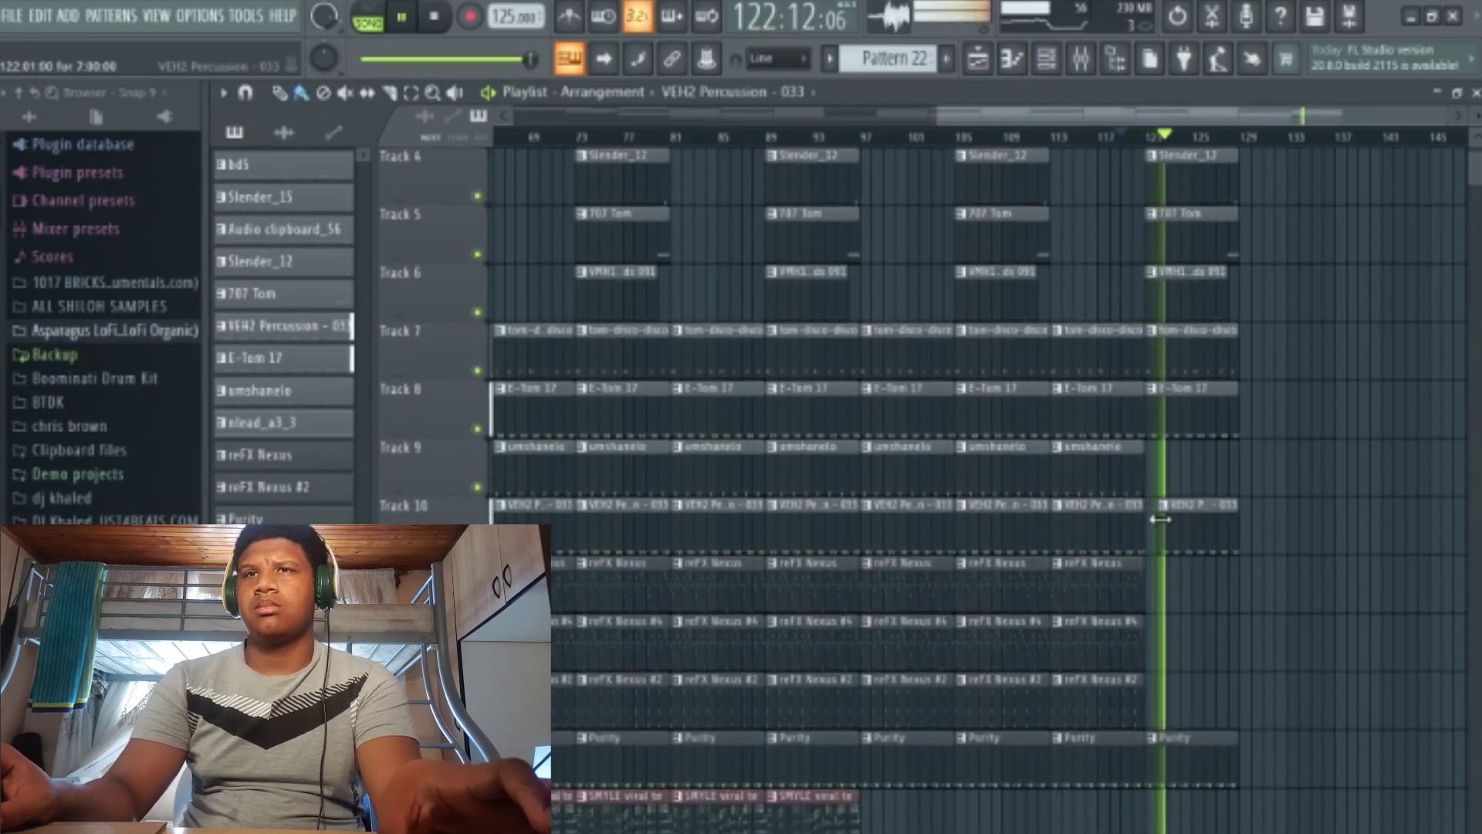
pyautogui.scroll(2, 1295, 657)
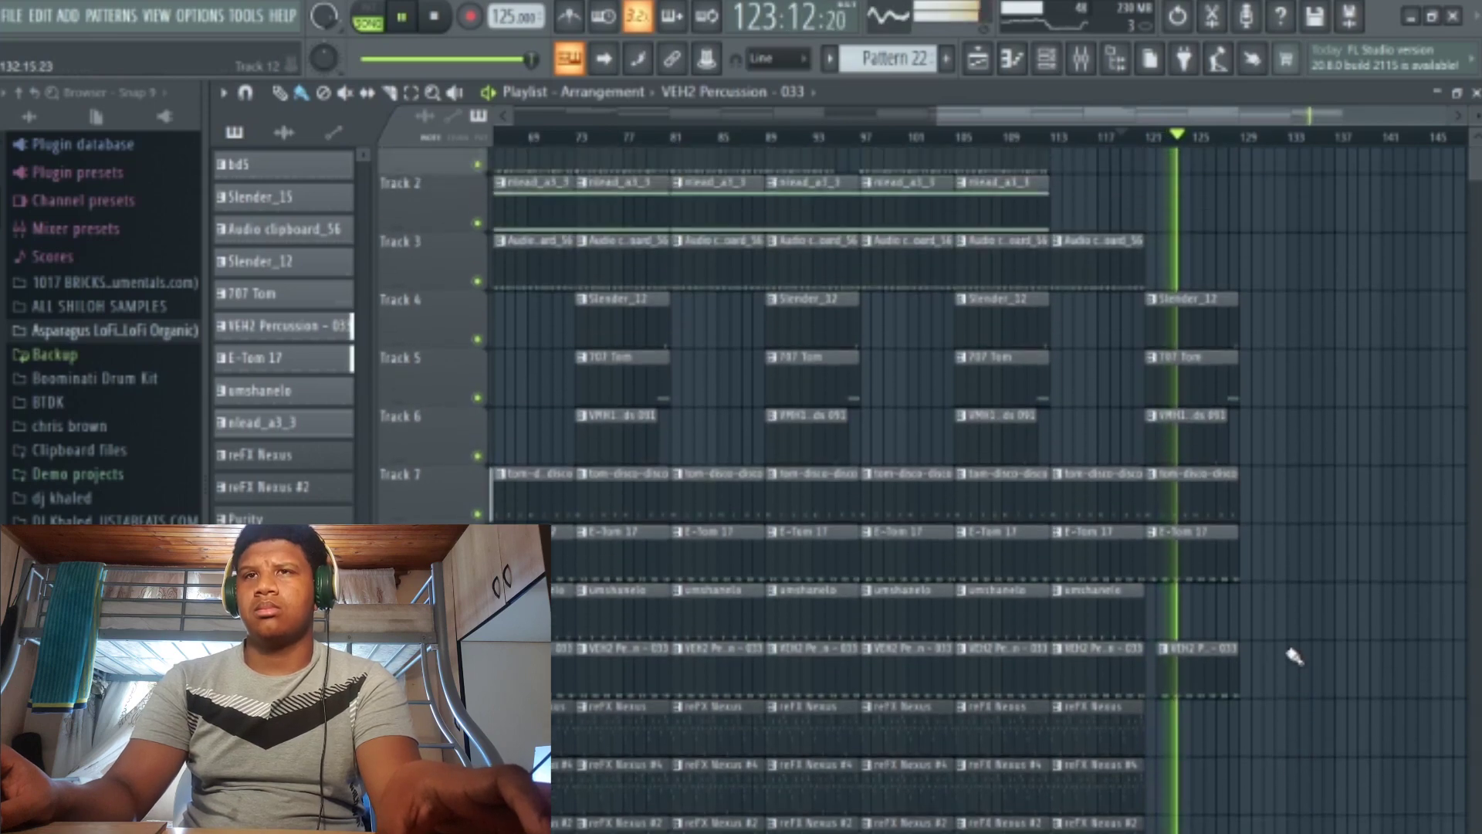
pyautogui.scroll(-5, 1312, 639)
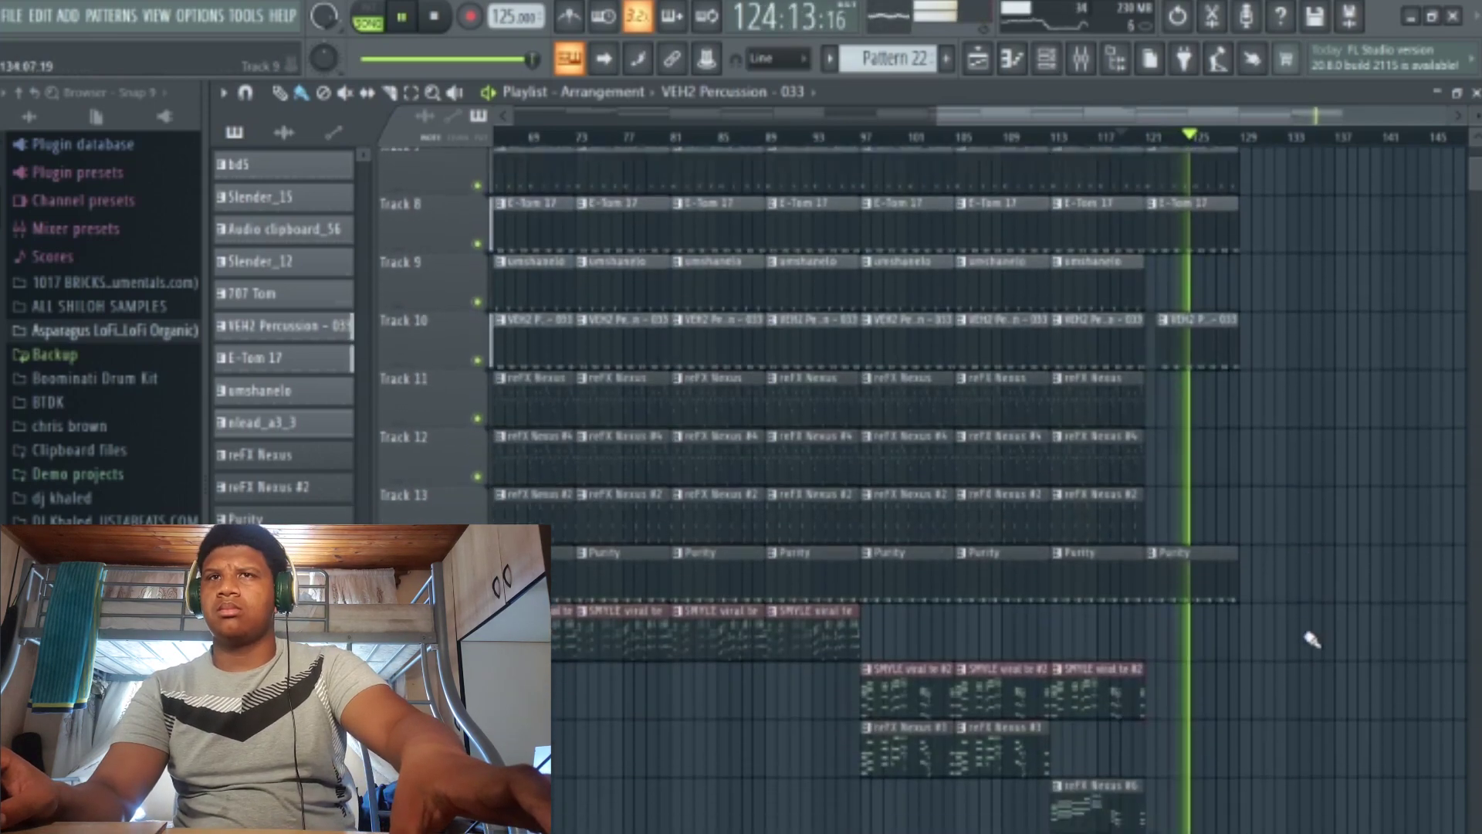
# Copy the clips of bars 97 to 112 on all tracks to bar 129 and stop playback.
pyautogui.moveTo(877, 786); pyautogui.dragTo(1013, 59)
pyautogui.moveTo(894, 170); pyautogui.dragTo(1273, 185)
pyautogui.scroll(-5, 1364, 450)
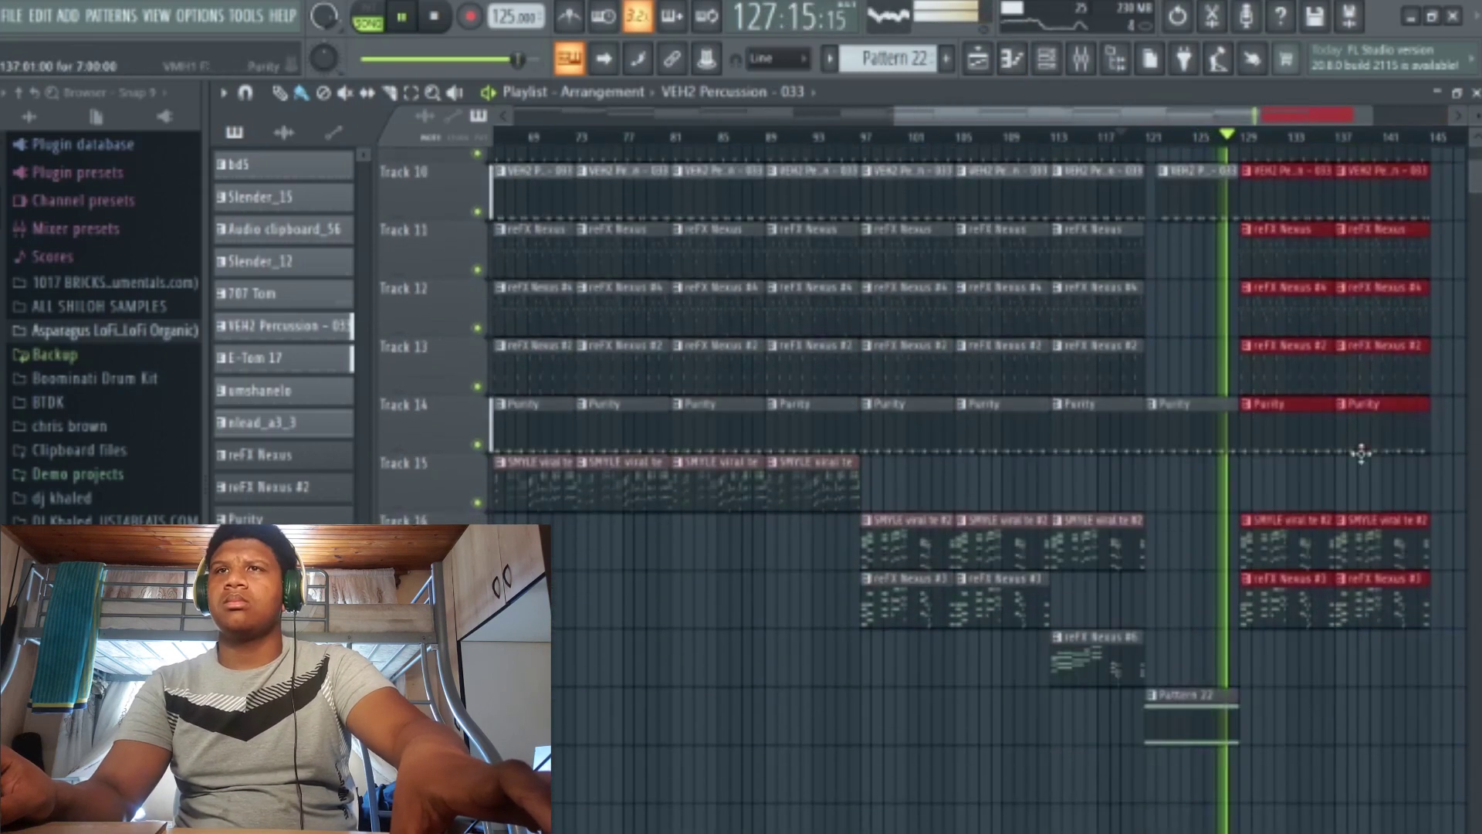
pyautogui.rightClick(1352, 642)
pyautogui.press('space')
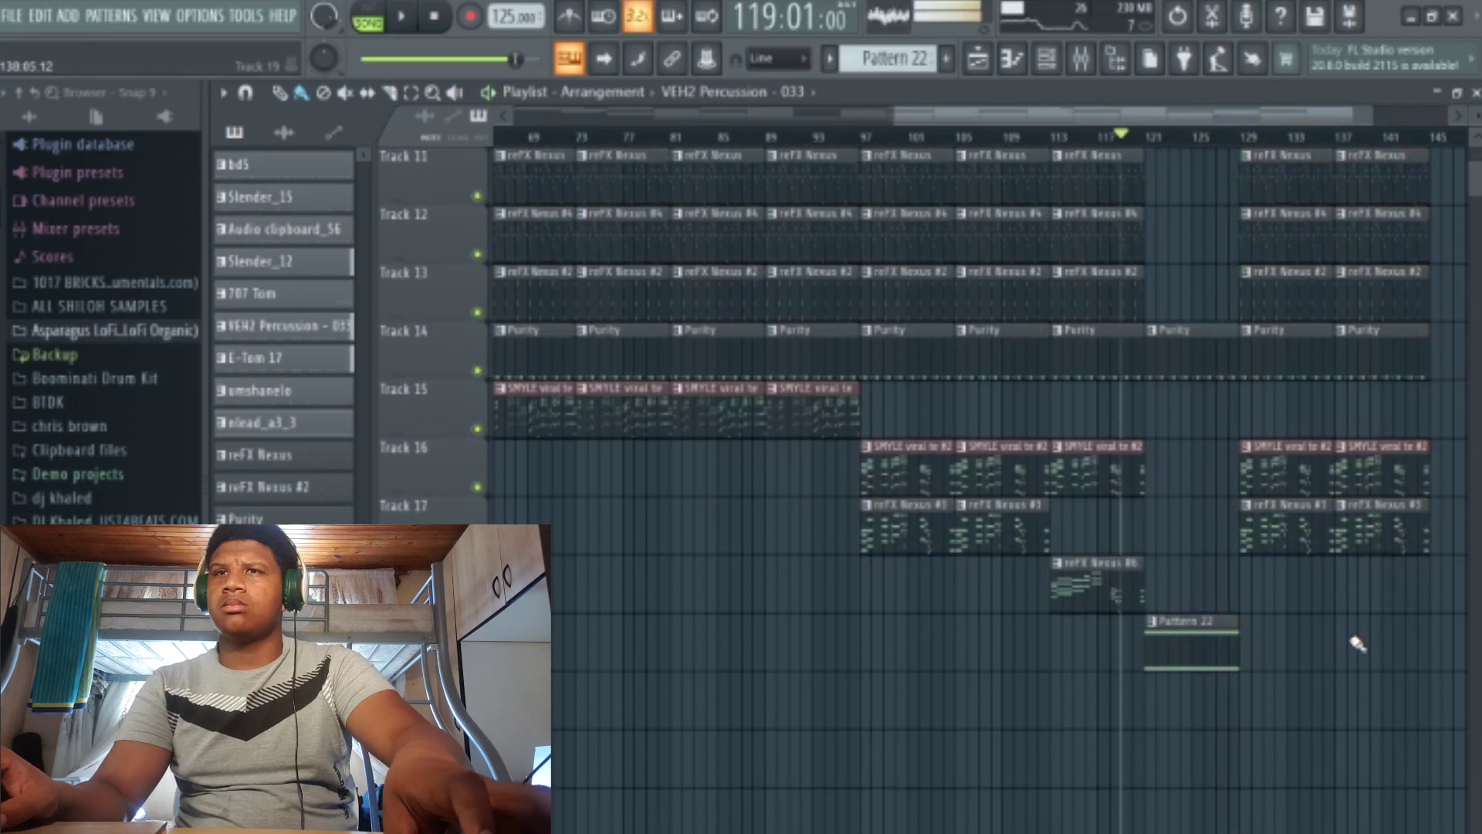
# Copy the reFX Nexus #6 clip on Track 18 to bars 129 and 137.
pyautogui.keyDown('shift'); pyautogui.moveTo(1081, 589); pyautogui.dragTo(1360, 590); pyautogui.keyUp('shift')
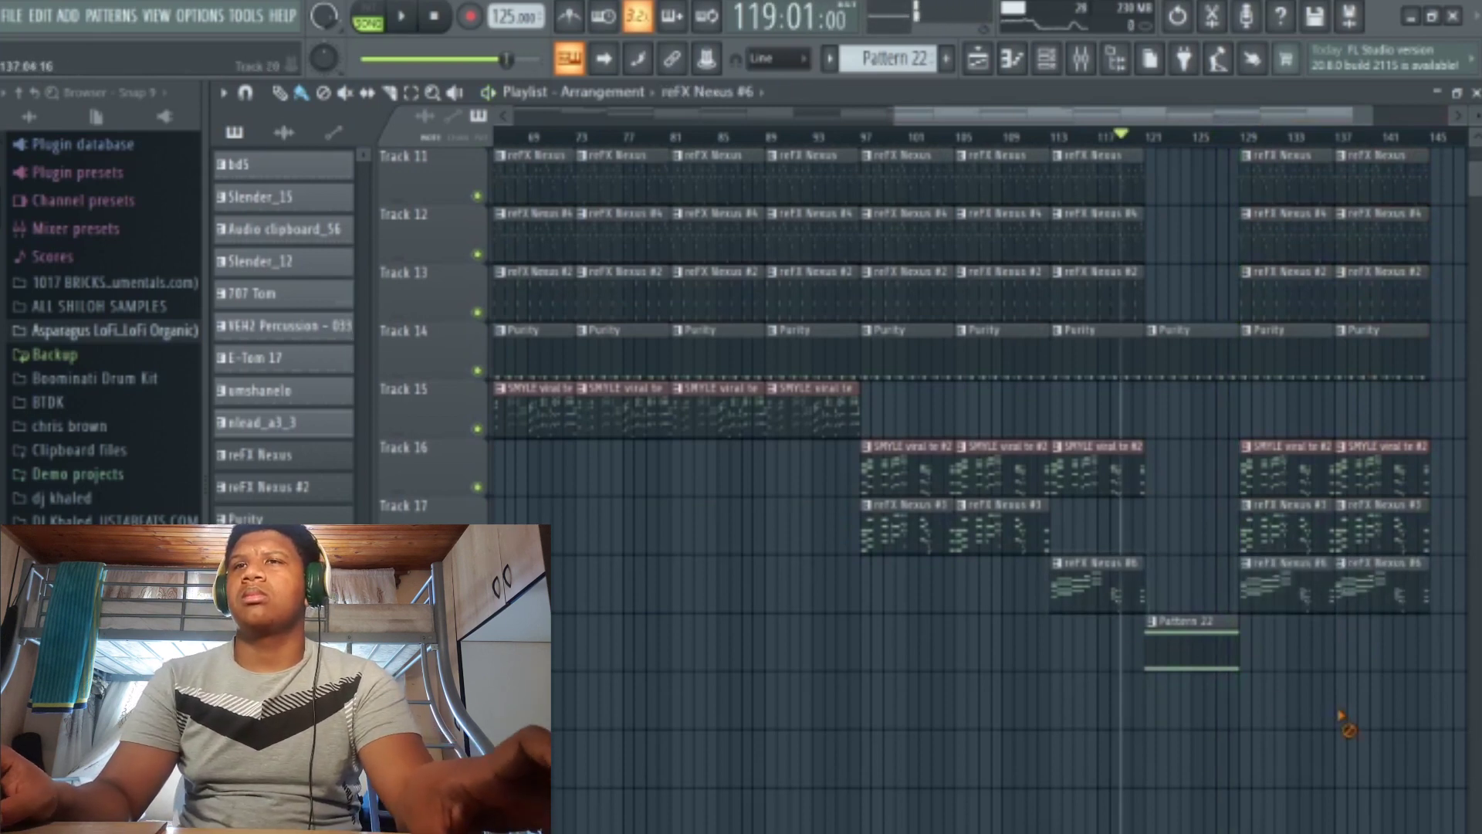
pyautogui.scroll(8, 1406, 420)
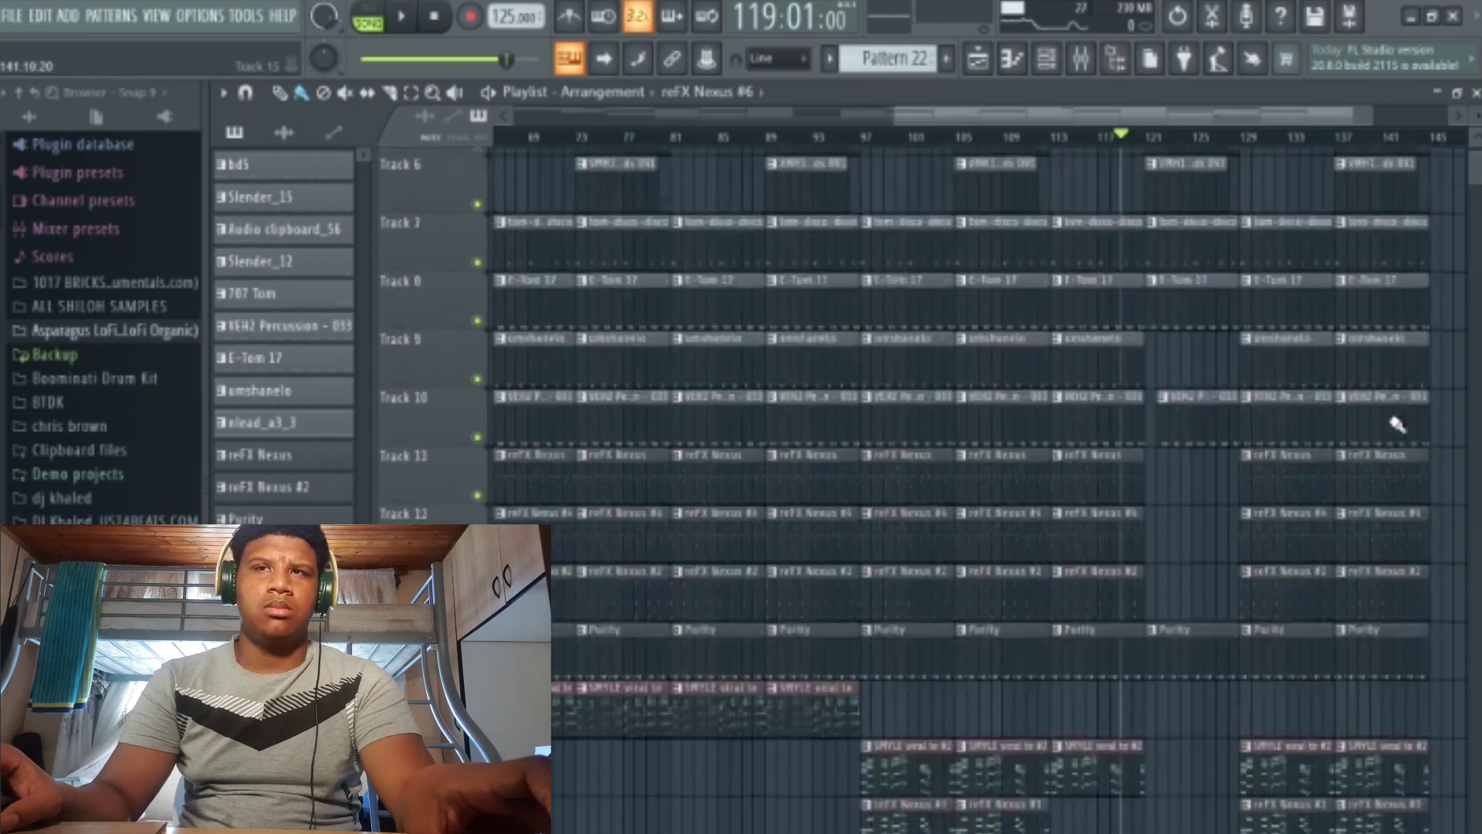
pyautogui.scroll(-6, 1406, 420)
pyautogui.scroll(-2, 1351, 572)
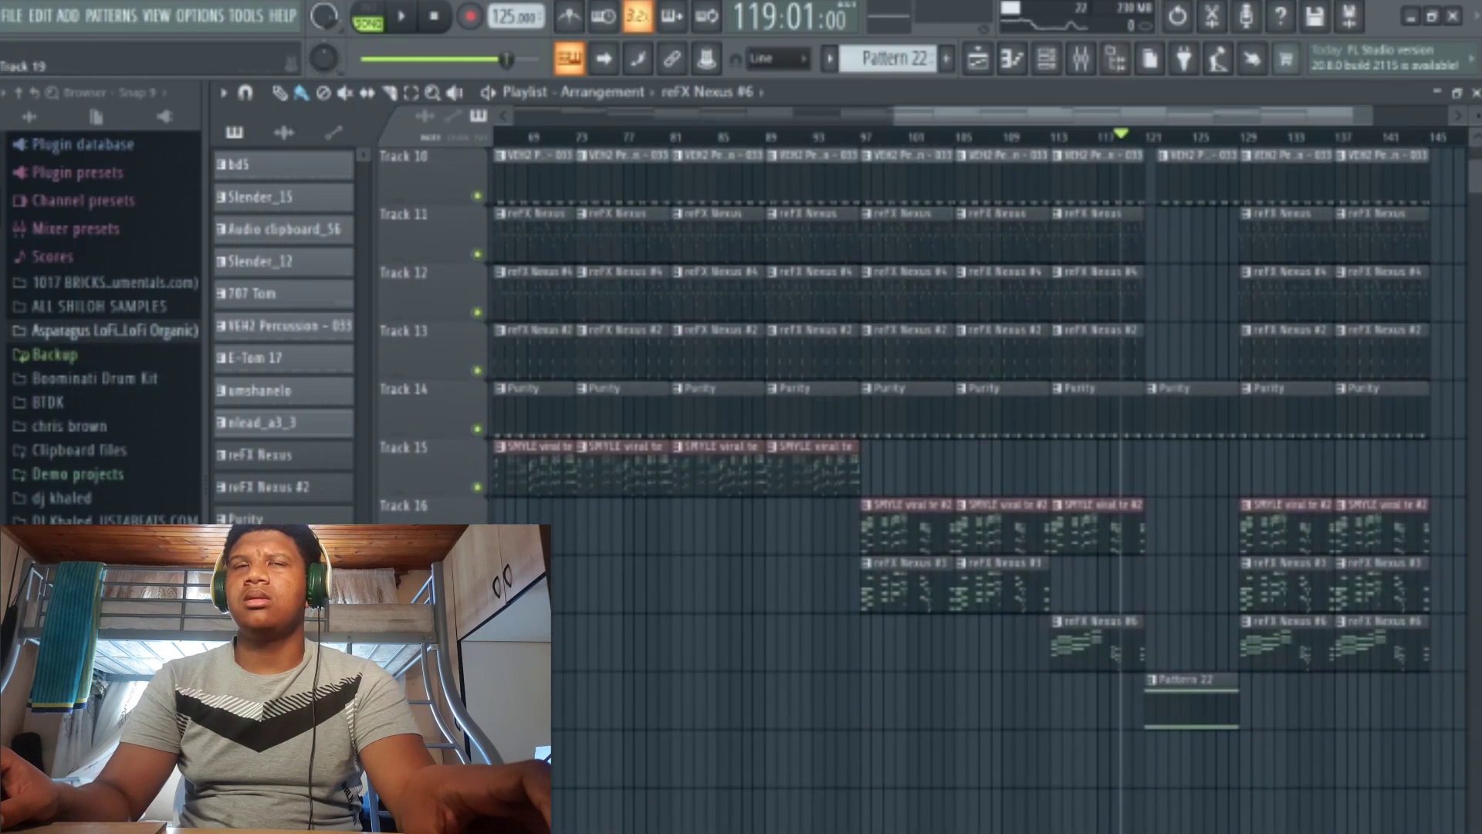
# Shift the Pattern 22 clip down to Track 20 and add a reFX Nexus #5 clip on Track 19 at bar 129.
pyautogui.moveTo(262, 679); pyautogui.dragTo(1206, 763)
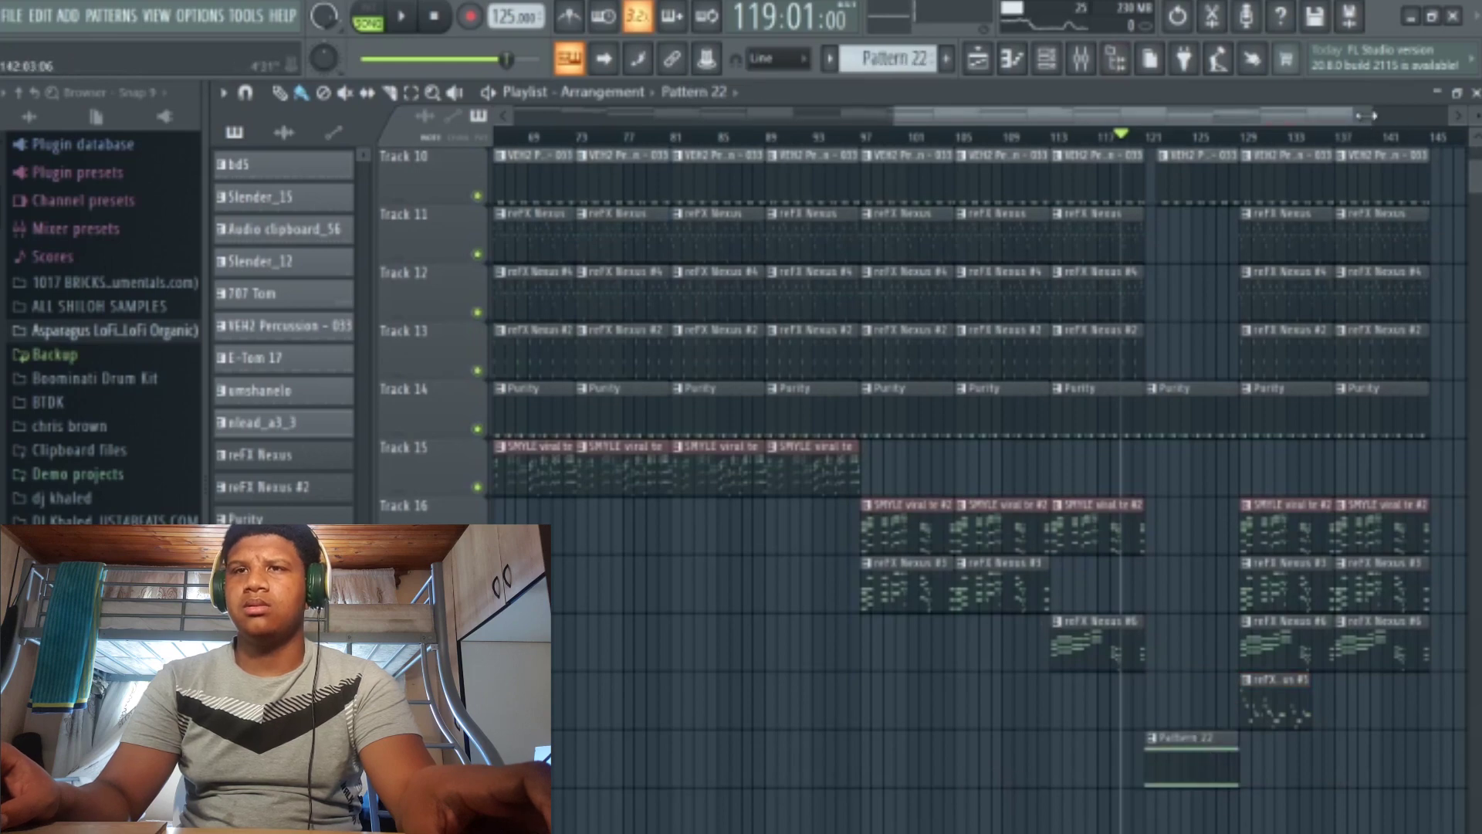
pyautogui.moveTo(1366, 116); pyautogui.dragTo(1421, 116)
# Shorten the bar 121 clips of tom-disco, E-Tom 17, VEH2 Percussion and Purity to end at bar 125.
pyautogui.scroll(8, 1310, 504)
pyautogui.scroll(-4, 1307, 501)
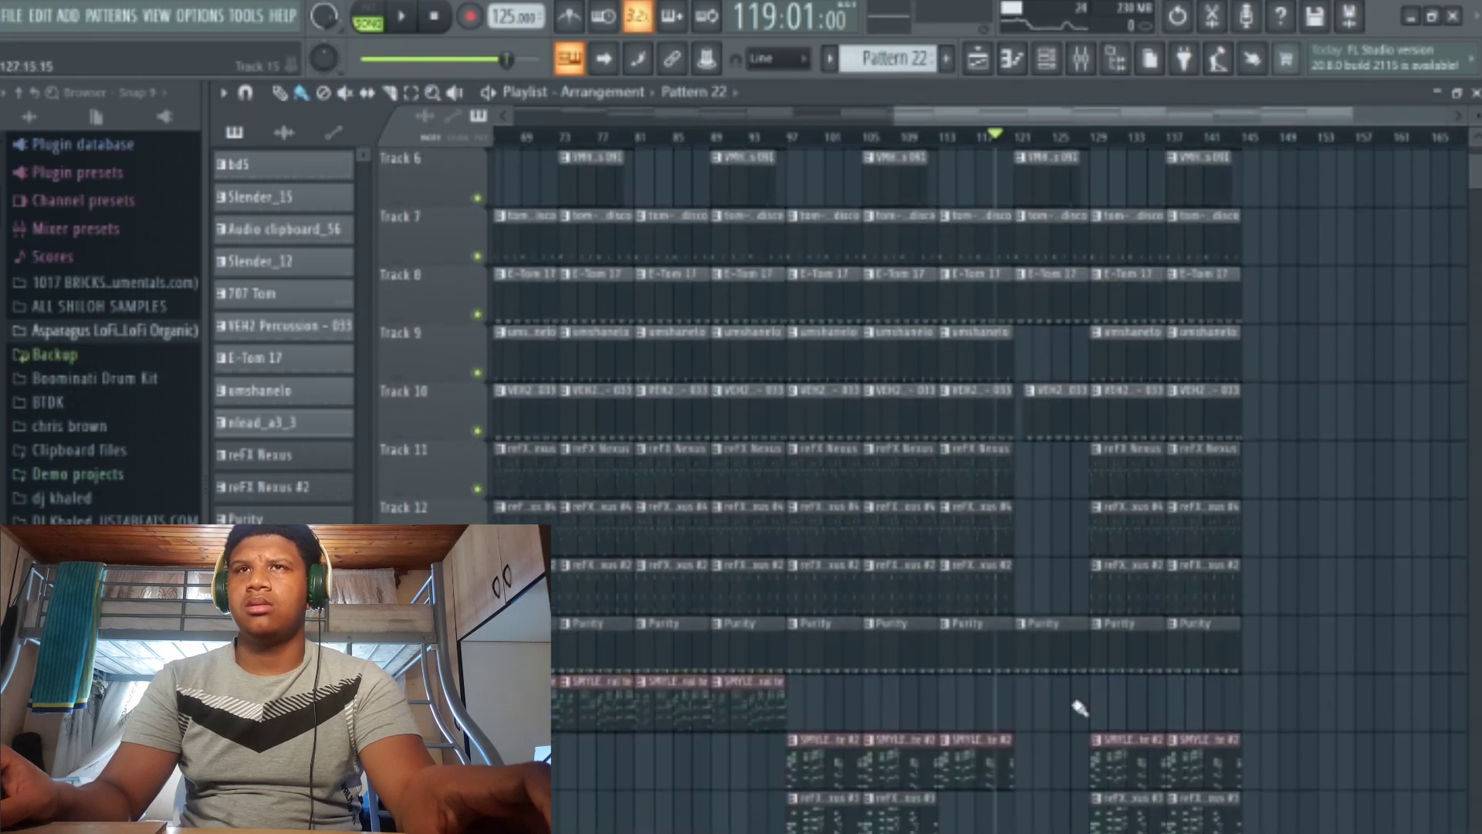
pyautogui.moveTo(1080, 708); pyautogui.dragTo(1057, 236)
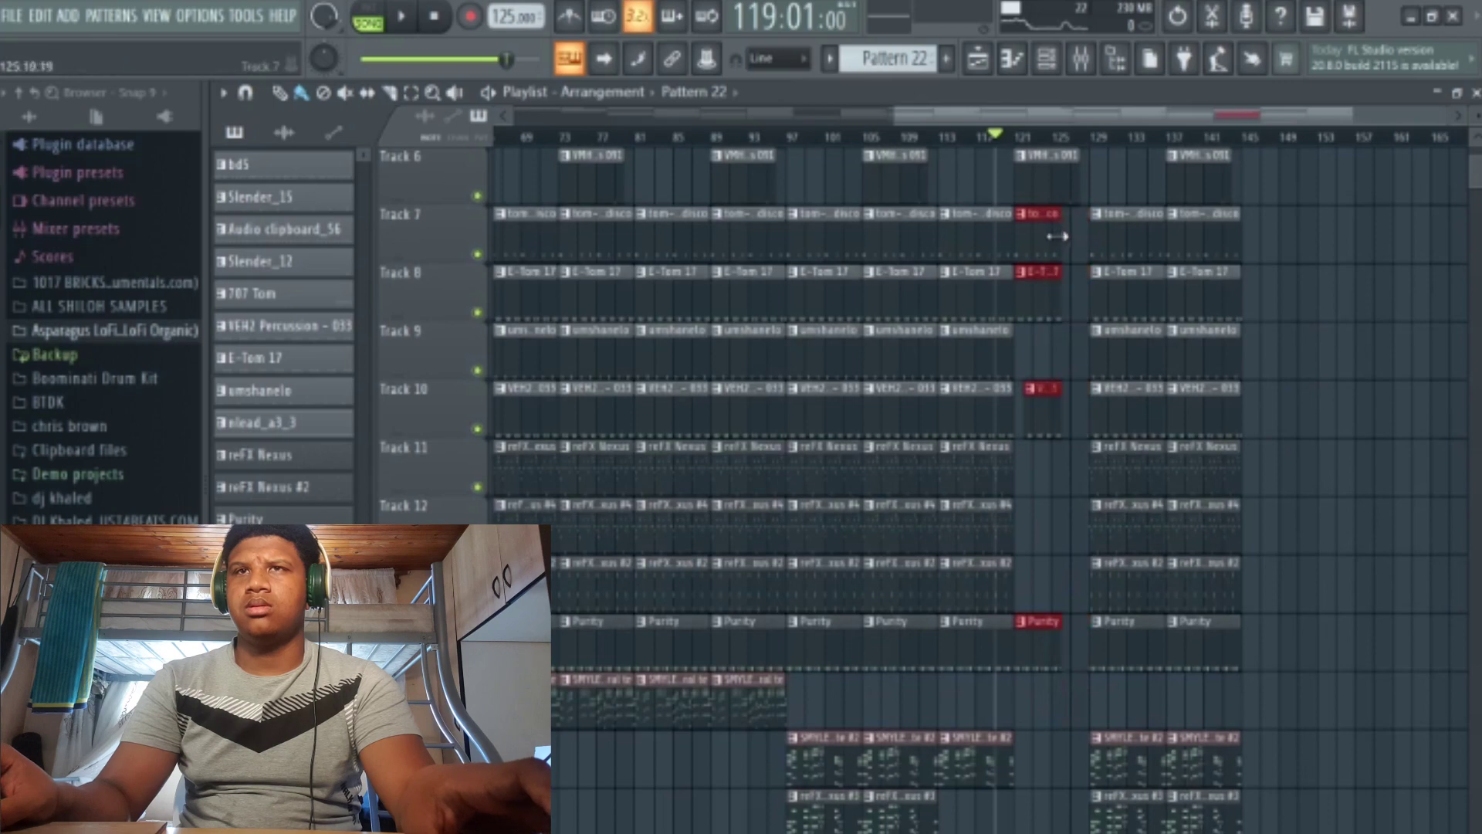
# Play the bar 121 section, transpose the Pattern 22 notes down one octave, and return to the playlist.
pyautogui.press('space')
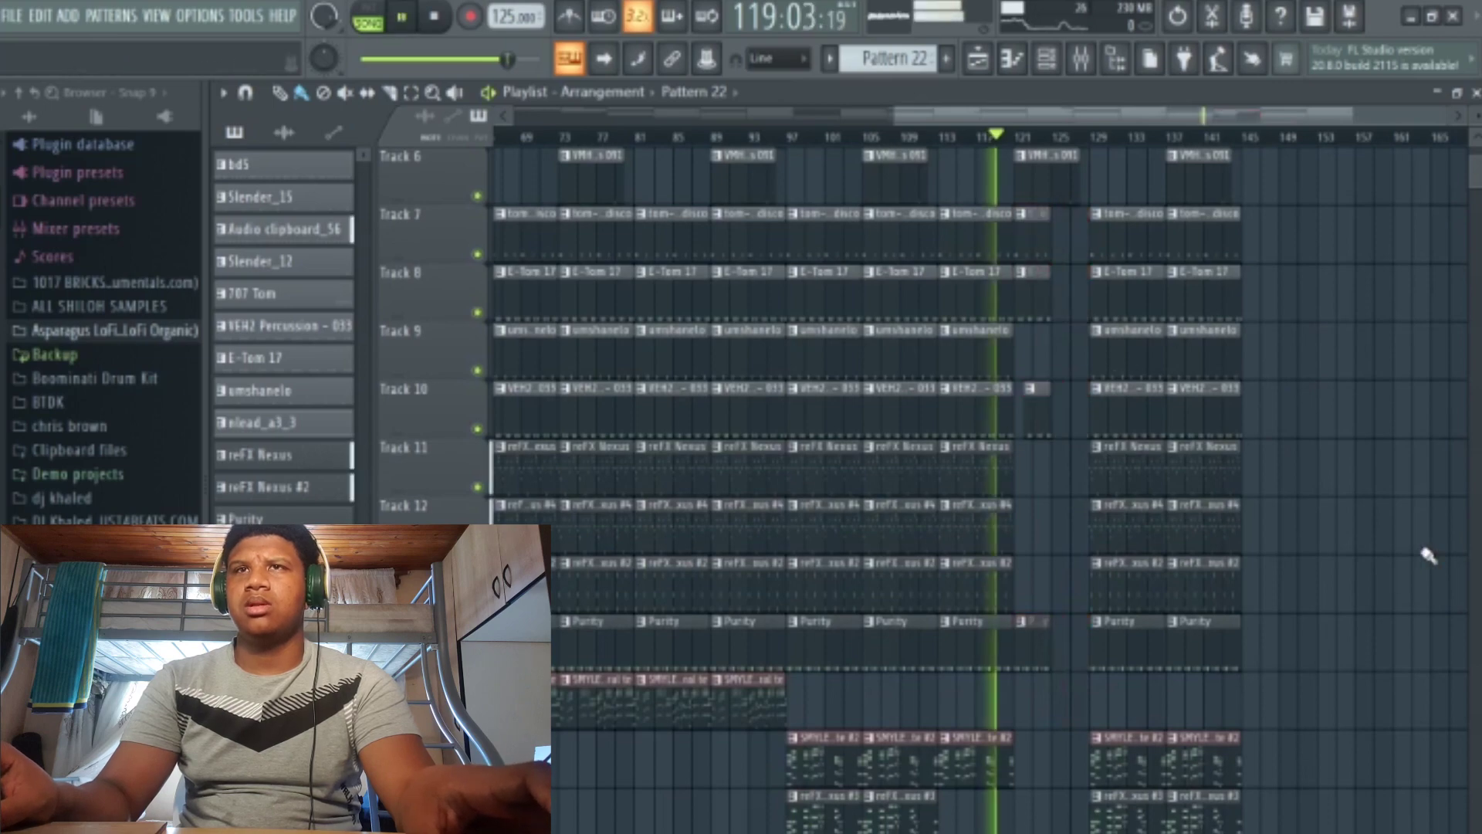
pyautogui.scroll(5, 1426, 556)
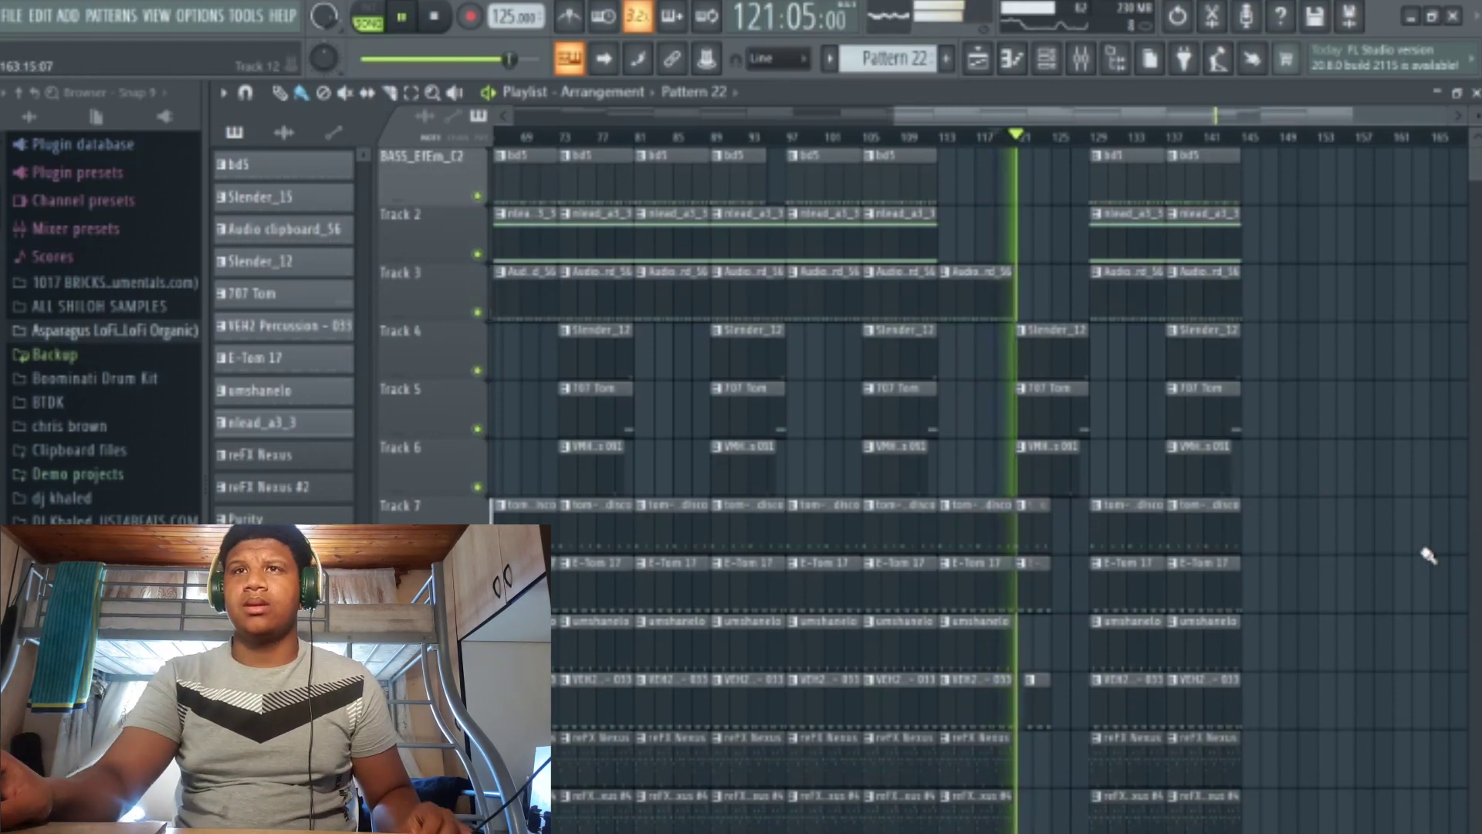
pyautogui.scroll(-5, 1426, 556)
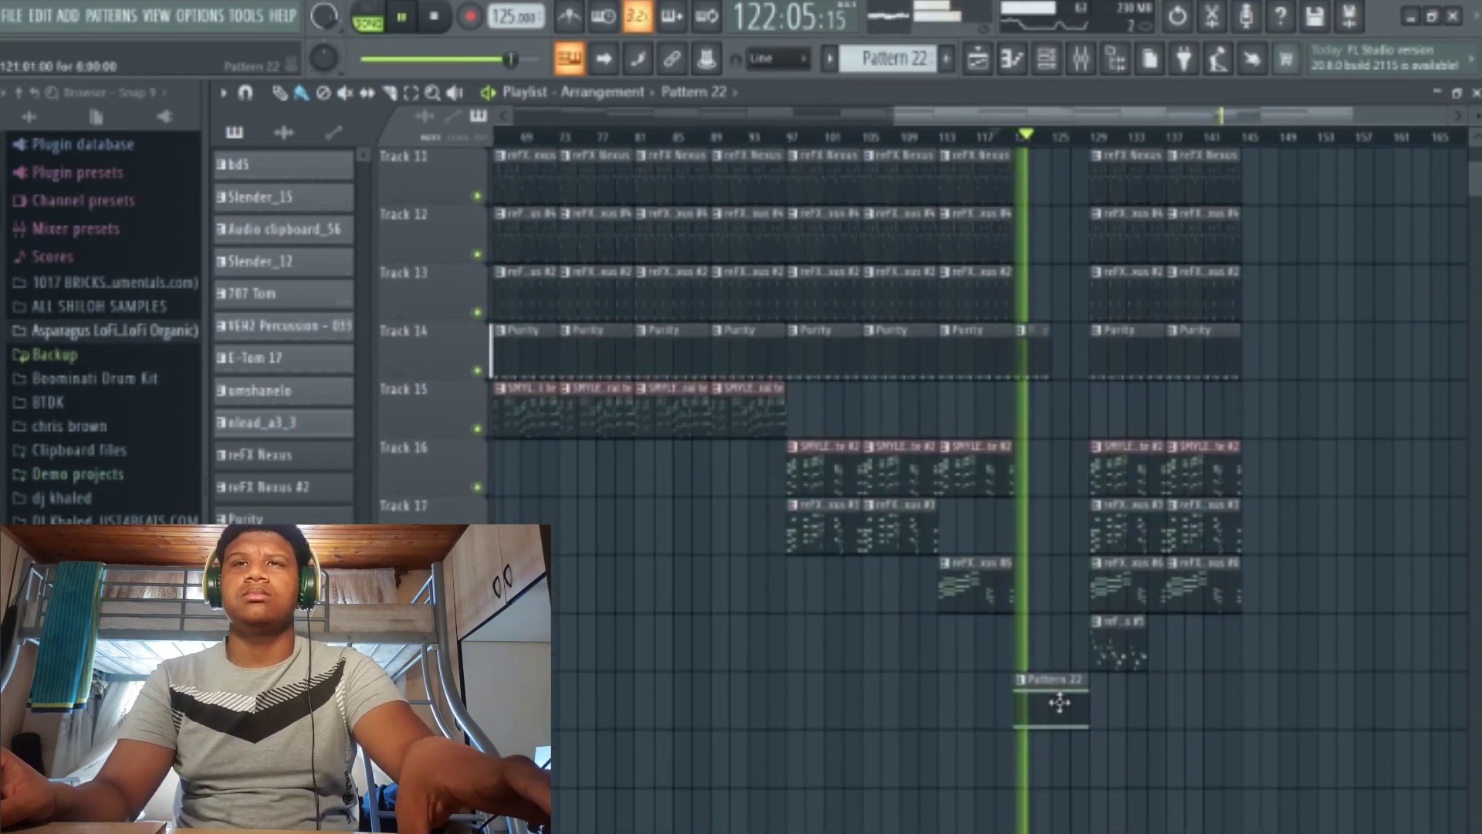
pyautogui.doubleClick(1059, 702)
pyautogui.hotkey('ctrl', 'Down')
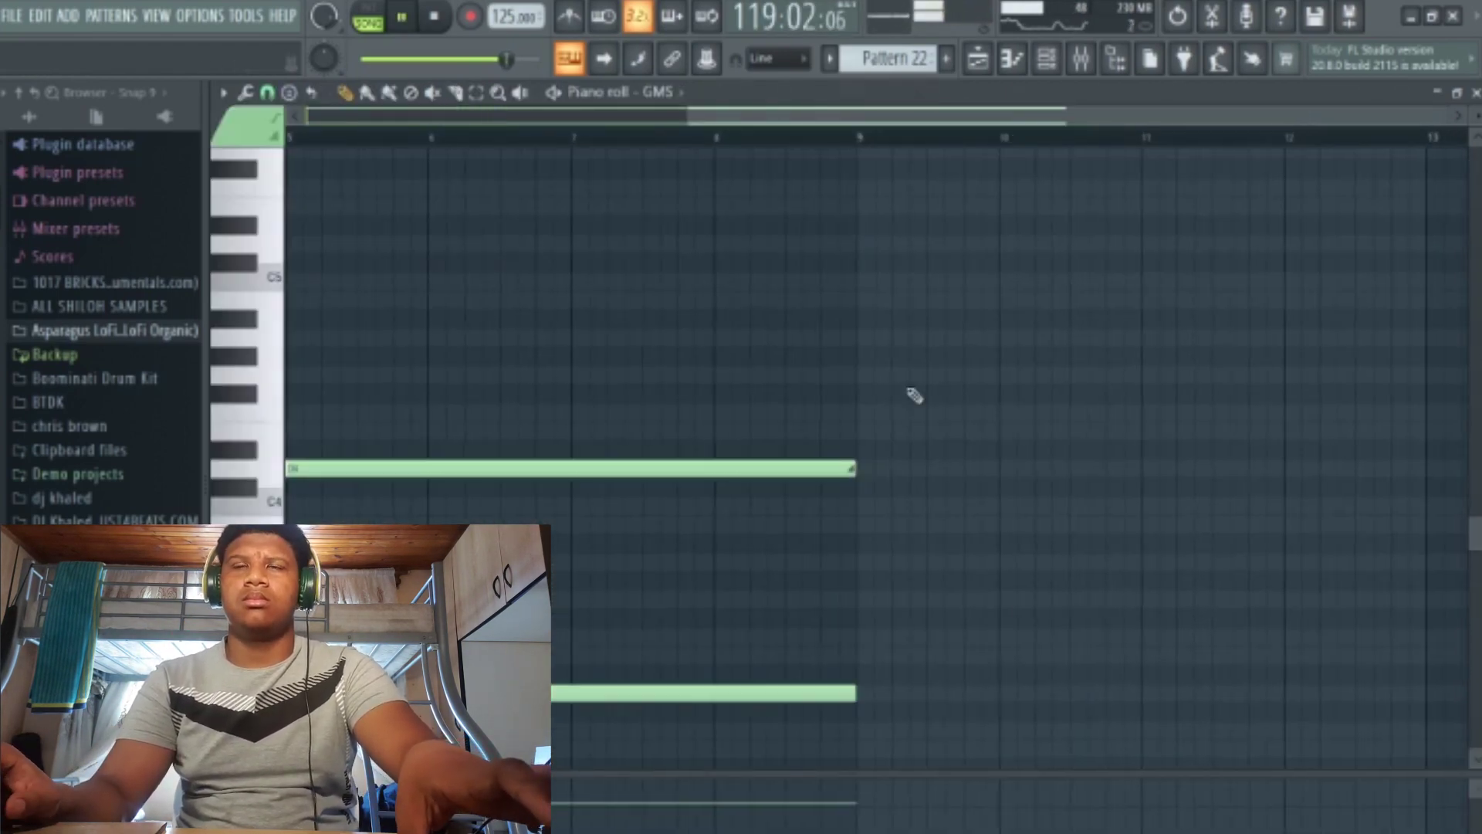
pyautogui.click(978, 58)
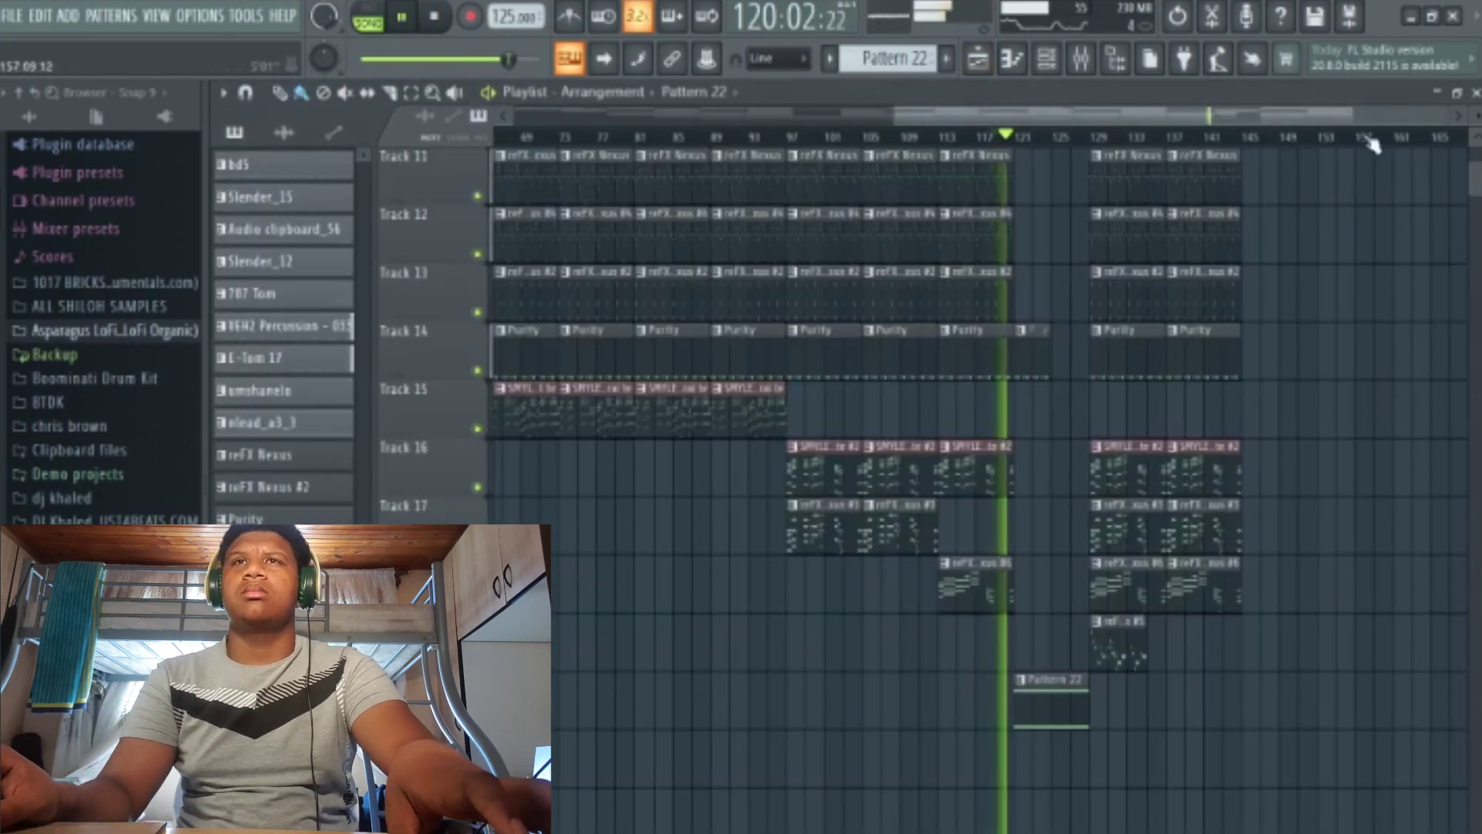
# Repeat the reFX Nexus #5 clip on Track 19 at bar 137.
pyautogui.moveTo(1340, 115); pyautogui.dragTo(1238, 113)
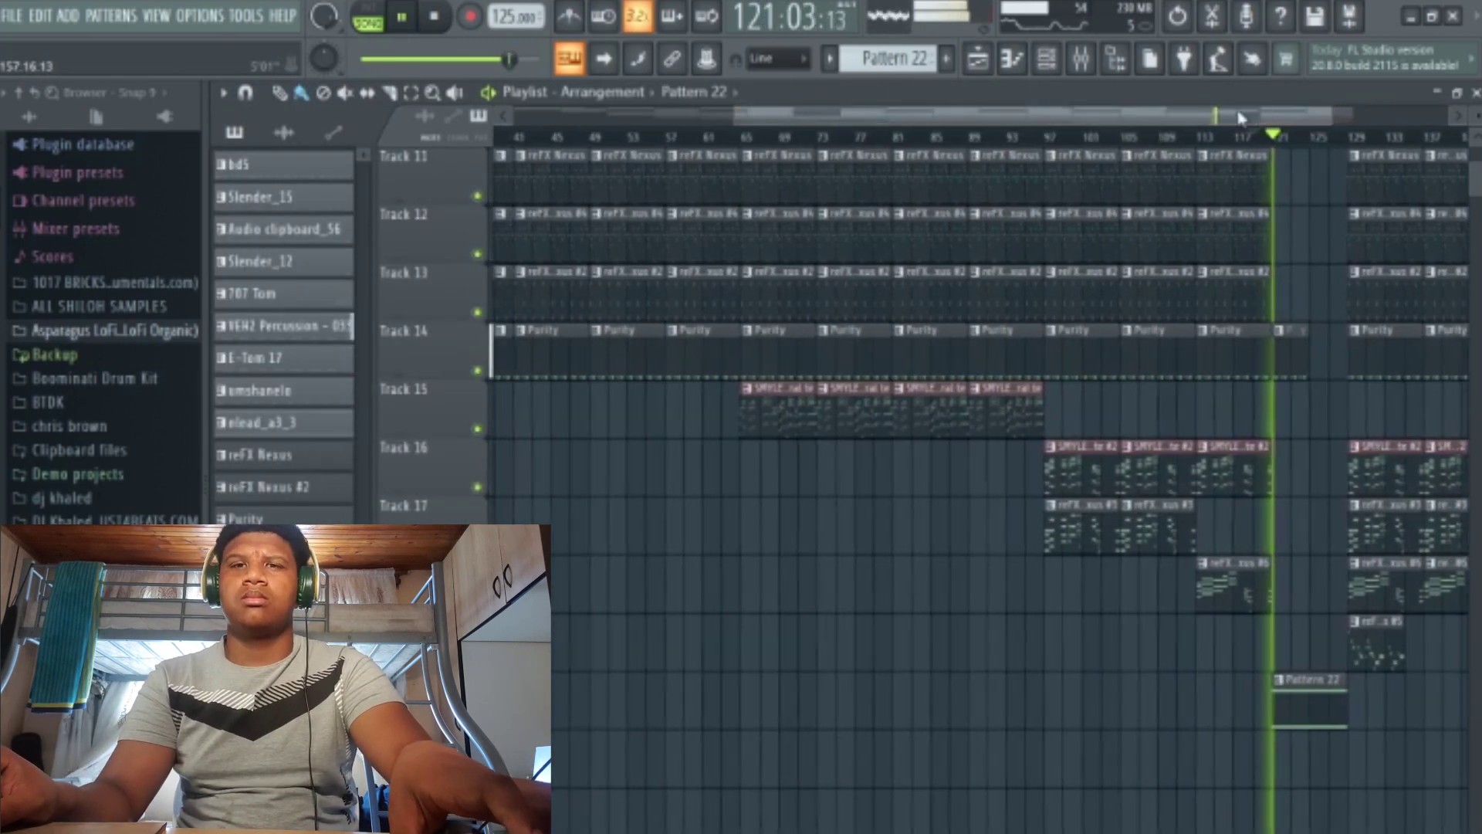
pyautogui.moveTo(1331, 116); pyautogui.dragTo(1434, 394)
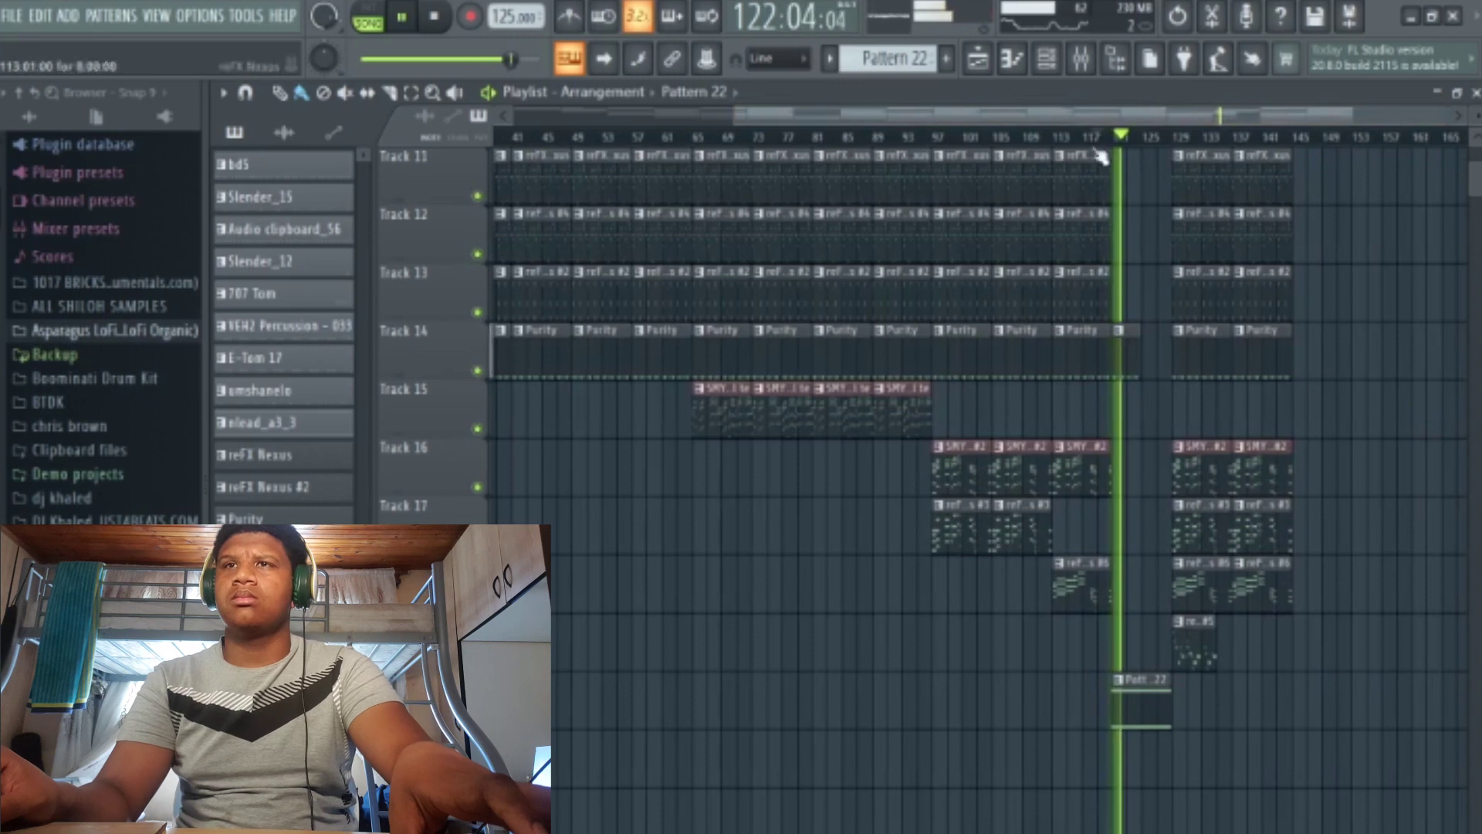
pyautogui.moveTo(1074, 117); pyautogui.dragTo(1194, 135)
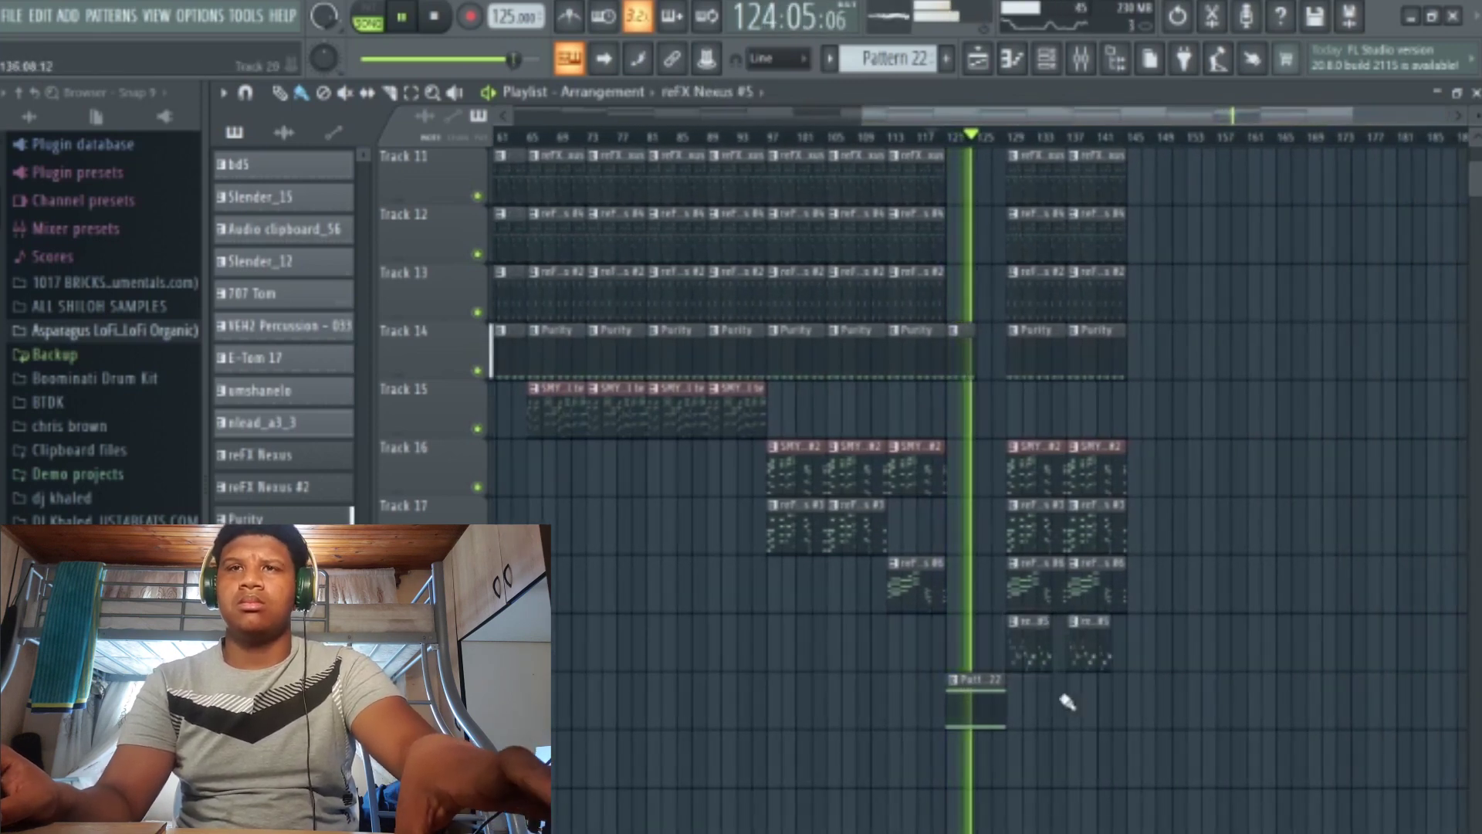
# Duplicate the clips of bars 129 to 144 on all tracks to bar 145 and clear the selection.
pyautogui.moveTo(1016, 695); pyautogui.dragTo(1174, 49)
pyautogui.hotkey('ctrl', 'b')
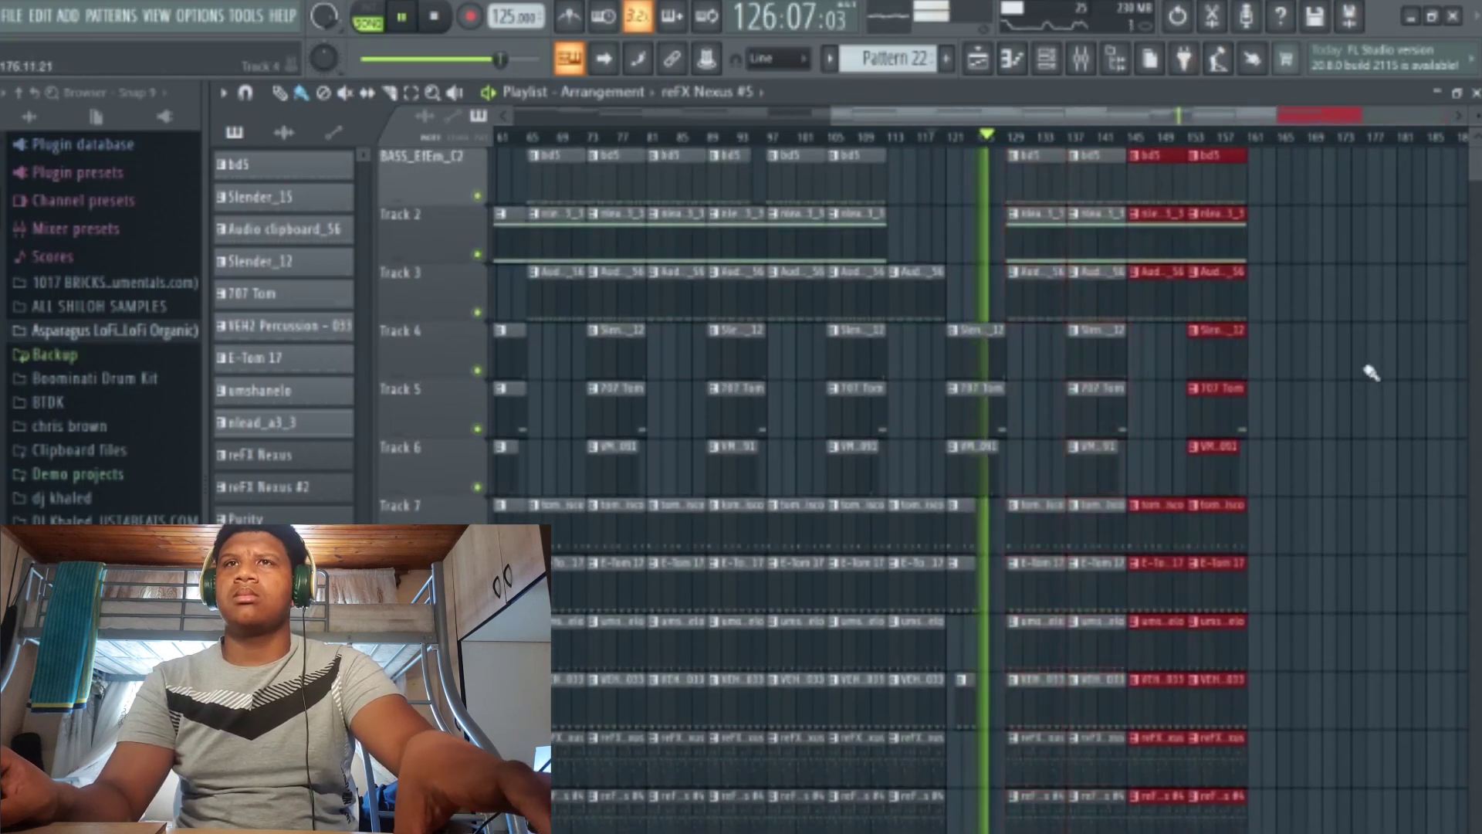
pyautogui.click(1360, 373)
# Review the repeated section from bar 129 across all tracks during playback.
pyautogui.scroll(-2, 1359, 373)
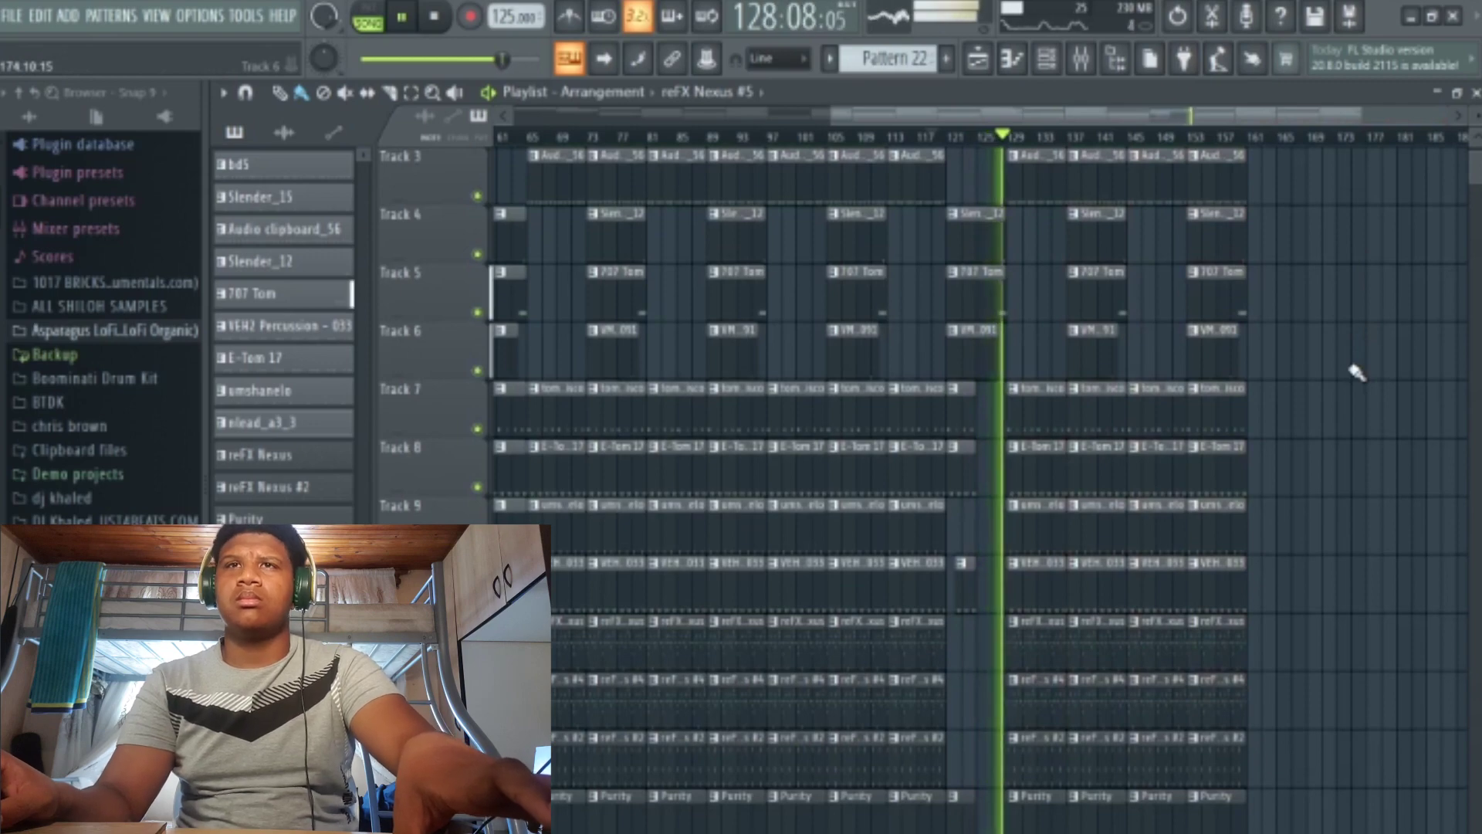
pyautogui.scroll(-12, 1359, 373)
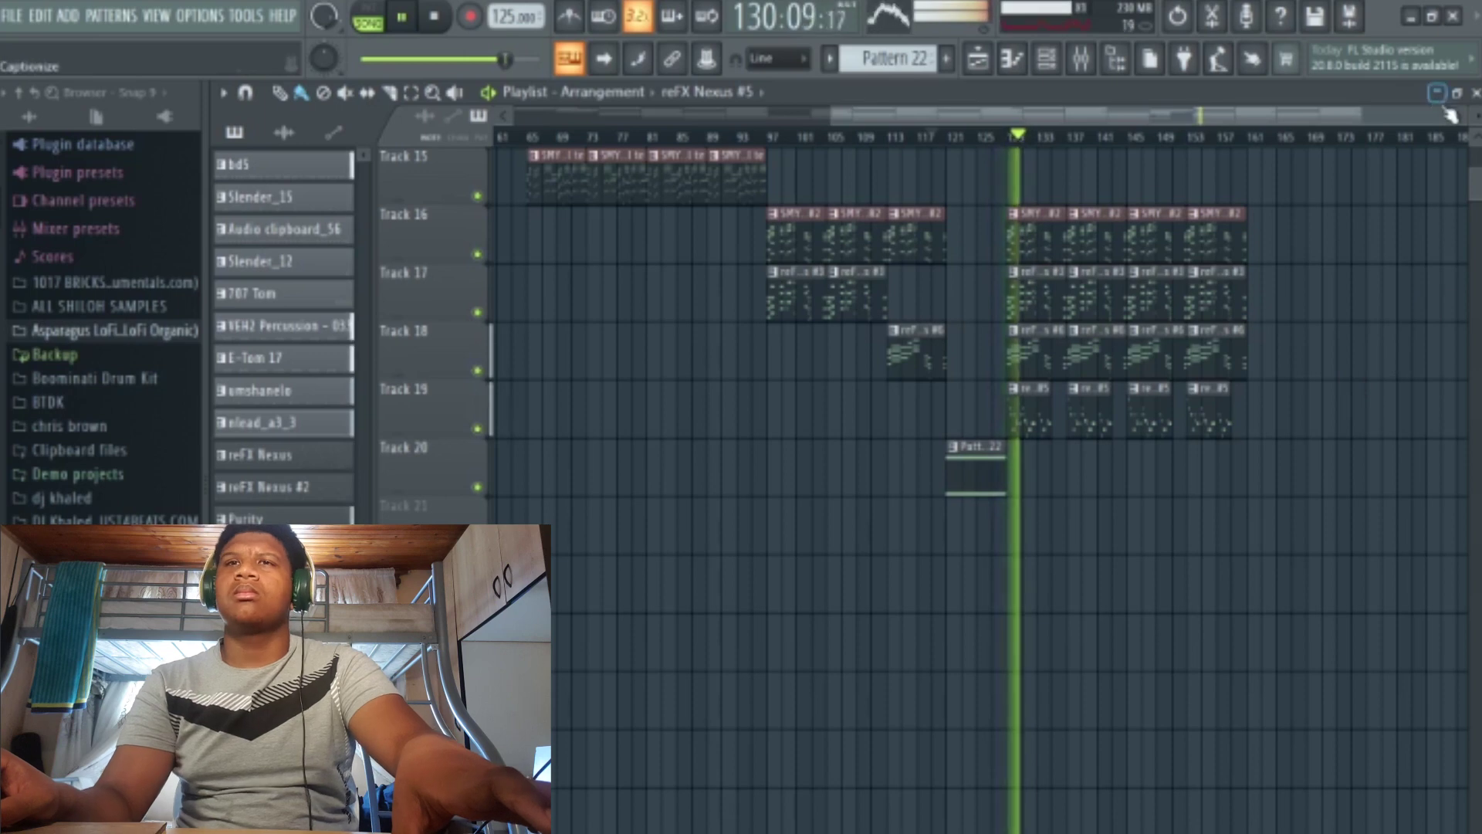
pyautogui.moveTo(1451, 115); pyautogui.dragTo(1324, 168)
pyautogui.scroll(2, 1077, 386)
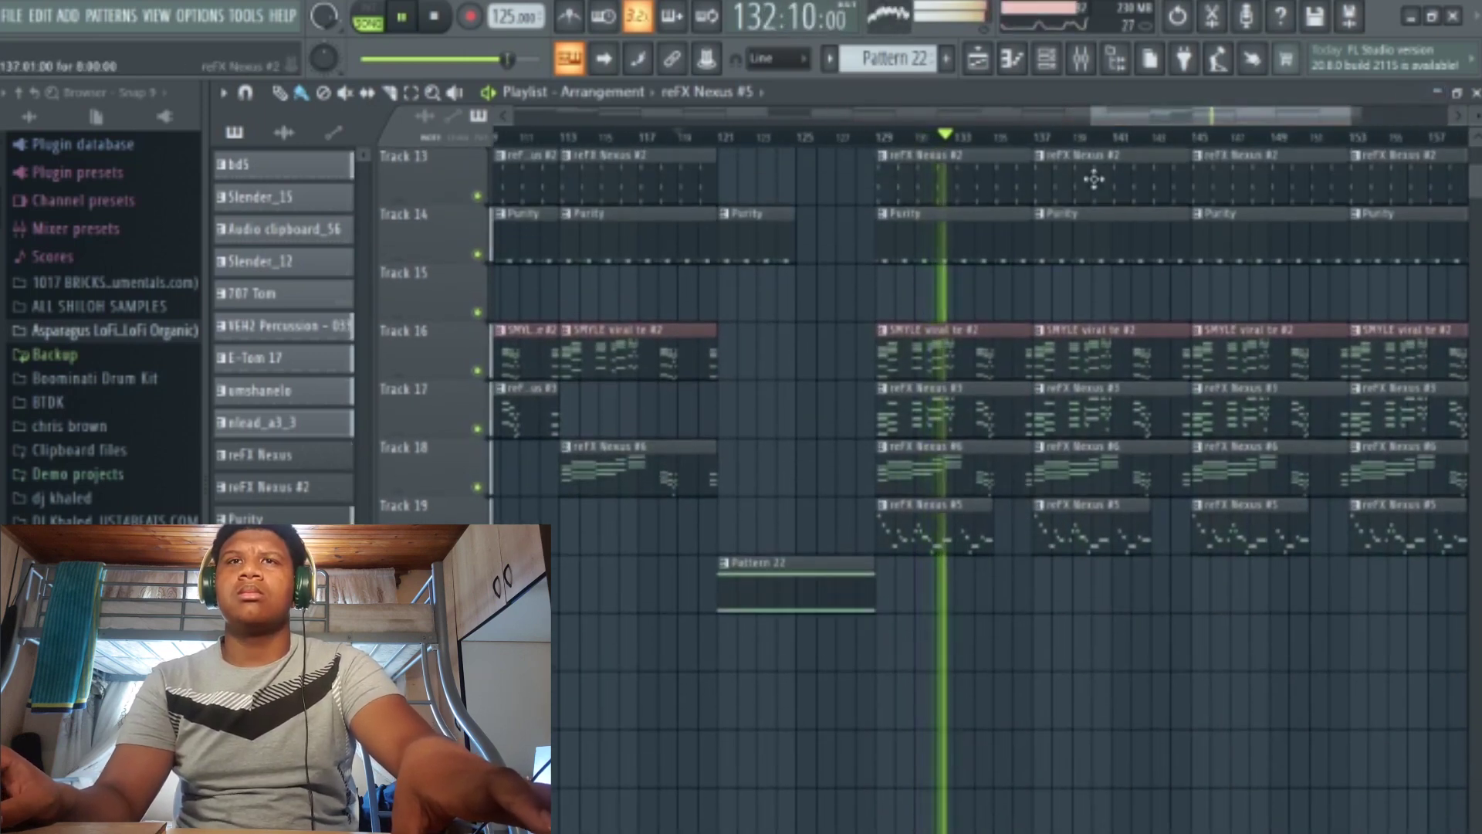
pyautogui.moveTo(1351, 114); pyautogui.dragTo(1365, 114)
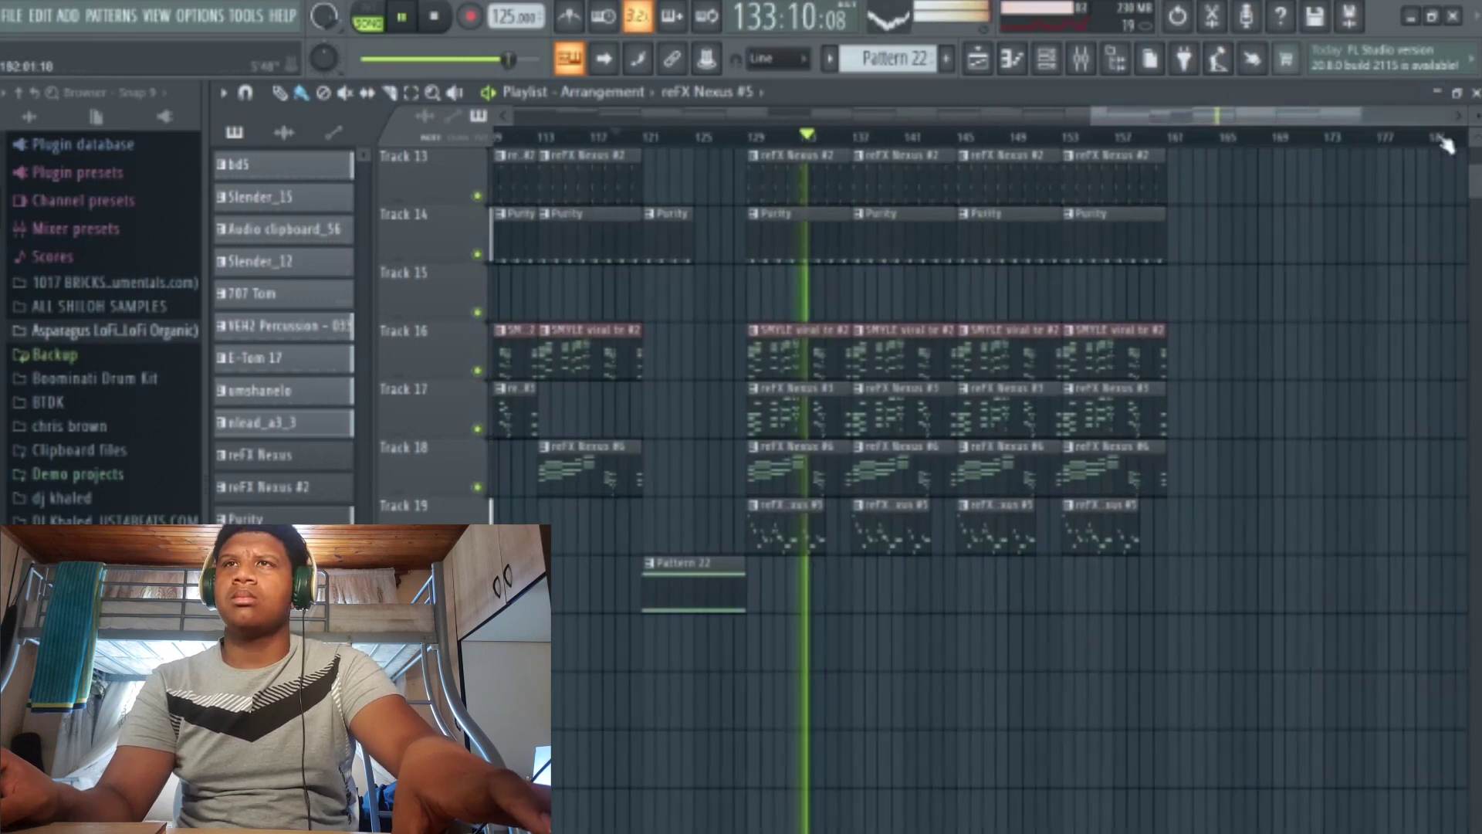
pyautogui.scroll(4, 1322, 409)
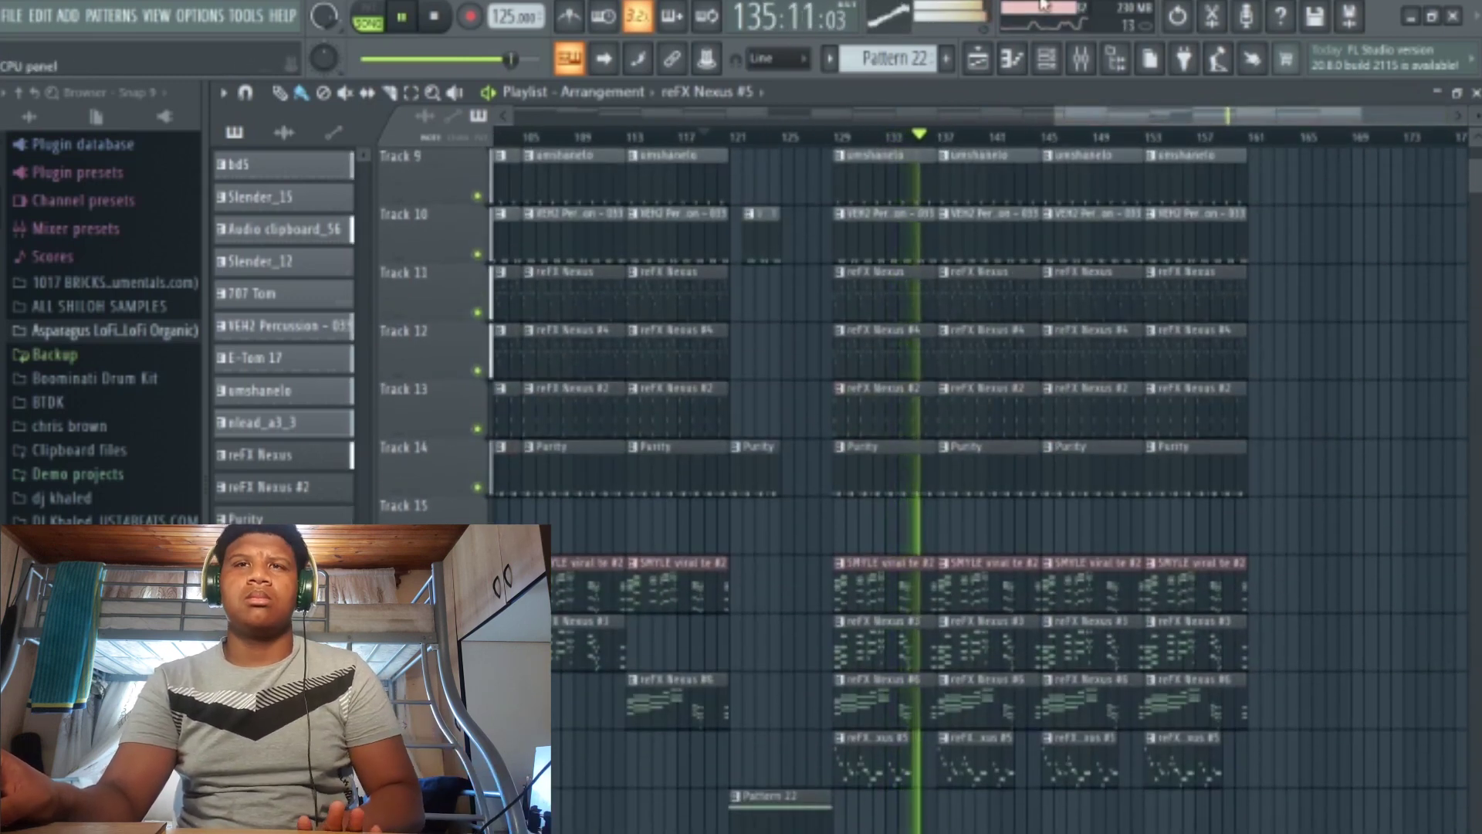
# Set the CPU load meter's update speed to Fast.
pyautogui.rightClick(1071, 20)
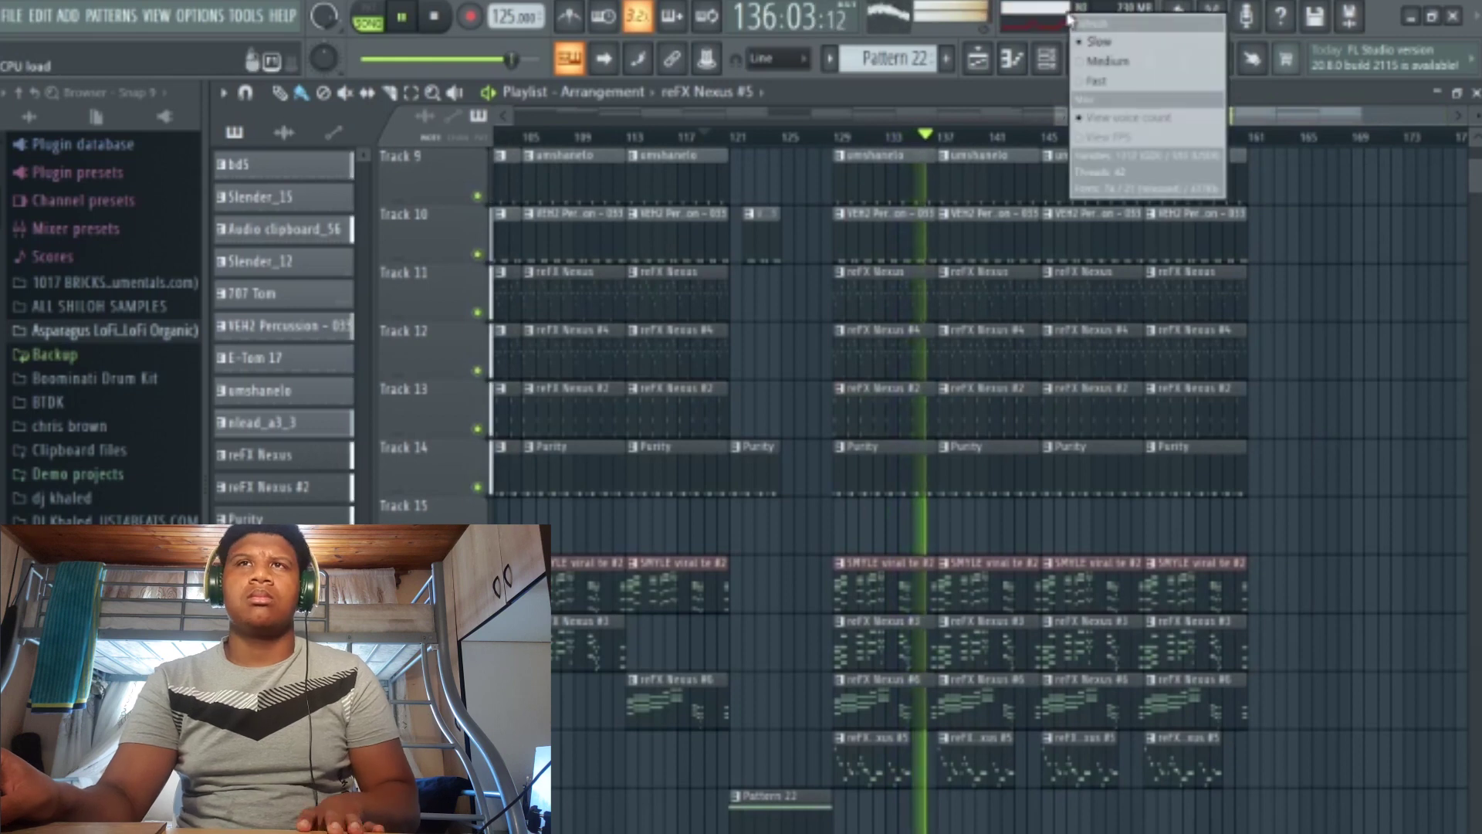
pyautogui.click(1111, 81)
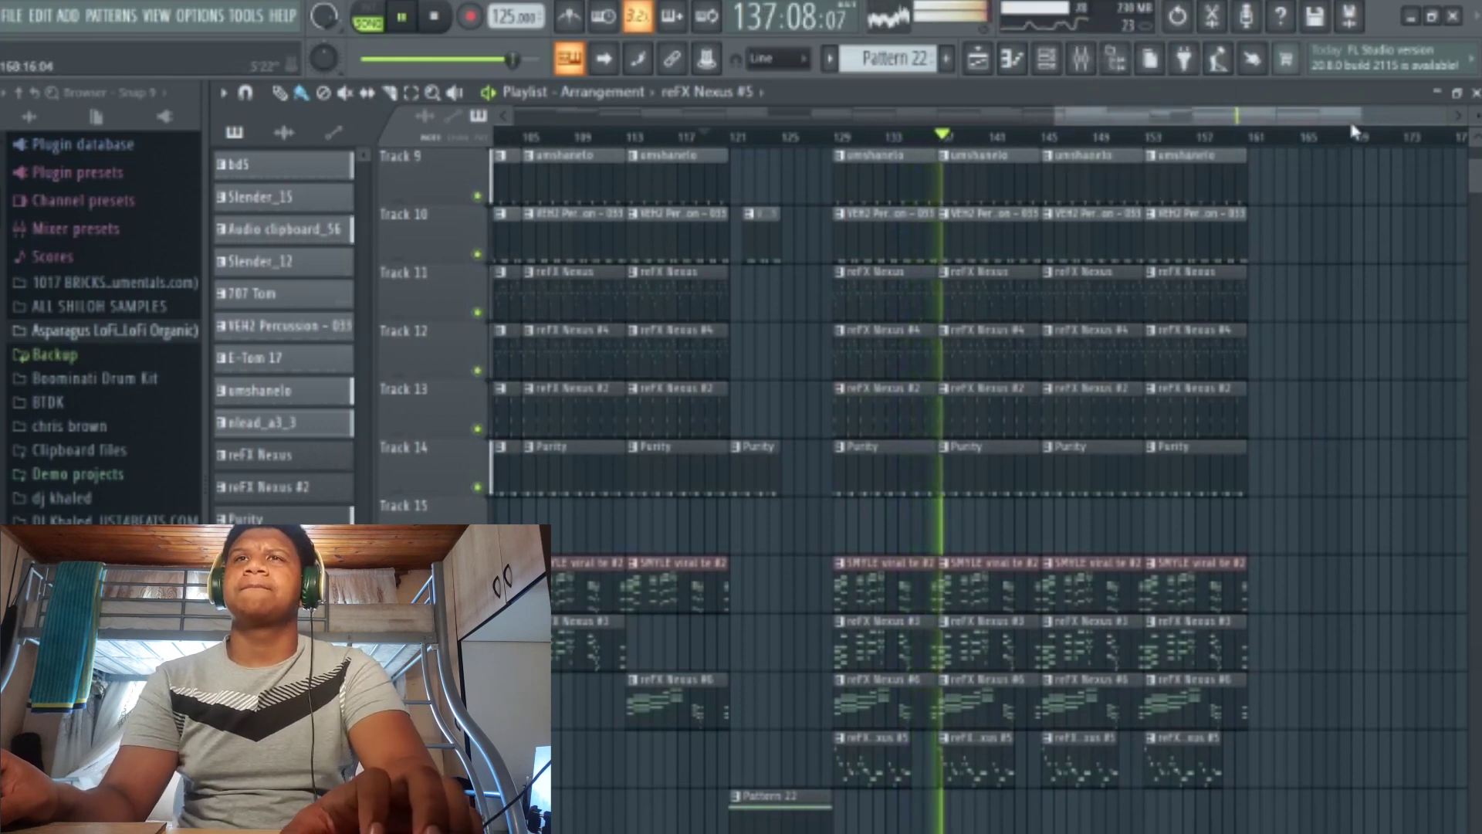
pyautogui.rightClick(1052, 11)
pyautogui.click(1109, 76)
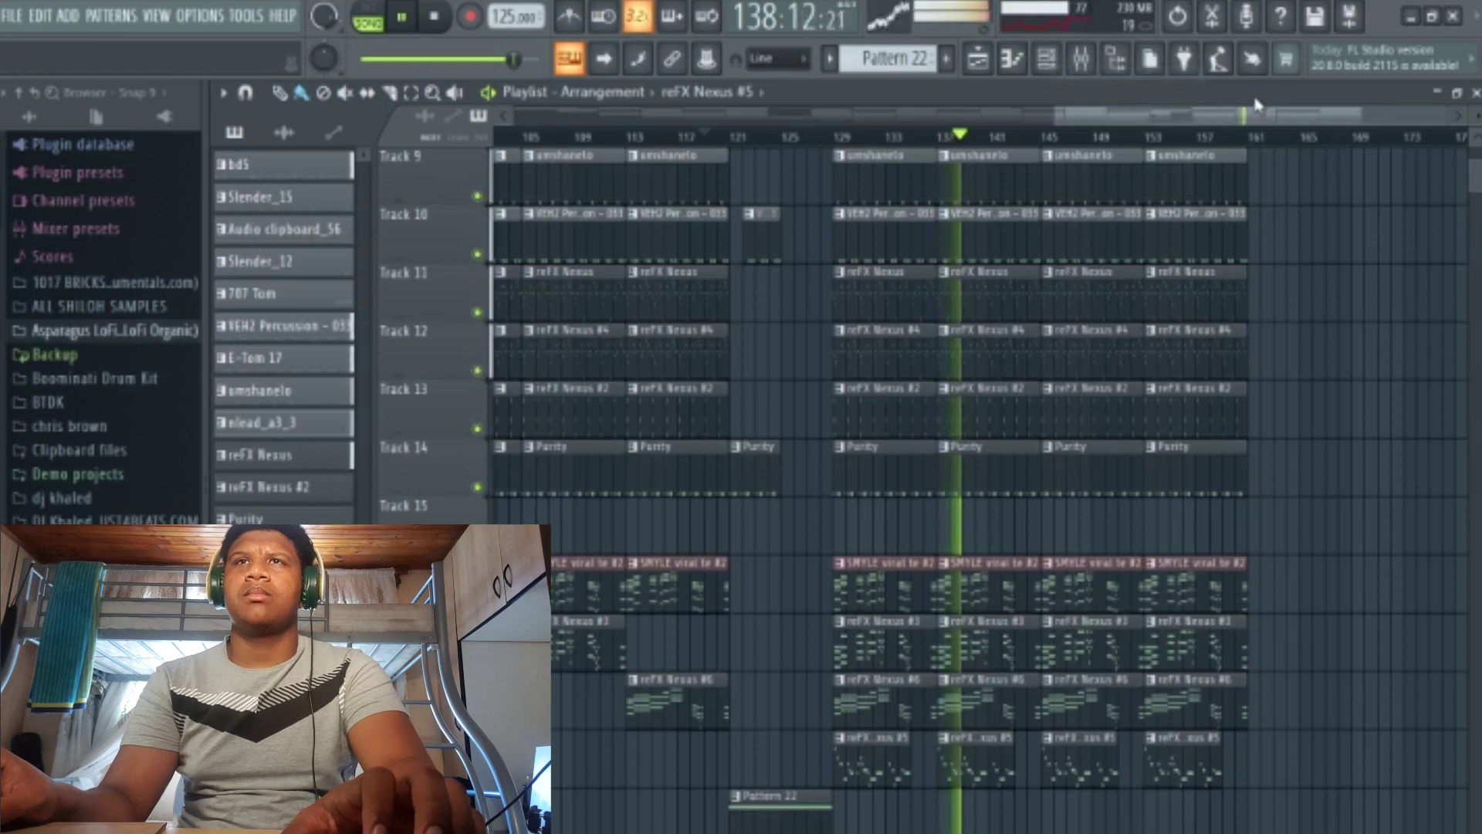
# Examine the clips around bars 93 to 160 on all tracks while the song plays.
pyautogui.moveTo(1257, 118); pyautogui.dragTo(1202, 117)
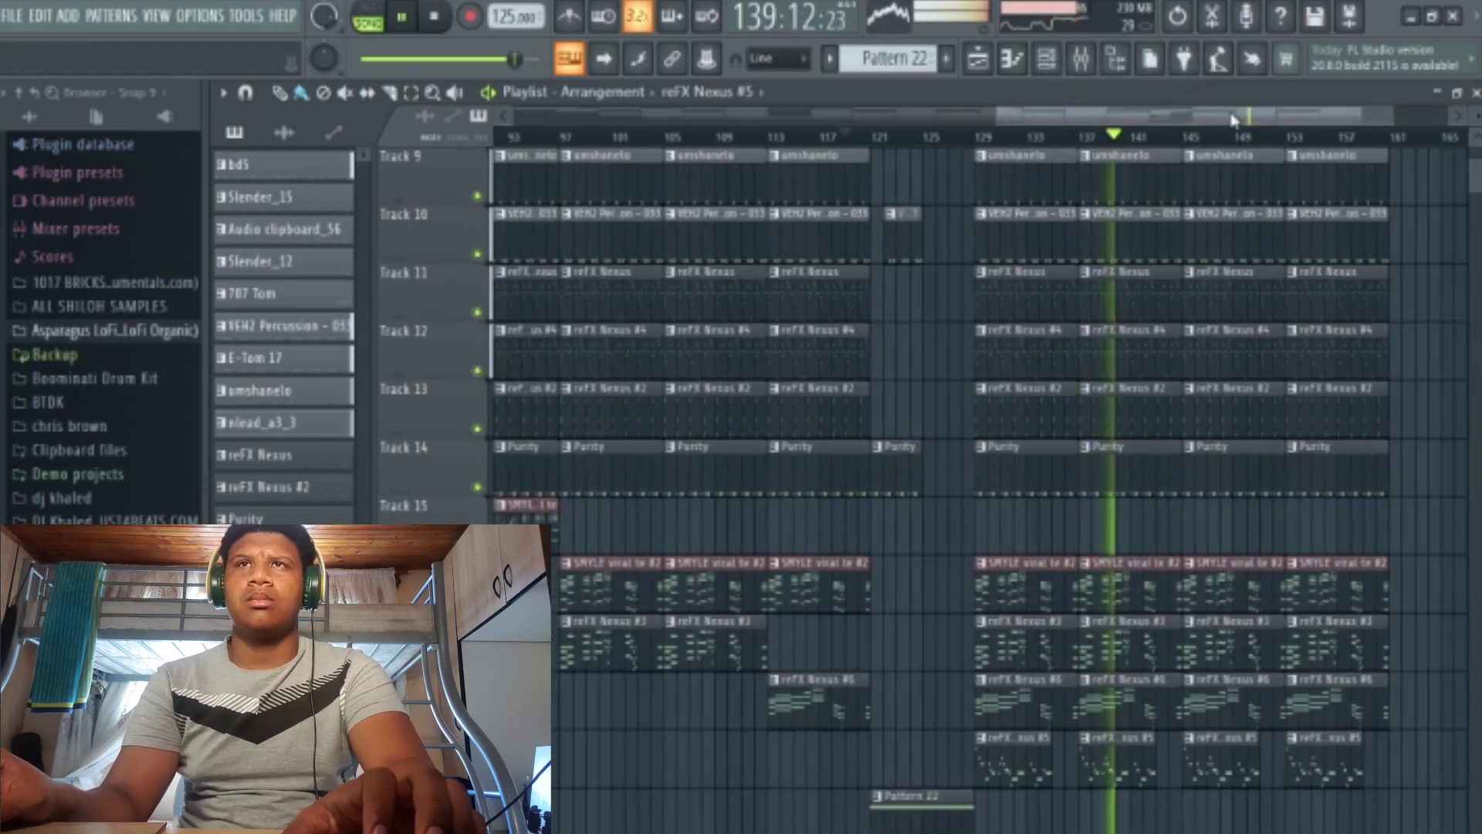
pyautogui.scroll(4, 1333, 440)
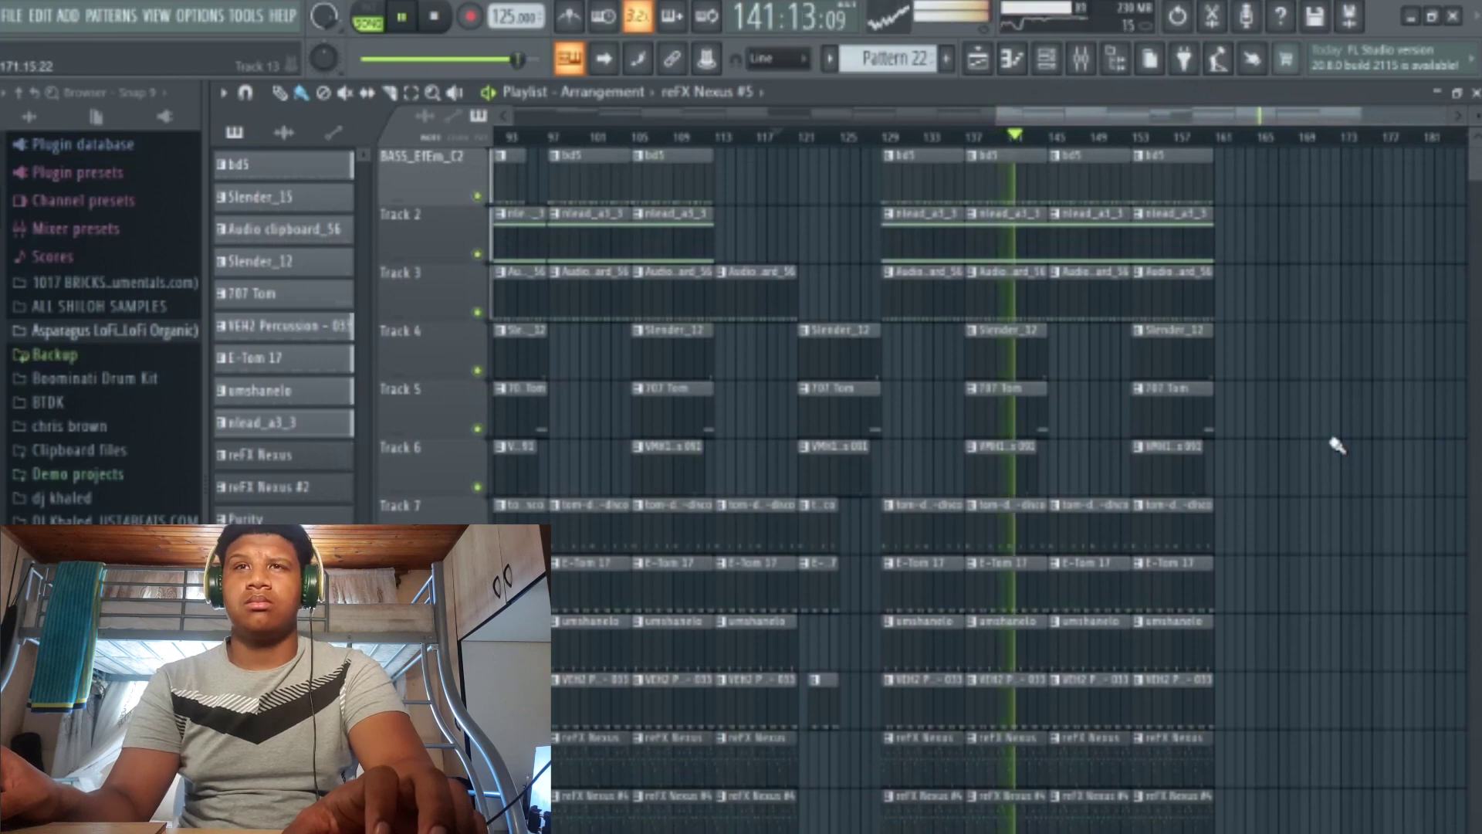
pyautogui.scroll(-6, 1337, 447)
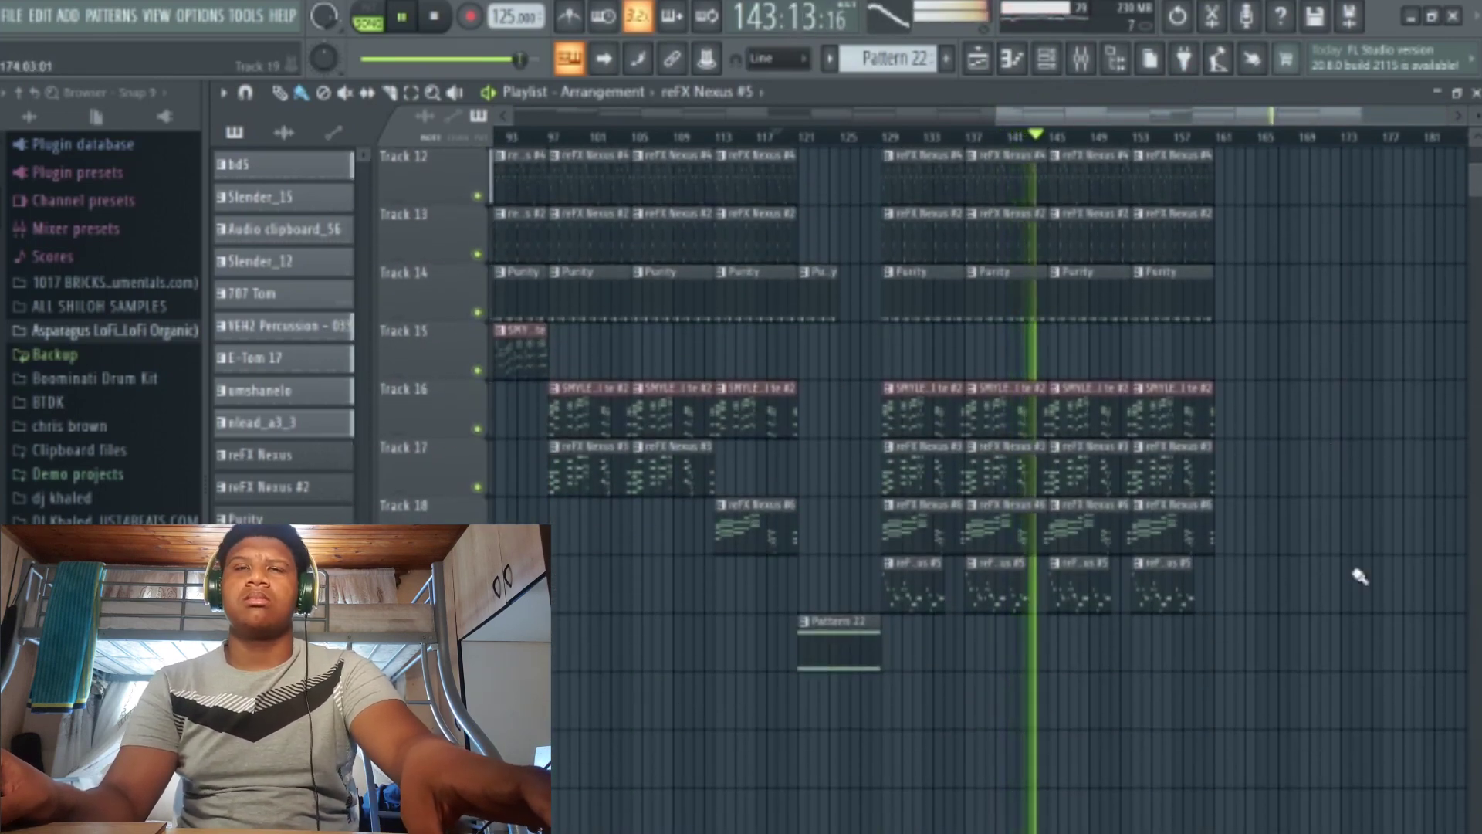
pyautogui.scroll(5, 1301, 587)
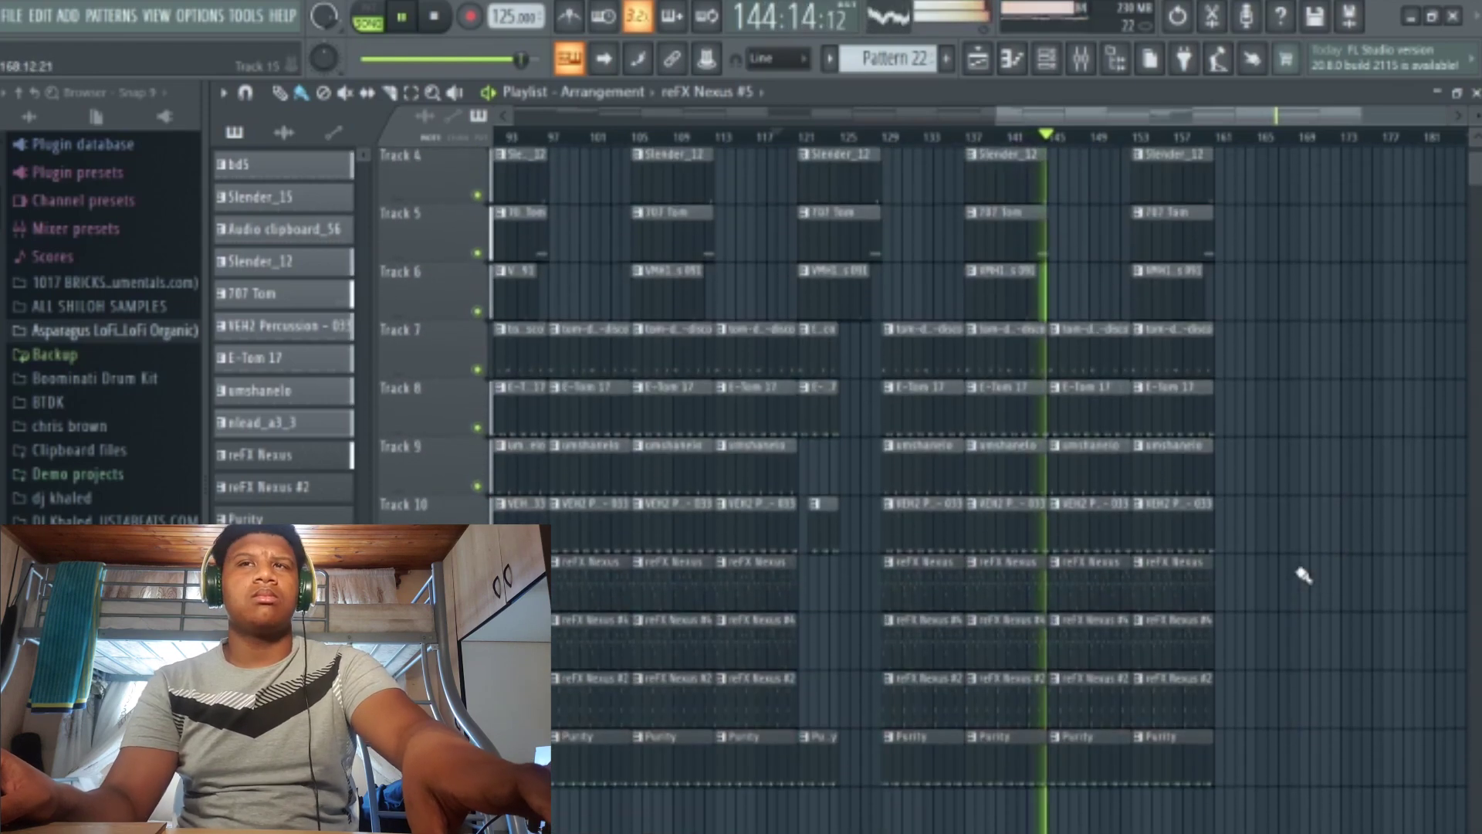
pyautogui.scroll(3, 1313, 589)
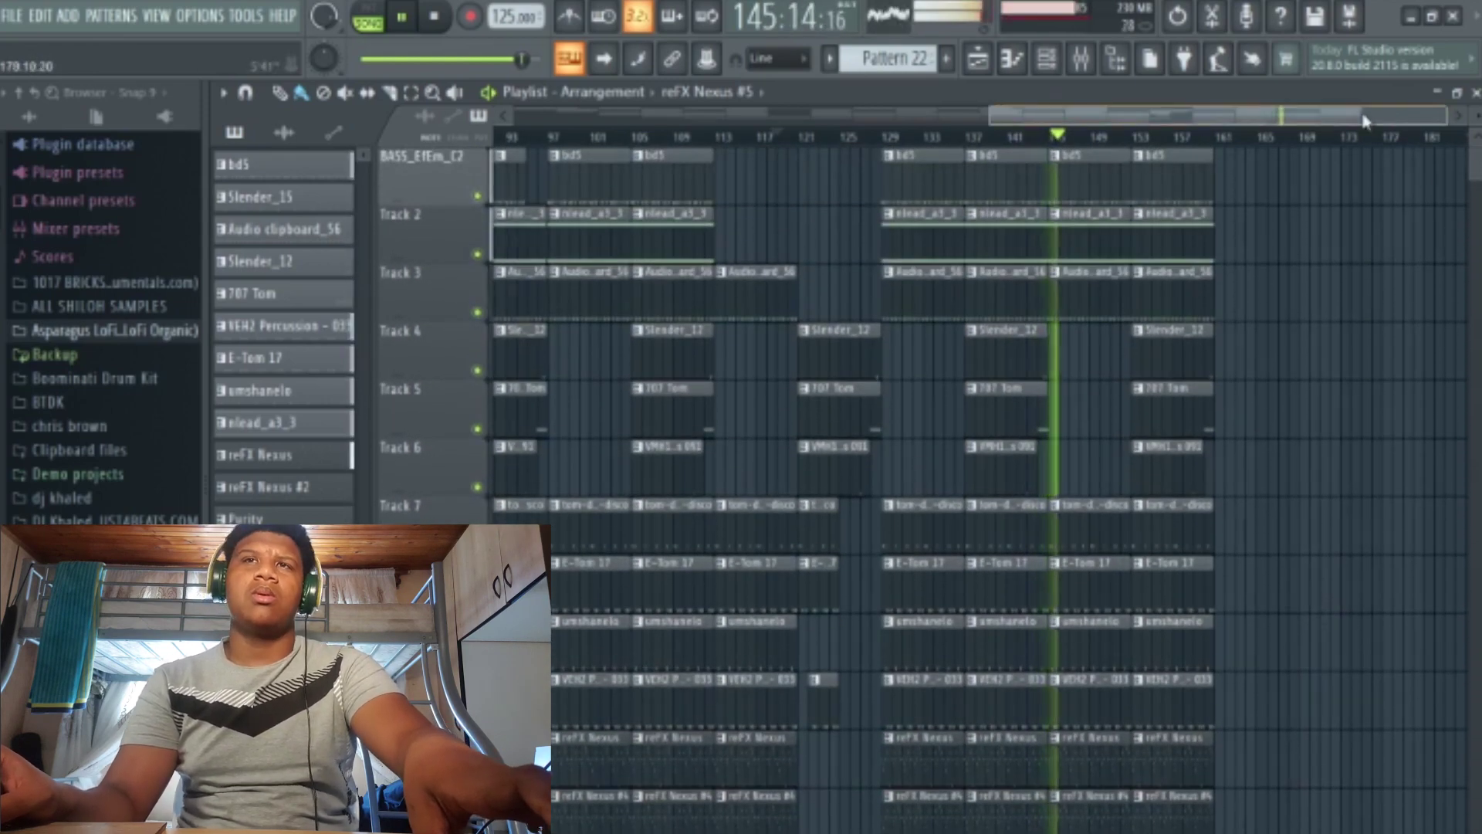
# Restart playback from the beginning of the song and view the whole arrangement through bar 160.
pyautogui.press('space')
pyautogui.press('space')
pyautogui.press('space')
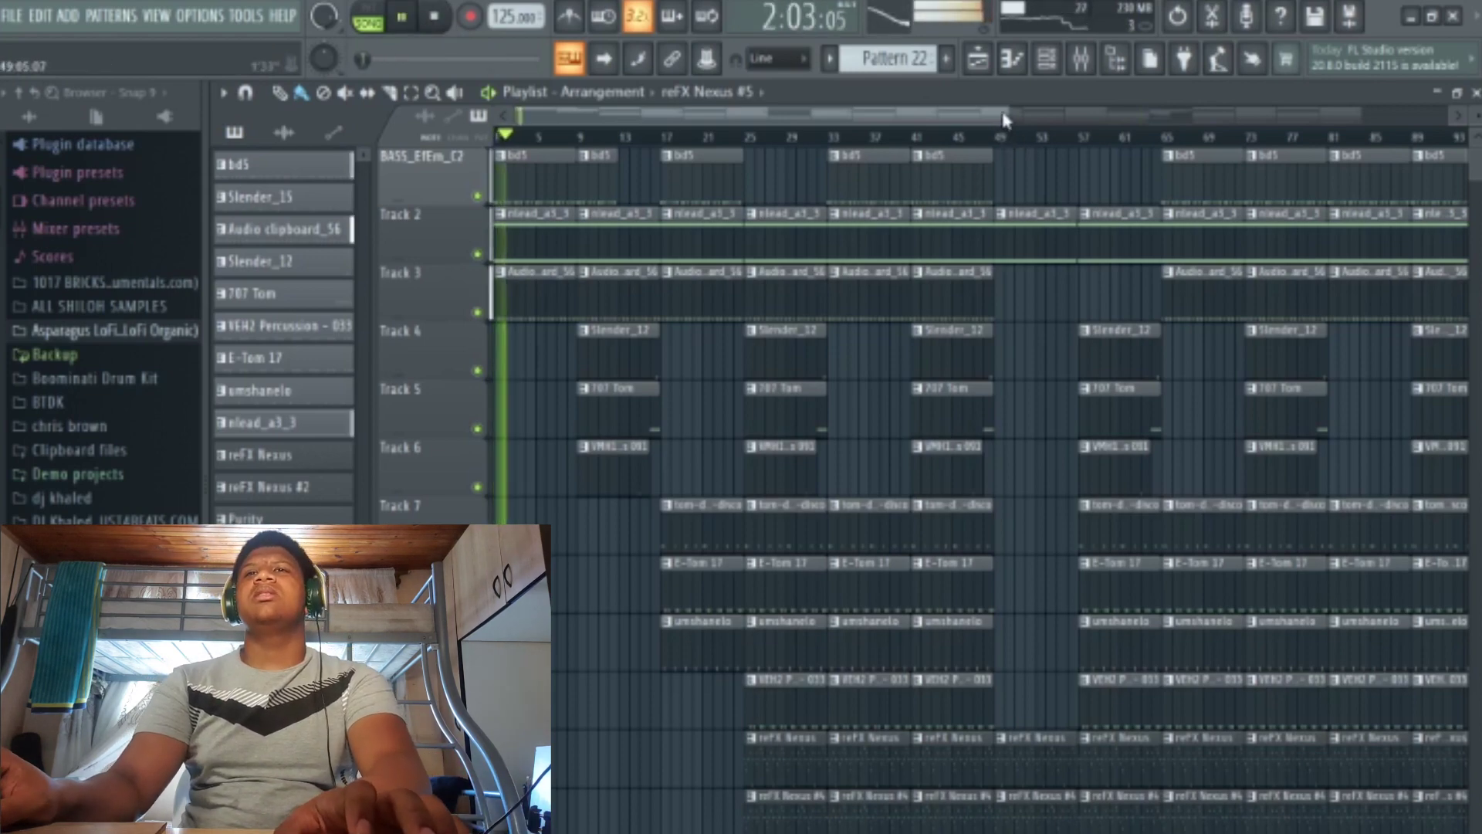
pyautogui.scroll(-3, 1003, 120)
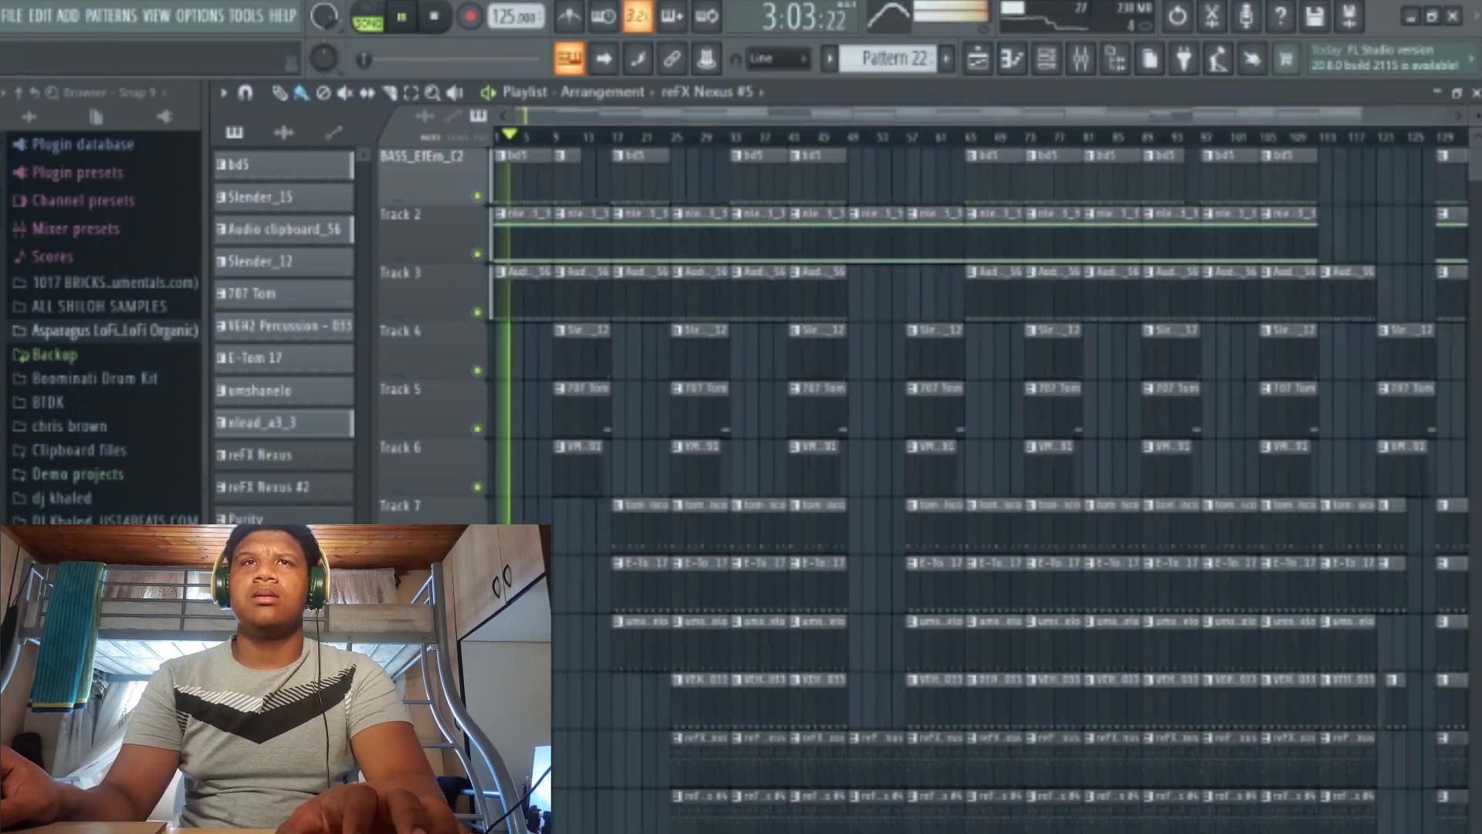
pyautogui.scroll(-2, 1413, 332)
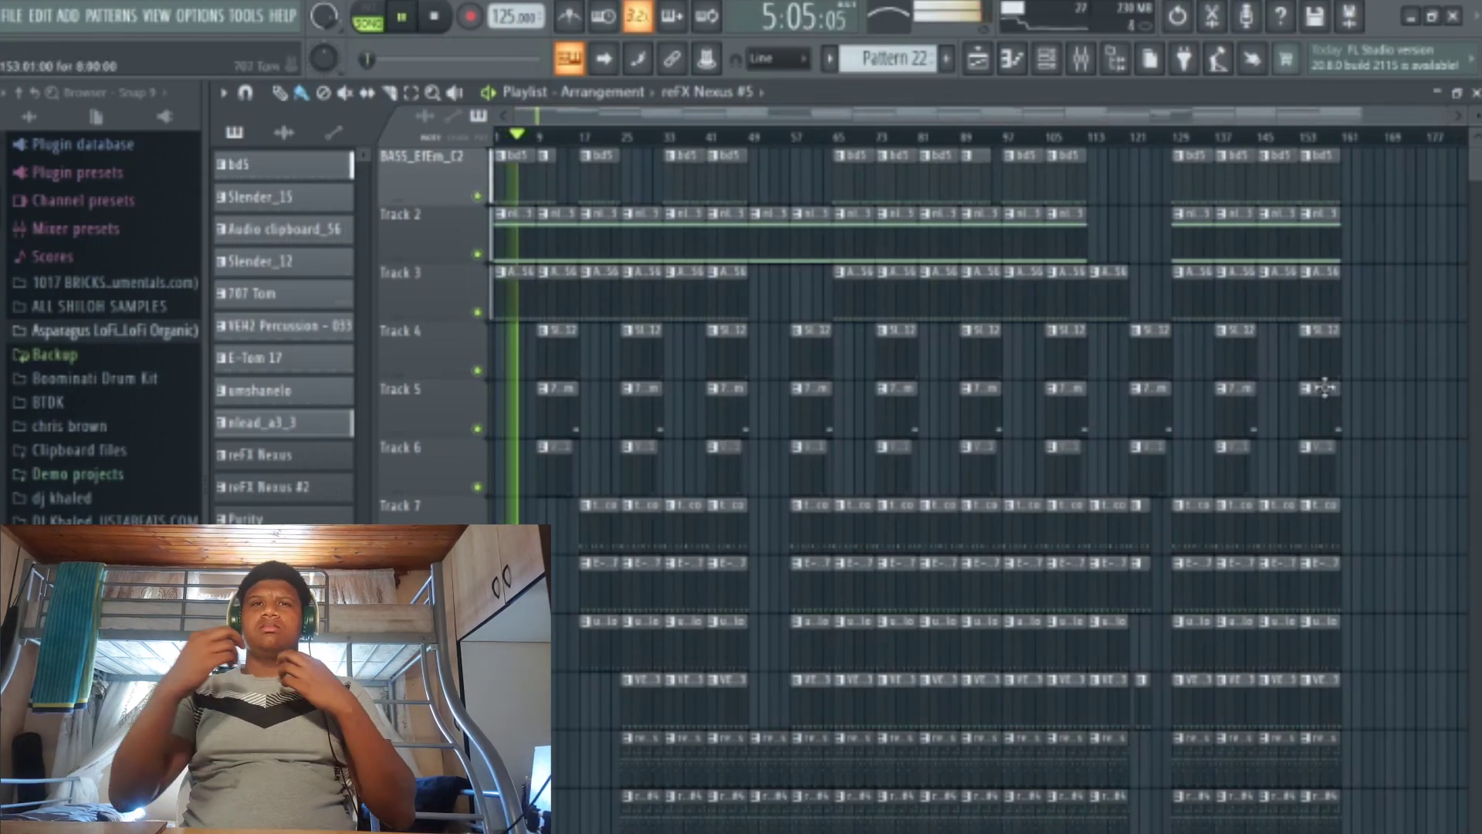
pyautogui.scroll(-5, 1436, 401)
pyautogui.scroll(5, 1436, 401)
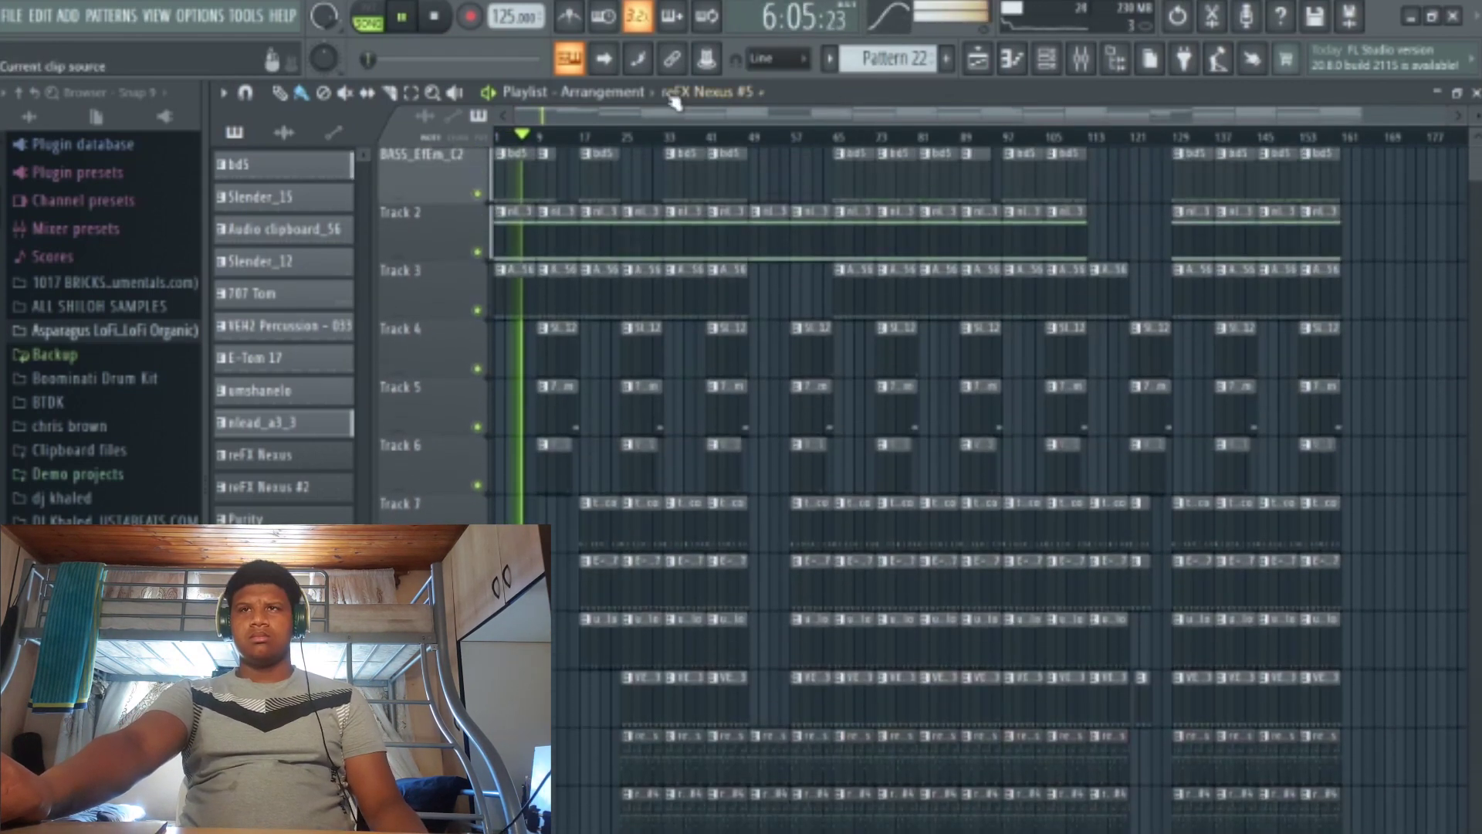
# Play the song from bar 17 and from bar 25, examining the layered clips across the tracks.
pyautogui.click(581, 139)
pyautogui.scroll(-8, 729, 375)
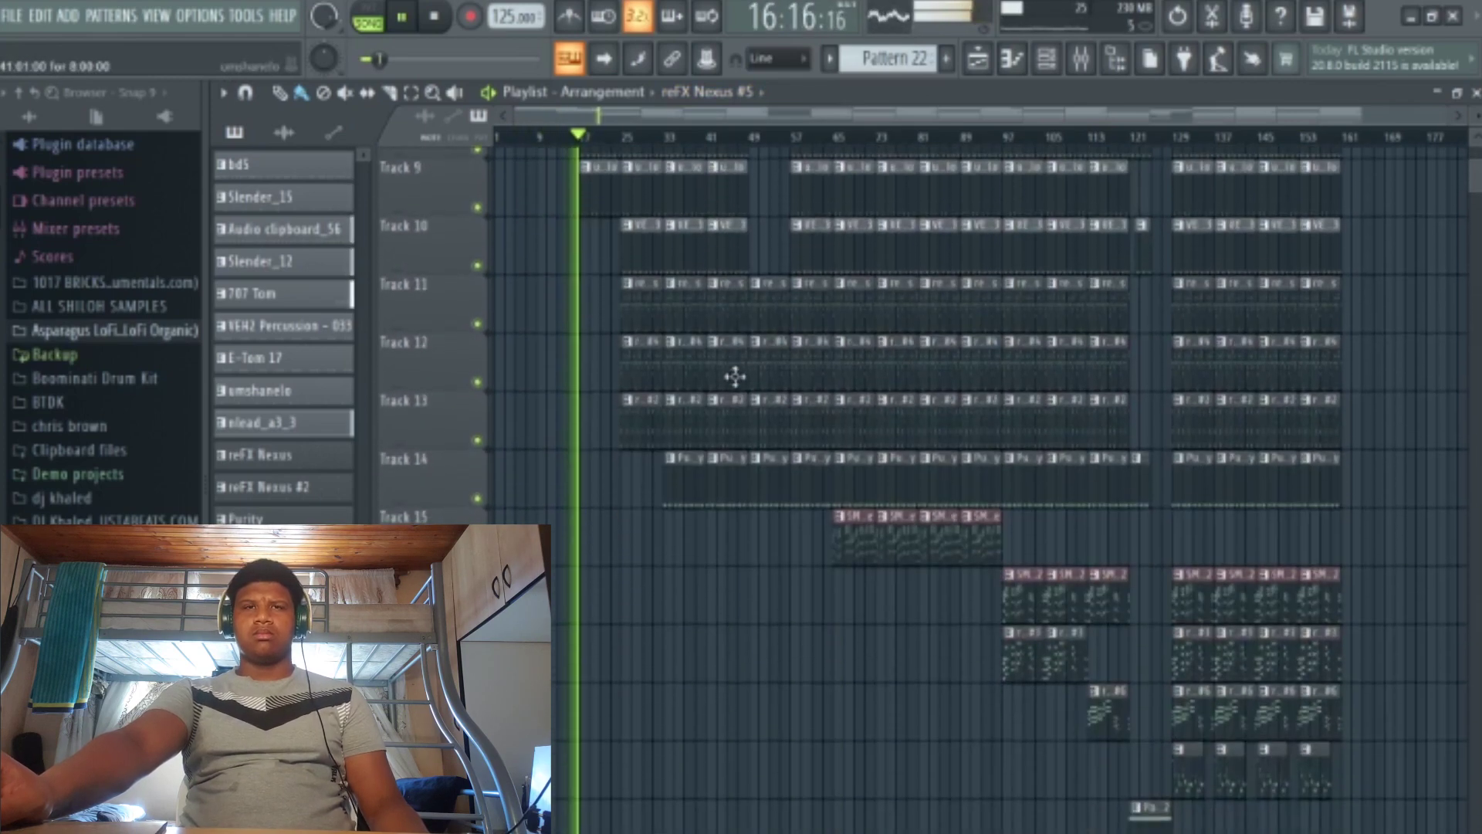
pyautogui.scroll(4, 735, 376)
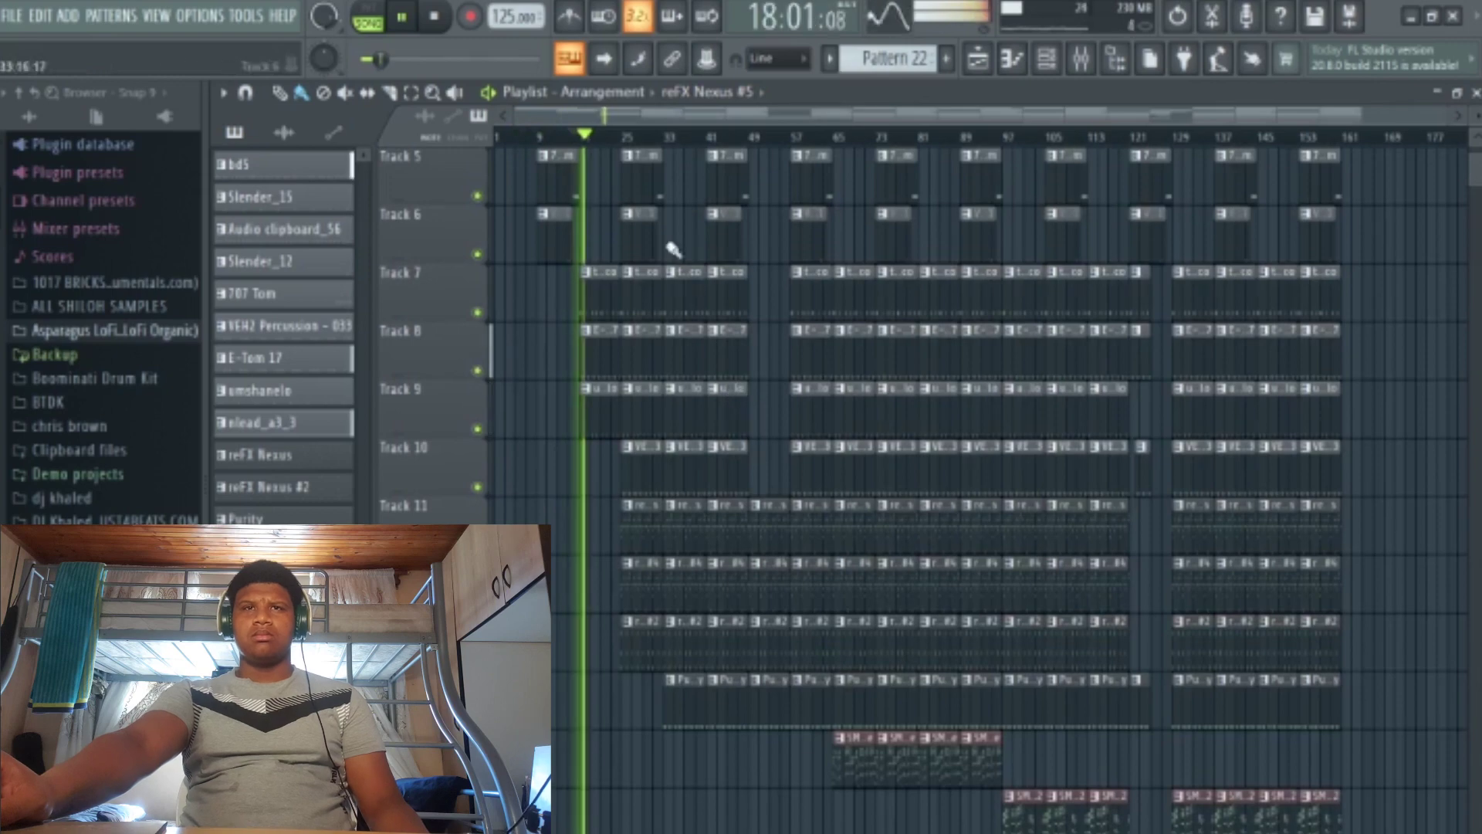
pyautogui.click(633, 140)
pyautogui.scroll(4, 726, 455)
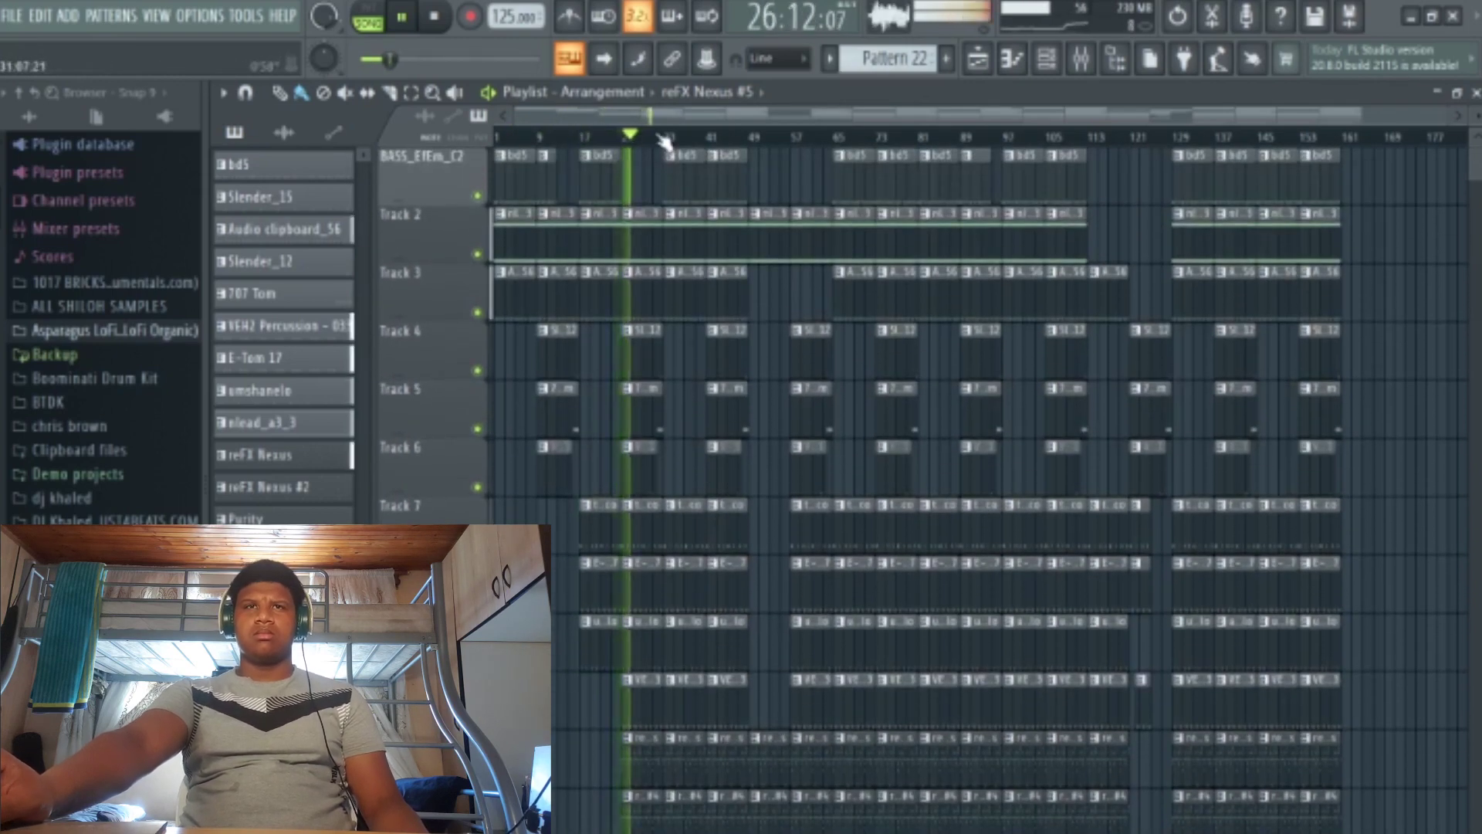
pyautogui.scroll(-6, 733, 344)
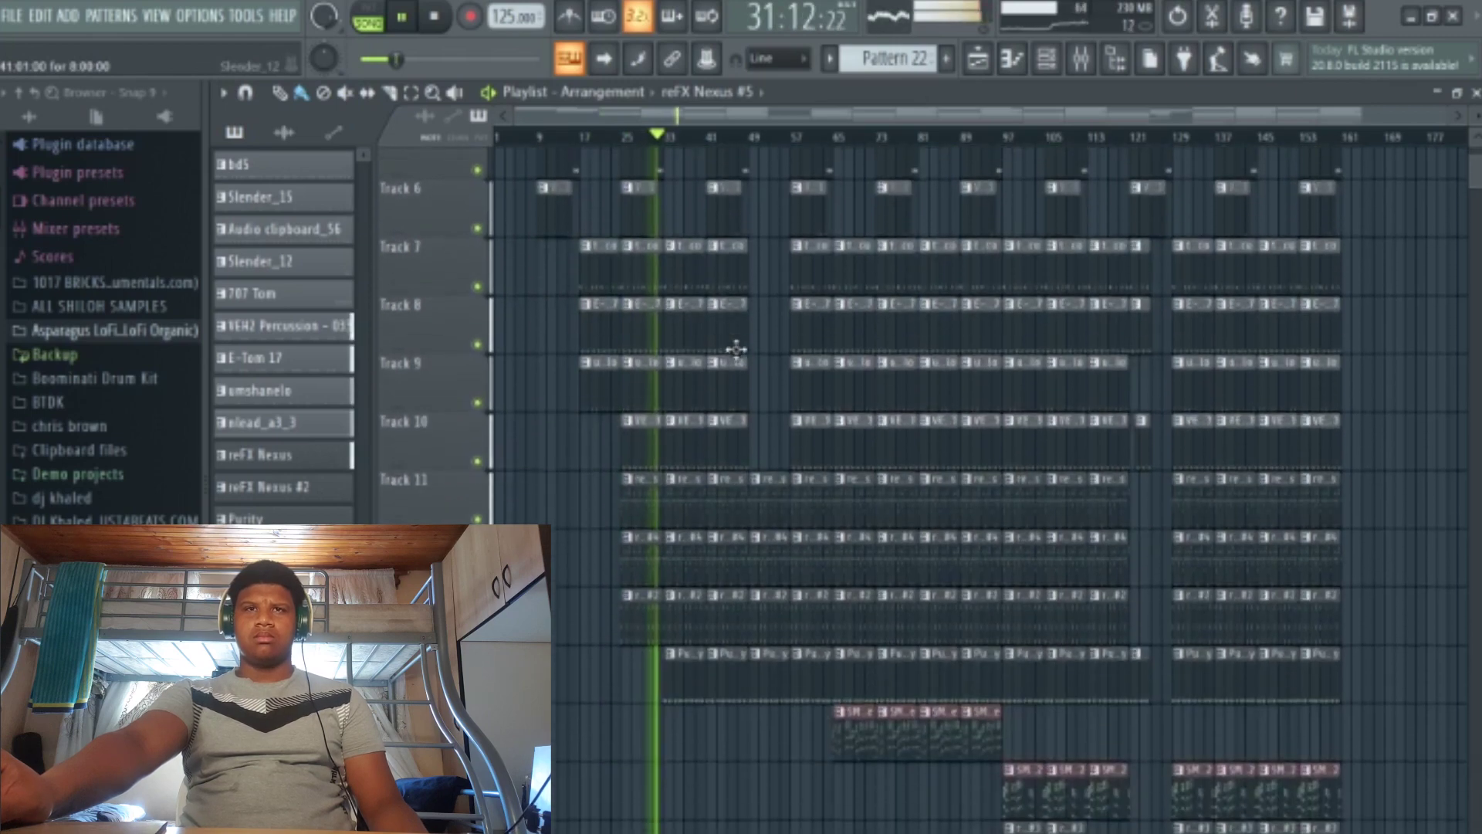
pyautogui.scroll(-2, 736, 350)
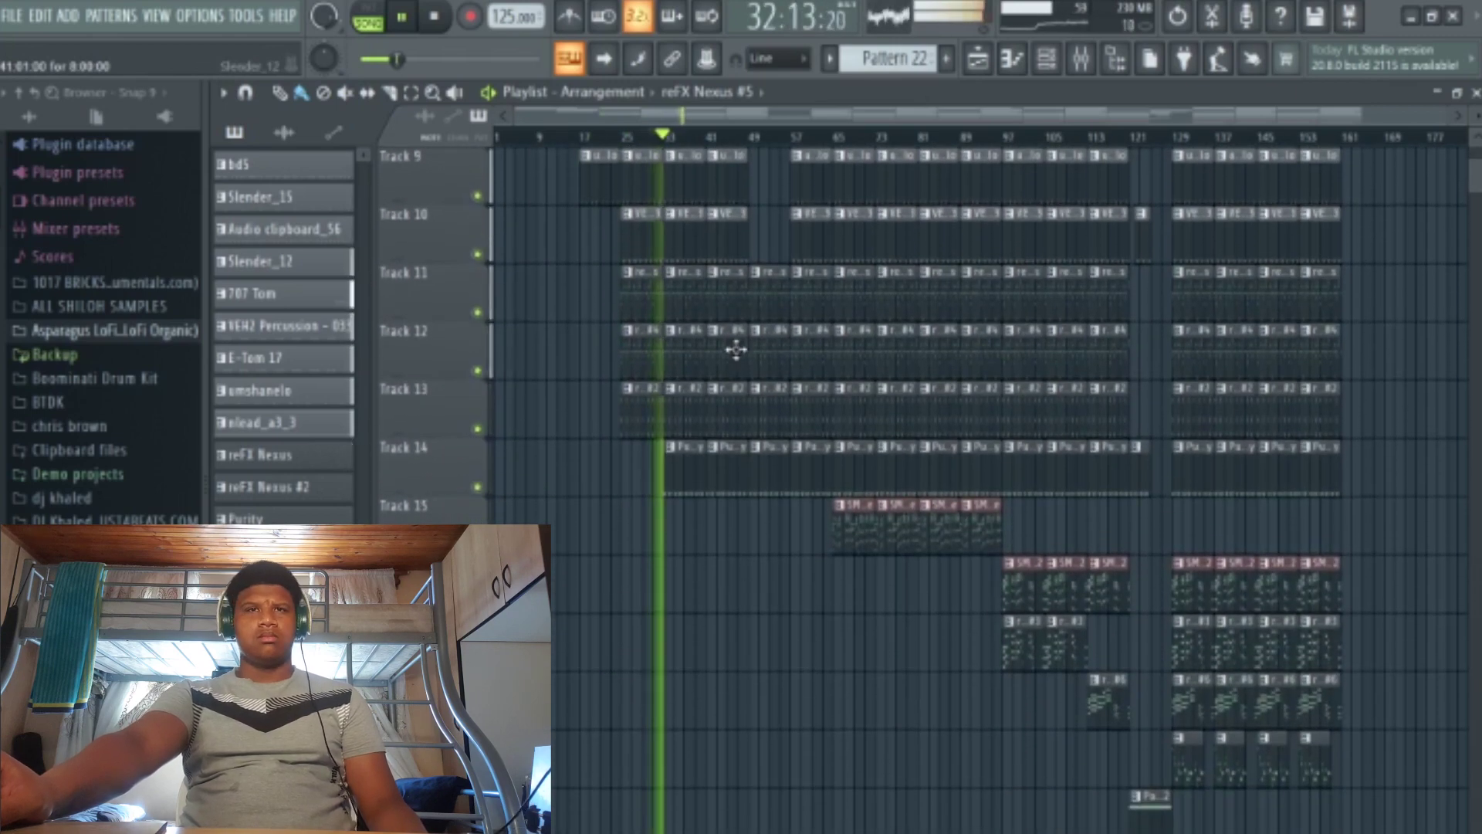
pyautogui.scroll(10, 898, 529)
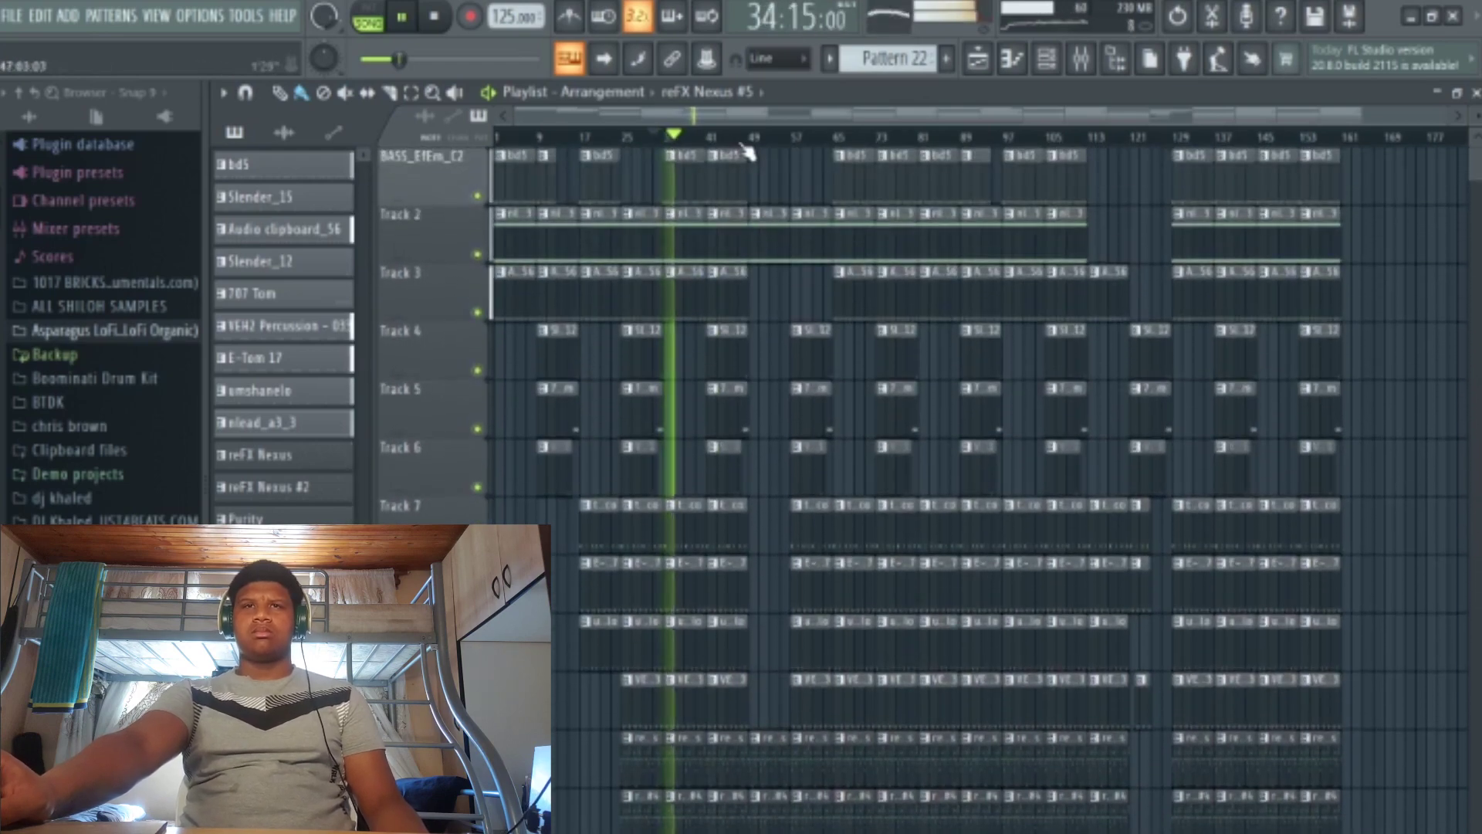
# Play the song from around bars 49 and 57, checking the breakdown and the return of the parts.
pyautogui.click(747, 140)
pyautogui.click(802, 139)
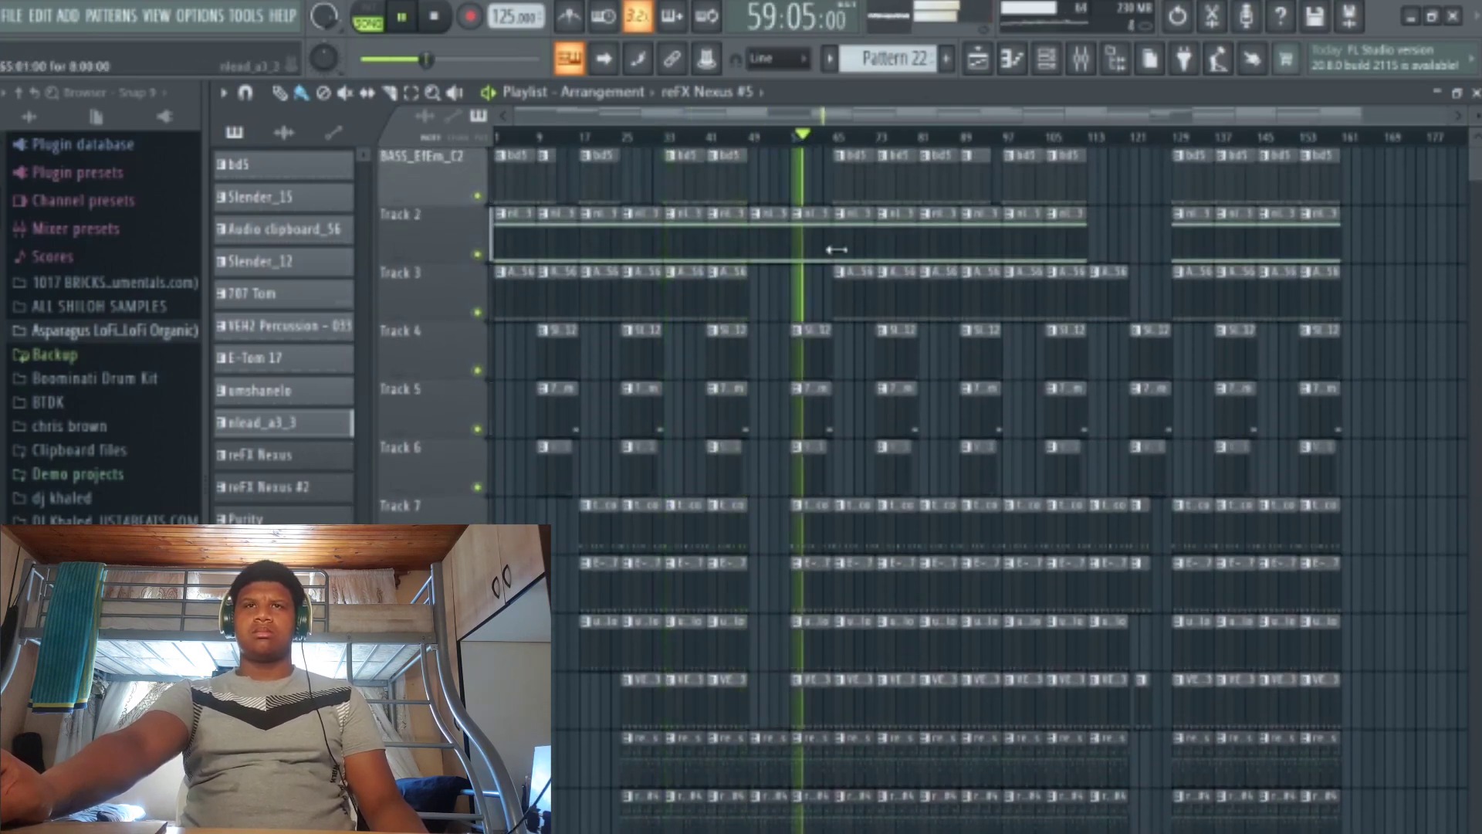
pyautogui.scroll(-7, 838, 251)
pyautogui.scroll(8, 842, 255)
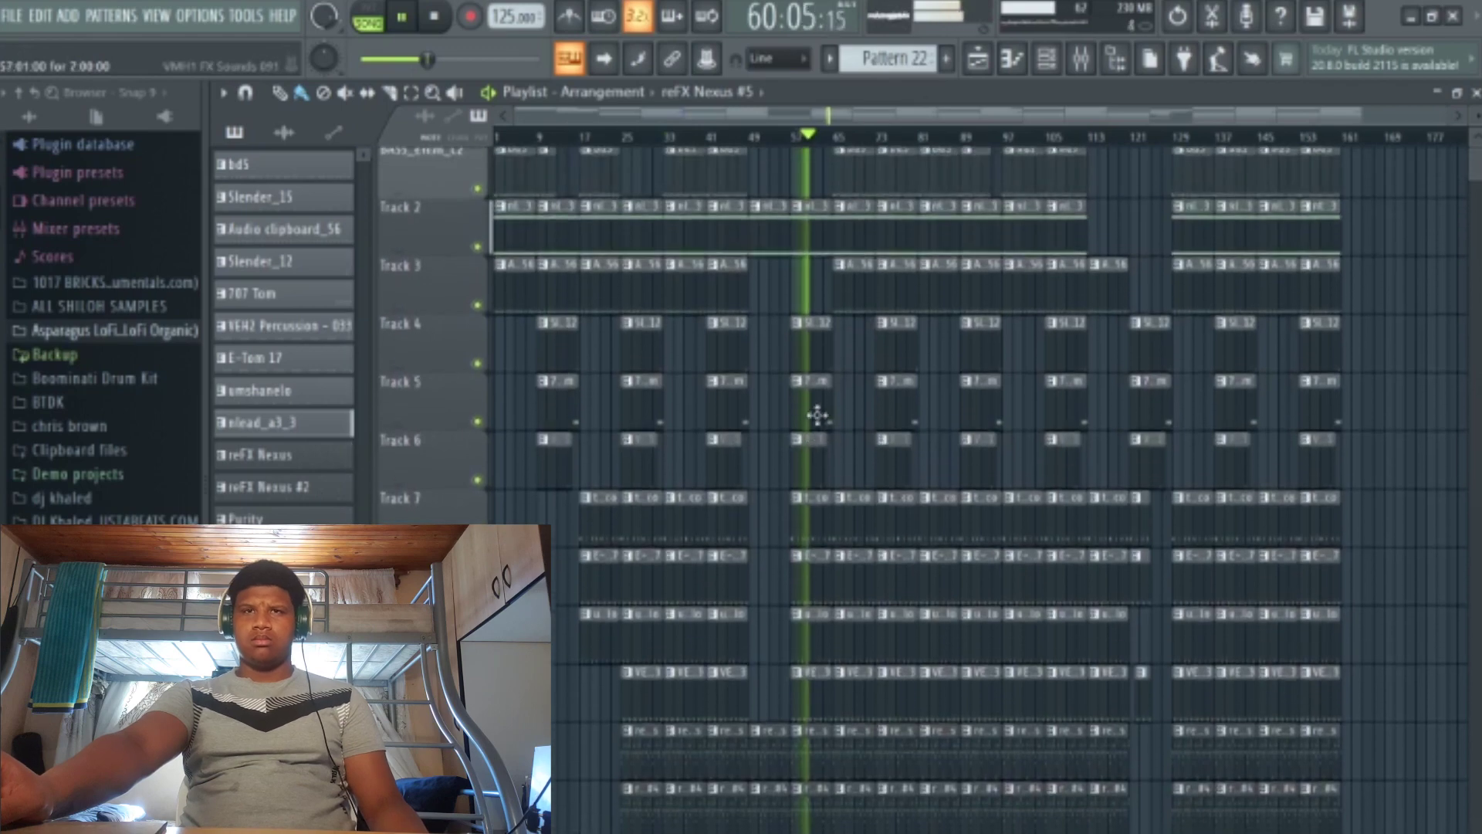
pyautogui.scroll(1, 817, 416)
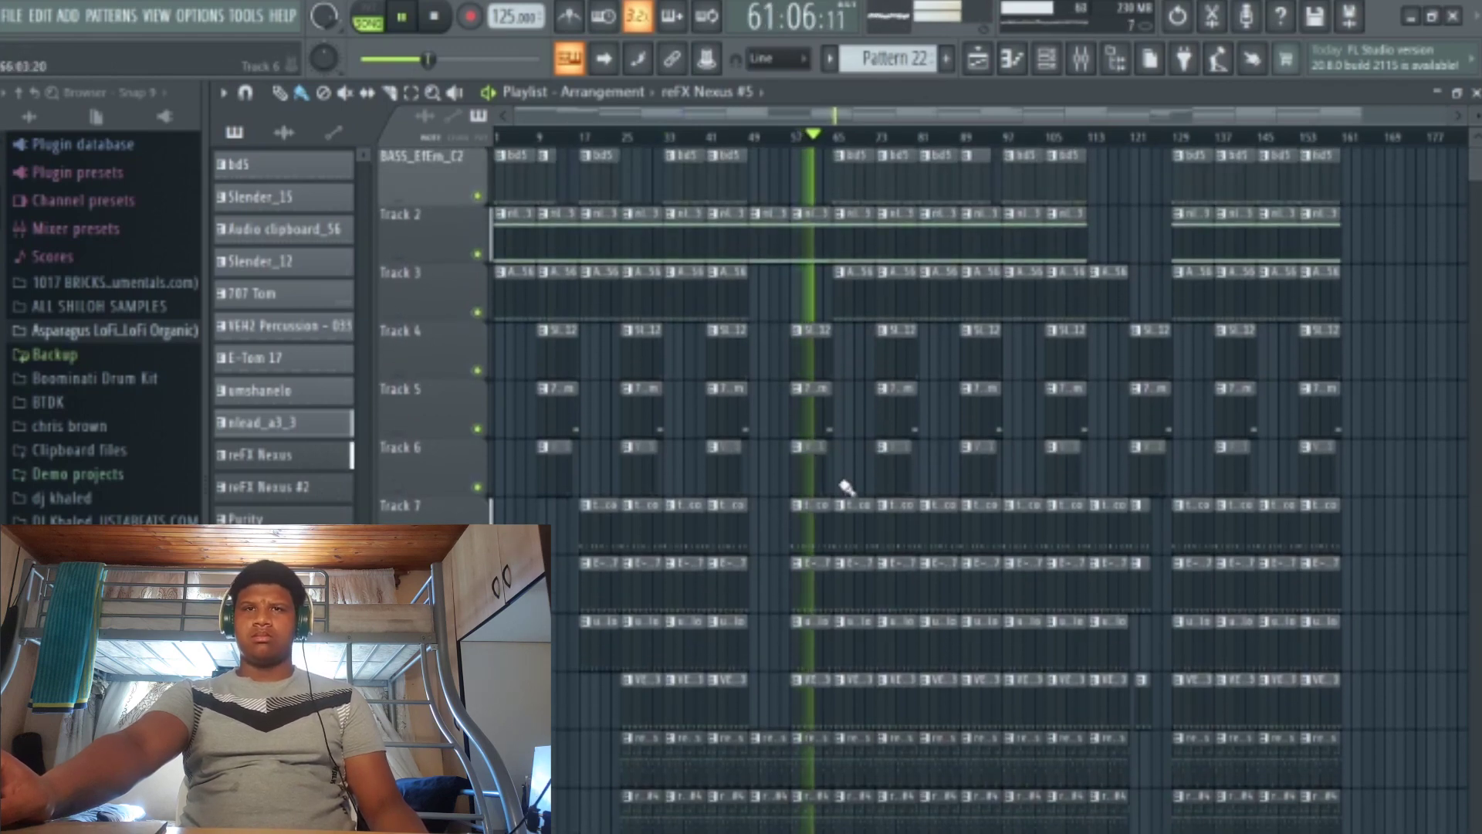
pyautogui.scroll(-5, 849, 486)
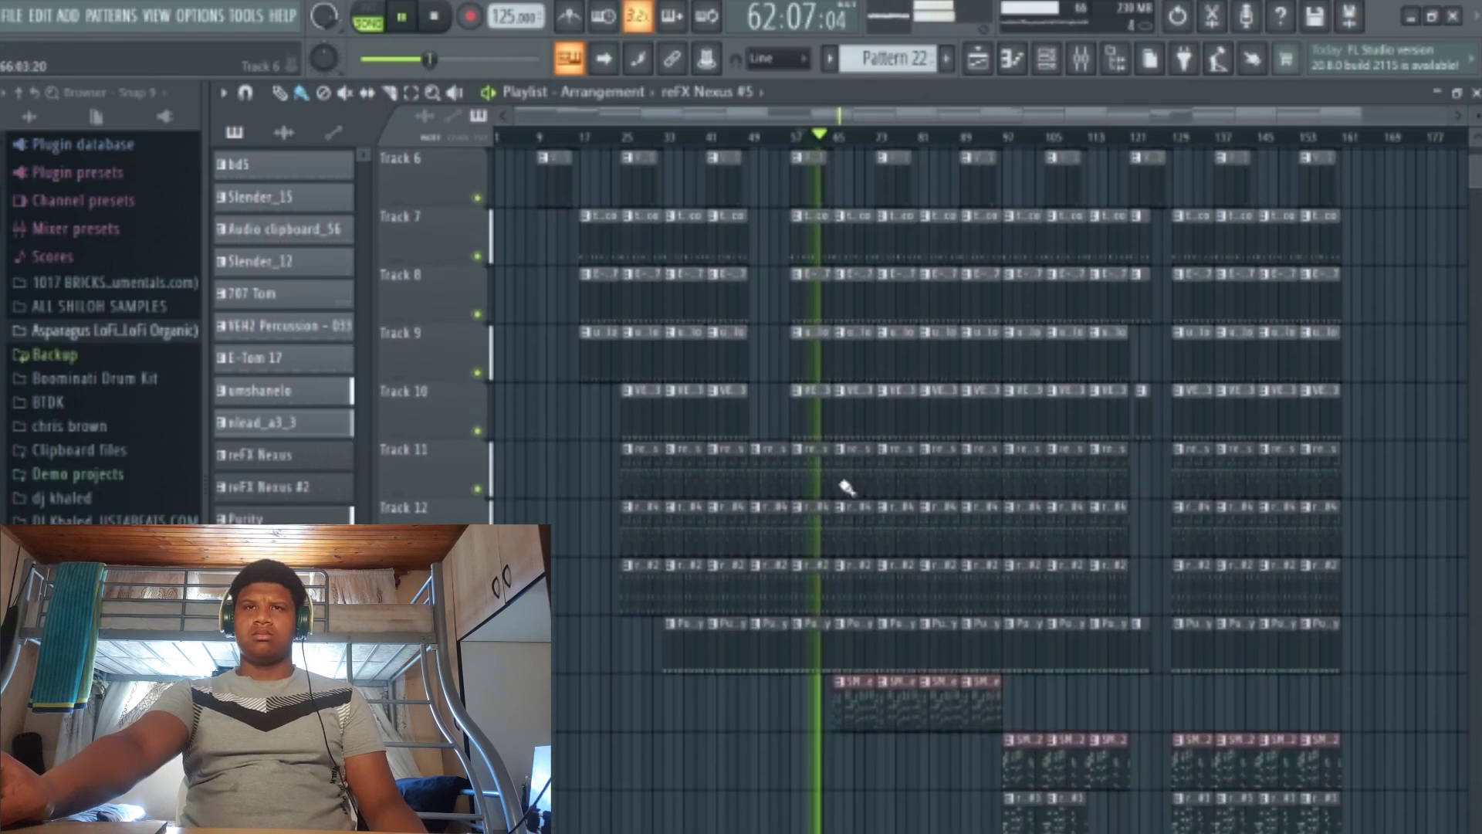
pyautogui.scroll(5, 860, 487)
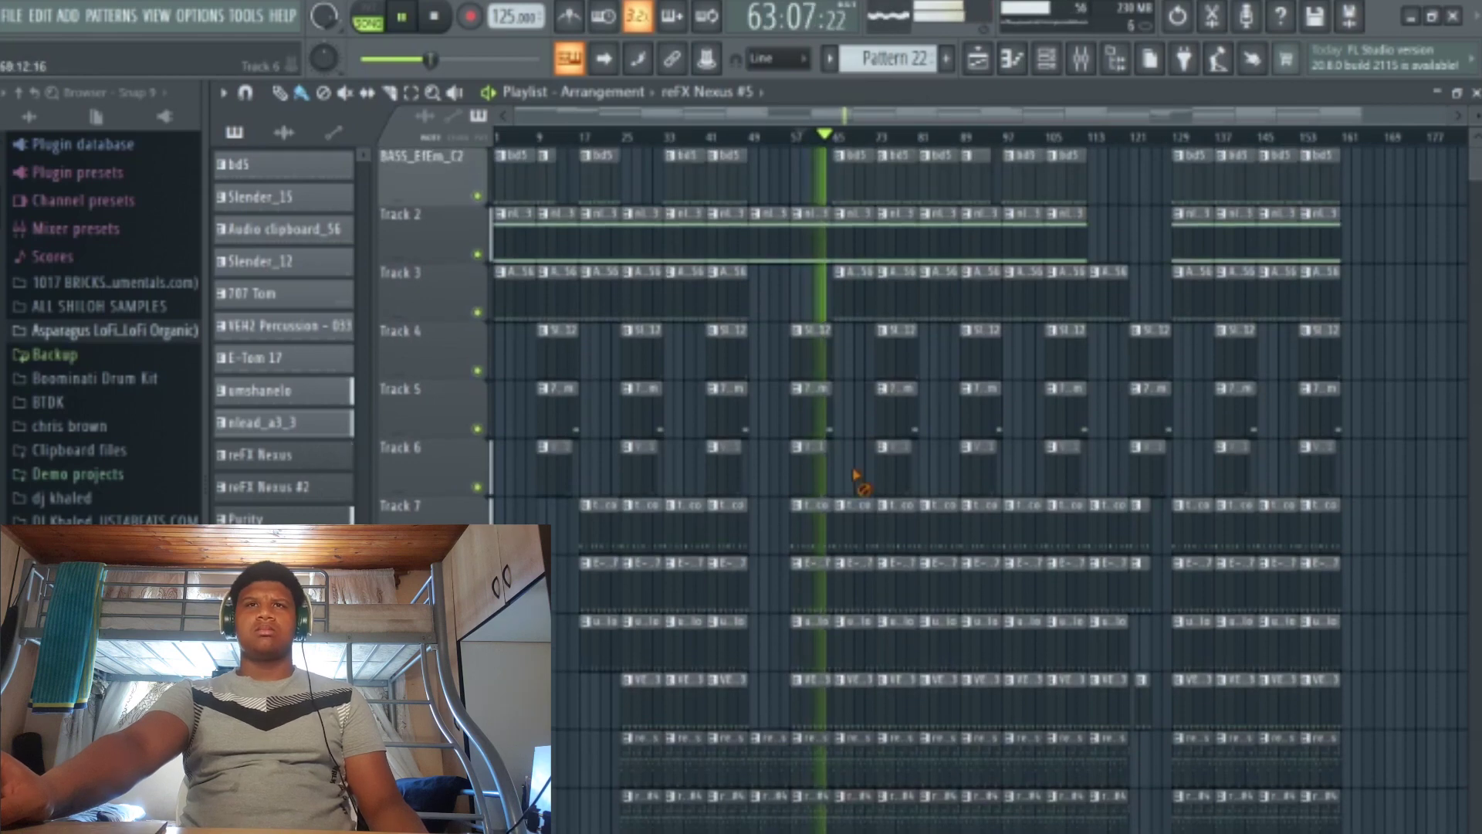
pyautogui.scroll(-9, 860, 474)
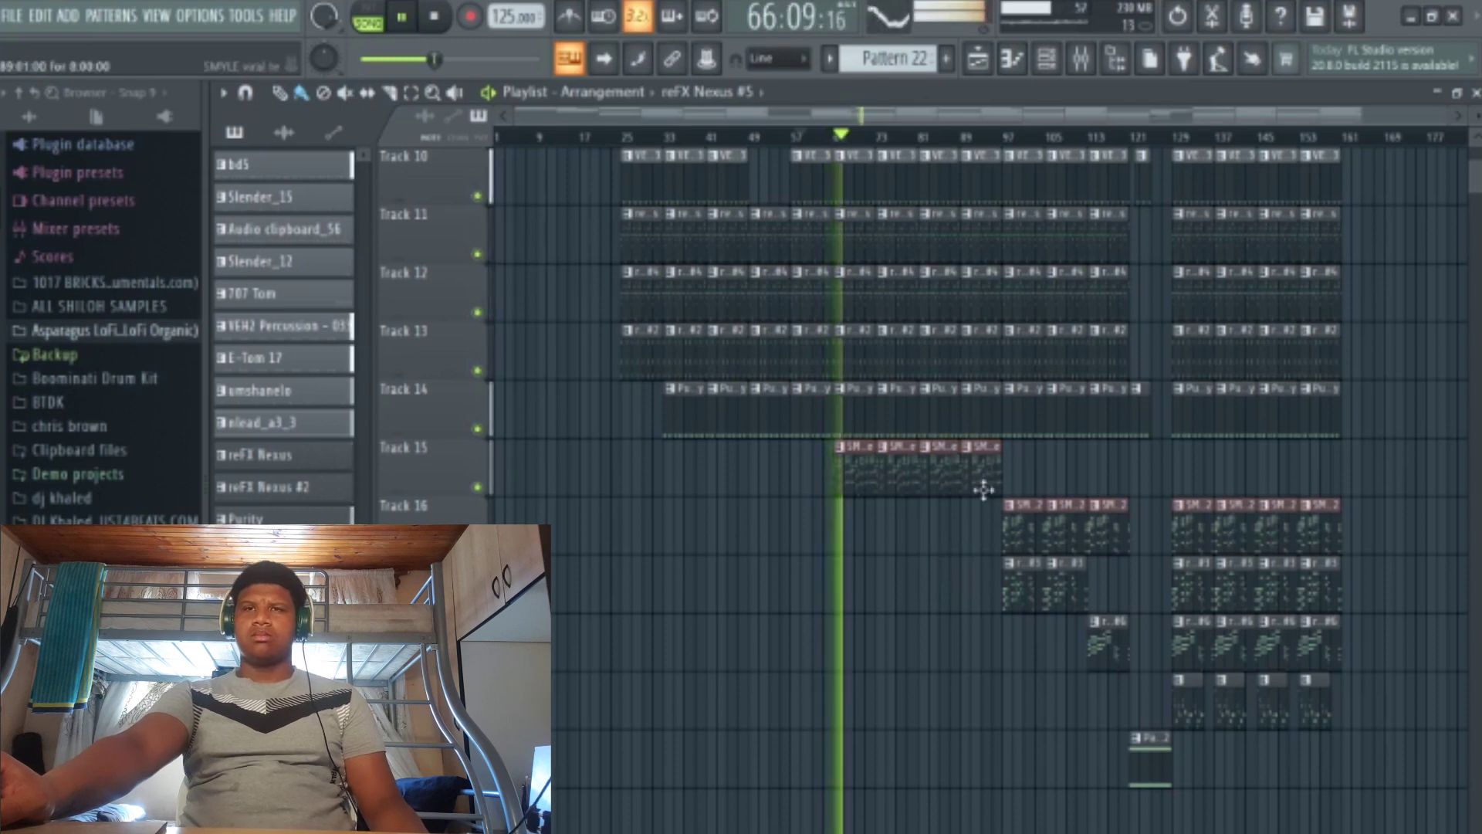
# Check the SMYLE viral te mixer track, return to the playlist, and play the song from bar 95.
pyautogui.click(1081, 58)
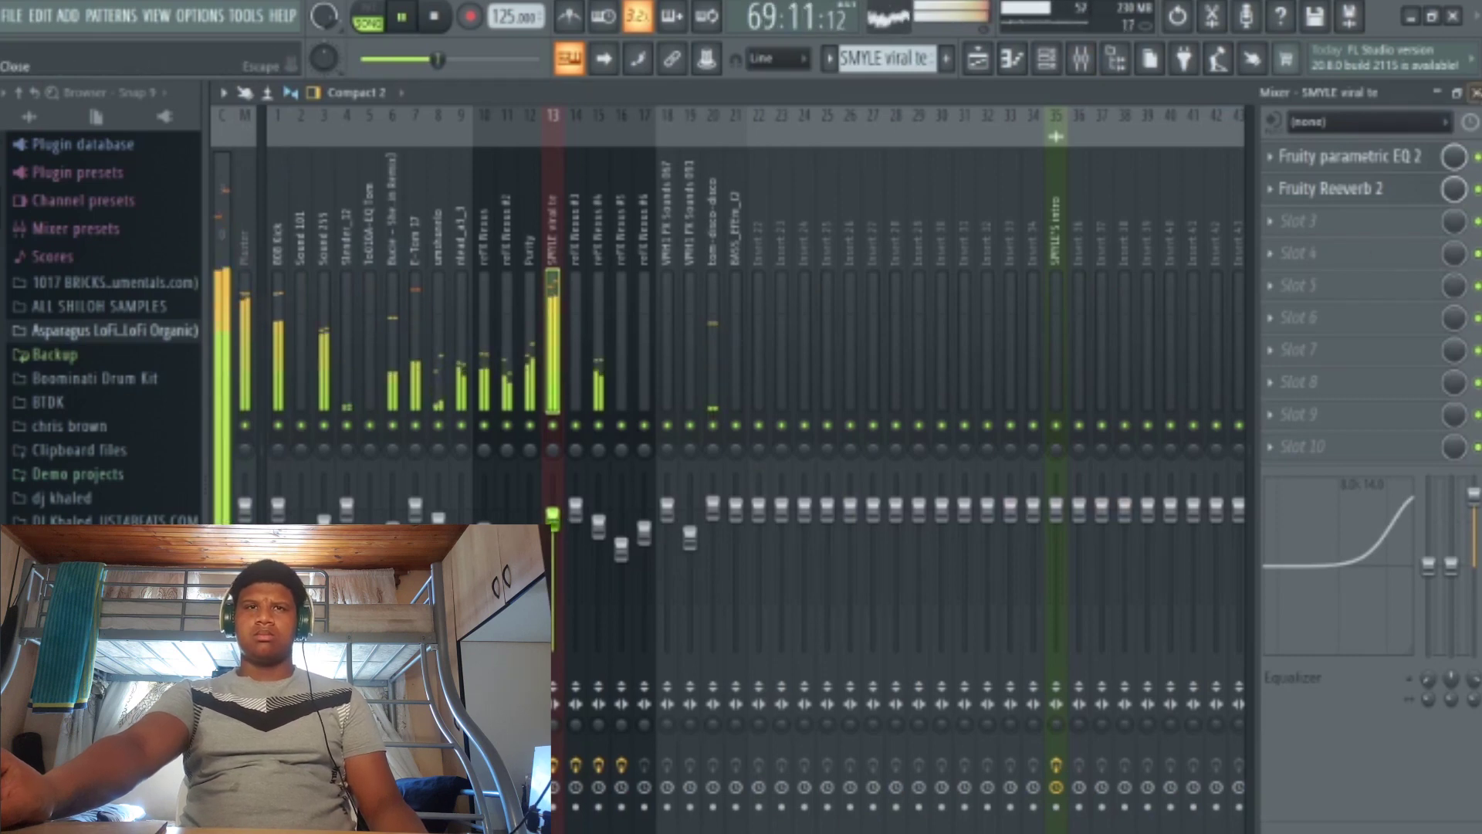
pyautogui.press('F5')
pyautogui.click(995, 137)
pyautogui.scroll(9, 1058, 479)
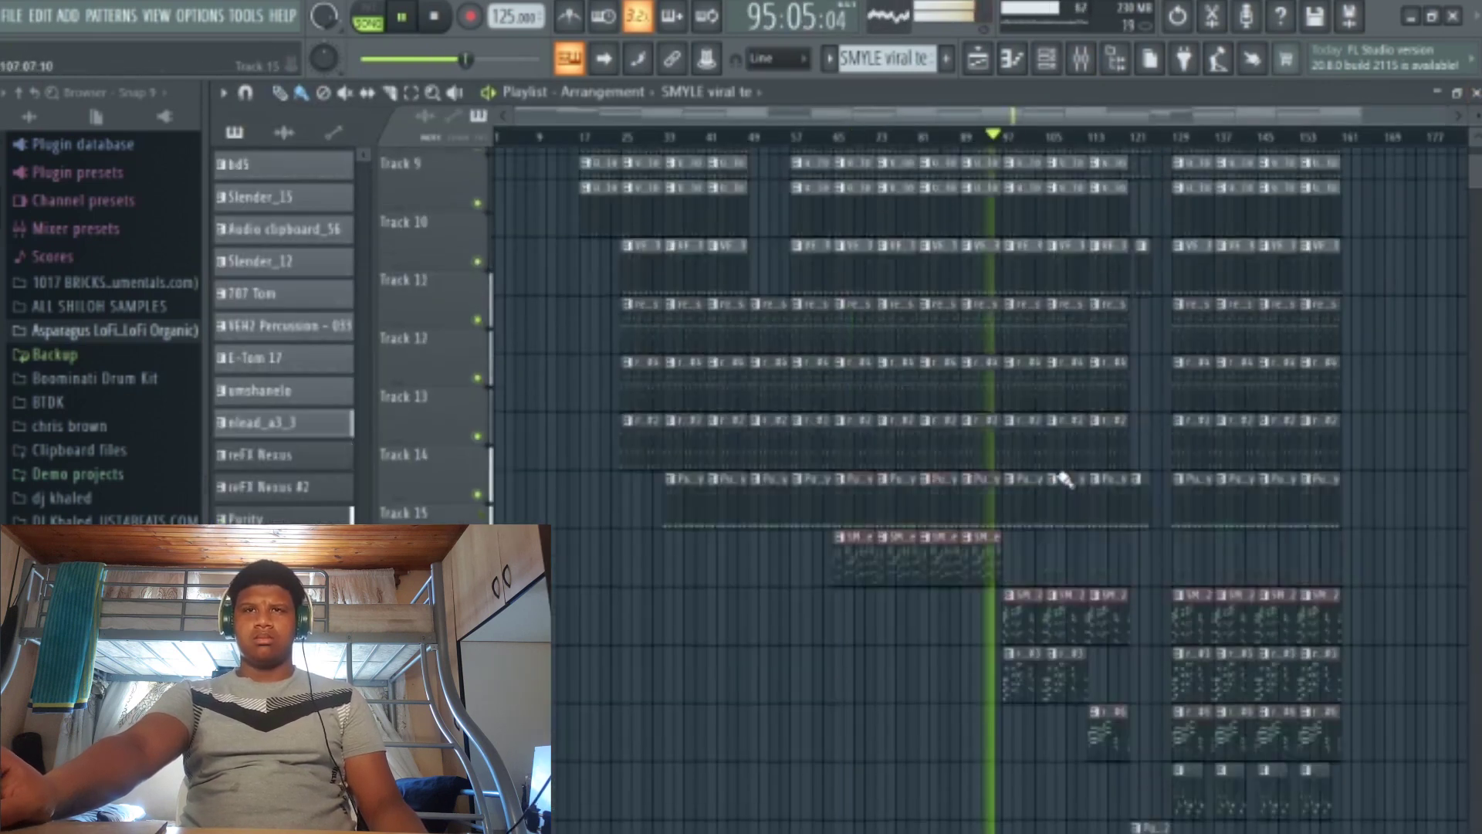
pyautogui.scroll(-9, 1434, 519)
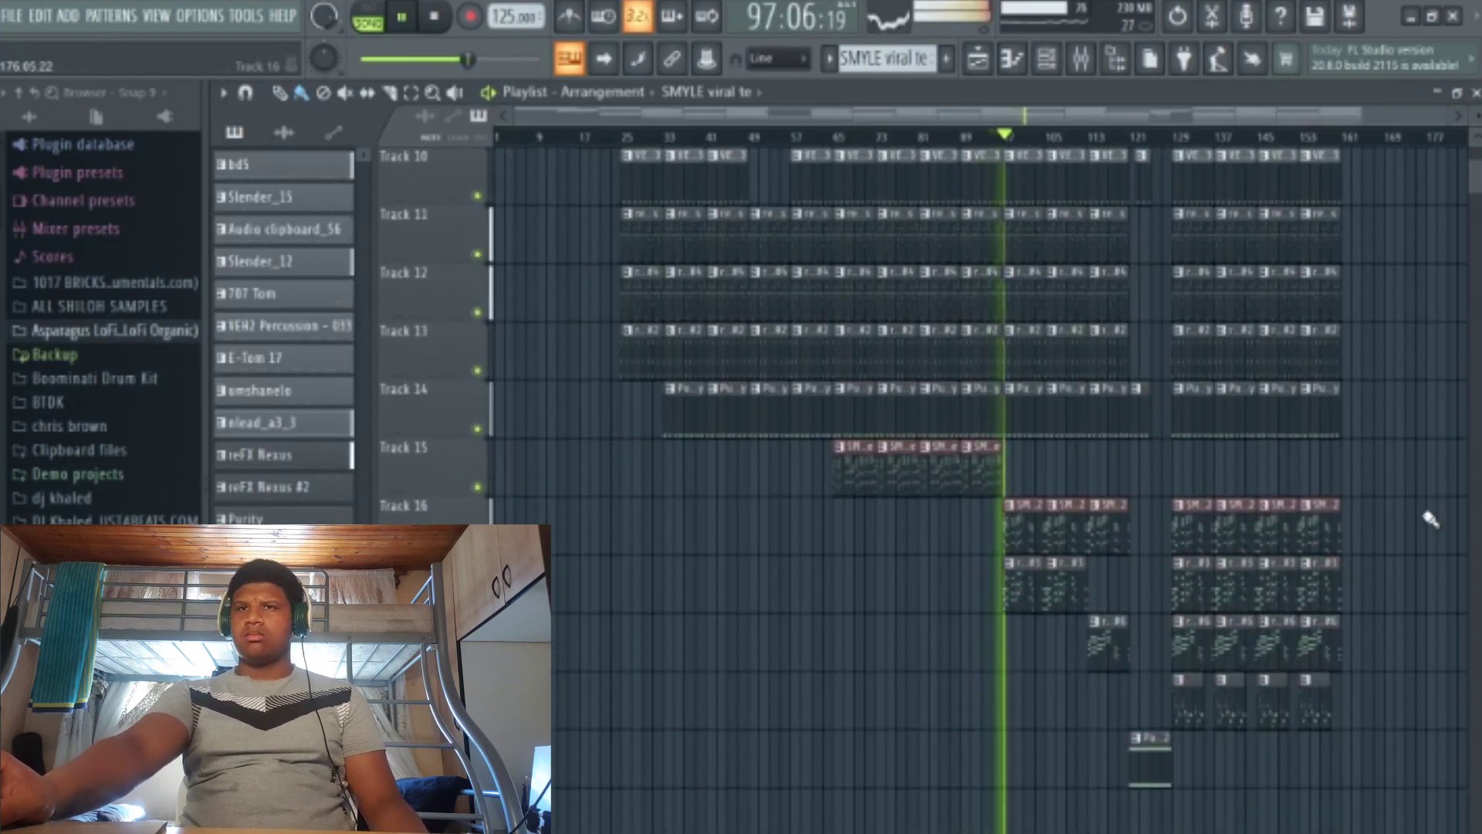
pyautogui.scroll(9, 1438, 397)
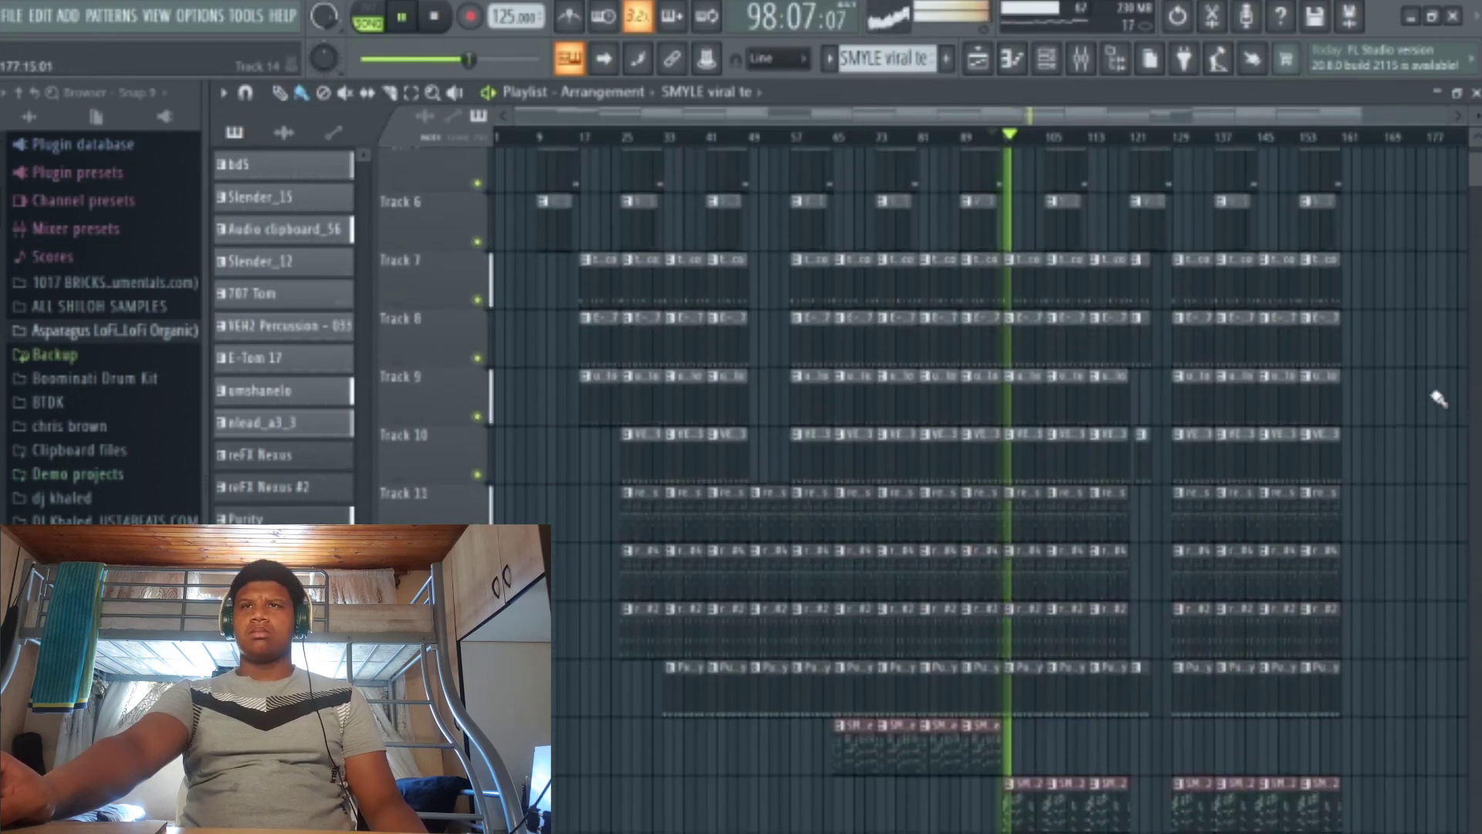
# Place the SMYLE'S intro audio clip on Track 21 at bar 125, below the Pattern 22 clip.
pyautogui.click(283, 132)
pyautogui.scroll(-12, 1325, 488)
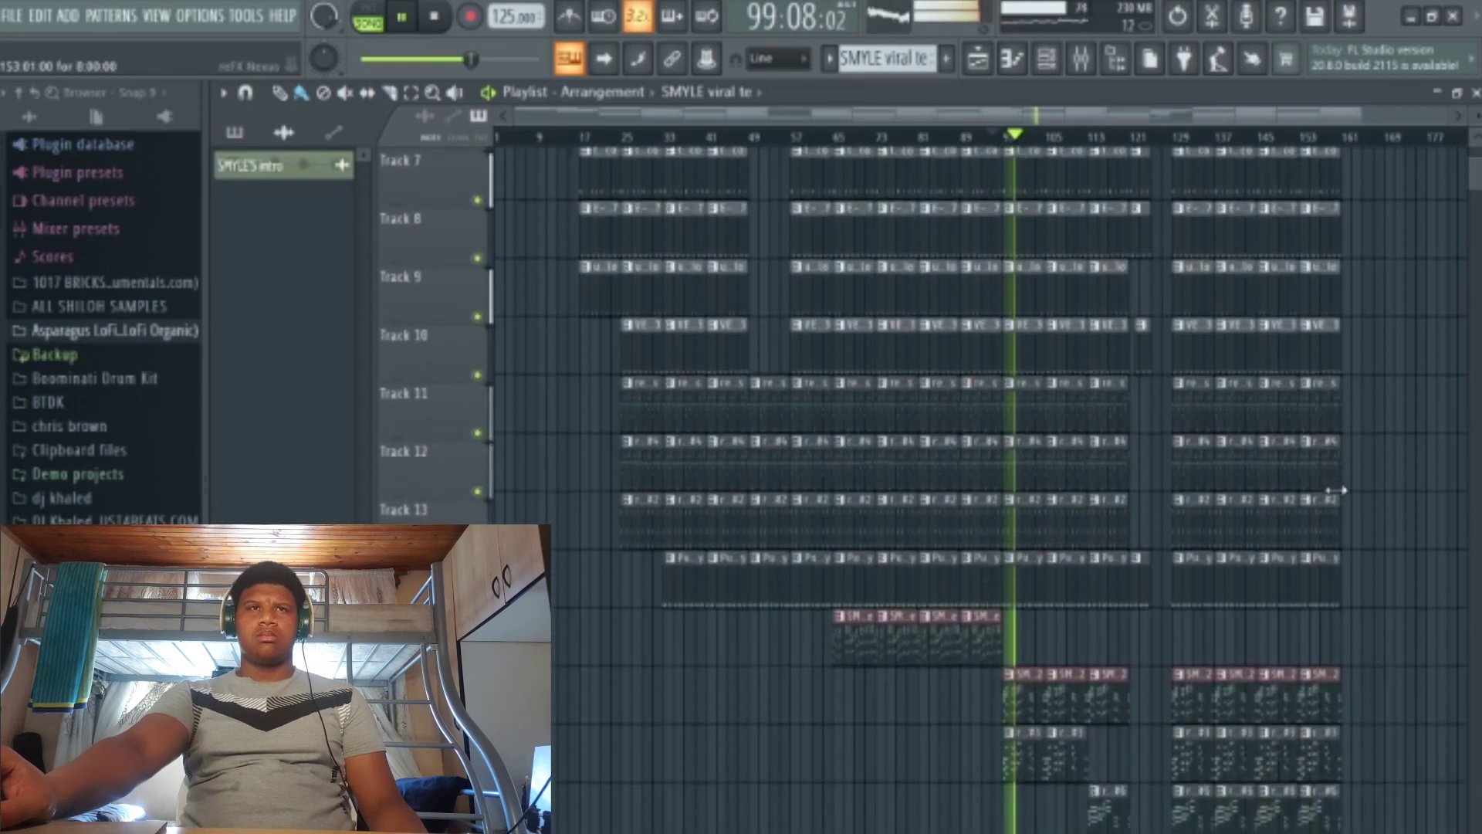
pyautogui.moveTo(254, 165); pyautogui.dragTo(1162, 590)
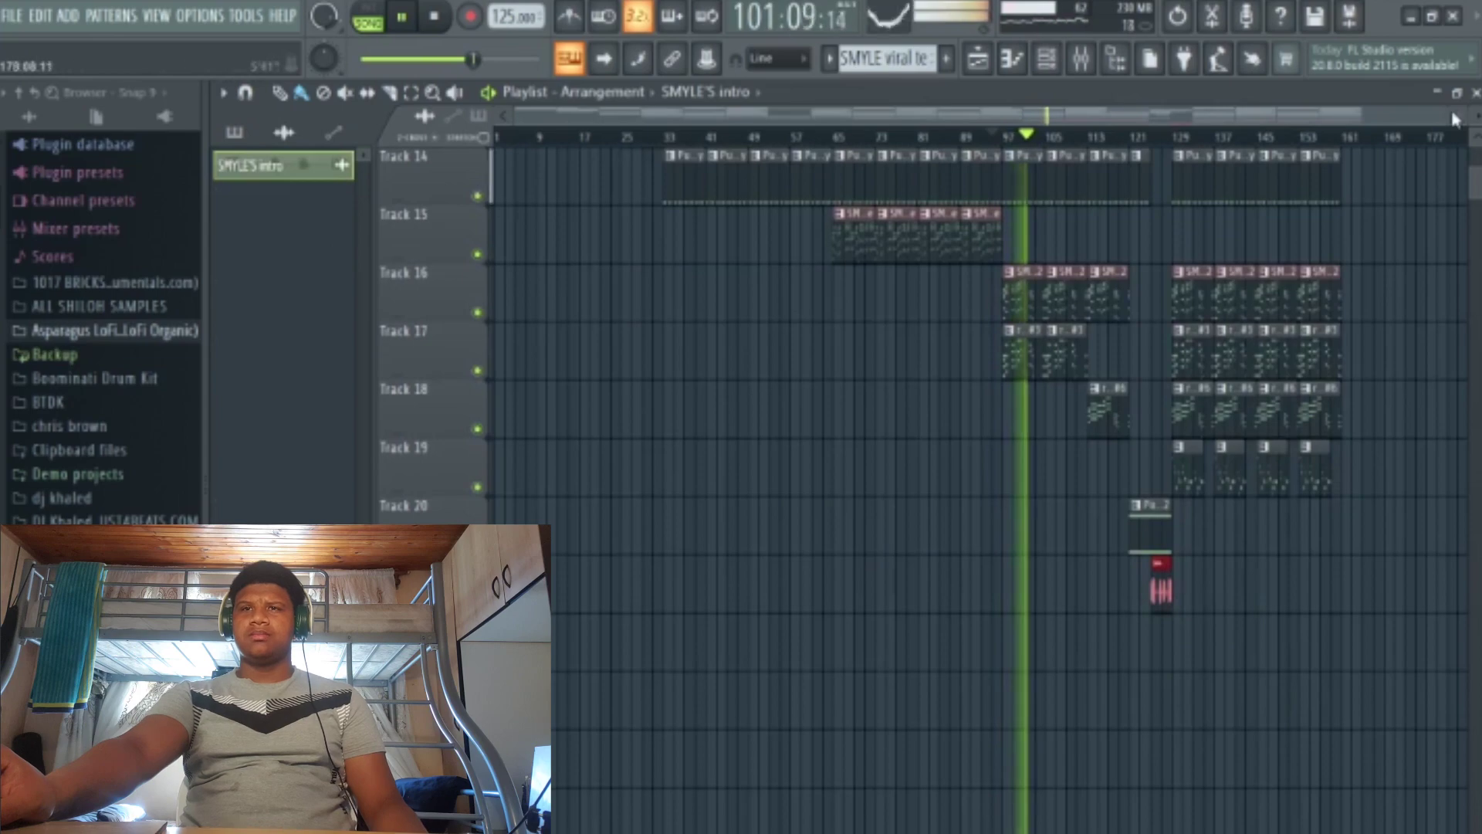
# Repeat the reFX Nexus #6 clip on Track 18 at bar 121.
pyautogui.moveTo(1444, 115); pyautogui.dragTo(1396, 427)
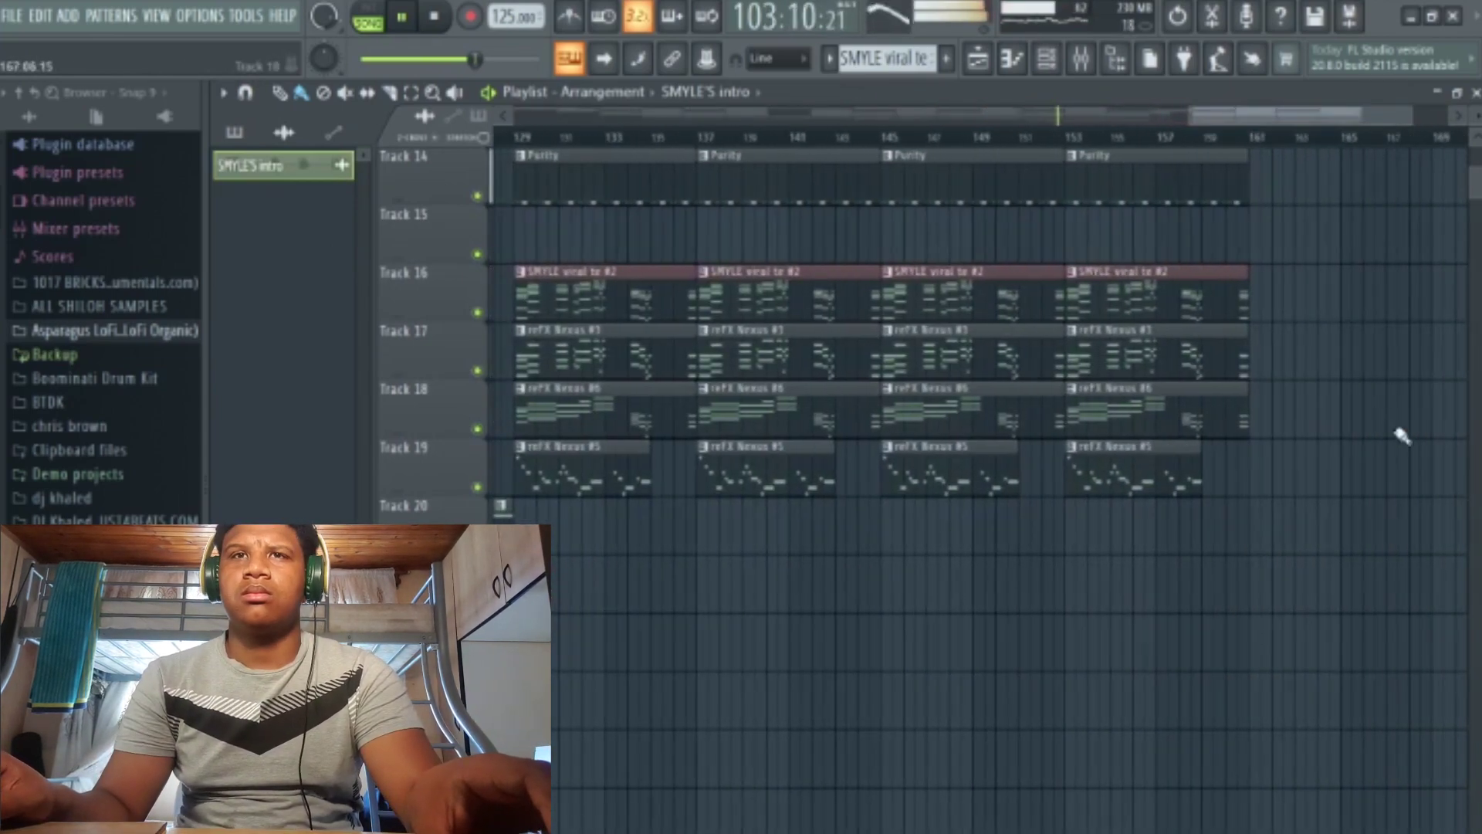
pyautogui.moveTo(1413, 120); pyautogui.dragTo(1098, 108)
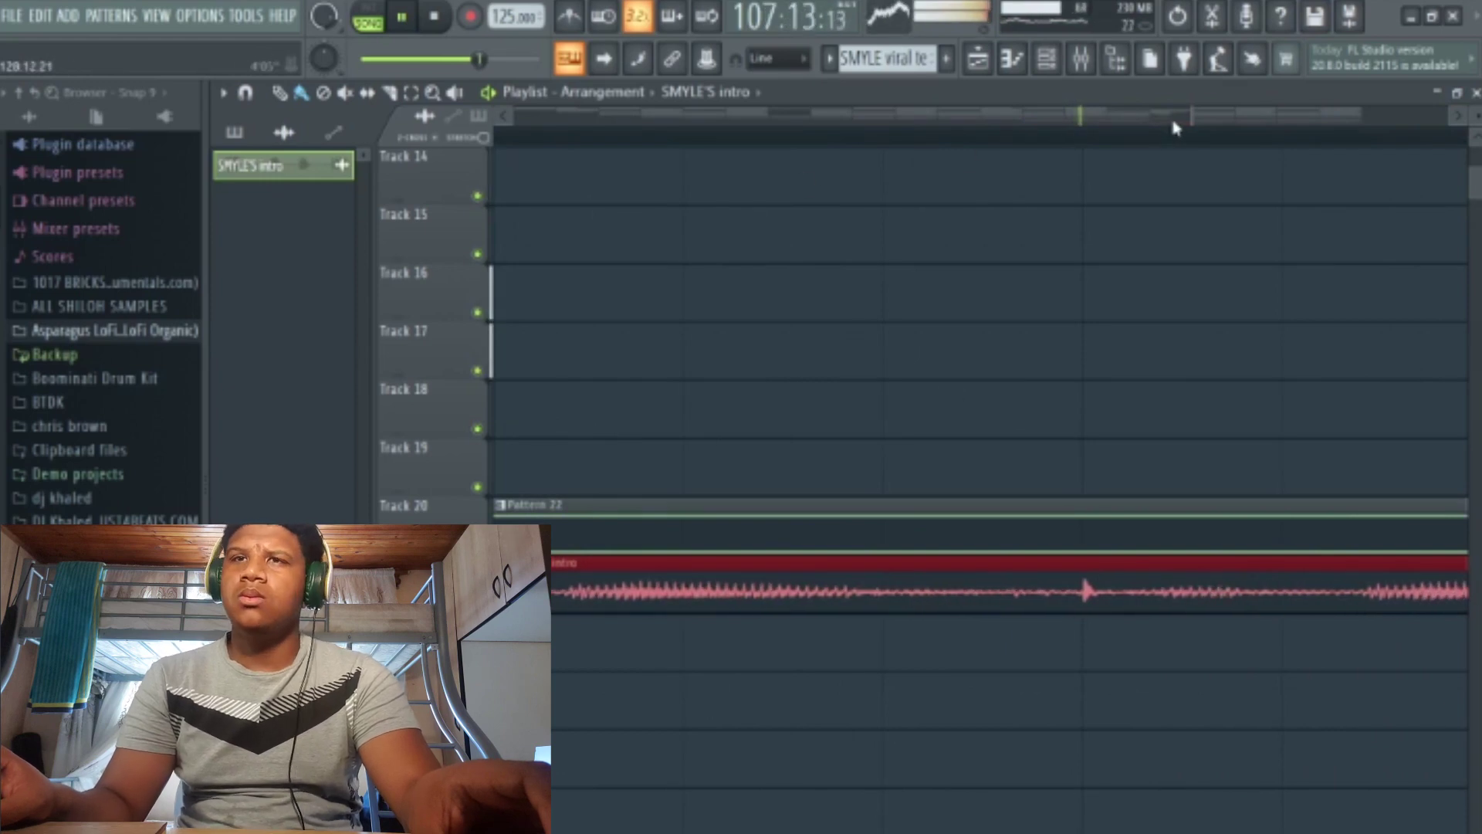
pyautogui.moveTo(1194, 115)
pyautogui.mouseDown()
pyautogui.moveTo(1216, 124)
pyautogui.moveTo(1178, 121)
pyautogui.moveTo(1420, 142)
pyautogui.moveTo(1173, 128)
pyautogui.mouseUp()
pyautogui.scroll(4, 949, 367)
pyautogui.scroll(1, 942, 395)
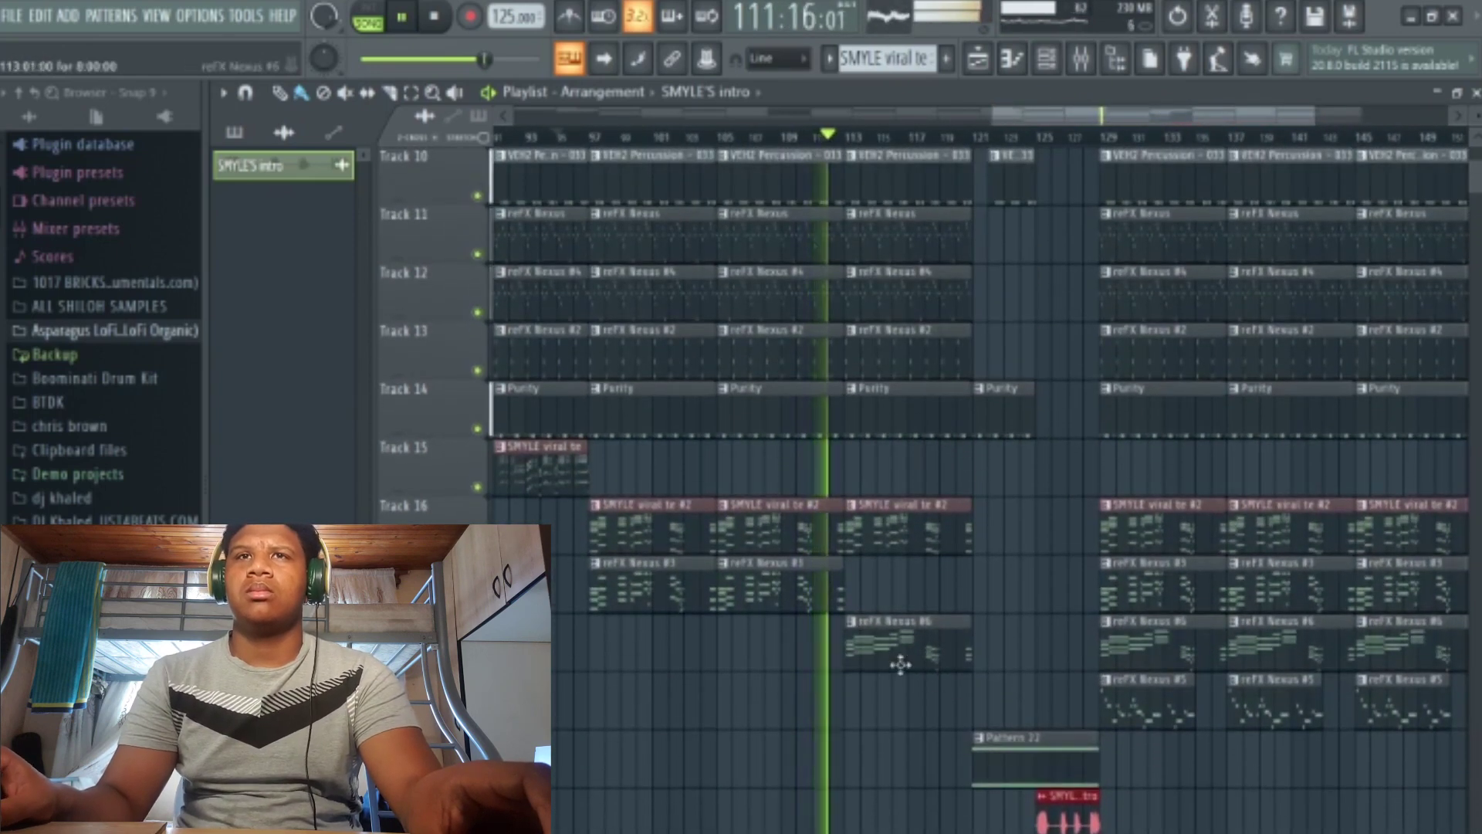
pyautogui.click(896, 633)
pyautogui.click(996, 637)
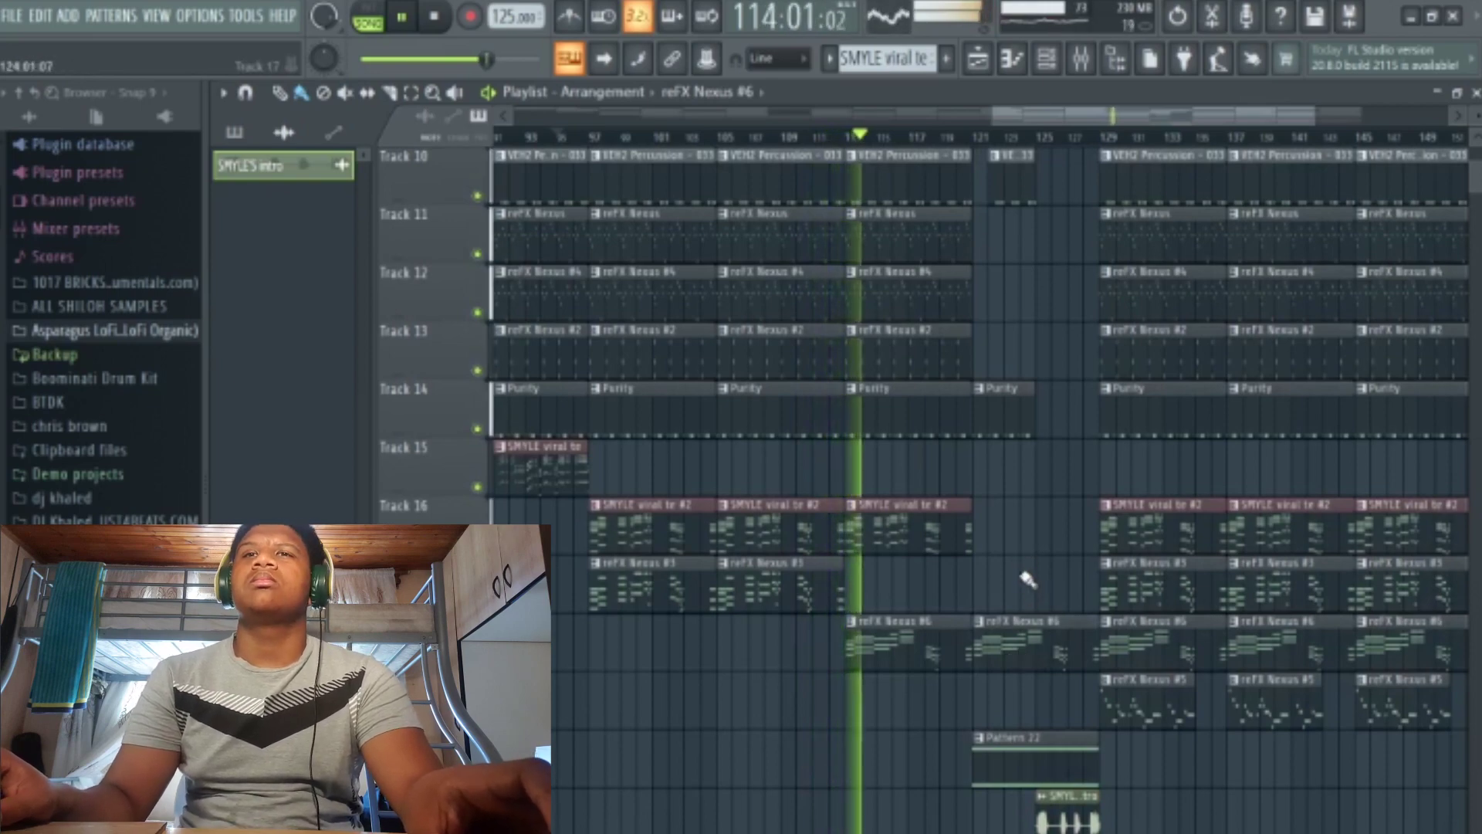
pyautogui.scroll(5, 1028, 580)
pyautogui.scroll(-6, 1027, 580)
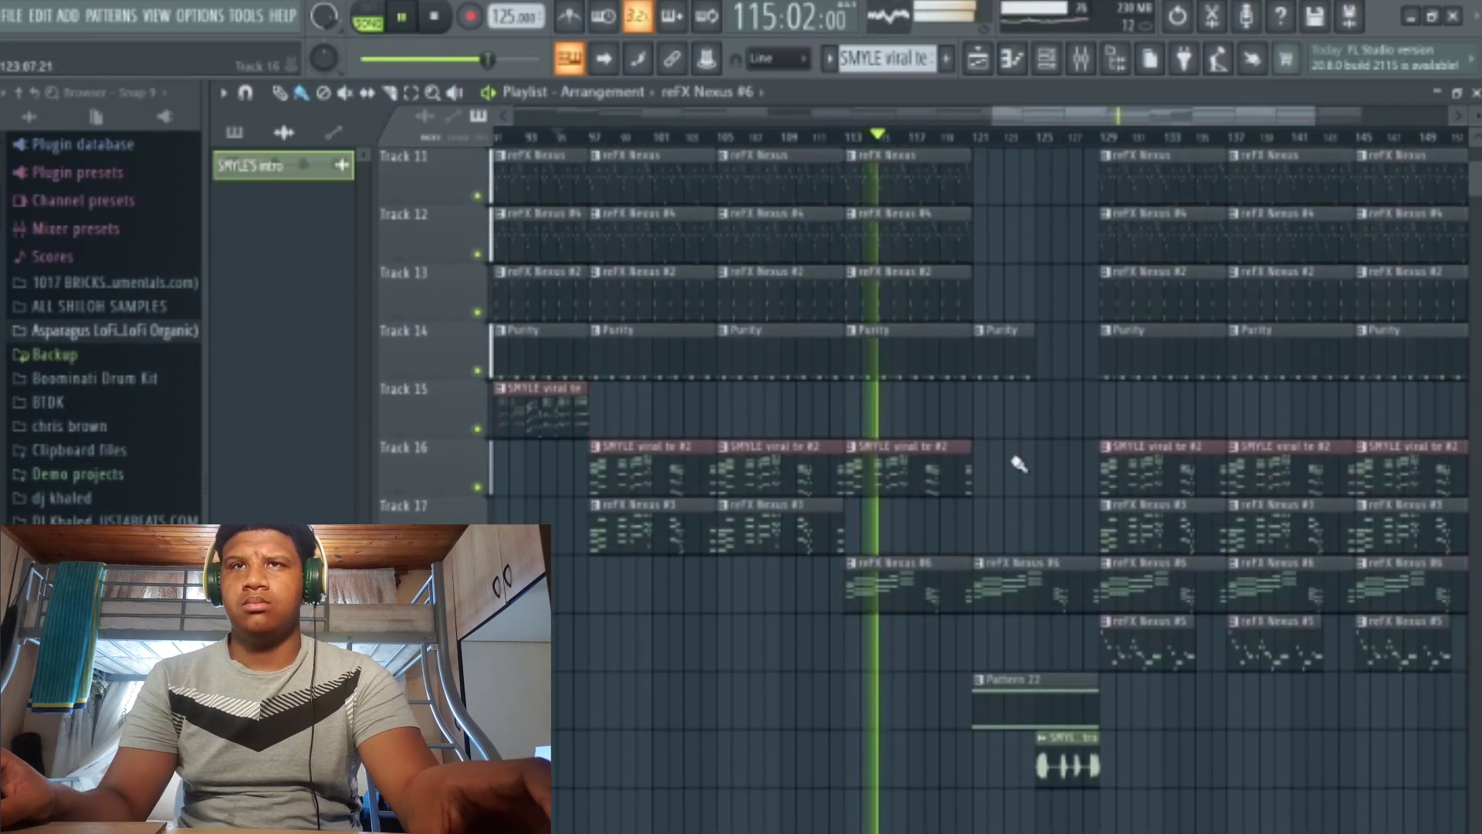
# Remove the repeated reFX Nexus #6 clip from Track 18 at bar 121 and play the bridge from there.
pyautogui.click(967, 138)
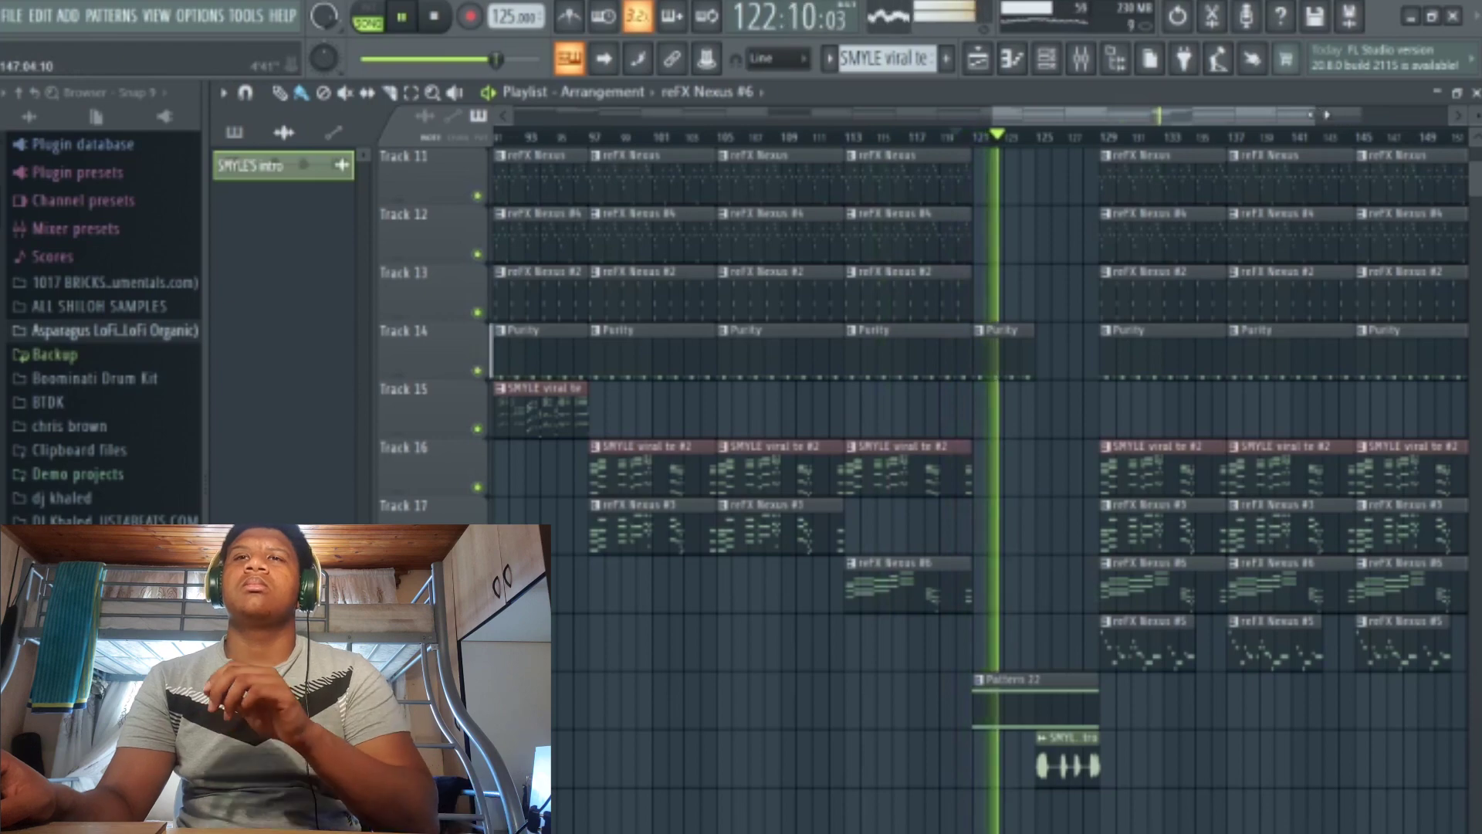
pyautogui.scroll(-3, 1383, 351)
pyautogui.scroll(5, 1359, 386)
pyautogui.scroll(6, 1349, 424)
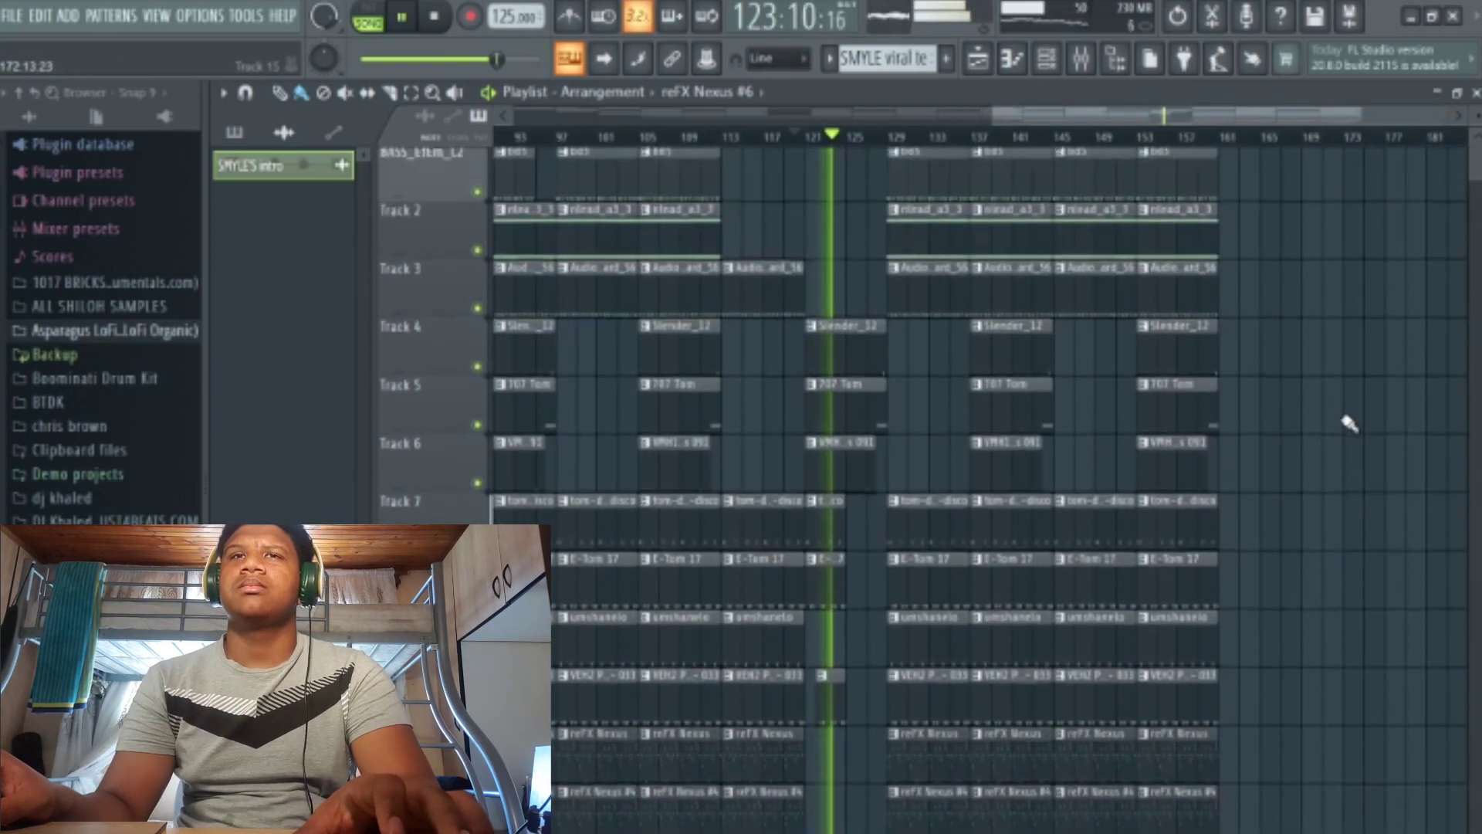
pyautogui.scroll(-13, 1349, 424)
pyautogui.scroll(-1, 1349, 424)
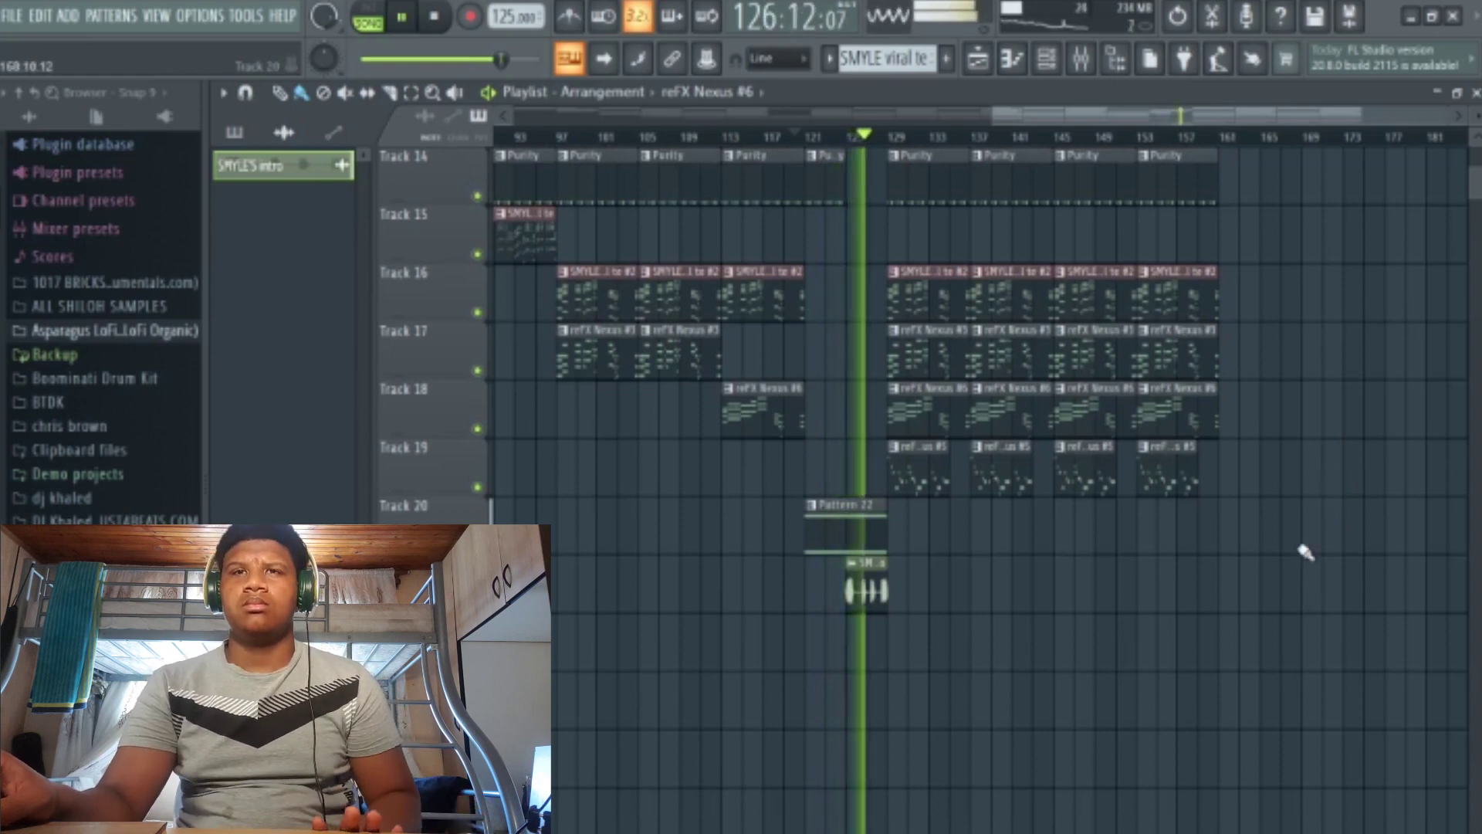
# Fill the bridge on Track 2 with the nlead_a3_3 clip from bar 121 to bar 129 and replay the section.
pyautogui.scroll(12, 919, 602)
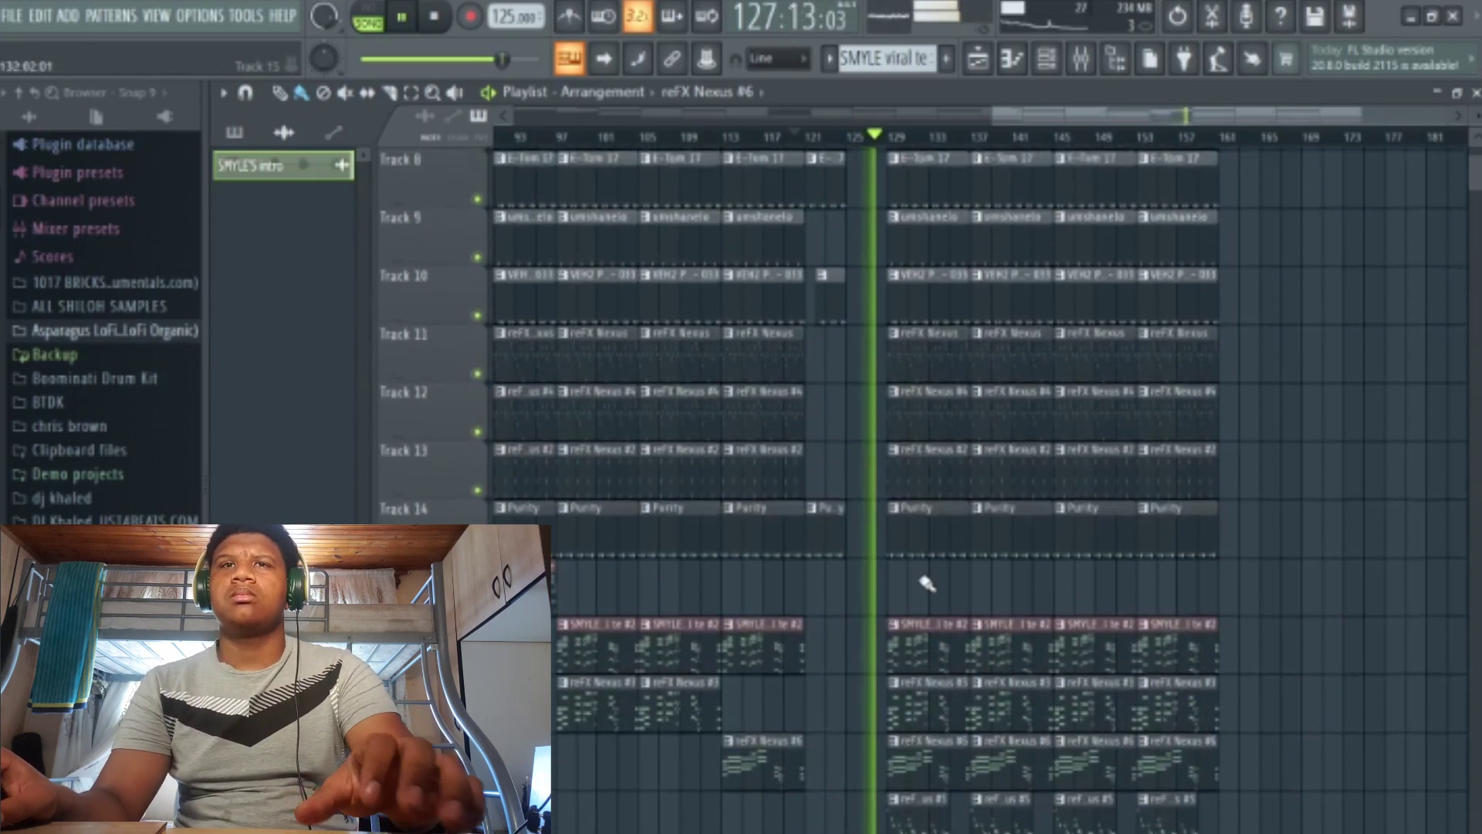
pyautogui.scroll(1, 919, 564)
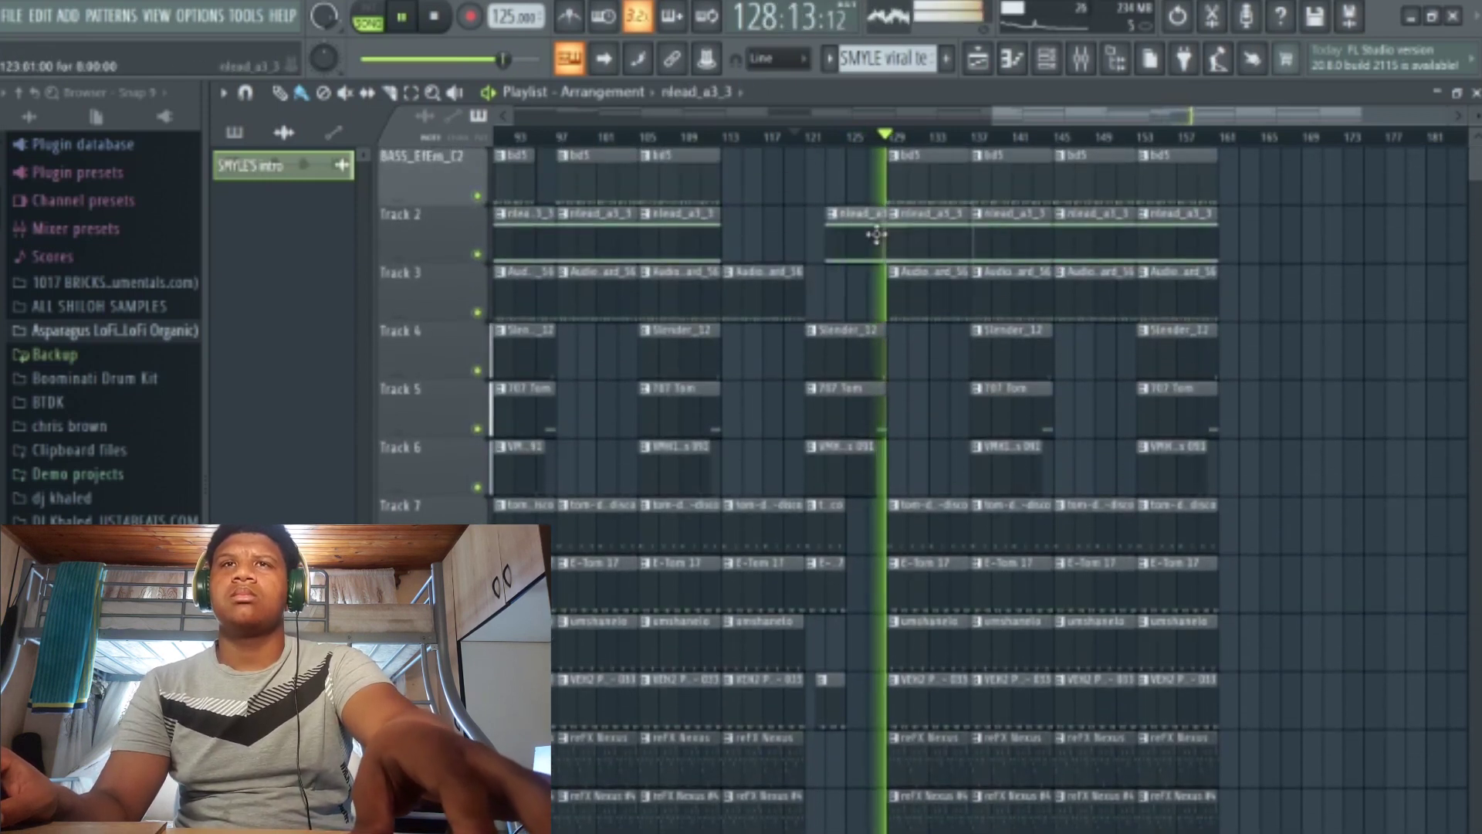
pyautogui.click(807, 136)
pyautogui.click(847, 138)
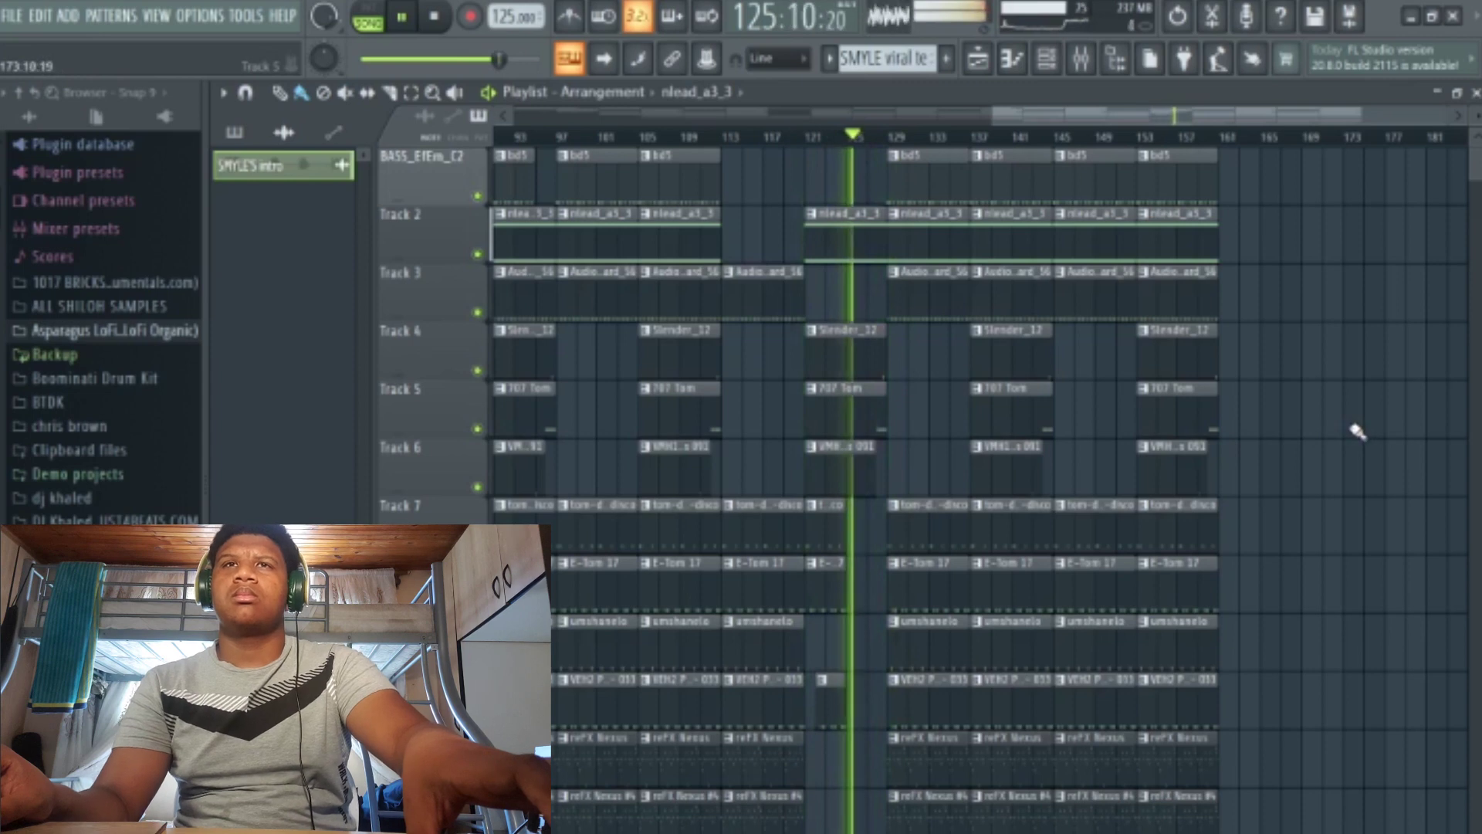
# Add a four-bar reFX Nexus #2 clip on Track 13 at bar 125 and extend the Track 14 Purity clip to bar 129.
pyautogui.scroll(-4, 1358, 432)
pyautogui.scroll(-2, 1358, 432)
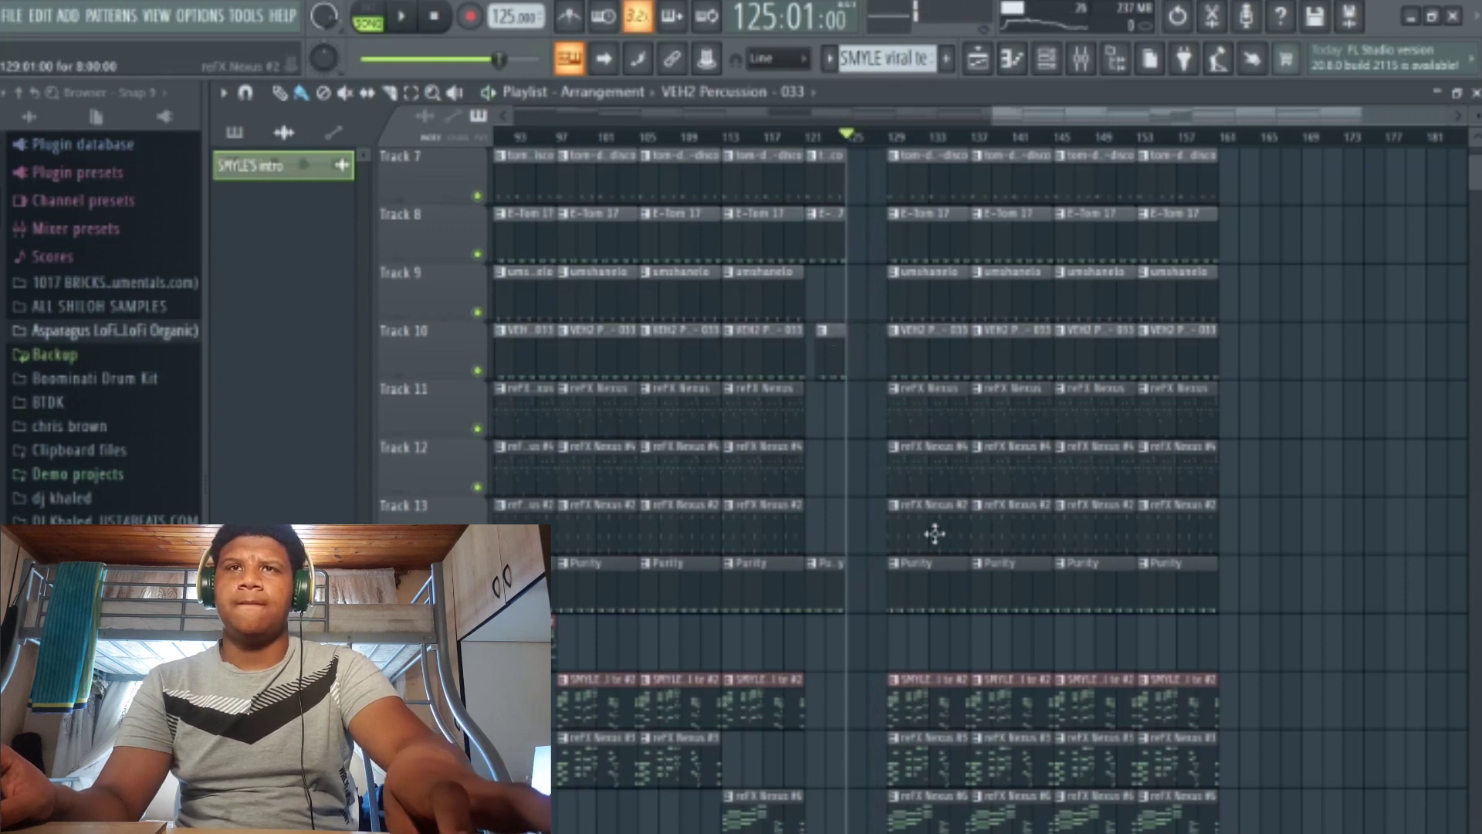
pyautogui.moveTo(935, 533); pyautogui.dragTo(857, 524)
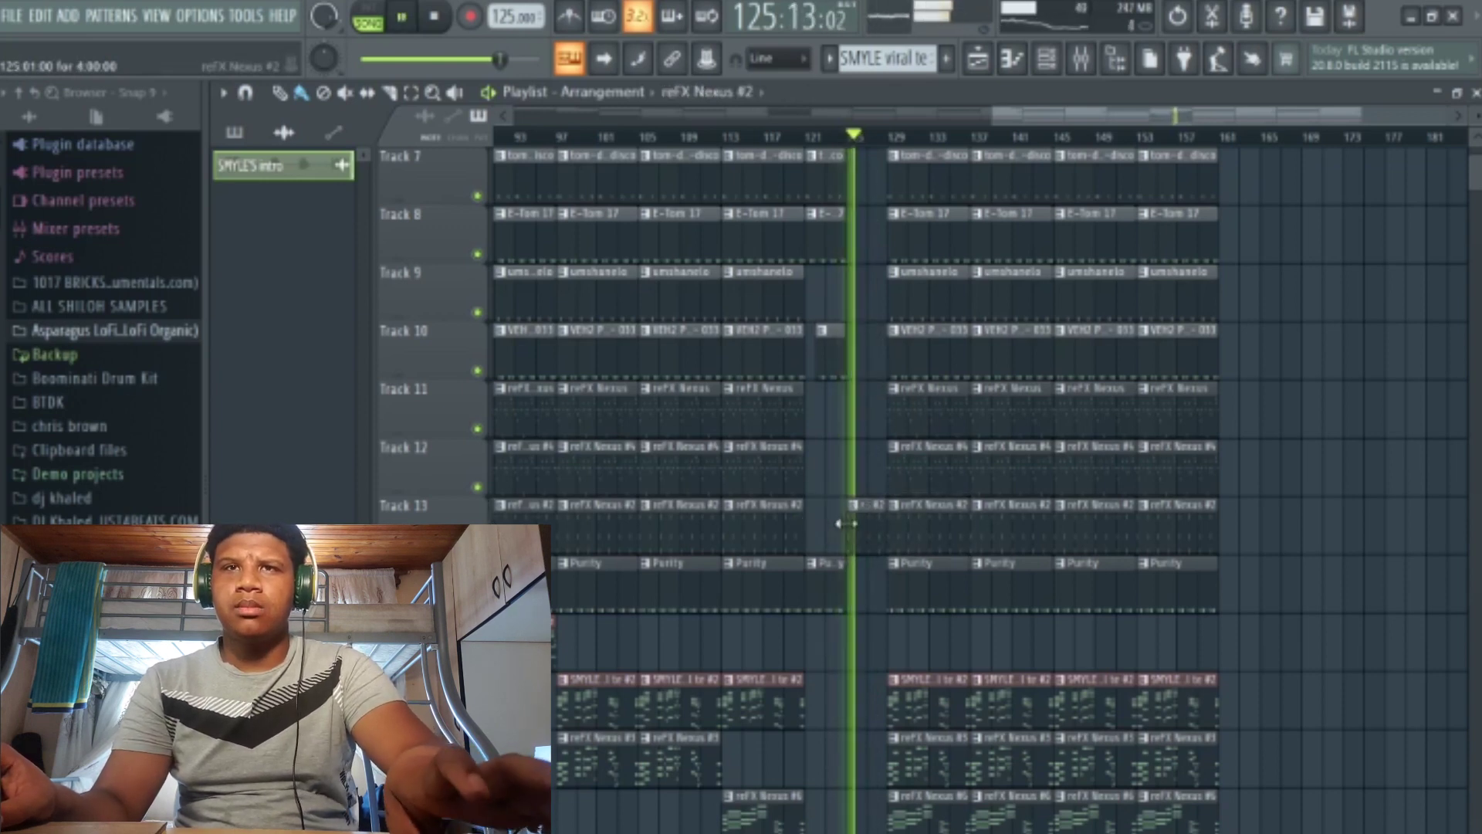
pyautogui.scroll(1, 884, 655)
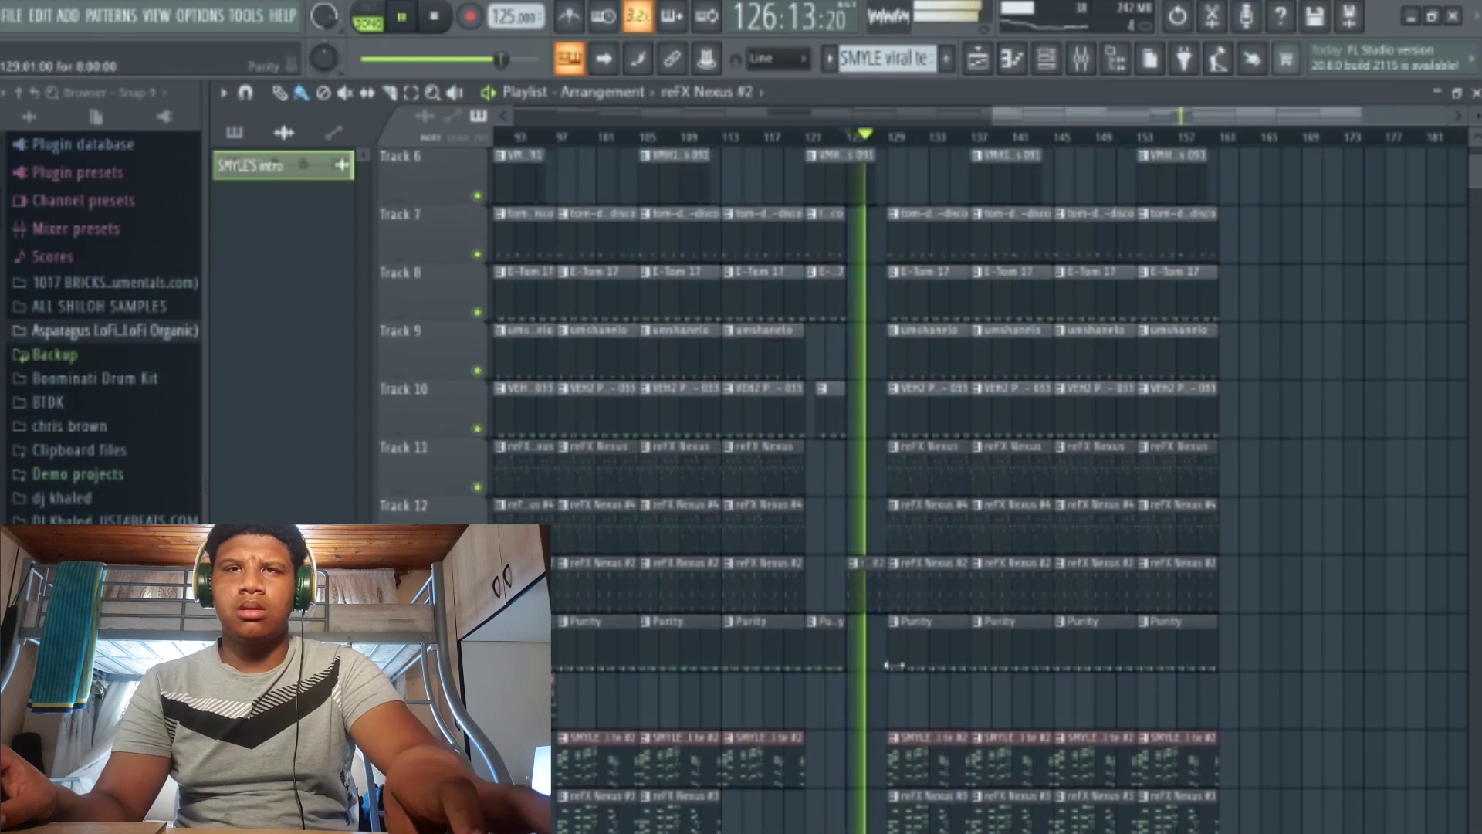
pyautogui.moveTo(845, 647); pyautogui.dragTo(871, 647)
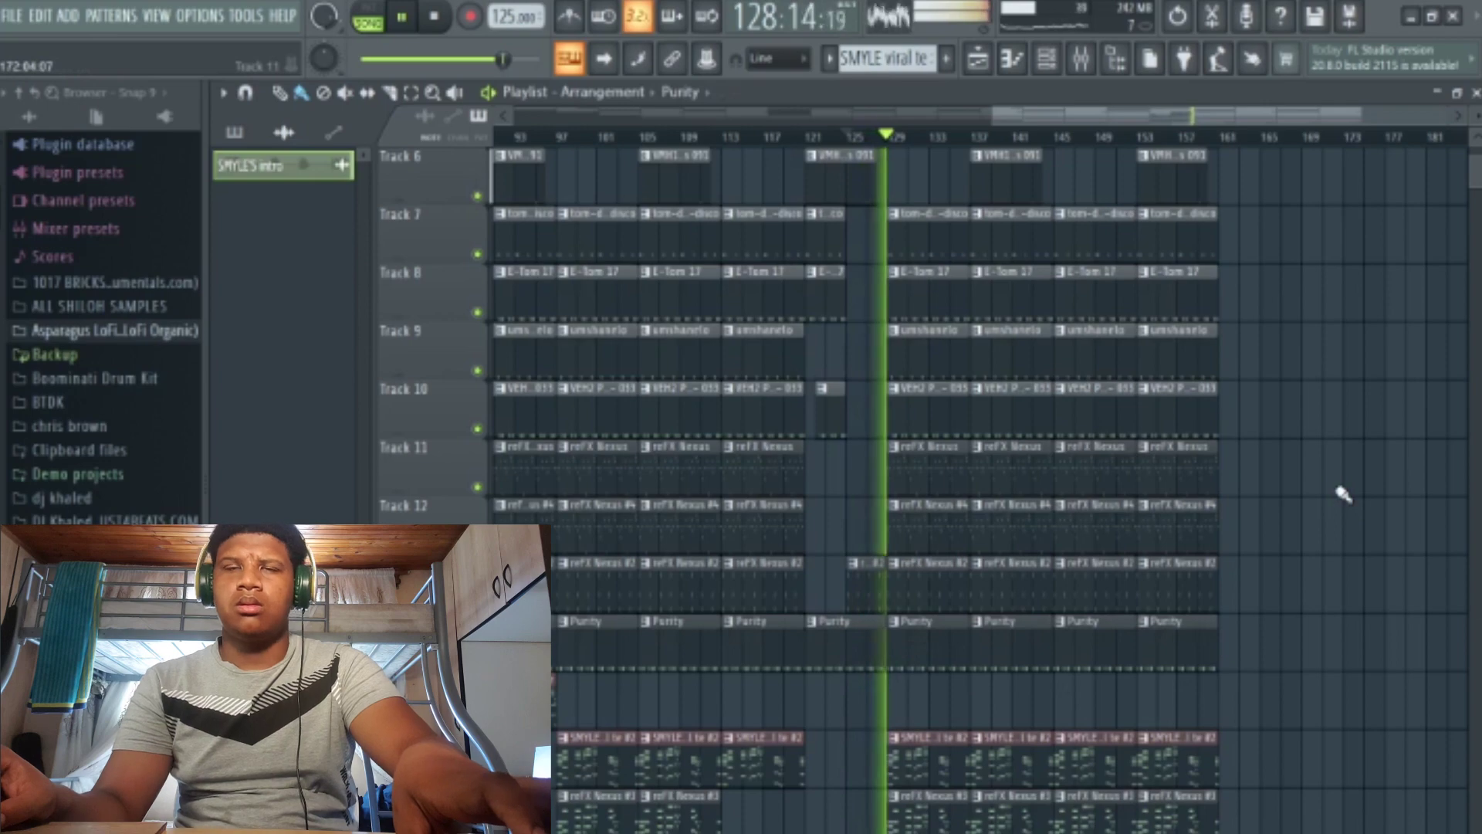
# Review the whole arrangement across all tracks during playback past bar 129, and stop the song, returning to its start.
pyautogui.scroll(5, 1341, 494)
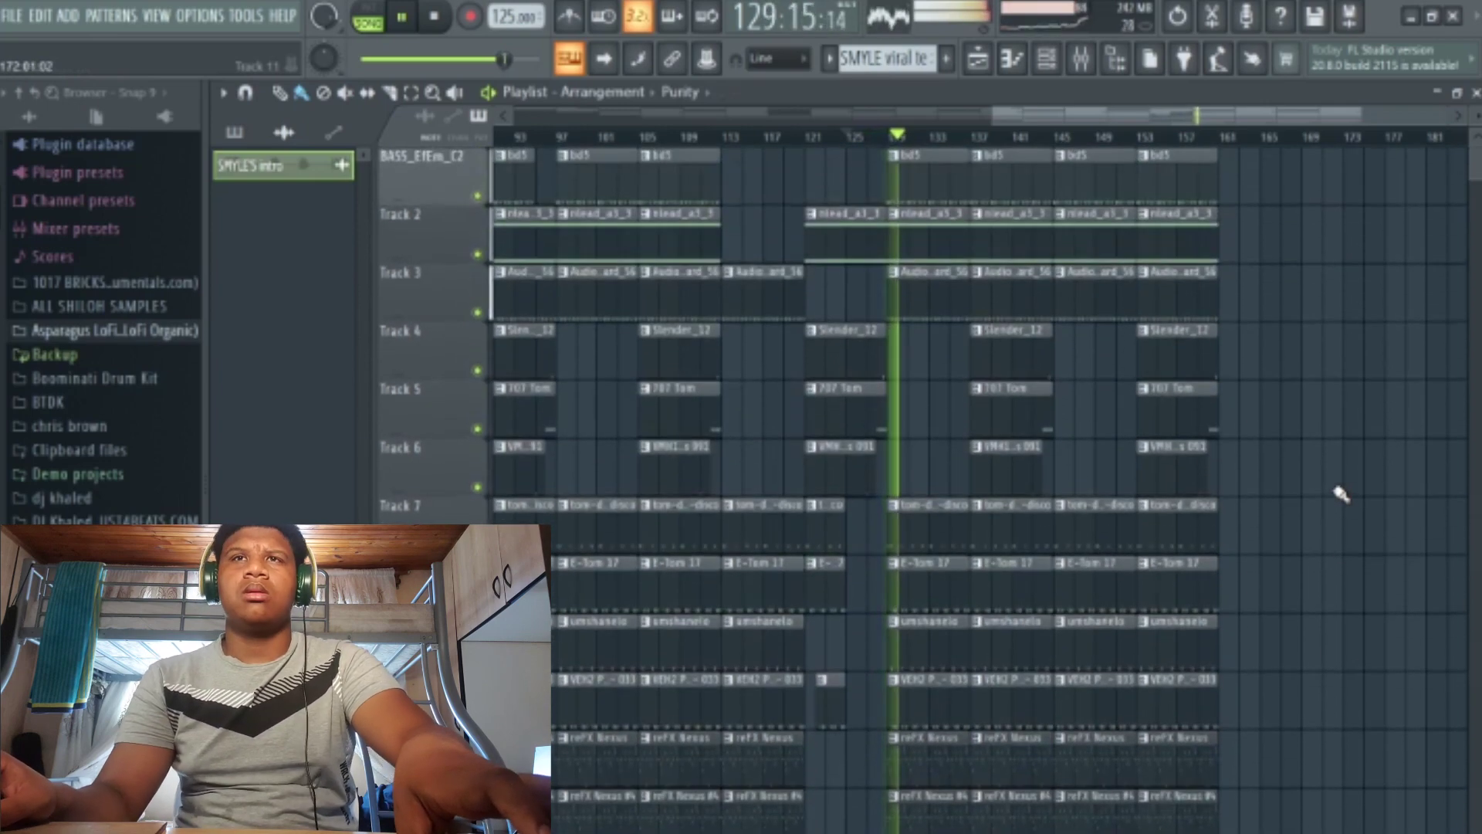
pyautogui.moveTo(1357, 115); pyautogui.dragTo(1053, 139)
pyautogui.moveTo(1199, 116); pyautogui.dragTo(1458, 116)
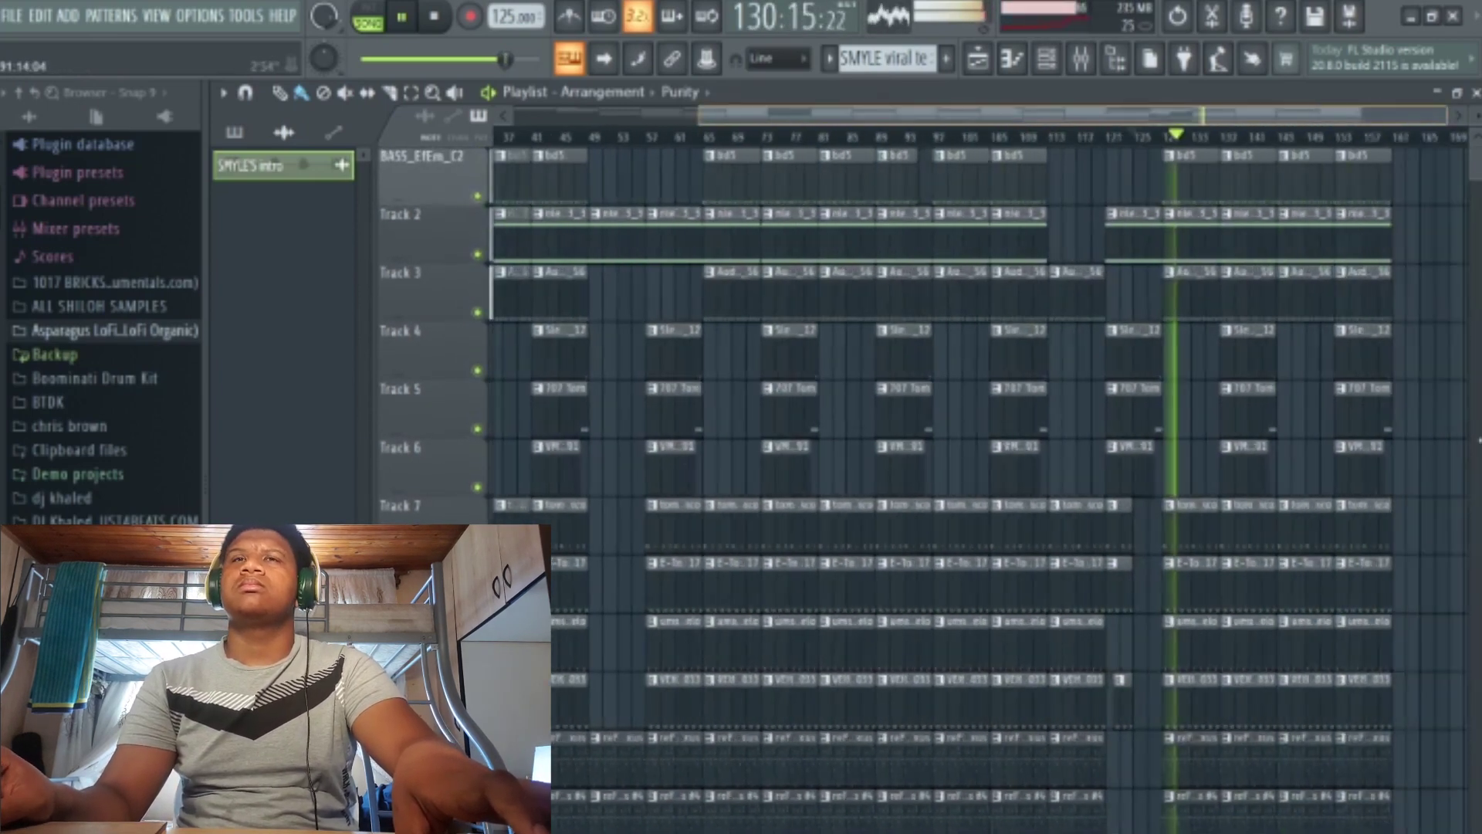
pyautogui.scroll(-6, 1462, 479)
pyautogui.scroll(-4, 1462, 479)
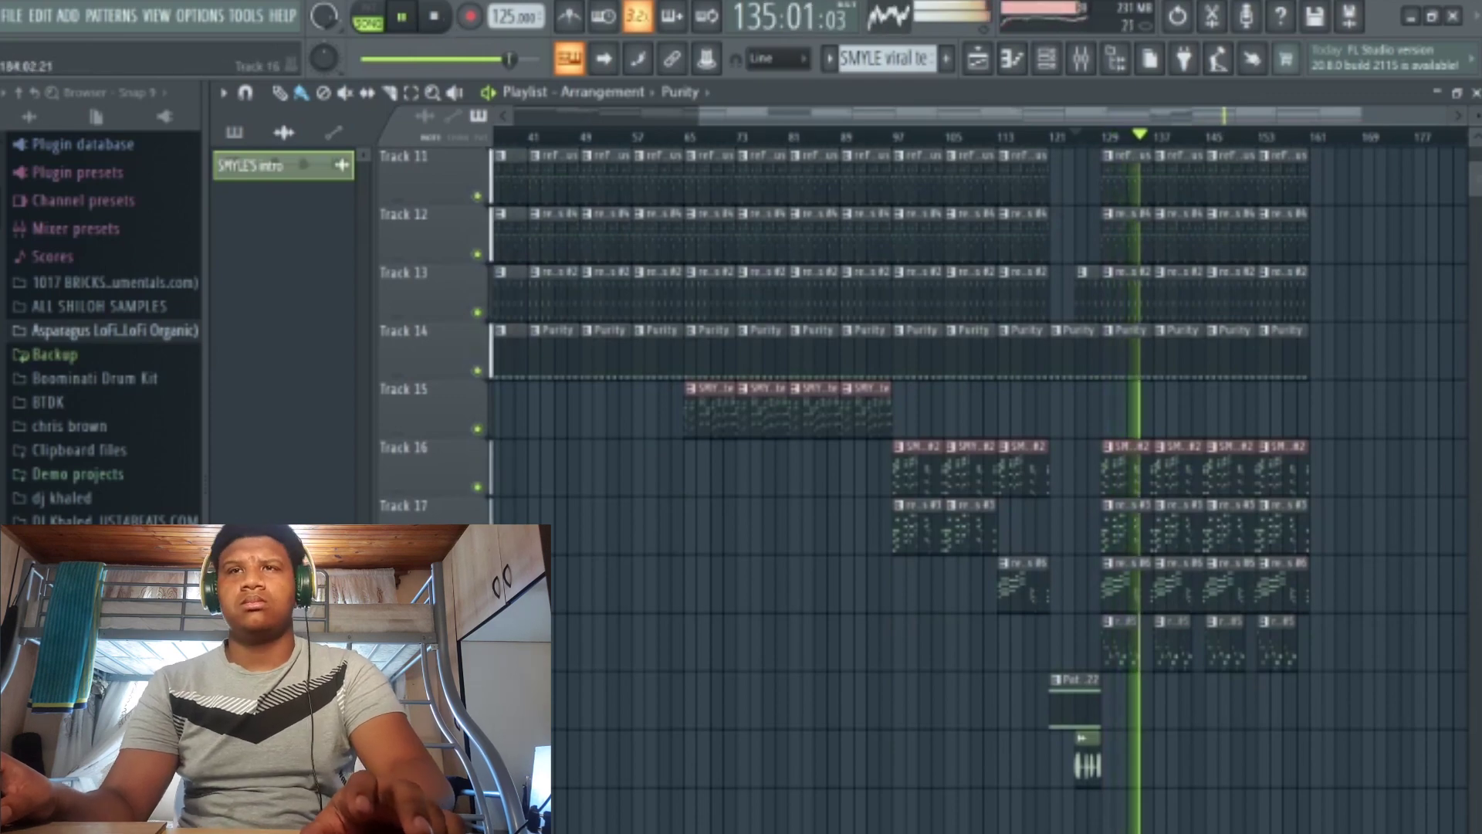
pyautogui.scroll(3, 1455, 439)
pyautogui.scroll(7, 1456, 438)
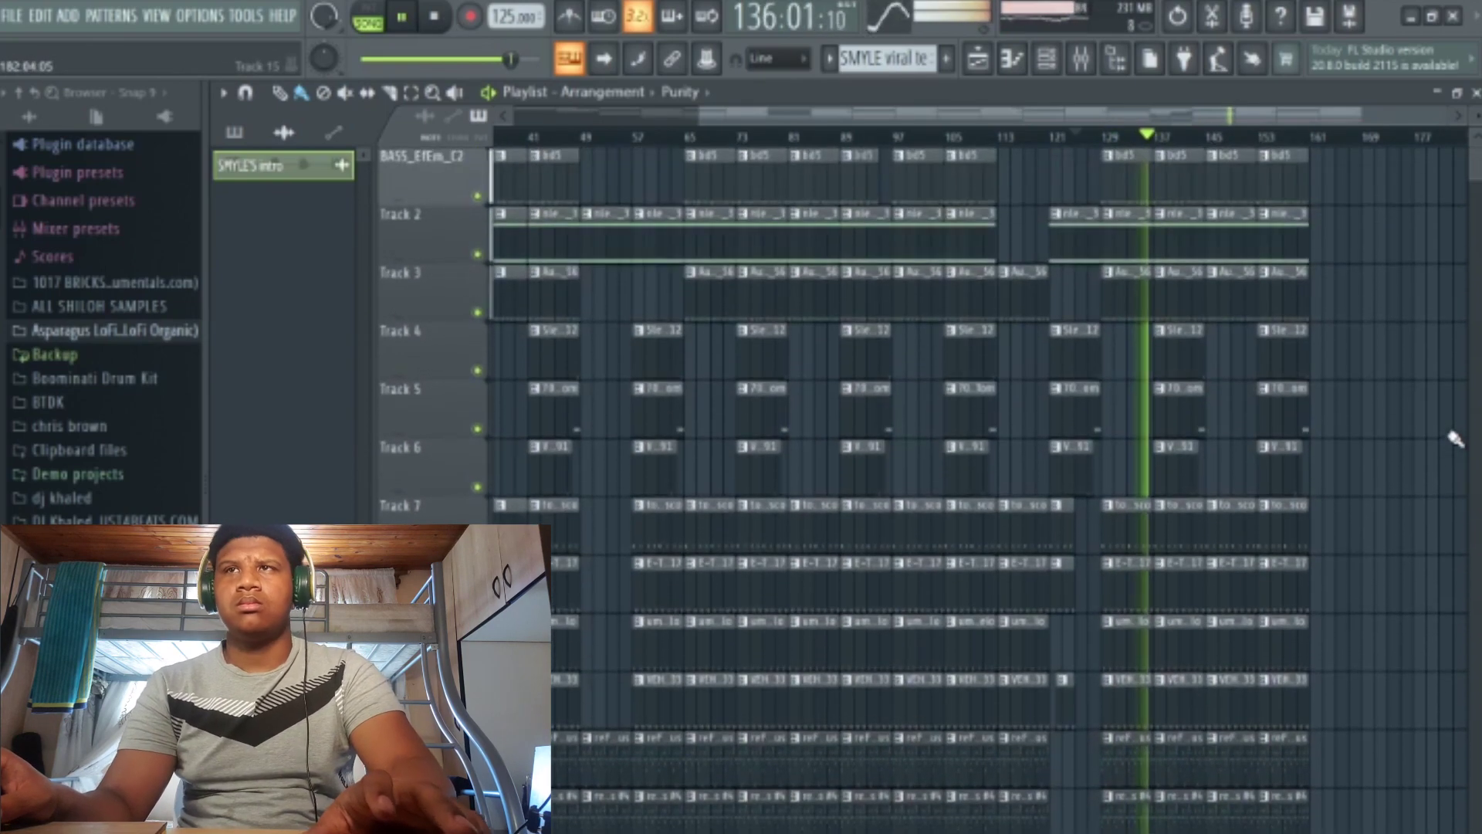
pyautogui.press('space')
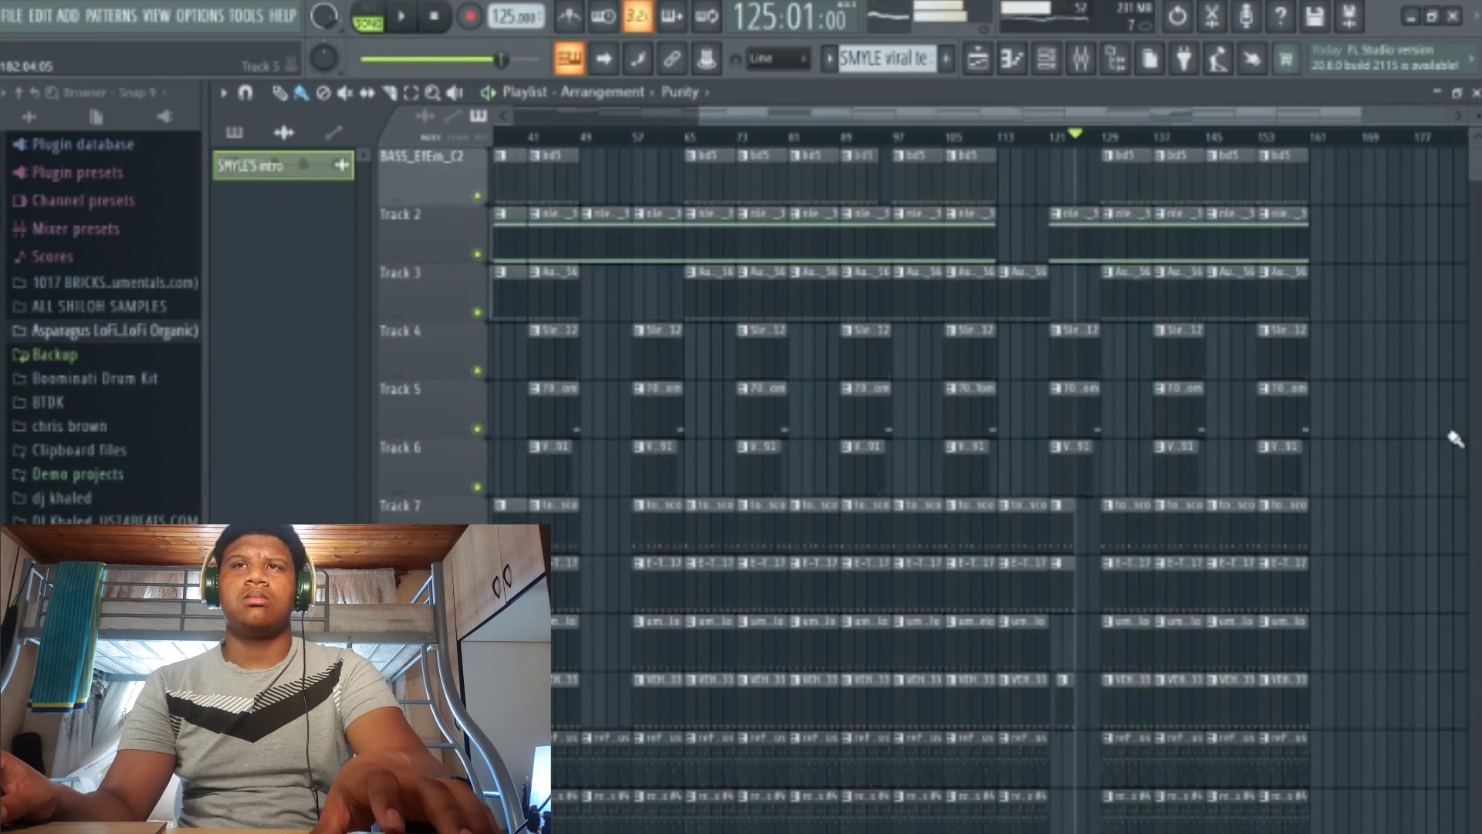
pyautogui.click(435, 17)
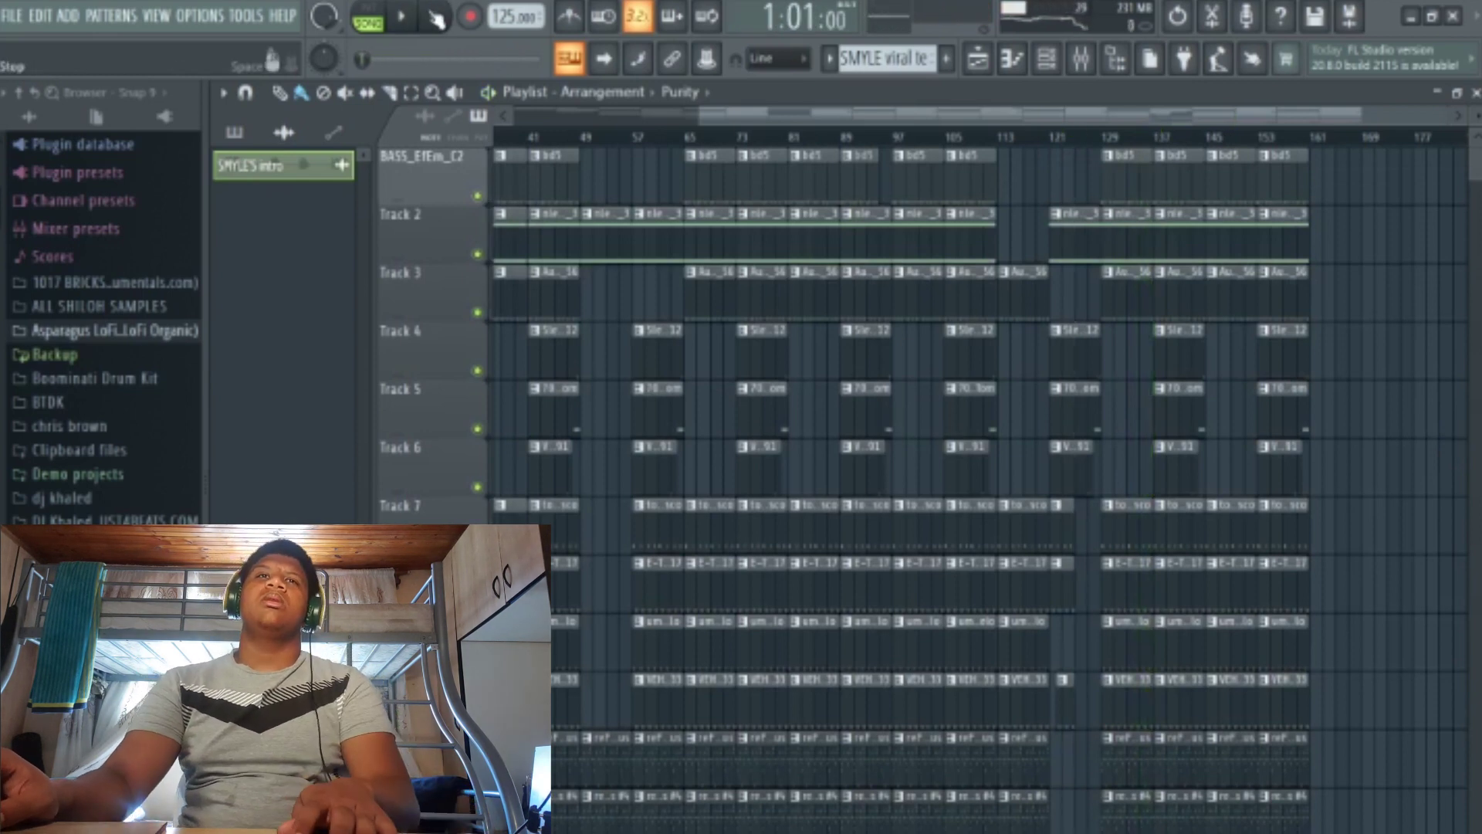